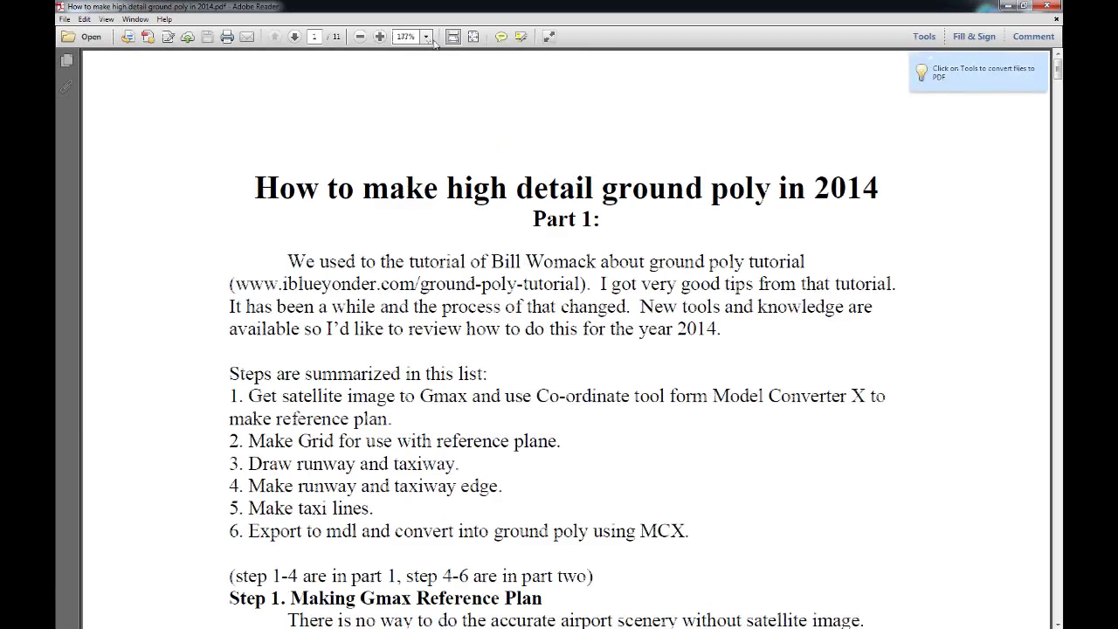
# - View Part 1 of the ground poly tutorial PDF as a whole page and page through Part 2 to its end, closing both documents
pyautogui.click(473, 36)
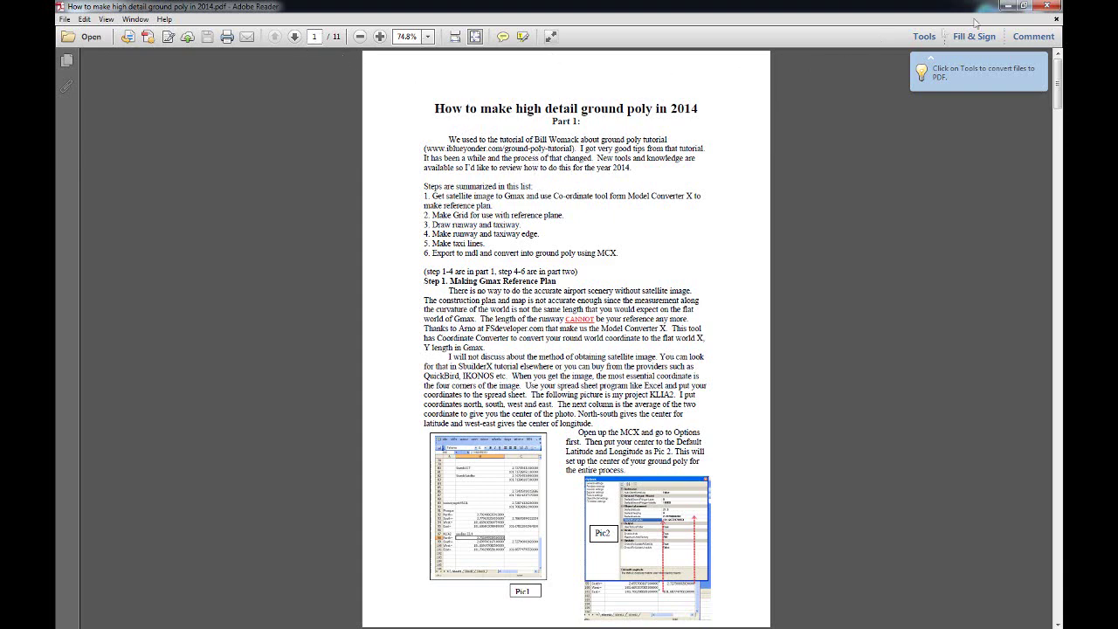
pyautogui.click(1047, 6)
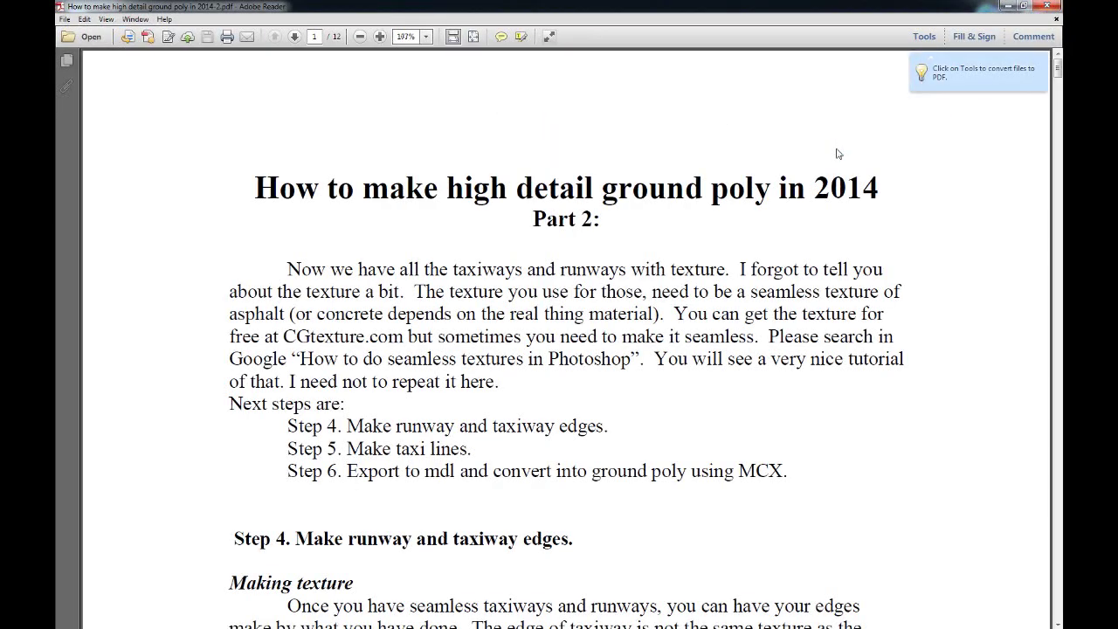
pyautogui.click(472, 37)
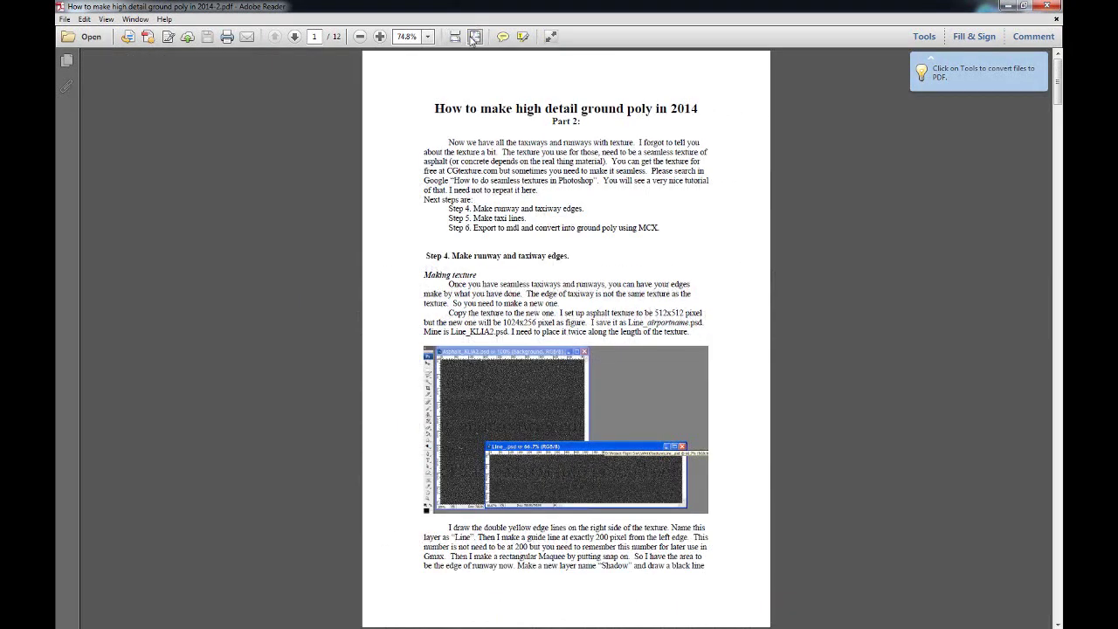
pyautogui.click(296, 37)
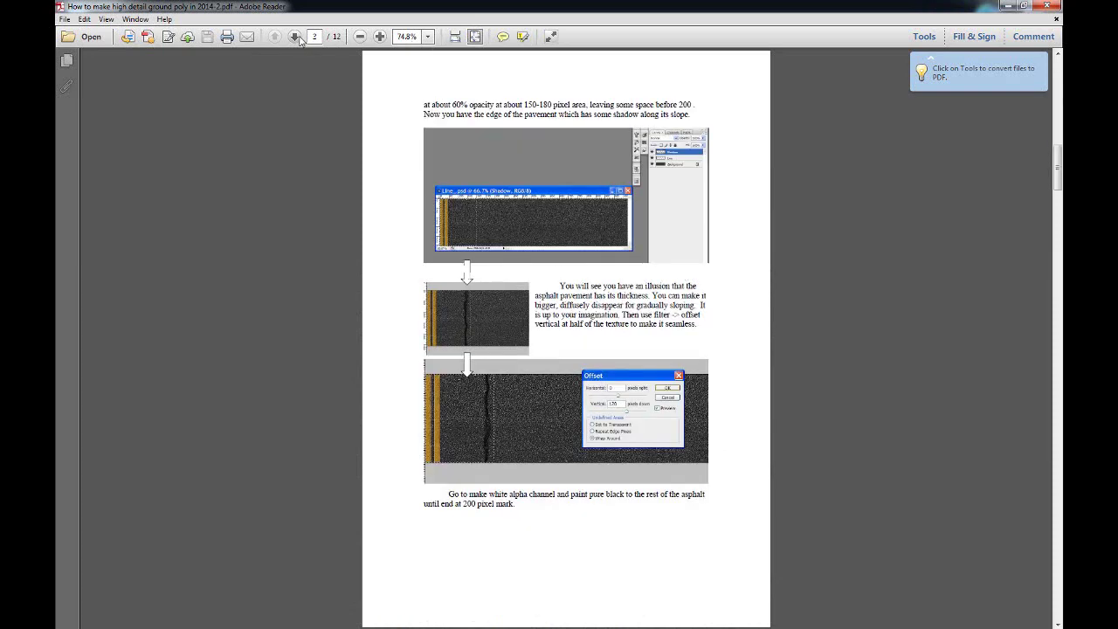
pyautogui.click(295, 36)
pyautogui.click(295, 37)
pyautogui.click(295, 37)
pyautogui.click(295, 36)
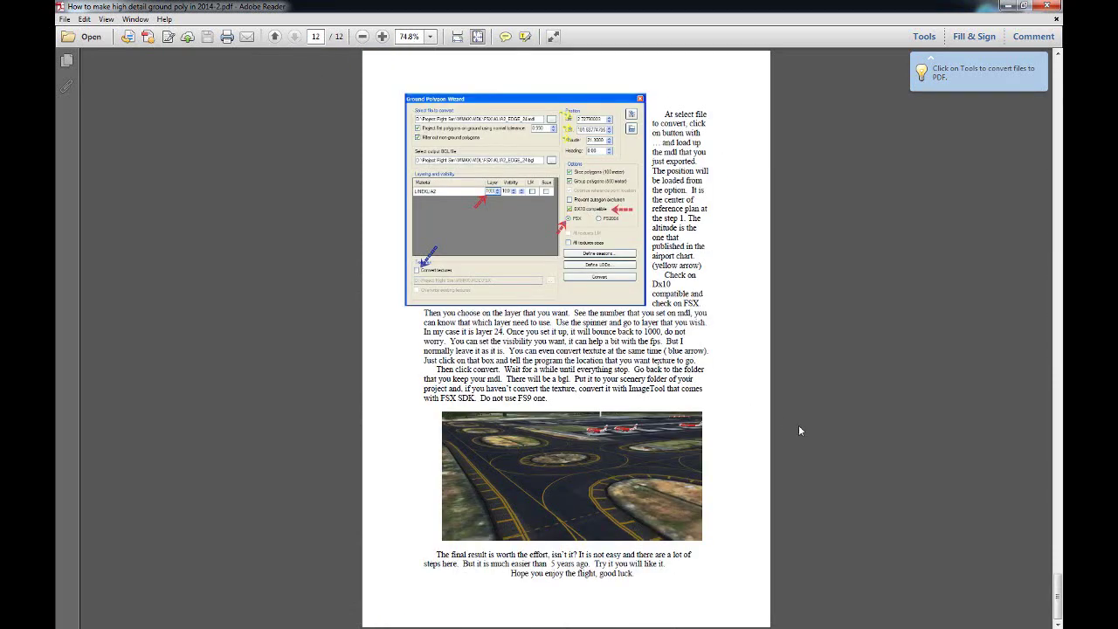
pyautogui.click(1046, 6)
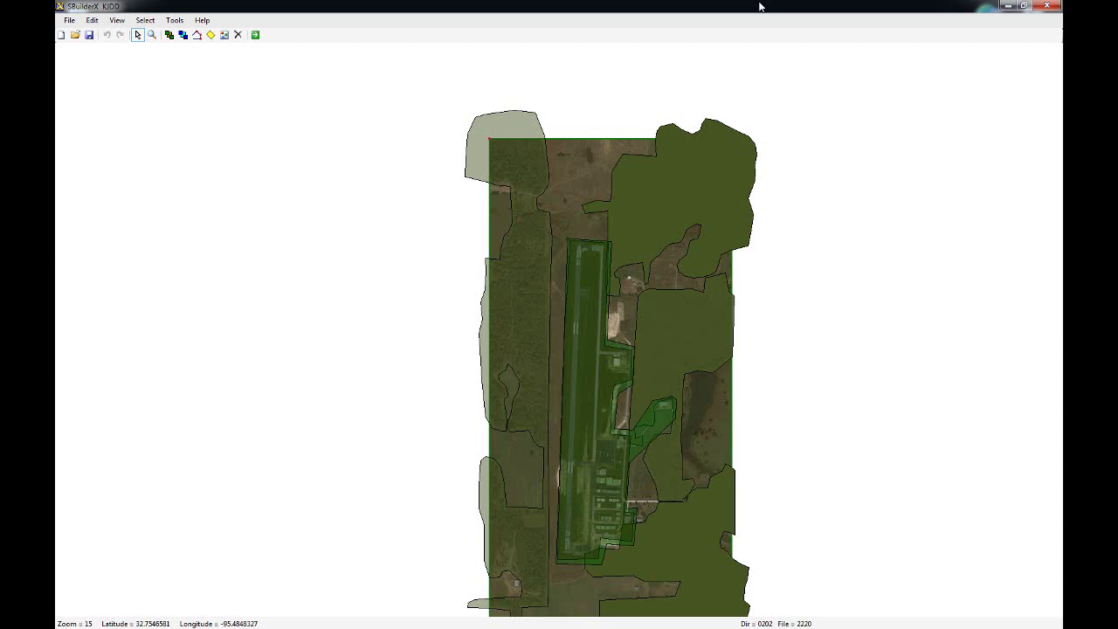
# - Browse My Book (H:) to airport projects > klit_ground_files and open kill_shadow MakeMDL-2002.txt for reading
pyautogui.click(70, 619)
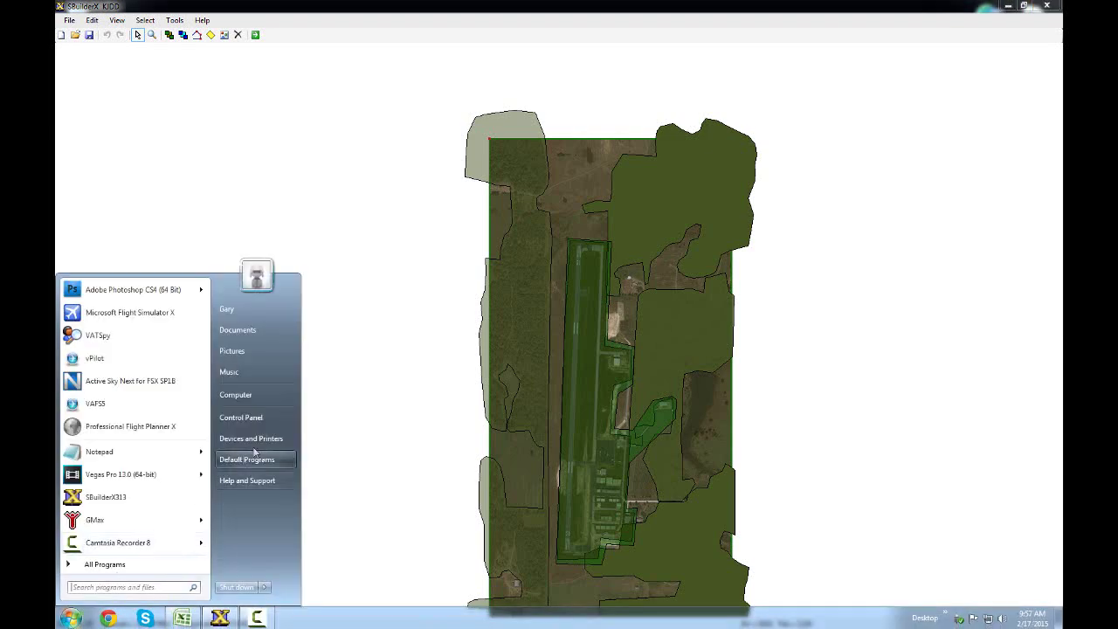
pyautogui.click(263, 395)
pyautogui.doubleClick(712, 197)
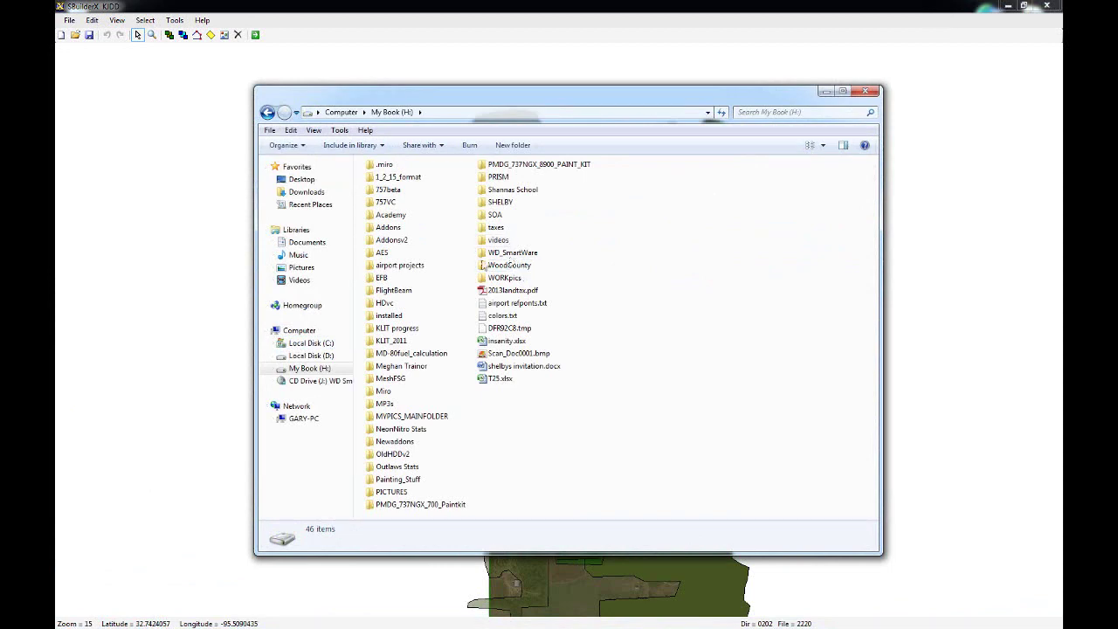
pyautogui.doubleClick(407, 263)
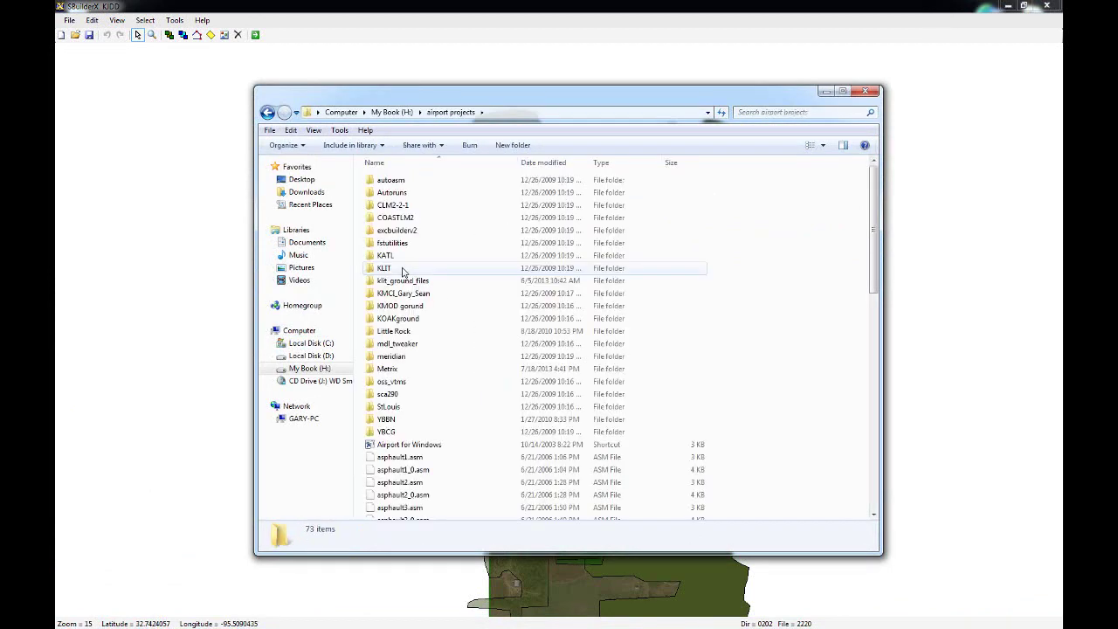
pyautogui.doubleClick(401, 282)
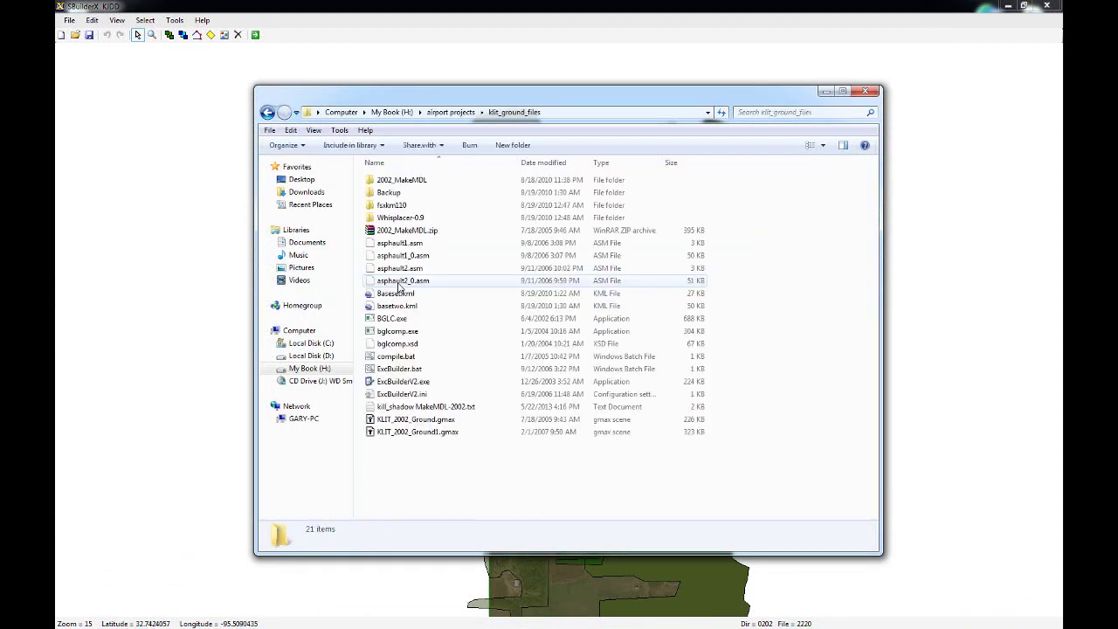
pyautogui.doubleClick(434, 407)
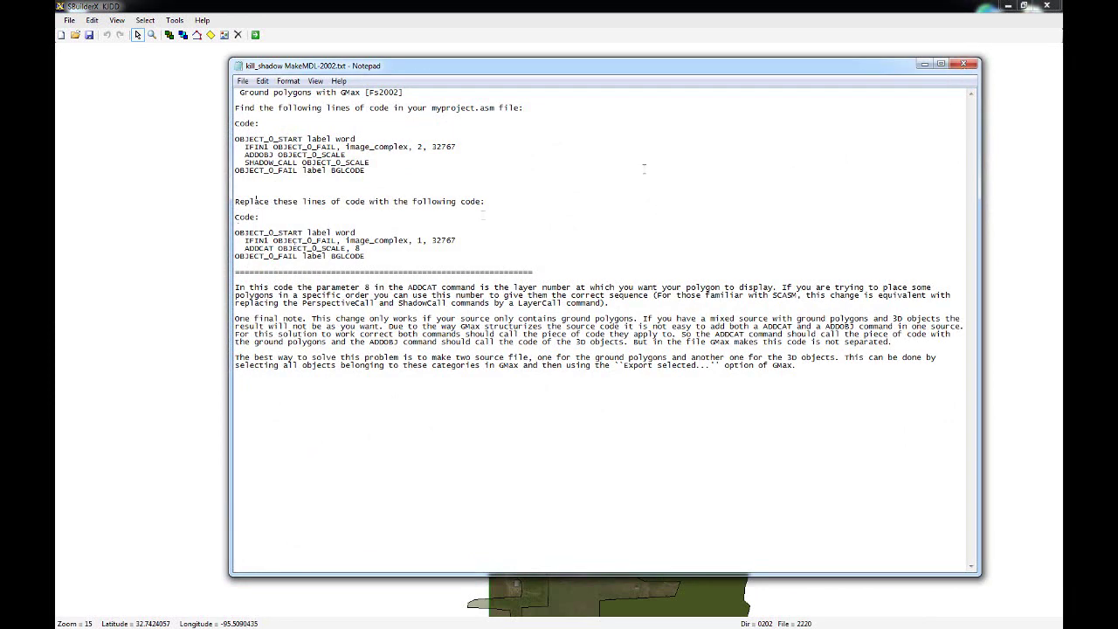
# - Close the shadow-removal text file, look through the parent airport projects folder and close the folder window
pyautogui.click(963, 64)
pyautogui.click(478, 474)
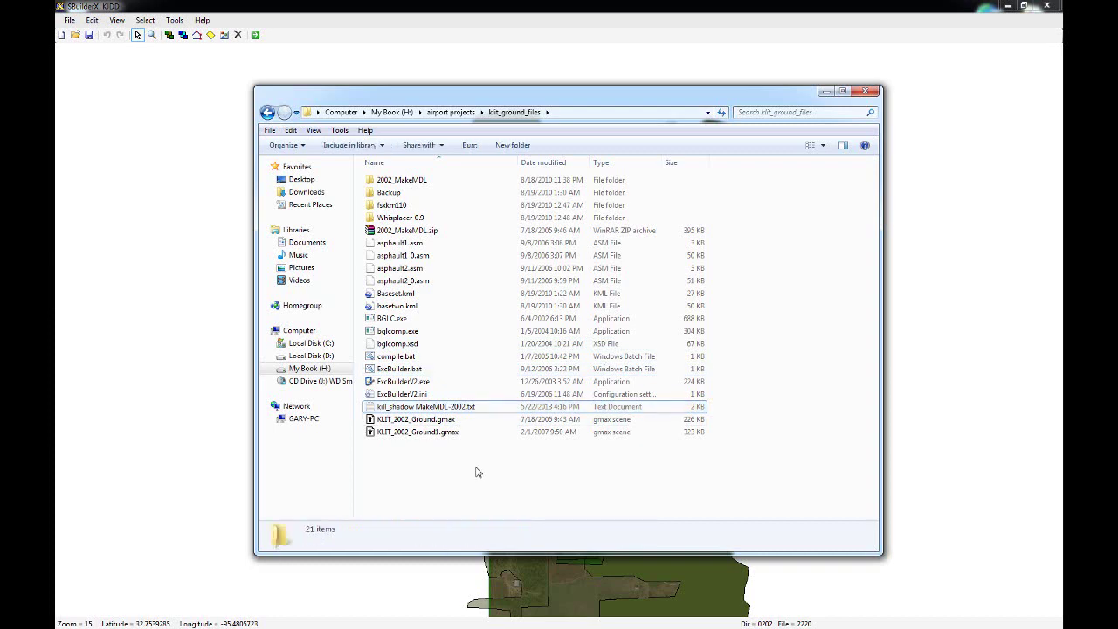
pyautogui.click(270, 114)
pyautogui.scroll(-3, 483, 387)
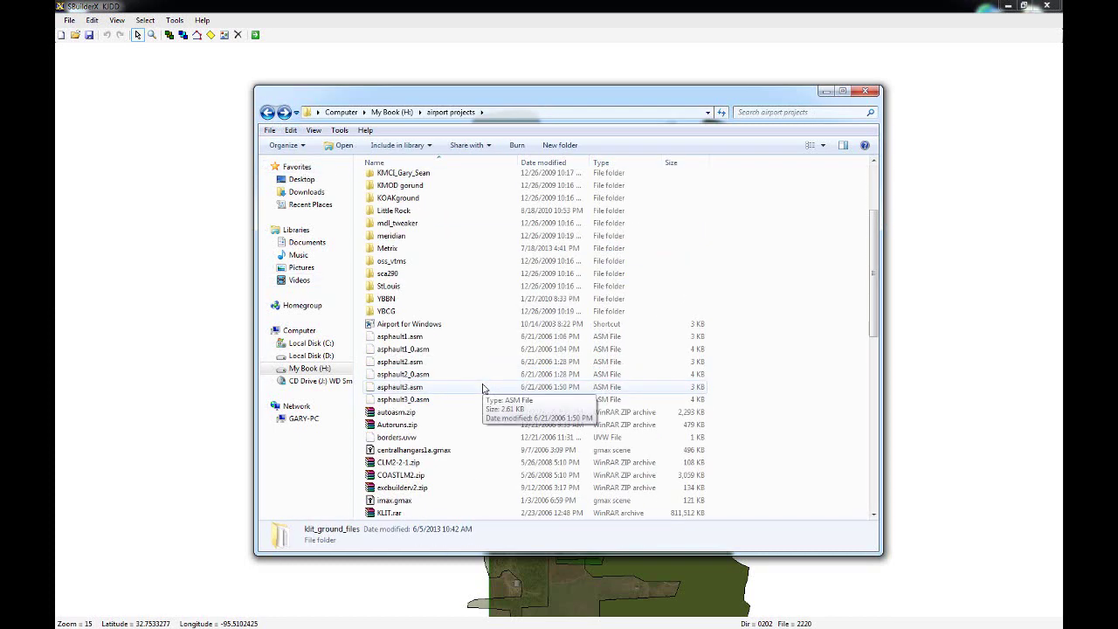
pyautogui.click(865, 90)
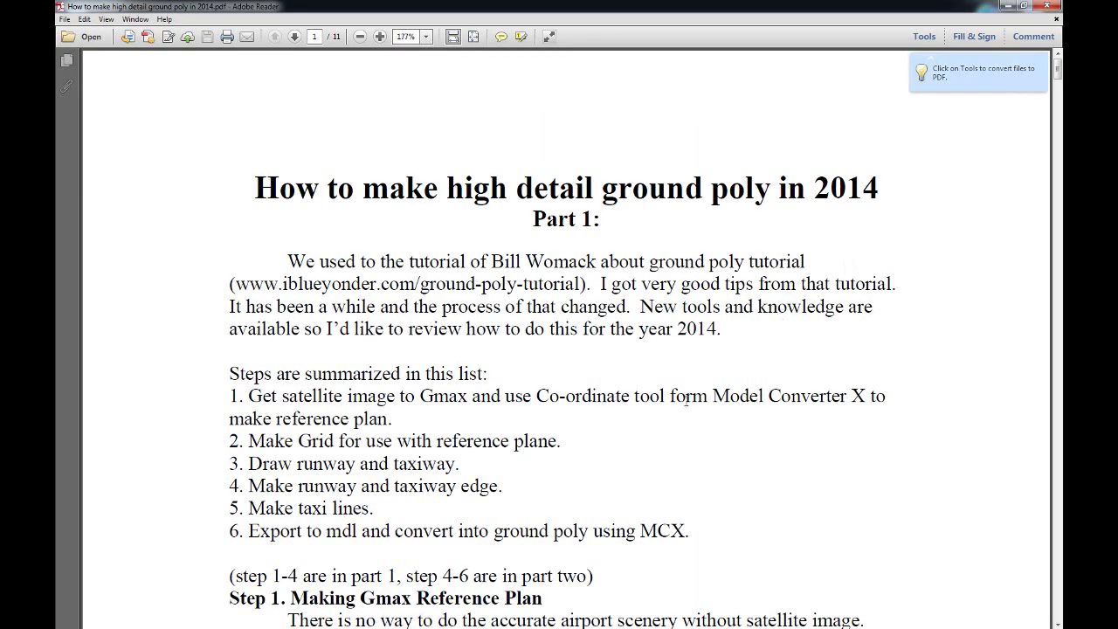
# - Skim Part 1 of the ground poly tutorial PDF in whole-page view, return to its first page and close it
pyautogui.click(473, 35)
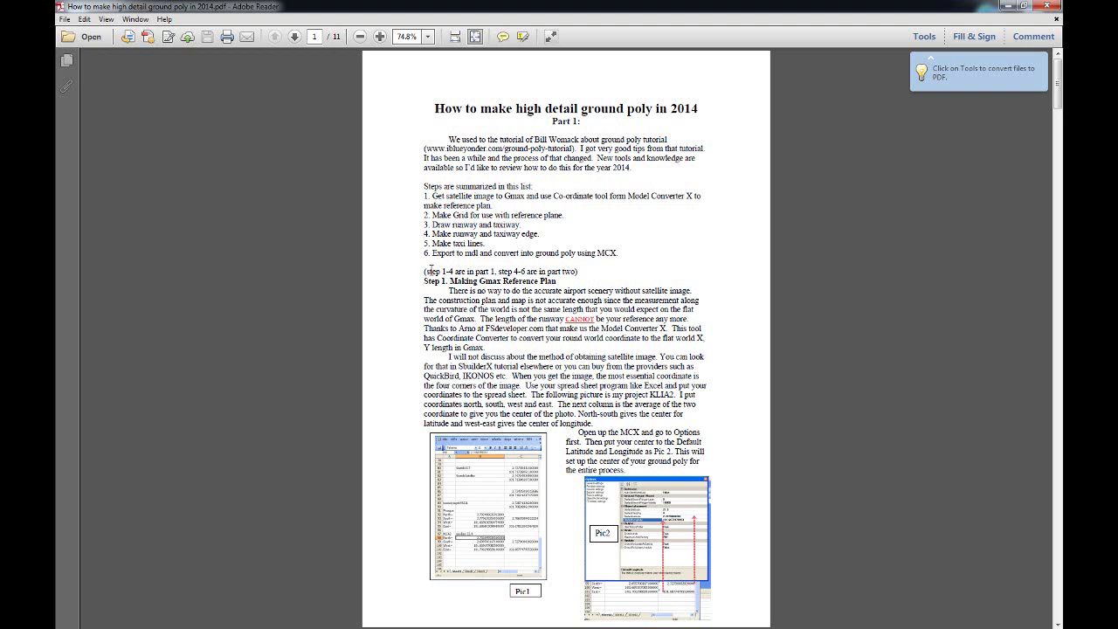
pyautogui.scroll(-5, 413, 312)
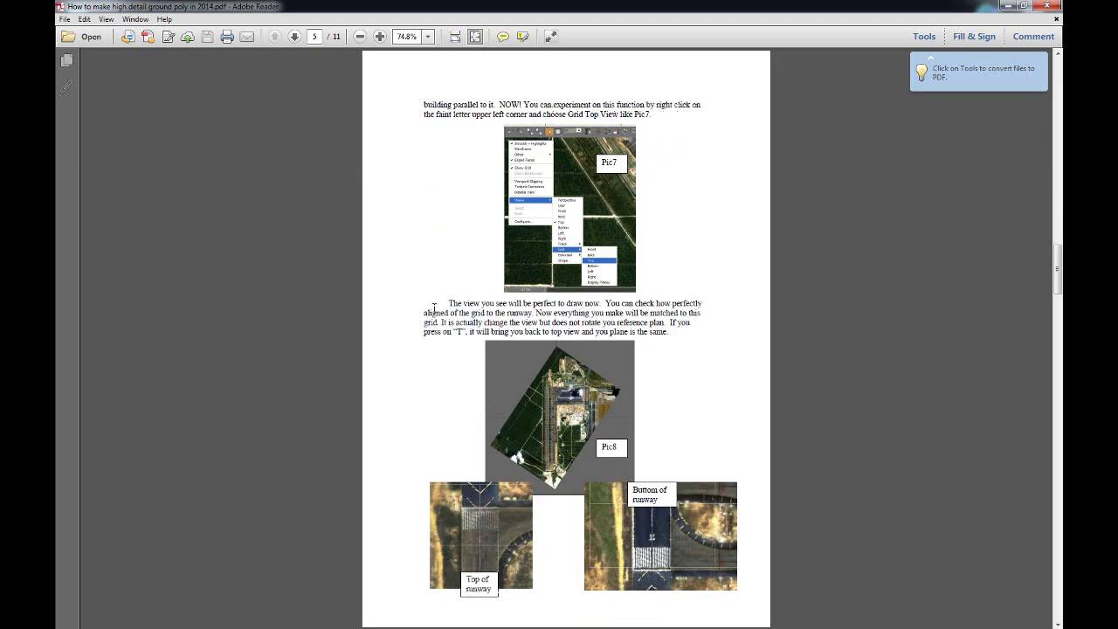
pyautogui.scroll(-3, 439, 316)
pyautogui.press('Home')
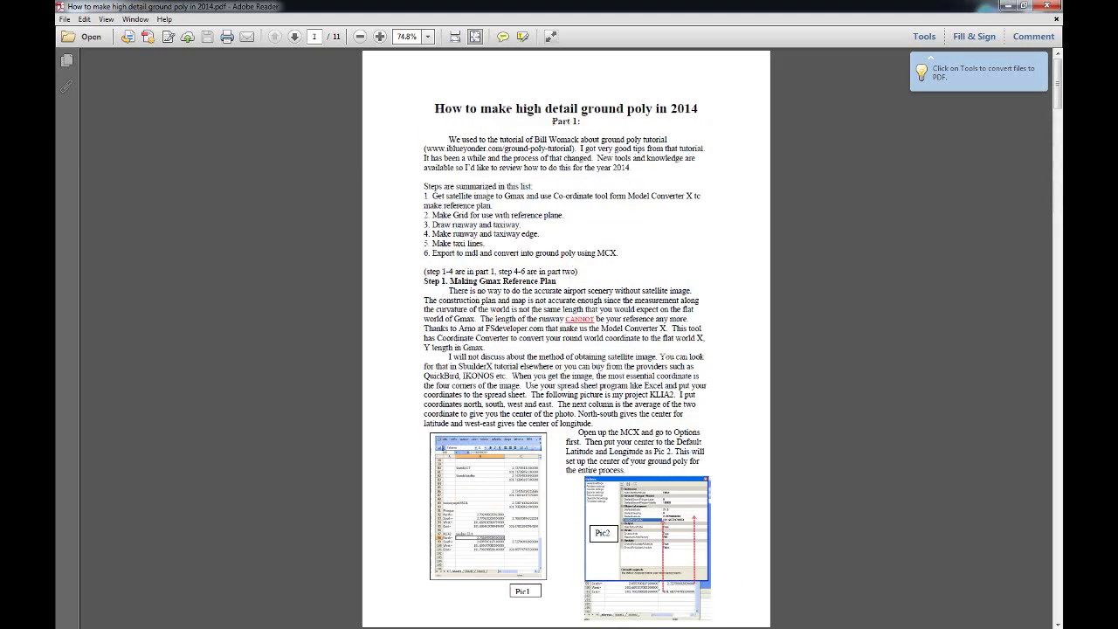
pyautogui.moveTo(435, 103); pyautogui.dragTo(642, 131)
pyautogui.click(669, 136)
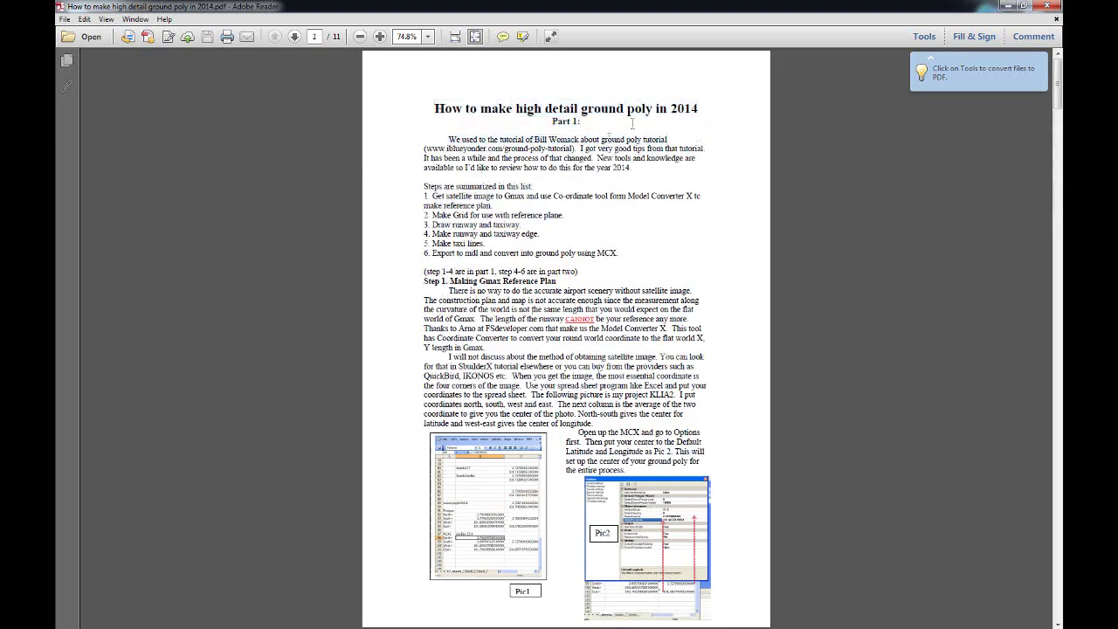
pyautogui.click(1045, 7)
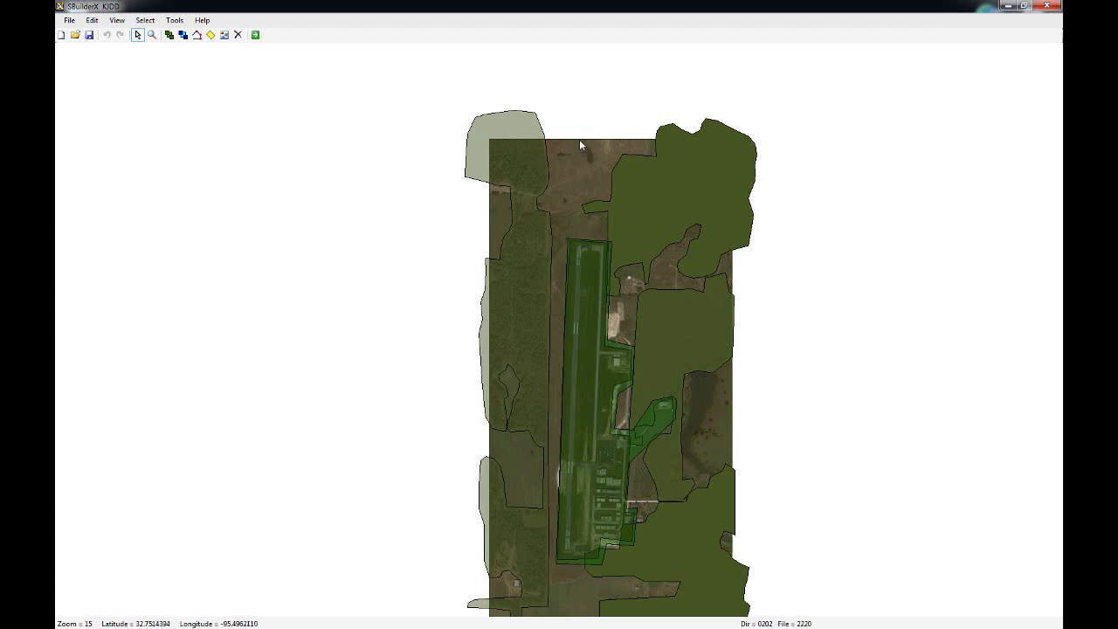
# - Open the properties of the Photo01 map and move the dialog clear of the satellite image
pyautogui.rightClick(491, 139)
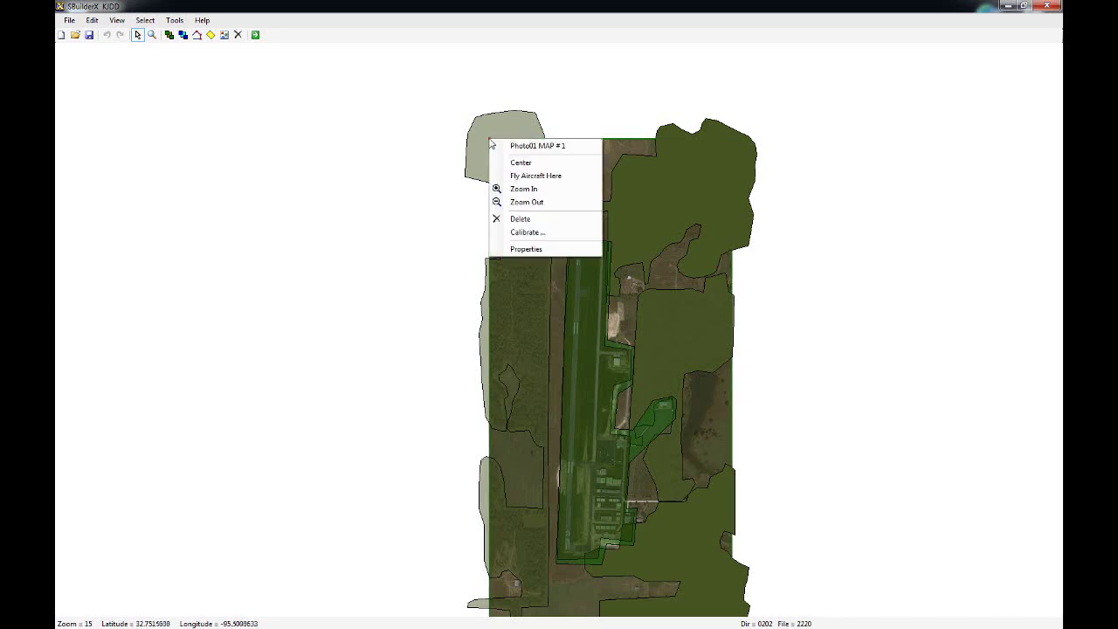
pyautogui.click(525, 251)
pyautogui.moveTo(551, 237); pyautogui.dragTo(343, 255)
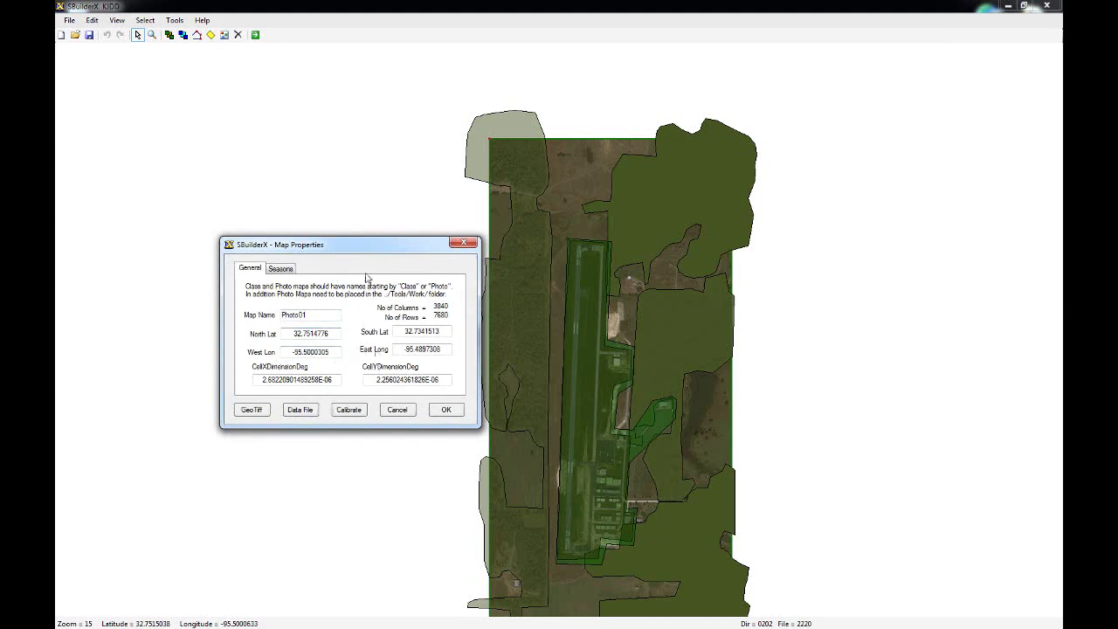
pyautogui.moveTo(390, 251); pyautogui.dragTo(242, 74)
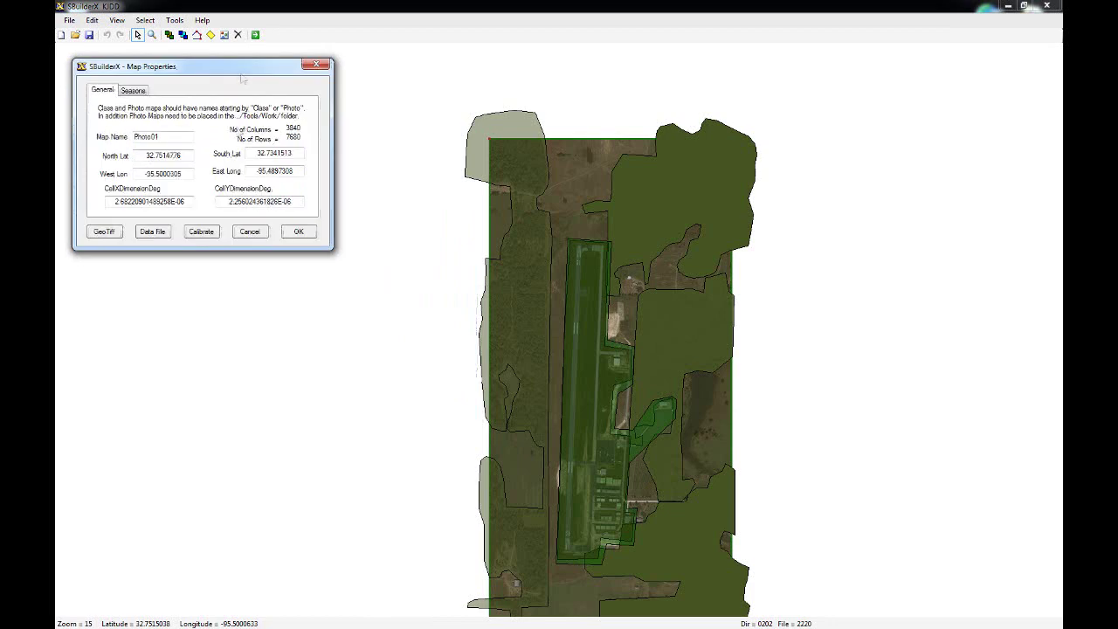
# - Switch to the coordinates.xlsx workbook in Excel and resize and place its window beside the Map Properties dialog
pyautogui.click(183, 619)
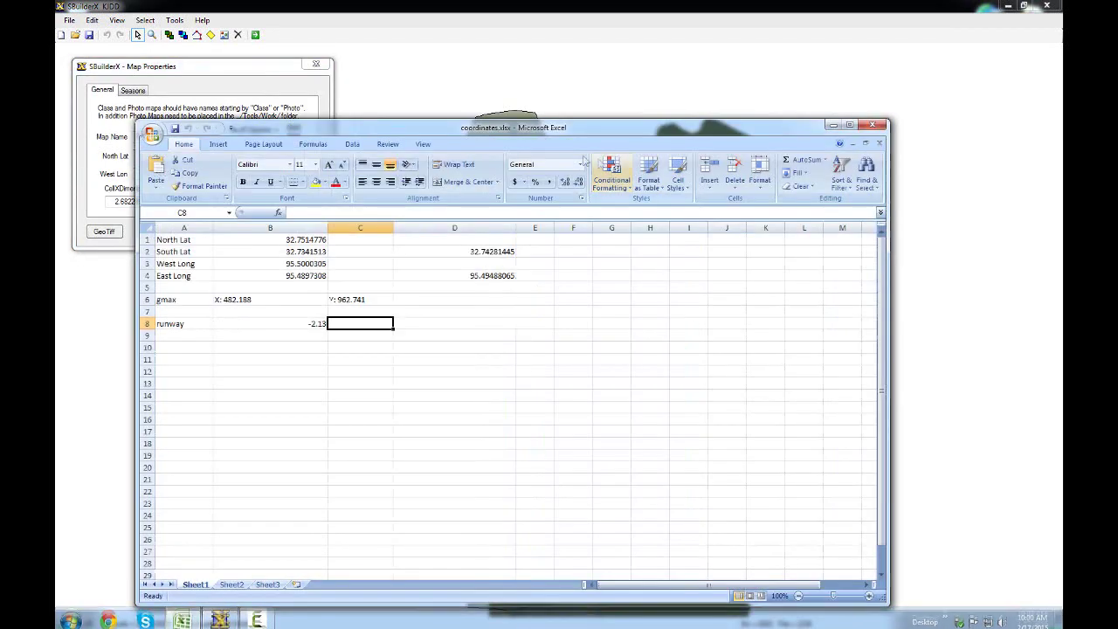
pyautogui.moveTo(541, 131); pyautogui.dragTo(649, 116)
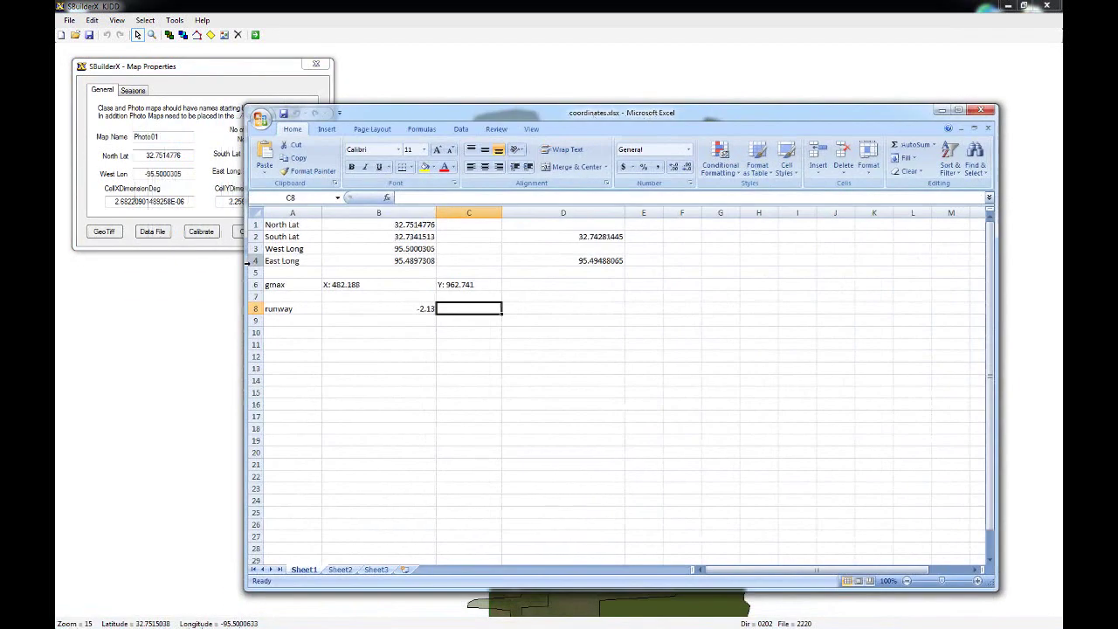
pyautogui.moveTo(244, 264); pyautogui.dragTo(345, 264)
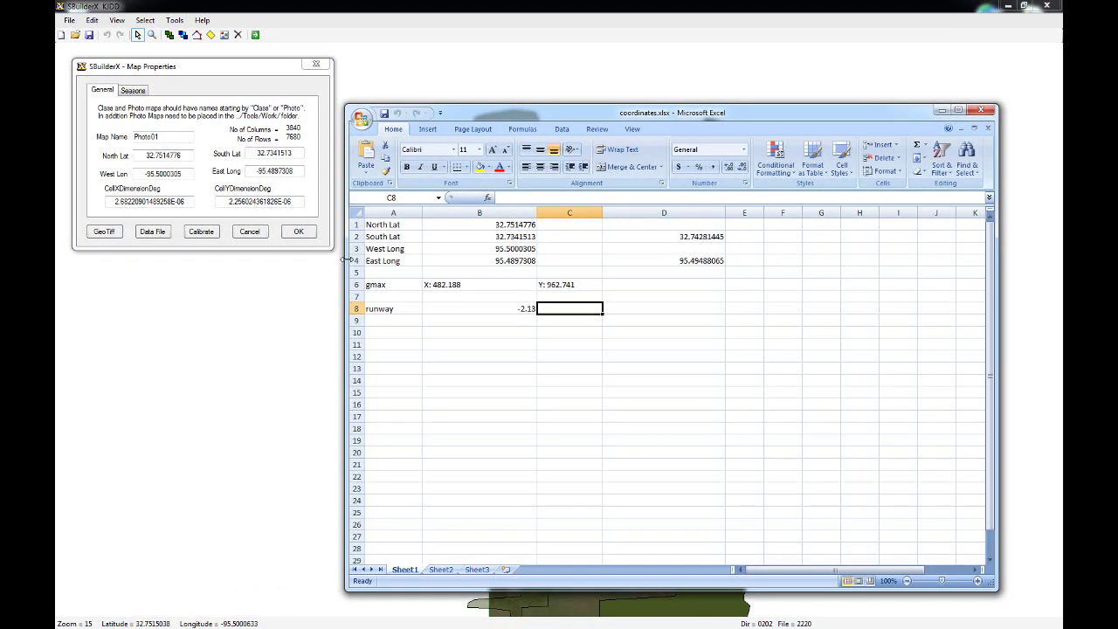
pyautogui.moveTo(713, 117); pyautogui.dragTo(755, 111)
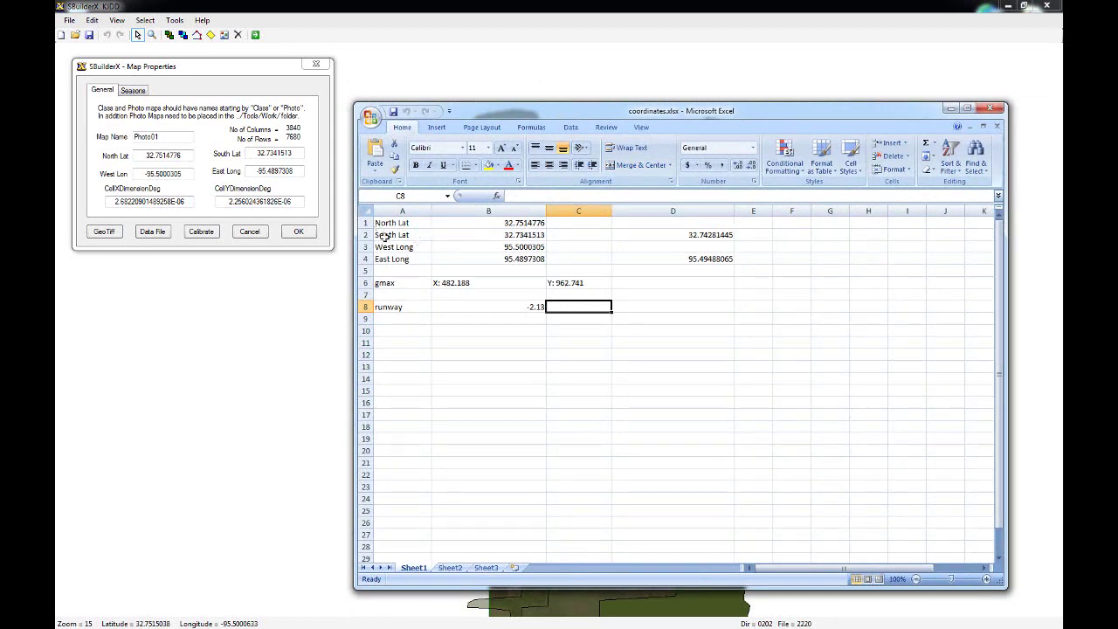
# - Review the latitude and longitude pairs in B1:B4 with their averages in D2 and D4, and accept the map properties
pyautogui.moveTo(511, 224); pyautogui.dragTo(512, 234)
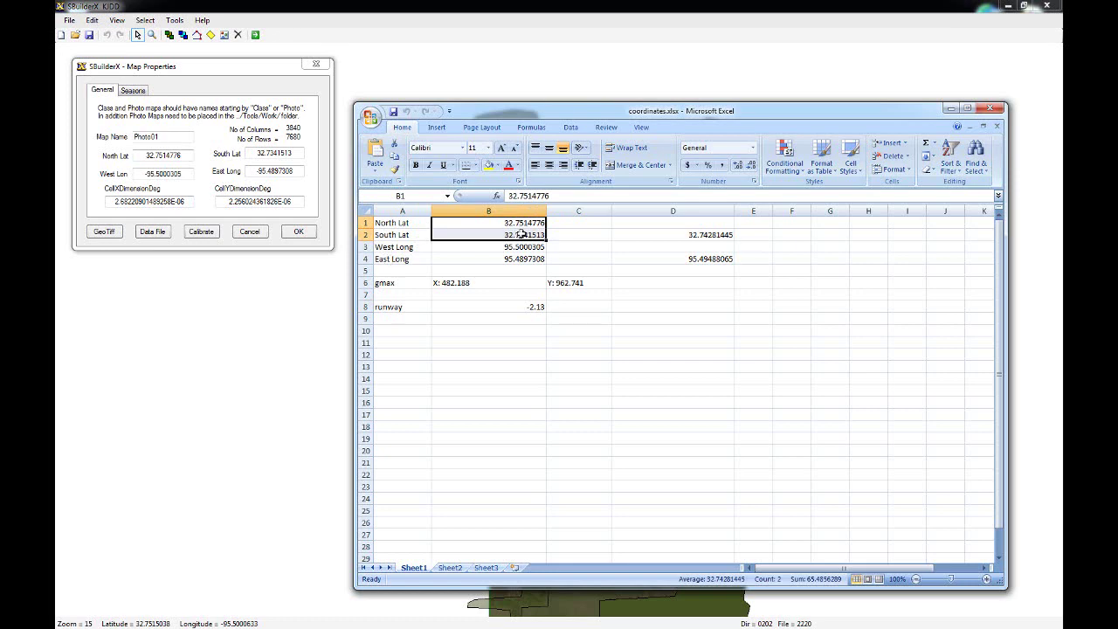
pyautogui.click(696, 235)
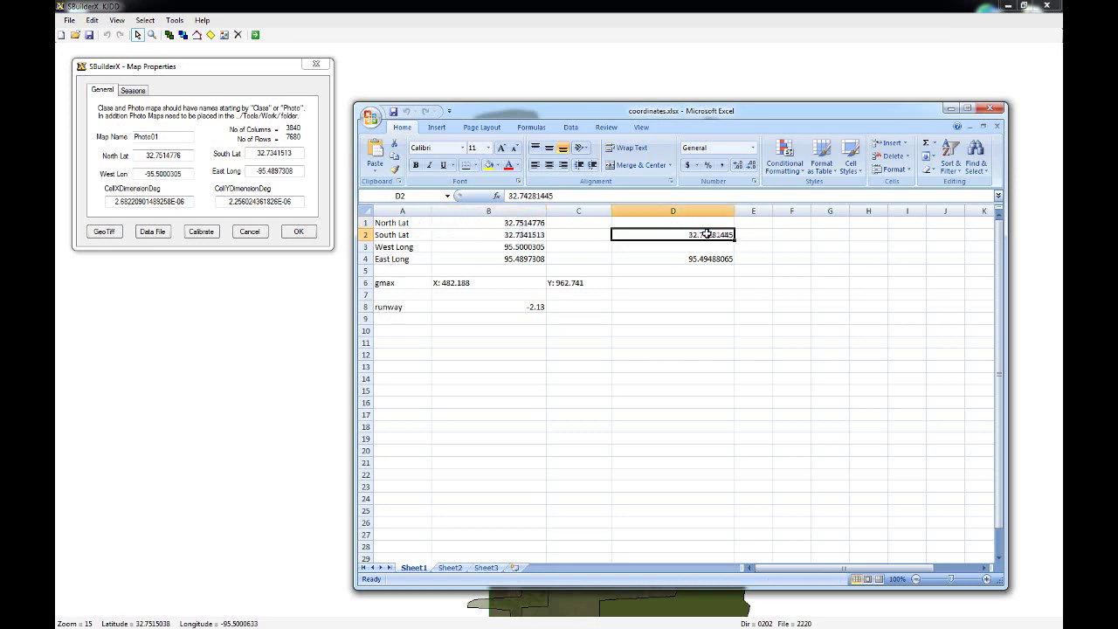
pyautogui.moveTo(488, 247); pyautogui.dragTo(492, 258)
pyautogui.click(698, 259)
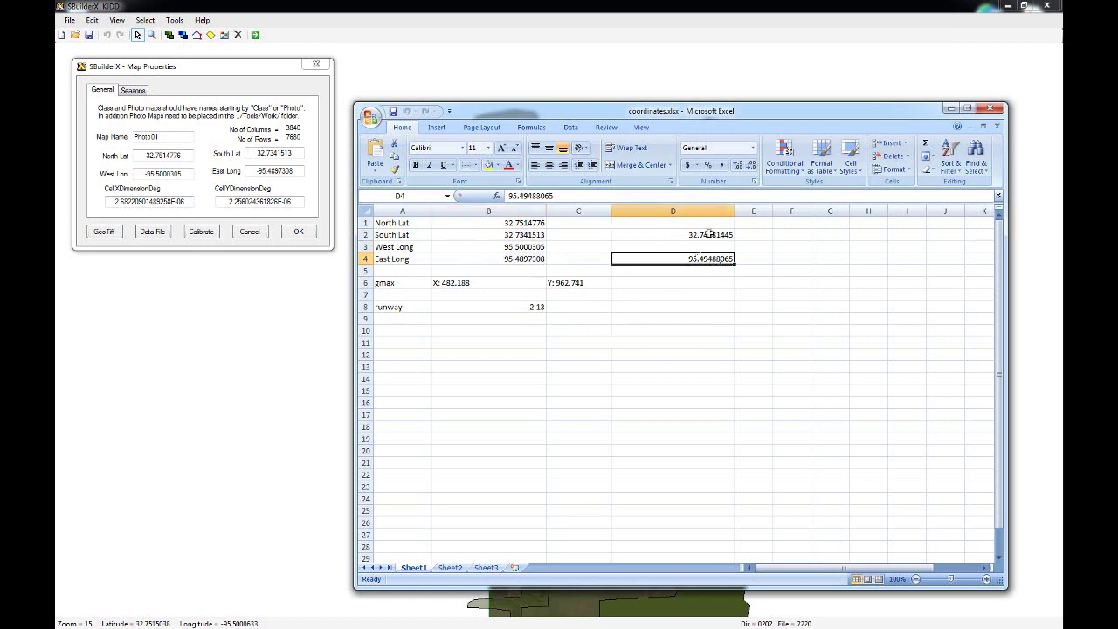
pyautogui.click(295, 231)
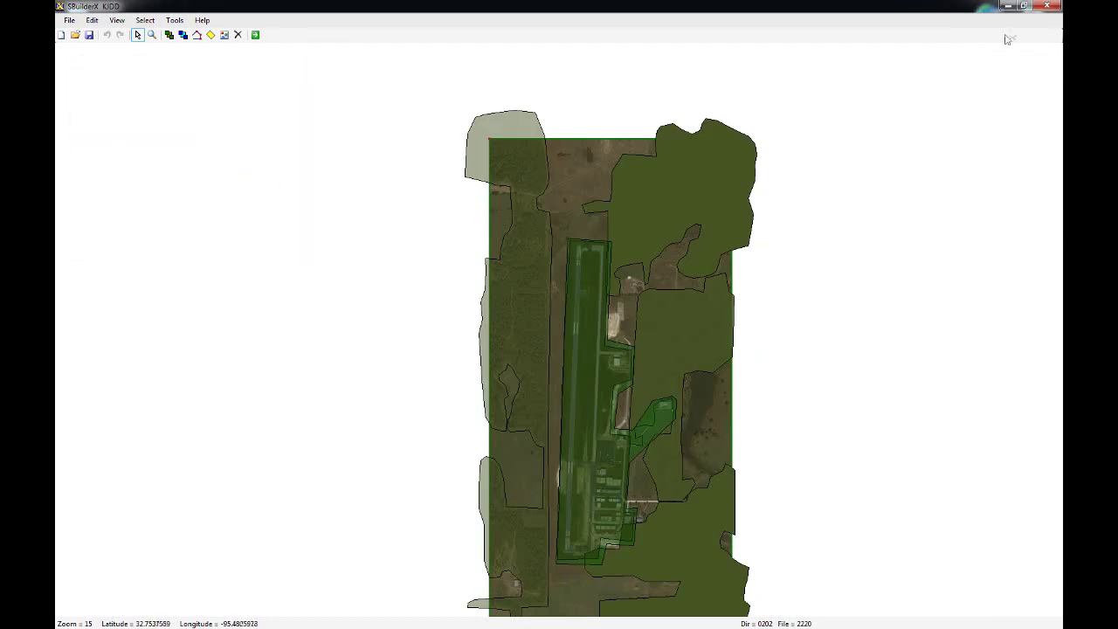
# - Minimize SBuilderX and launch ModelConverterX, arranging its window so the coordinates workbook stays readable
pyautogui.click(1007, 7)
pyautogui.moveTo(794, 114); pyautogui.dragTo(535, 34)
pyautogui.doubleClick(990, 275)
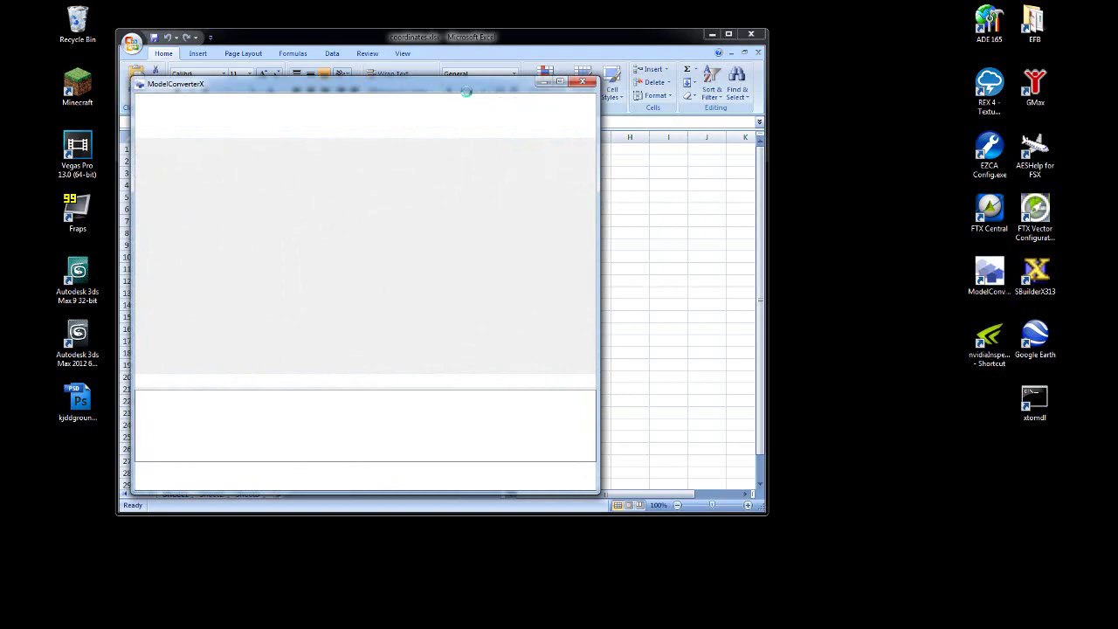
pyautogui.moveTo(469, 90); pyautogui.dragTo(723, 210)
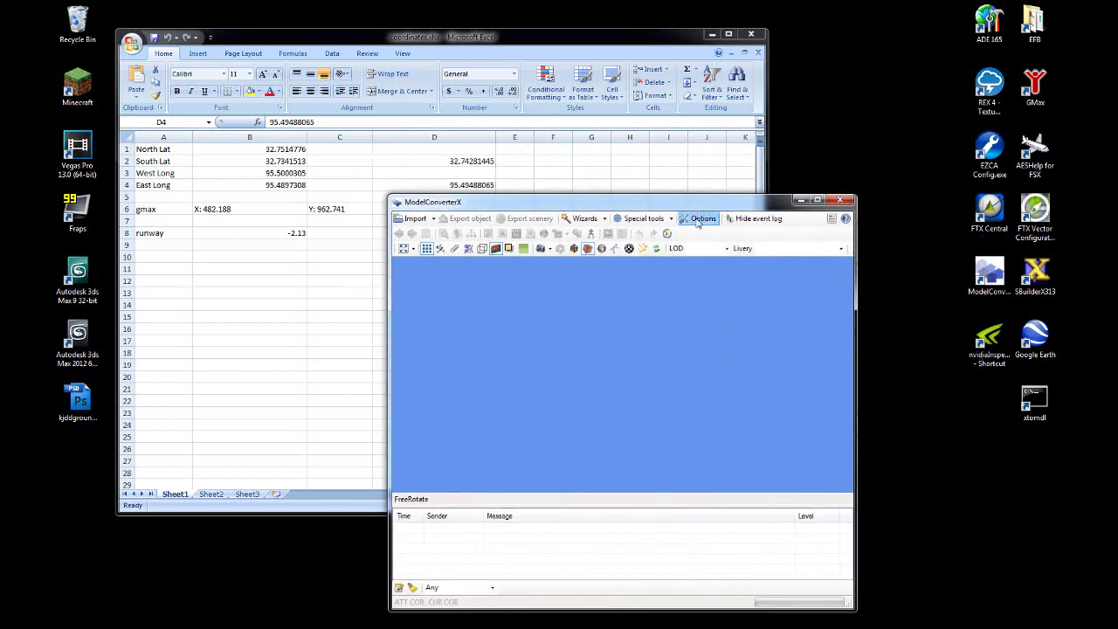
# - Check the default latitude and longitude for object placement in the ModelConverterX options against the workbook's centre coordinates
pyautogui.click(703, 218)
pyautogui.moveTo(468, 185); pyautogui.dragTo(597, 231)
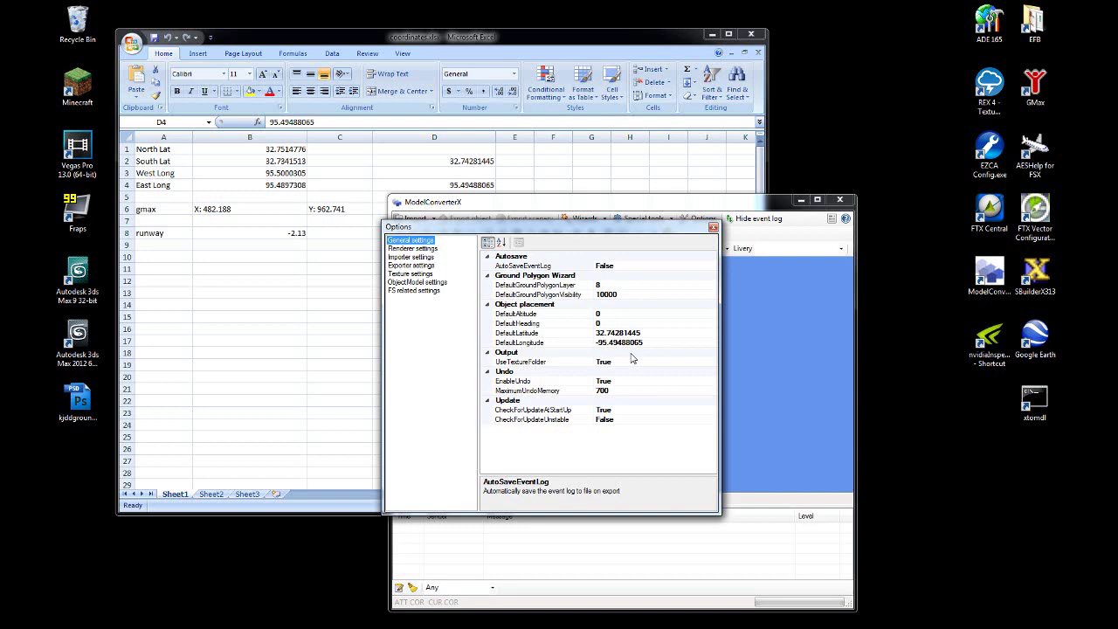
pyautogui.click(712, 227)
# - Open ModelConverterX's Coordinate Converter and place its window so the workbook's GMax X and Y values stay readable
pyautogui.click(671, 219)
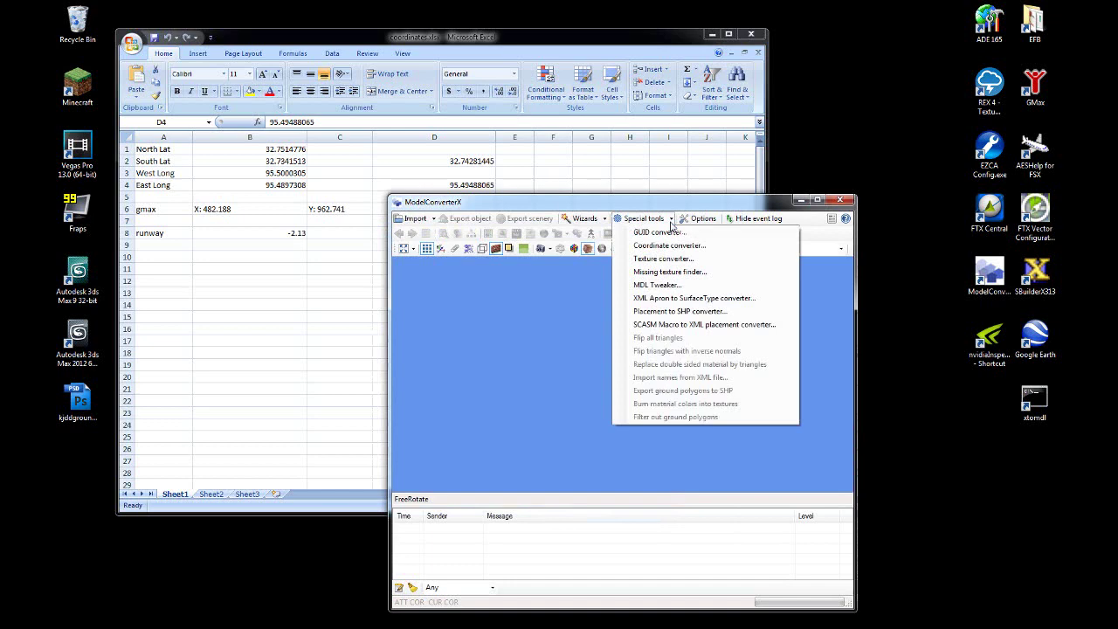
pyautogui.click(671, 247)
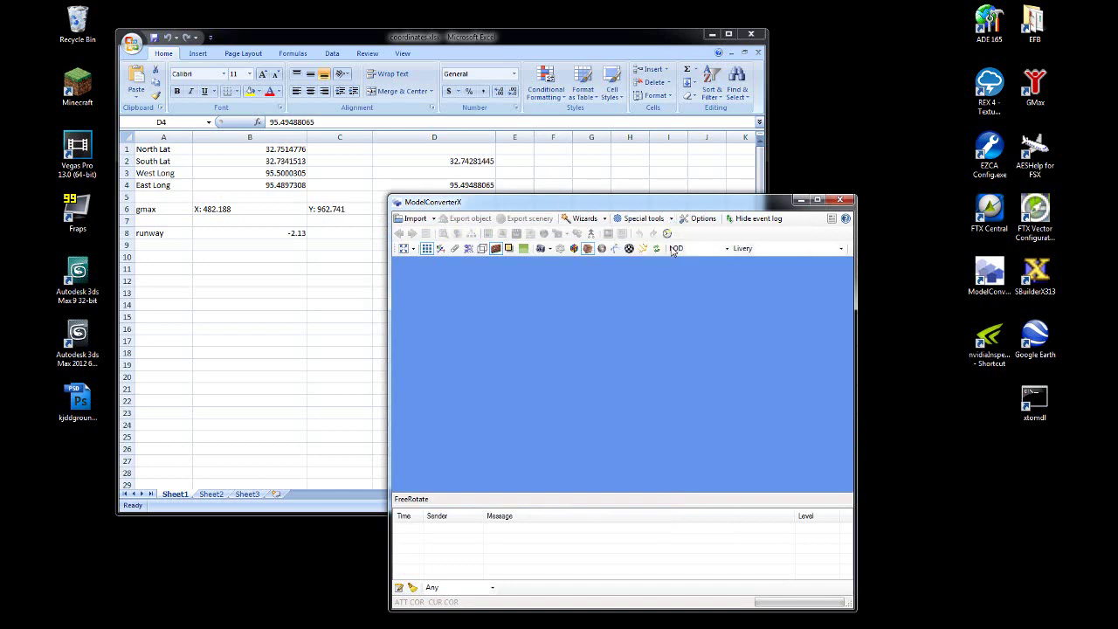
pyautogui.moveTo(455, 148); pyautogui.dragTo(640, 312)
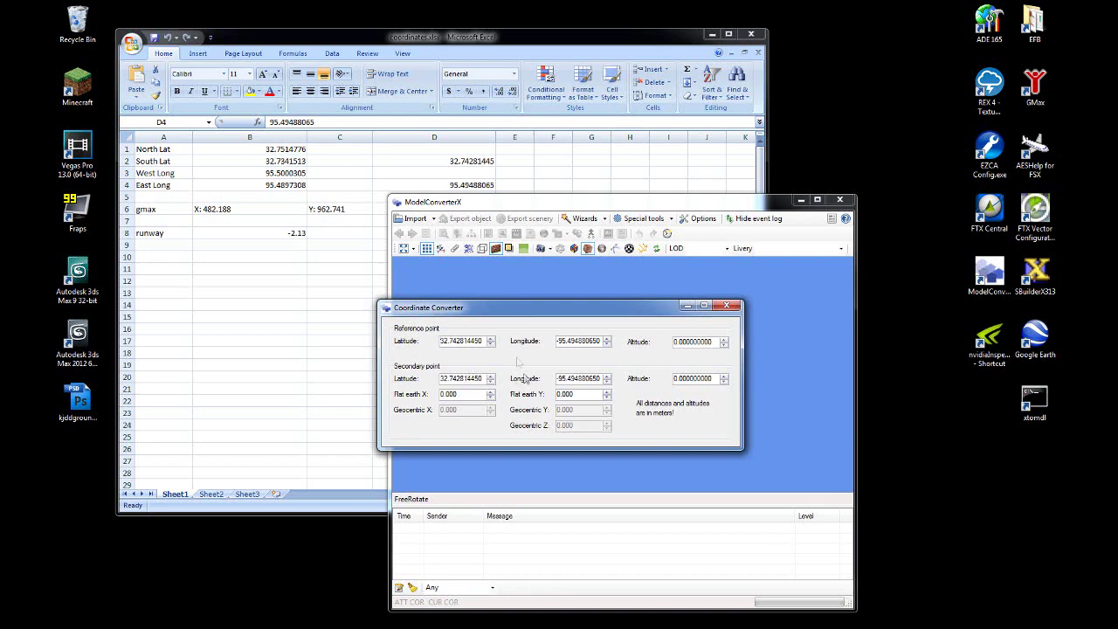
pyautogui.moveTo(515, 312); pyautogui.dragTo(515, 318)
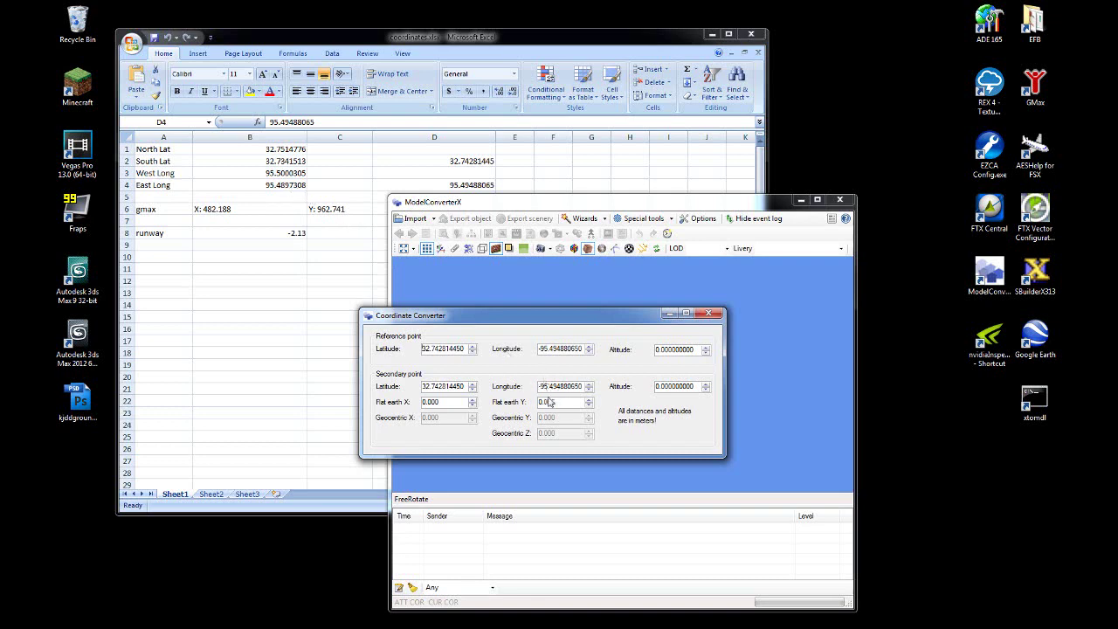
pyautogui.moveTo(549, 321); pyautogui.dragTo(628, 308)
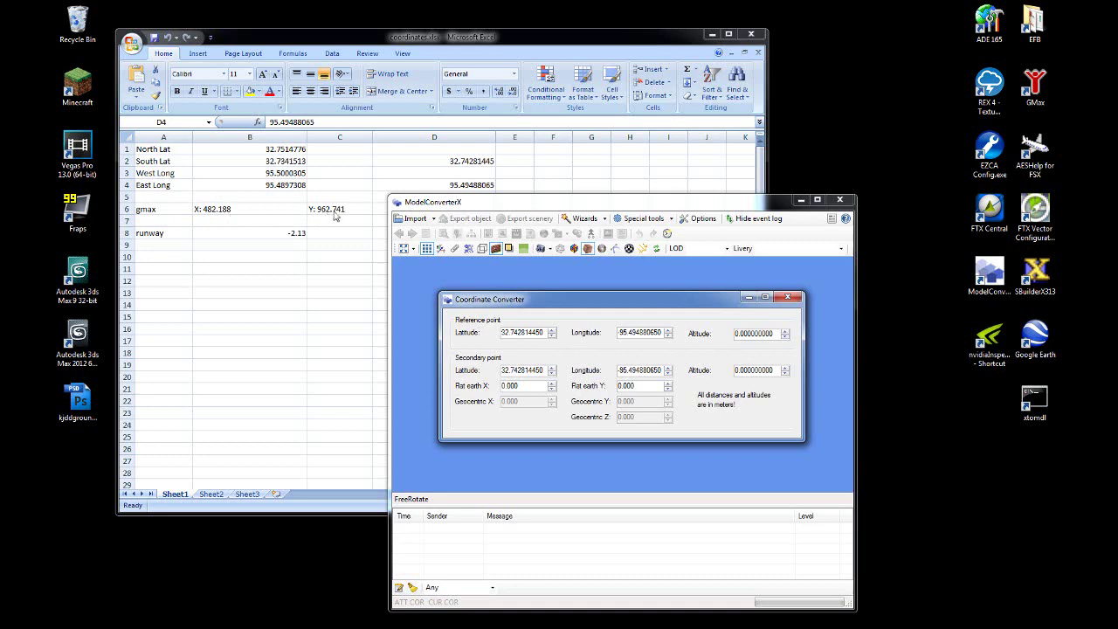
# - Close the Coordinate Converter and ModelConverterX, and review the runway entry in cell B8 of the workbook
pyautogui.click(787, 297)
pyautogui.click(840, 200)
pyautogui.click(265, 231)
pyautogui.click(263, 254)
pyautogui.click(273, 233)
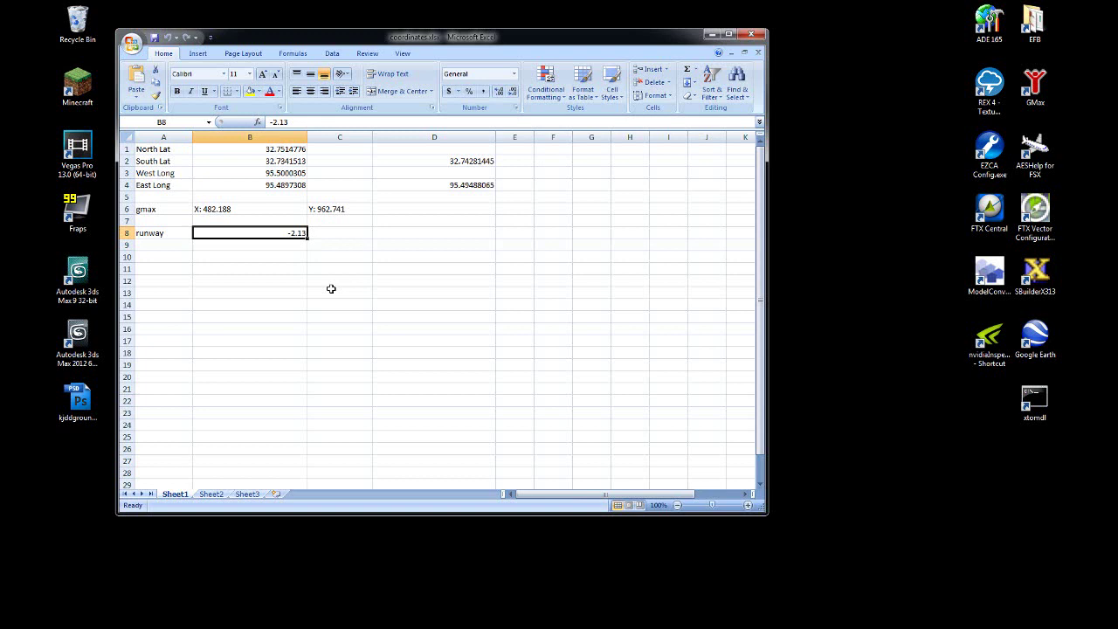
pyautogui.click(318, 244)
pyautogui.click(321, 232)
pyautogui.click(291, 230)
pyautogui.click(322, 261)
# - Move the workbook window clear of the desktop shortcuts, launch GMax and continue past its online news notice
pyautogui.moveTo(417, 40); pyautogui.dragTo(513, 54)
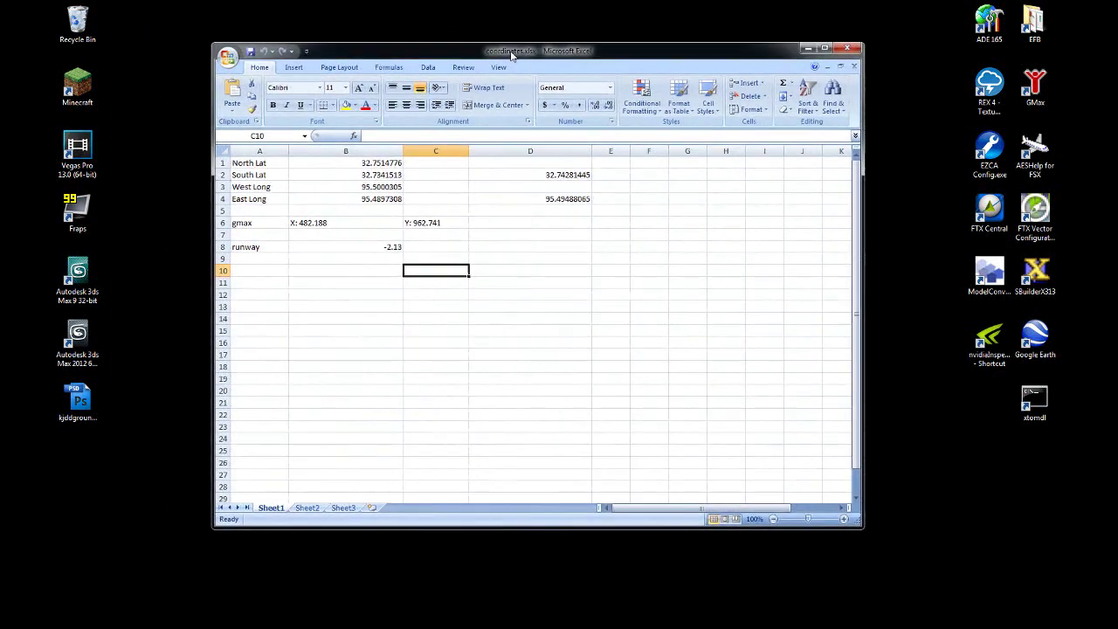
pyautogui.moveTo(566, 51); pyautogui.dragTo(410, 8)
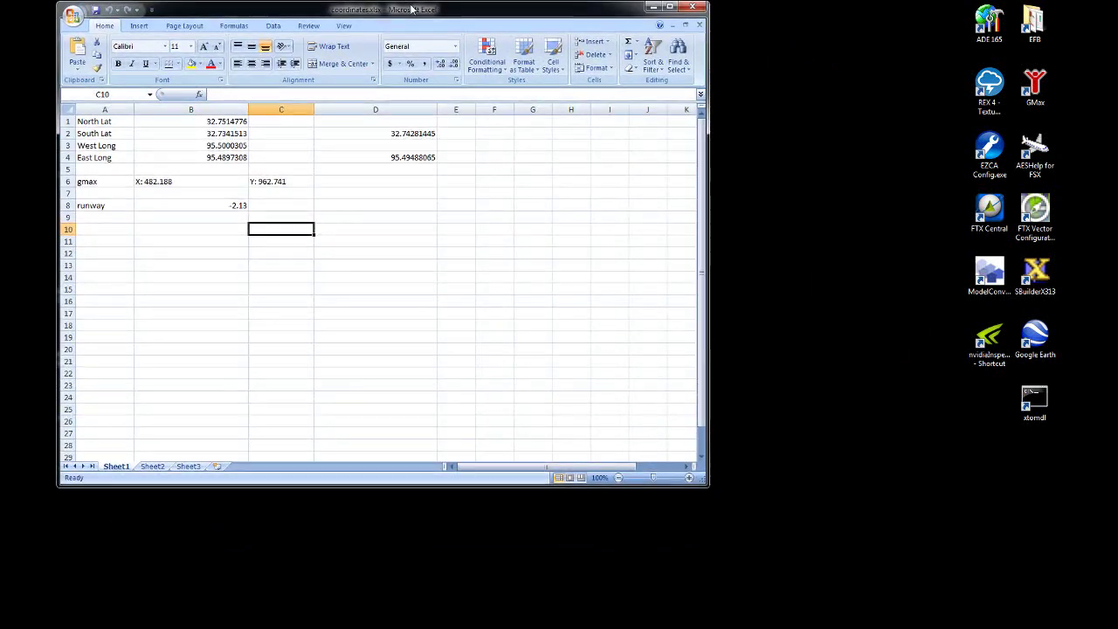
pyautogui.doubleClick(1034, 84)
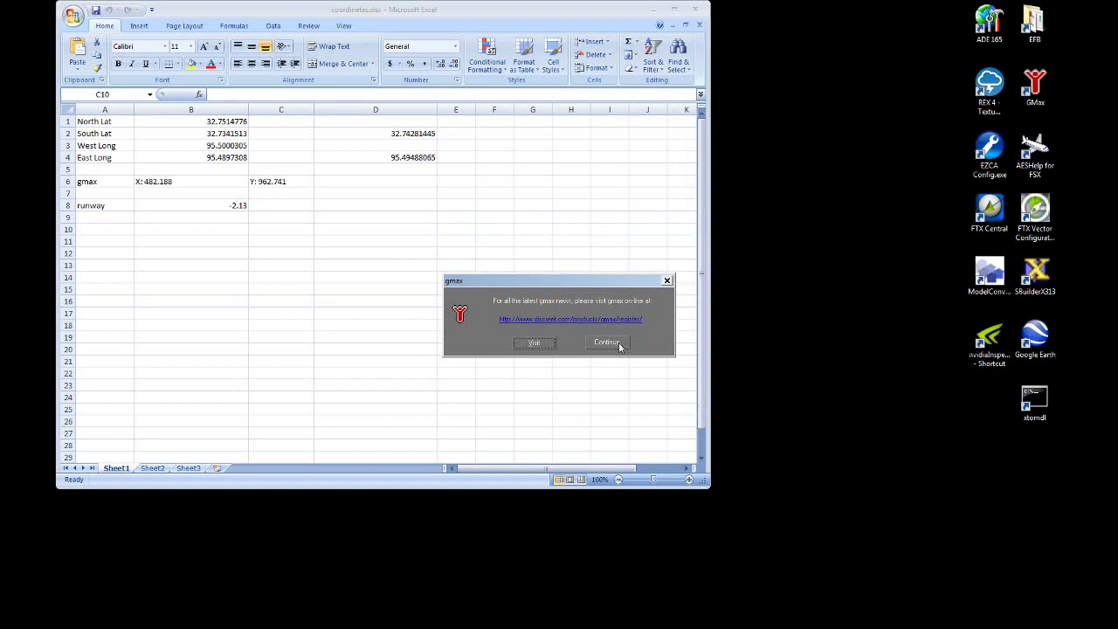
pyautogui.click(609, 342)
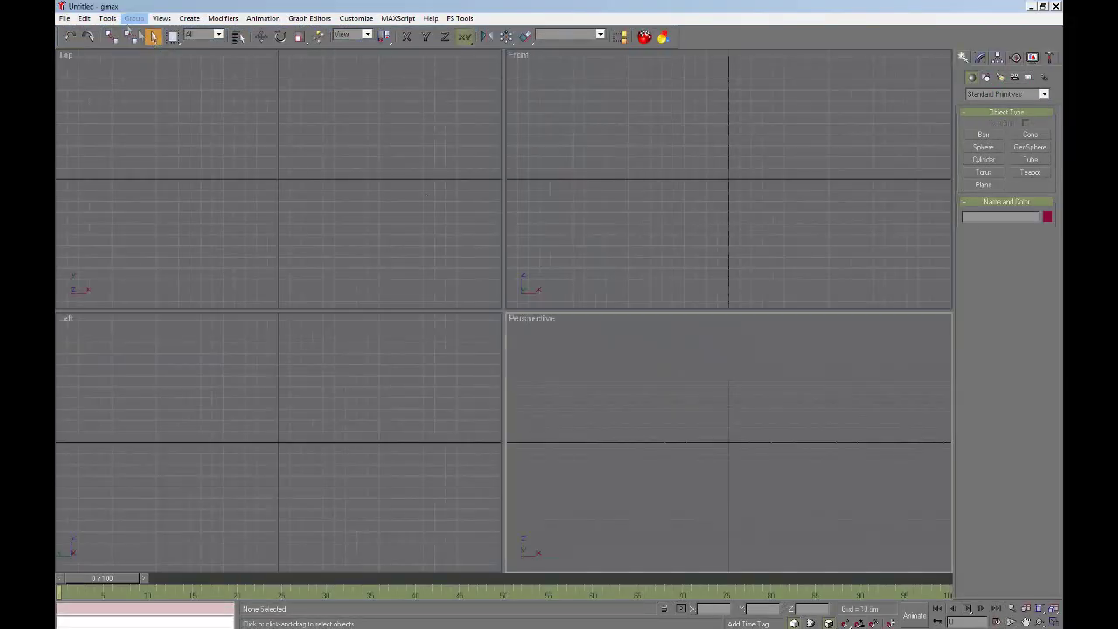
pyautogui.click(64, 18)
pyautogui.click(63, 19)
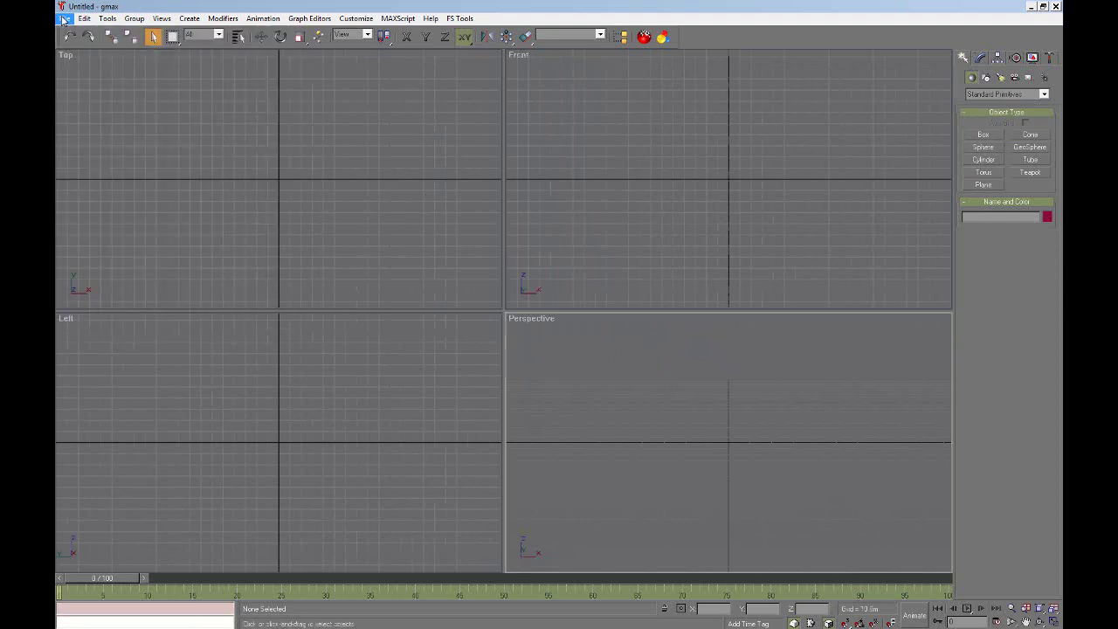
pyautogui.click(63, 19)
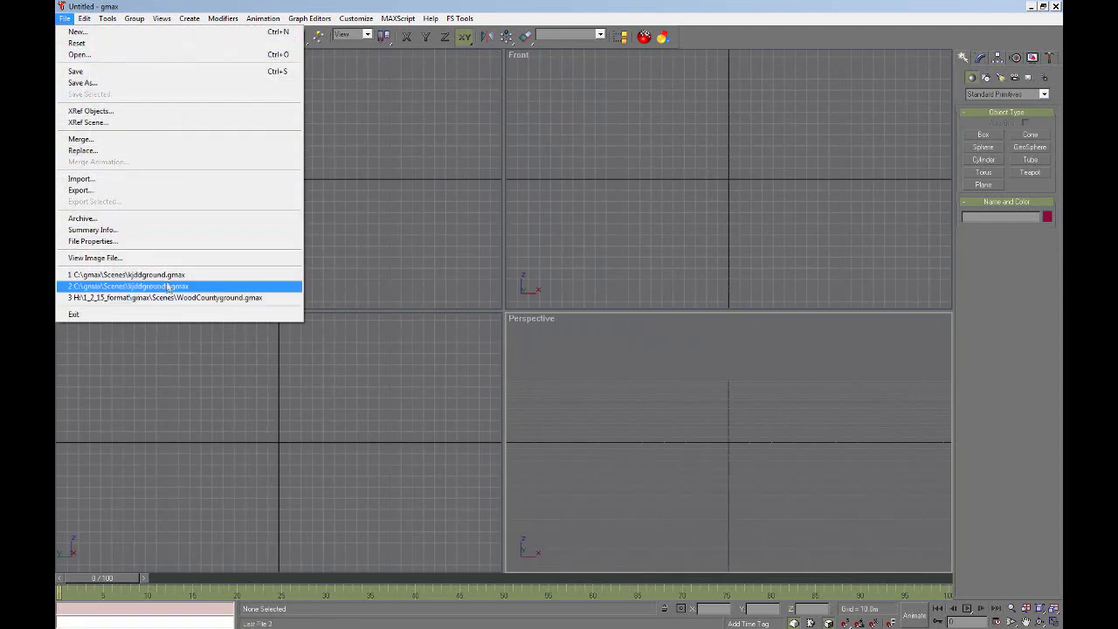
pyautogui.click(66, 18)
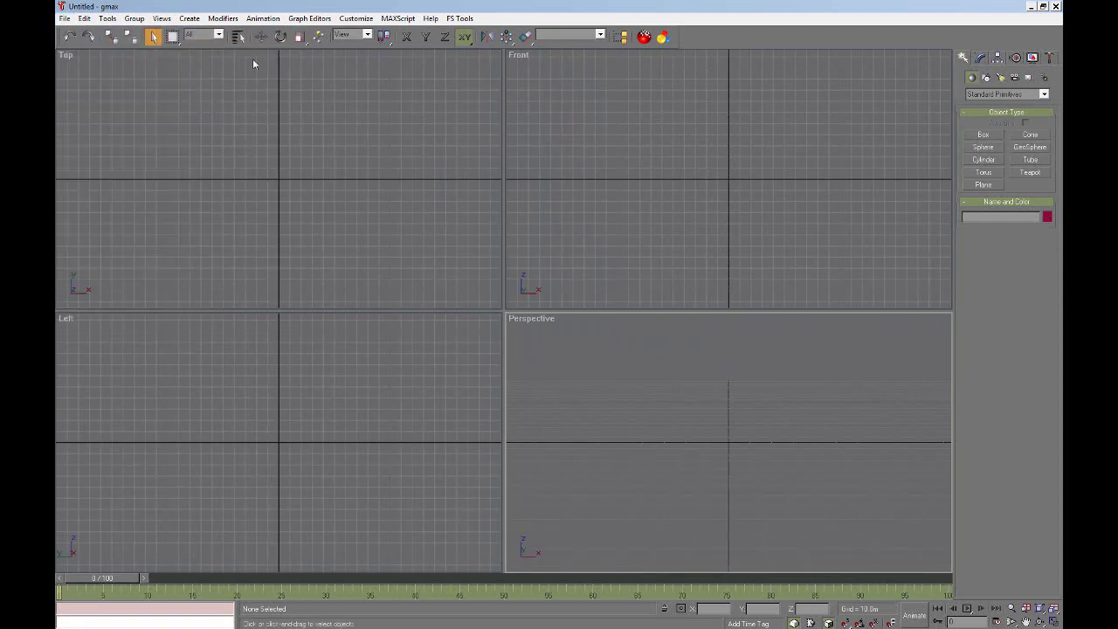
# - Maximize the Top viewport to fill the GMax workspace
pyautogui.click(280, 161)
pyautogui.click(1053, 622)
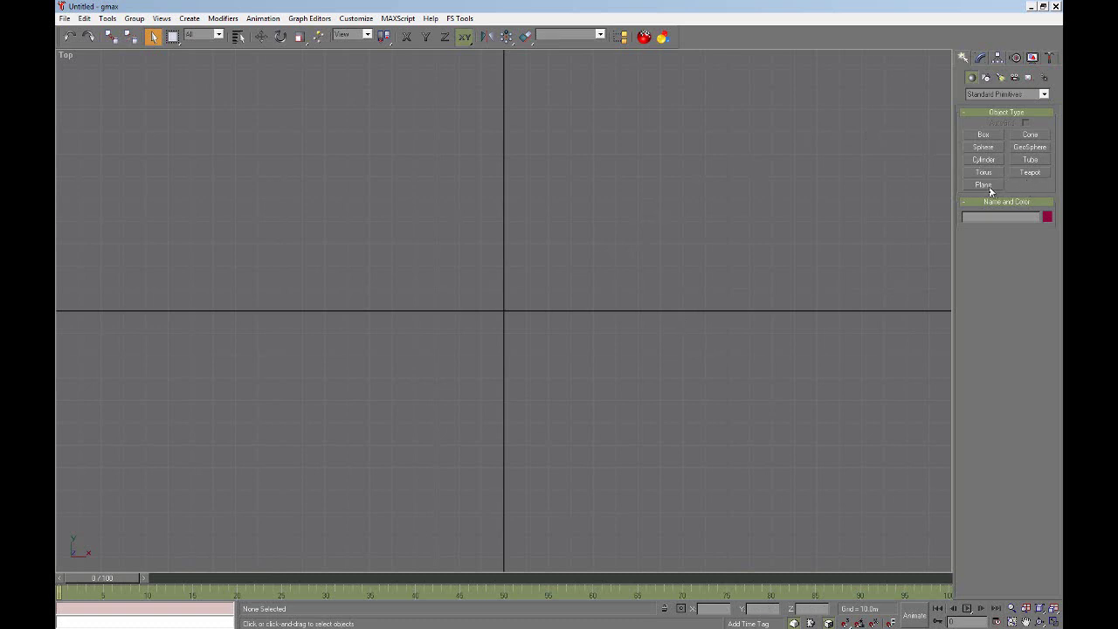
# - Switch to the ground poly PDF in Adobe Reader, read its instructions for building the GMax reference plane, and close it
pyautogui.hotkey('alt', 'Tab')
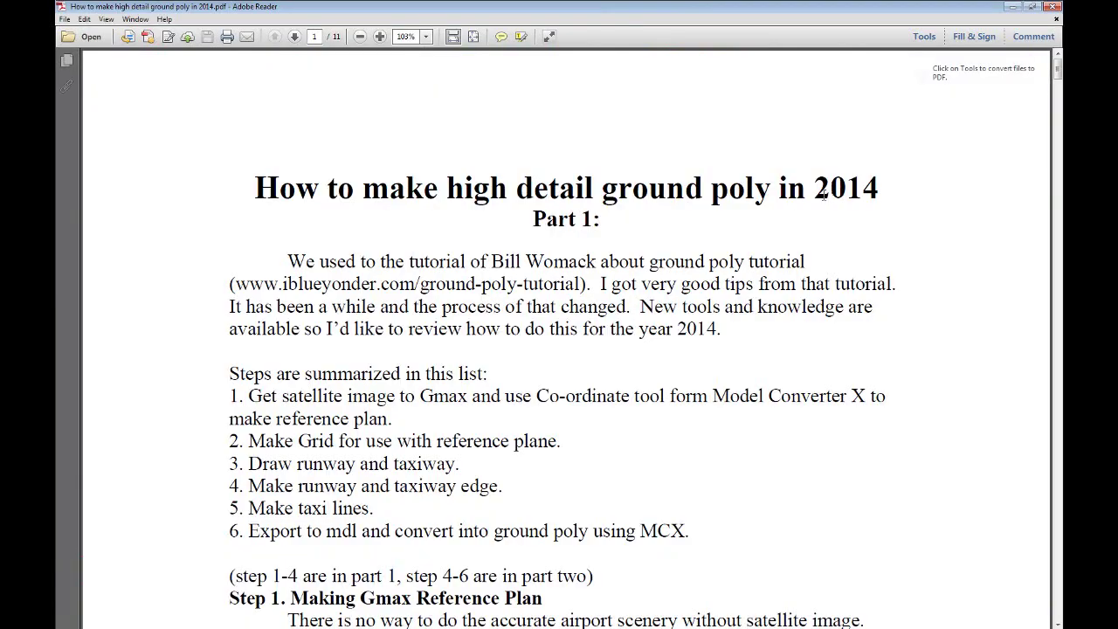
pyautogui.scroll(-3, 776, 314)
pyautogui.scroll(-15, 777, 317)
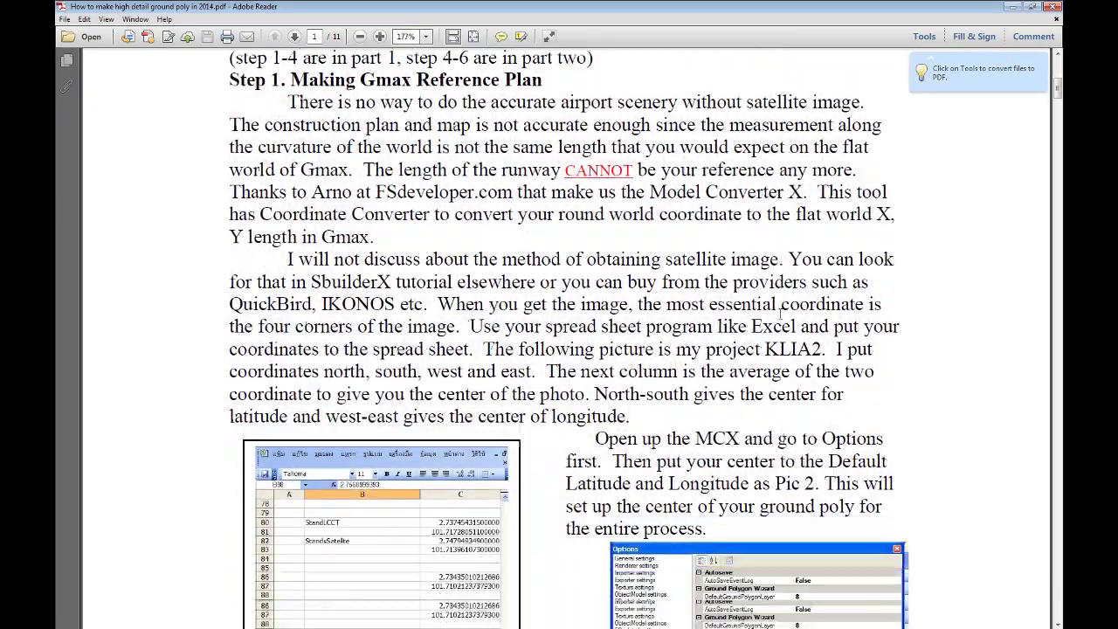
pyautogui.scroll(-15, 783, 312)
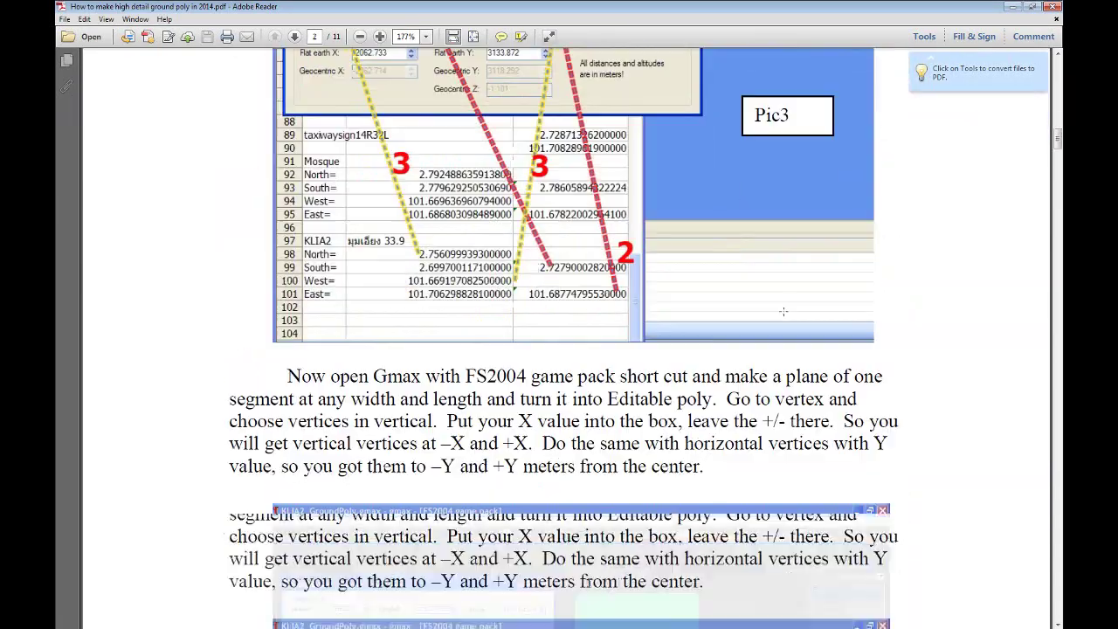
pyautogui.scroll(2, 782, 311)
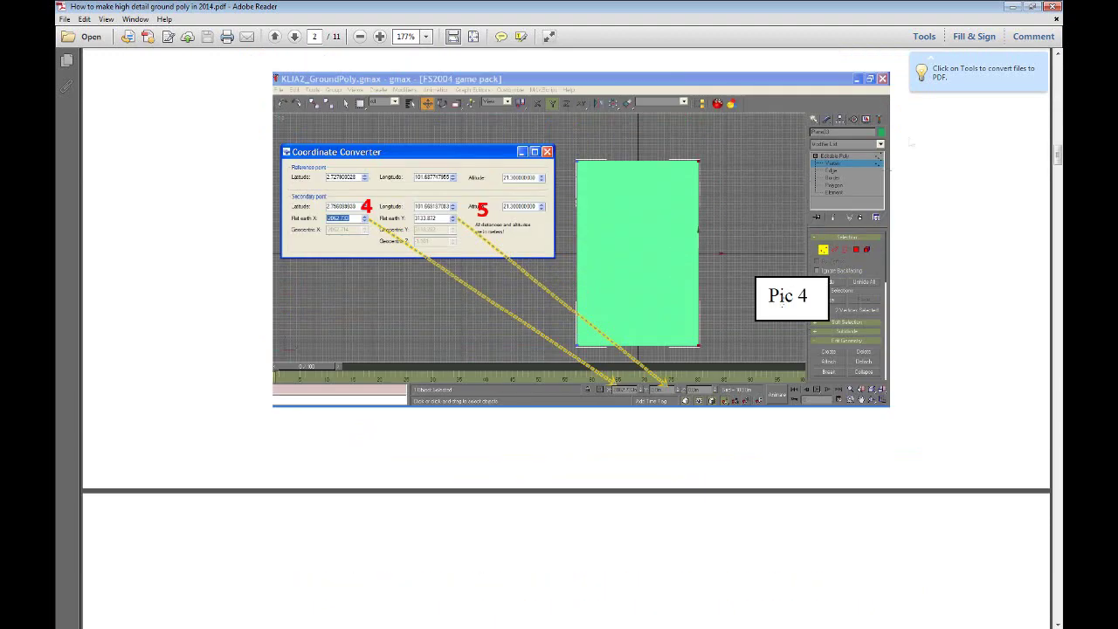
pyautogui.click(1053, 7)
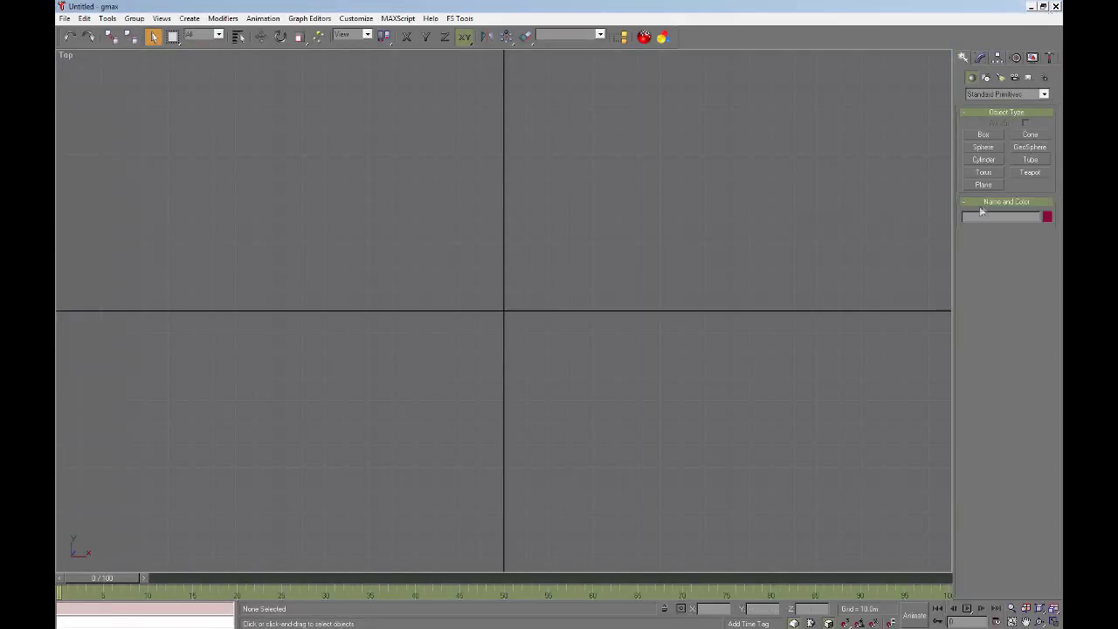
# - Create a plane about 160 m long and 102 m wide in the Top viewport, with 1 length segment and 1 width segment
pyautogui.moveTo(408, 138); pyautogui.dragTo(635, 494)
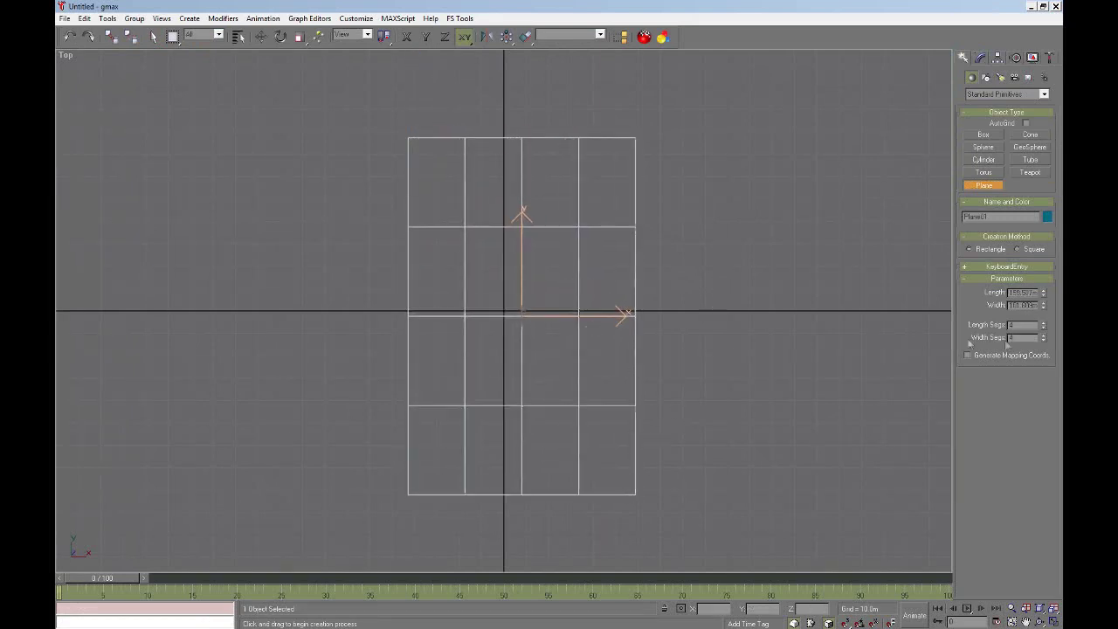
pyautogui.click(1043, 327)
pyautogui.click(1043, 328)
pyautogui.click(1043, 327)
pyautogui.click(1043, 339)
pyautogui.click(1044, 340)
pyautogui.click(1044, 340)
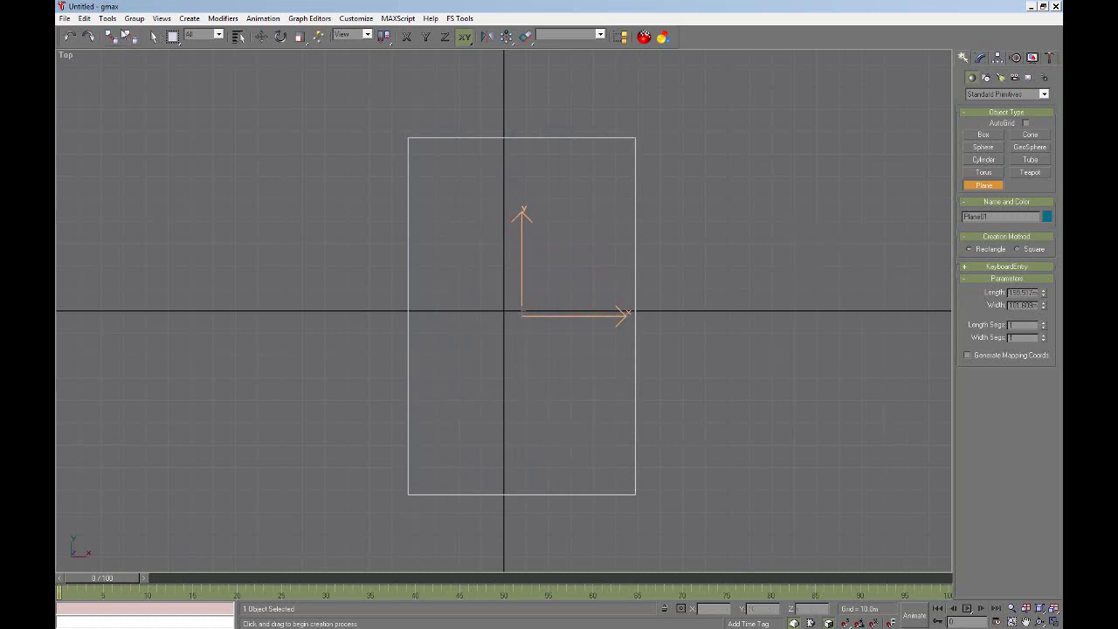
# - Move the plane to the origin at X 0 and Y 0
pyautogui.click(262, 38)
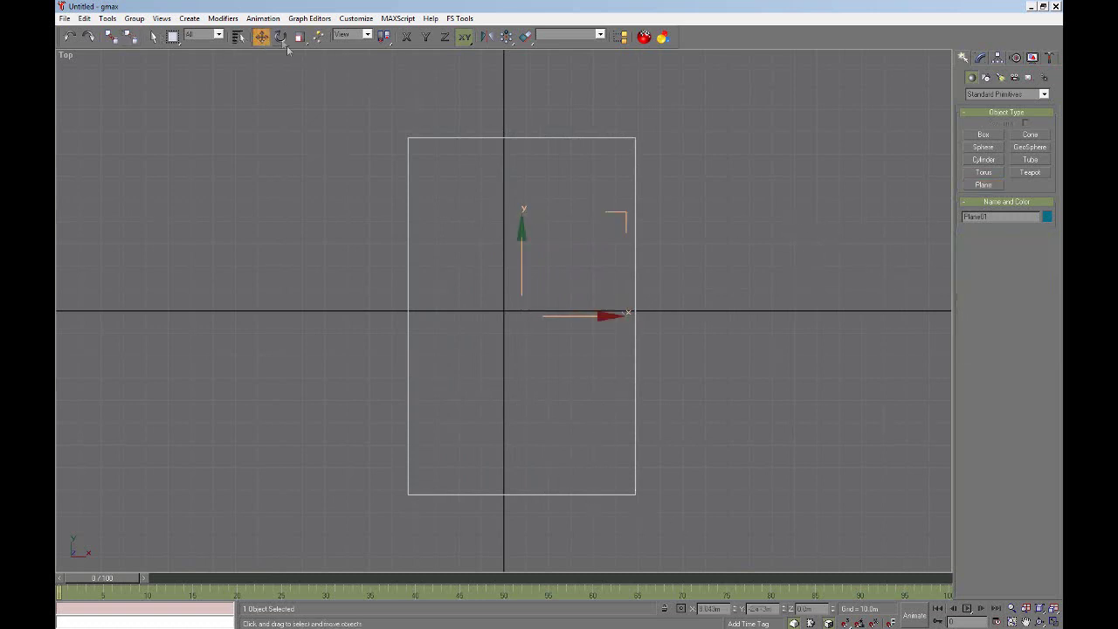
pyautogui.doubleClick(709, 608)
pyautogui.write('0')
pyautogui.press('Tab')
pyautogui.write('0')
pyautogui.press('Tab')
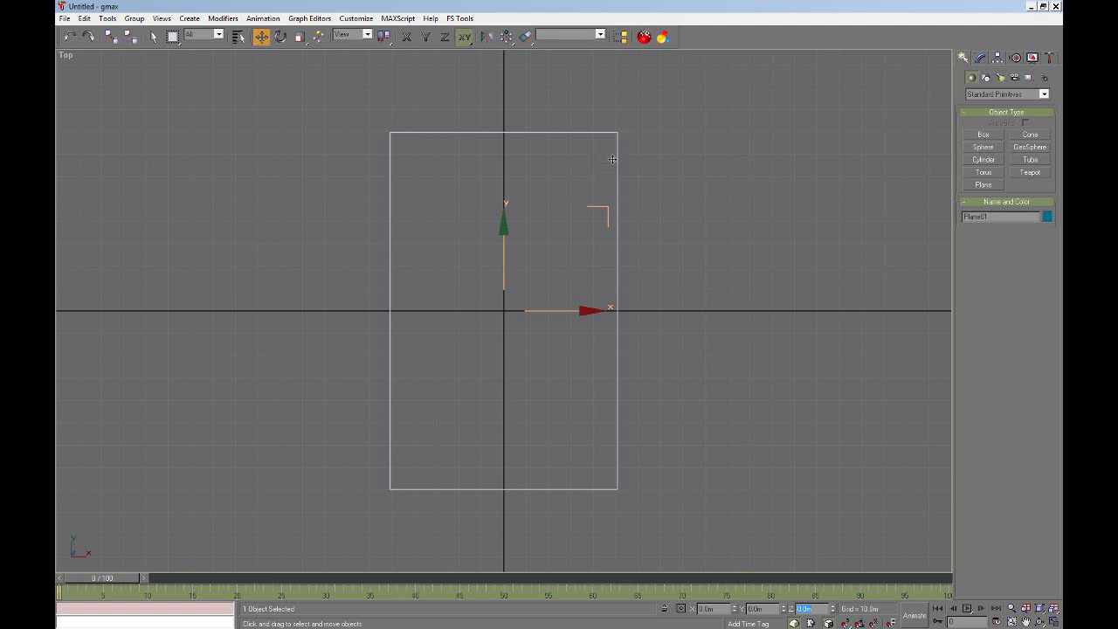
# - Convert the plane to an Editable Mesh and enter vertex editing
pyautogui.rightClick(60, 57)
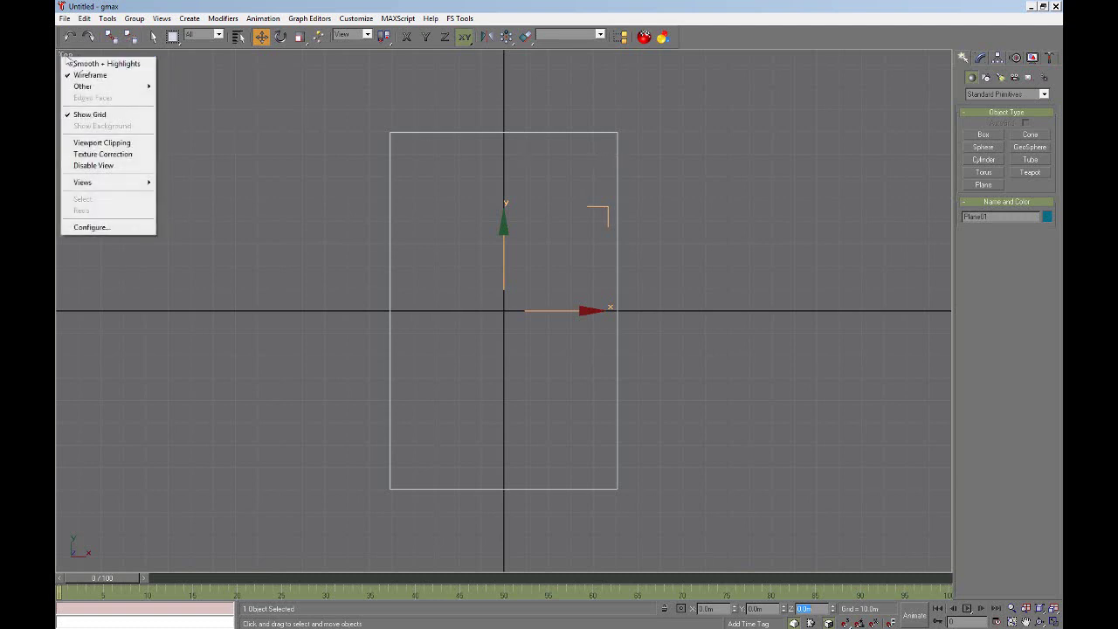
pyautogui.click(218, 131)
pyautogui.click(601, 135)
pyautogui.rightClick(602, 131)
pyautogui.moveTo(673, 224)
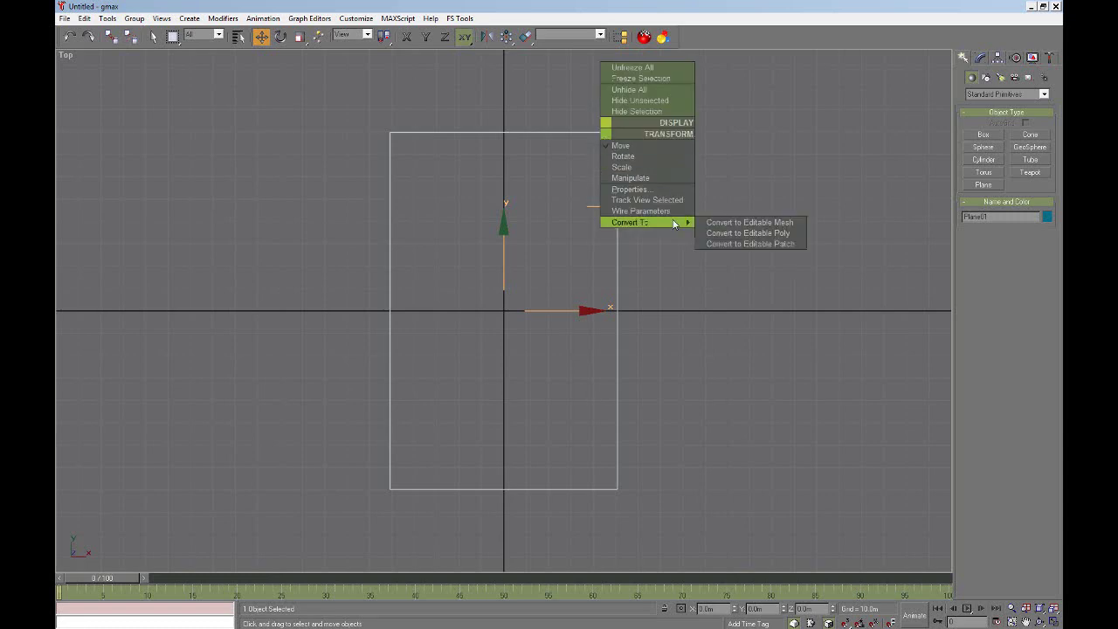
pyautogui.click(738, 223)
pyautogui.click(971, 230)
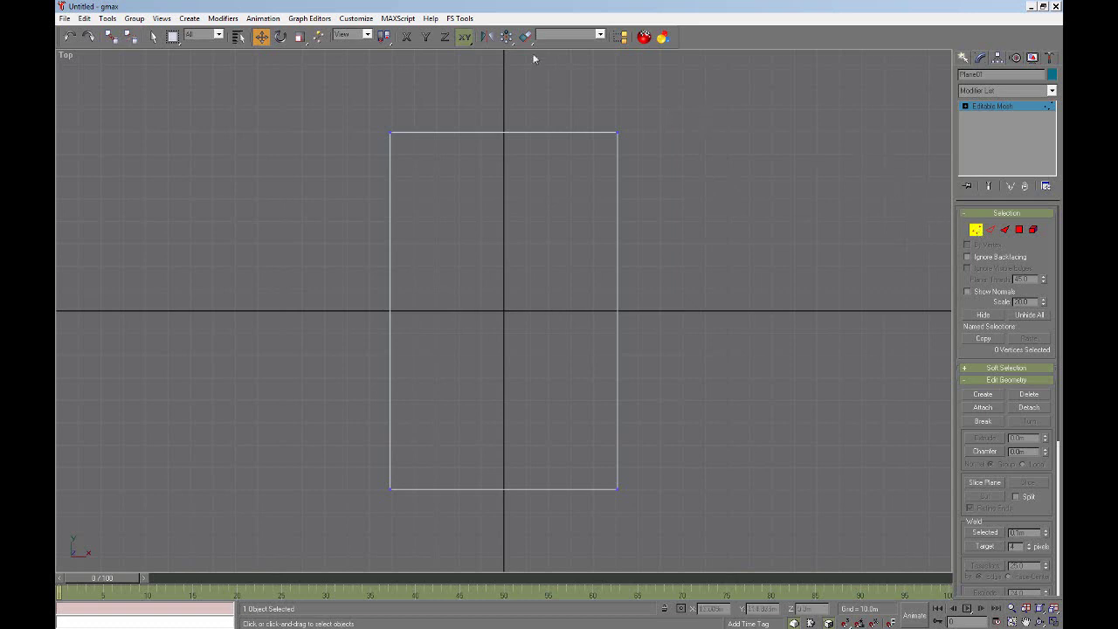
# - Move the plane's two upper vertices to Y 962.741, taking the value from the coordinates workbook
pyautogui.moveTo(629, 121); pyautogui.dragTo(319, 165)
pyautogui.click(1025, 621)
pyautogui.moveTo(769, 194); pyautogui.dragTo(761, 294)
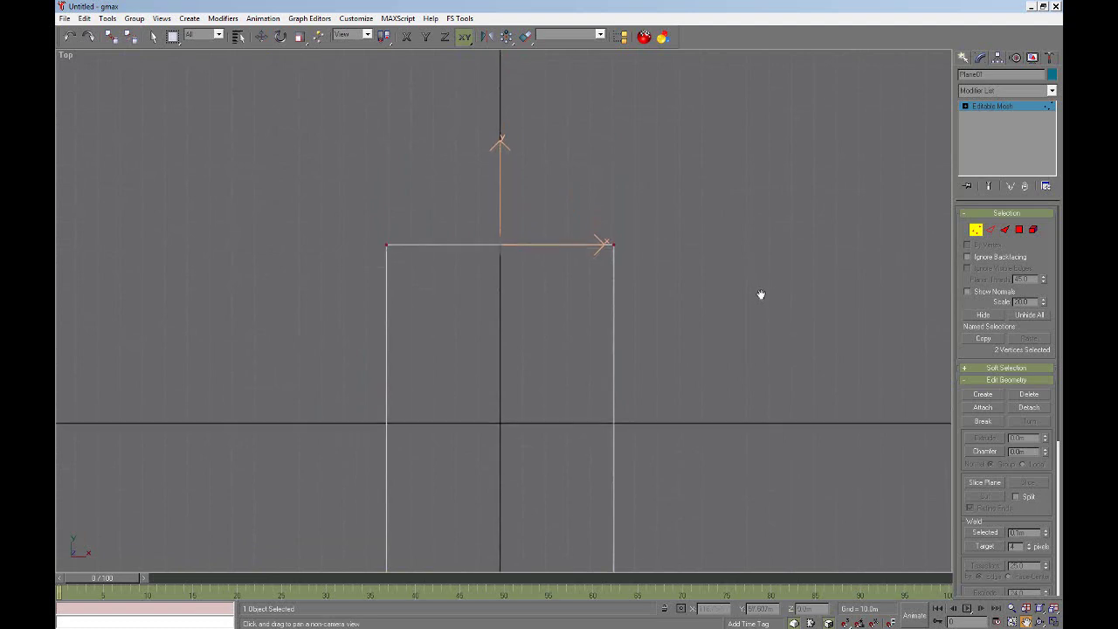
pyautogui.scroll(-5, 760, 295)
pyautogui.scroll(3, 761, 294)
pyautogui.press('w')
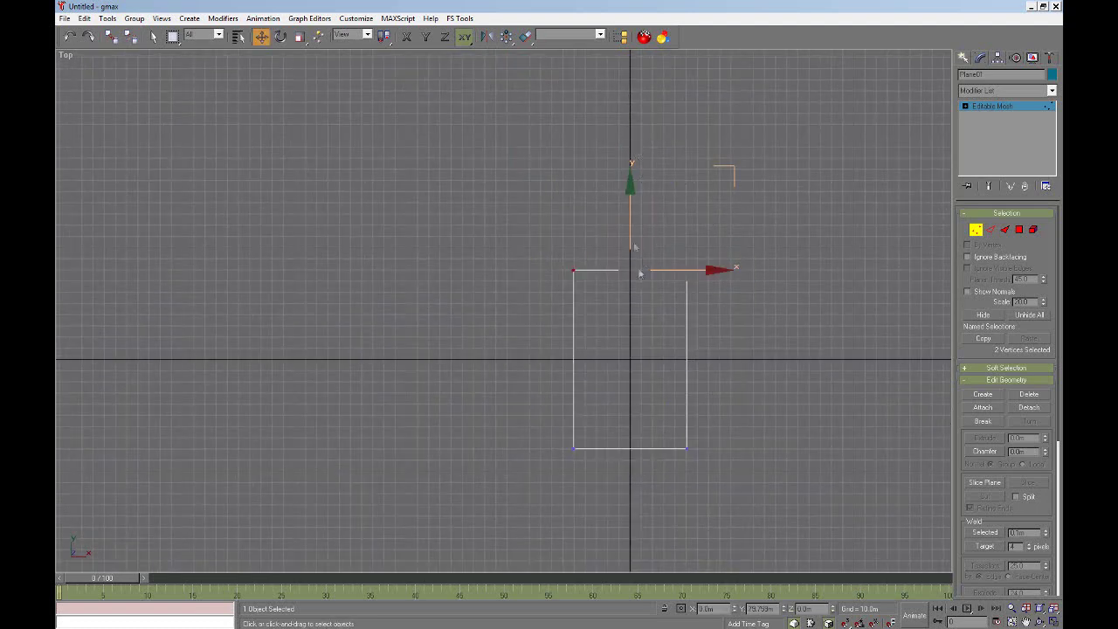
pyautogui.moveTo(219, 622)
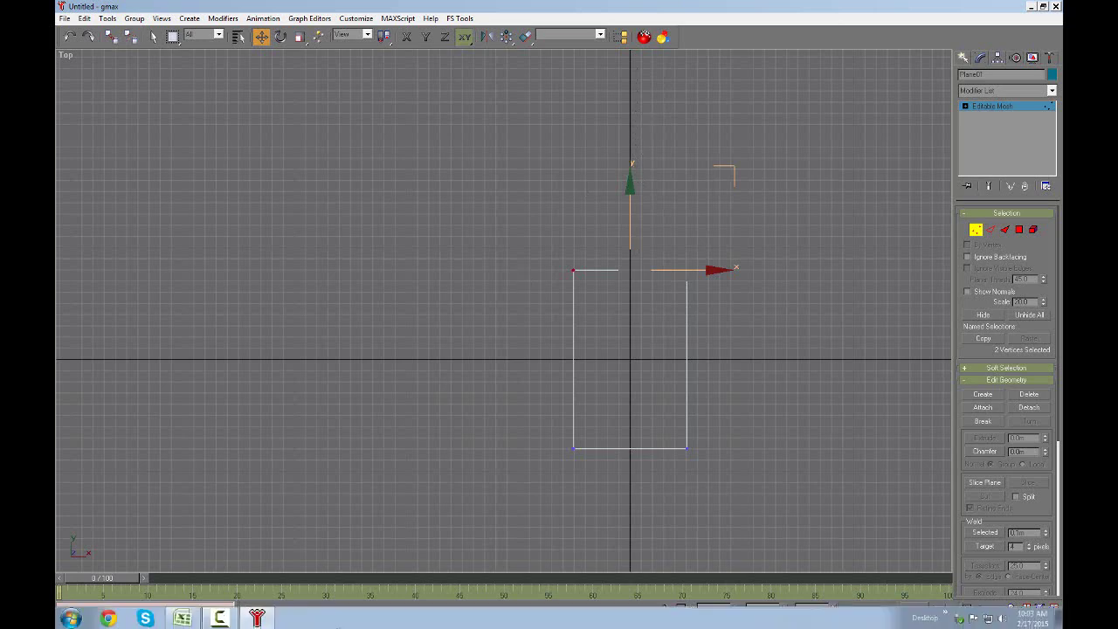
pyautogui.click(182, 619)
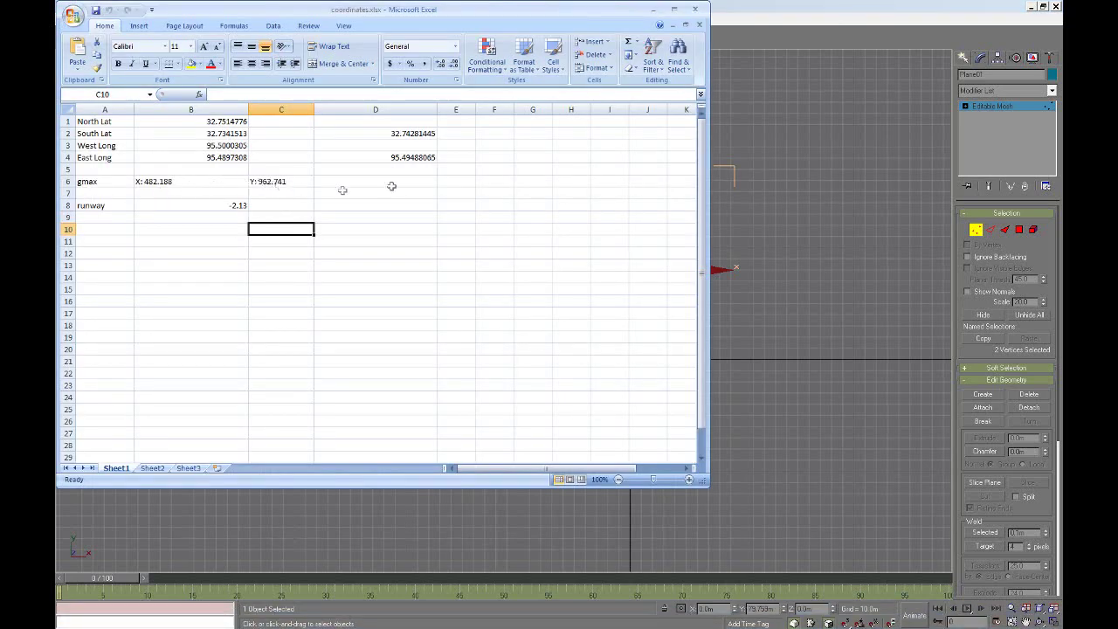
pyautogui.click(736, 32)
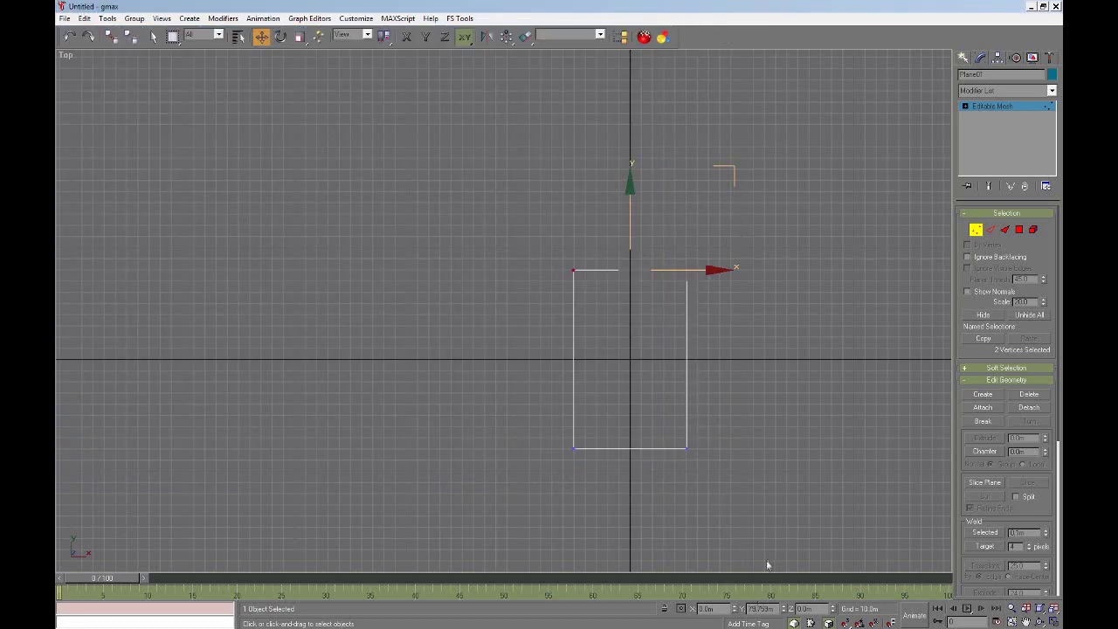
pyautogui.doubleClick(760, 608)
pyautogui.write('962.741')
pyautogui.press('Tab')
# - Move the plane's two lower vertices to Y -962.741
pyautogui.moveTo(742, 441); pyautogui.dragTo(546, 476)
pyautogui.doubleClick(762, 609)
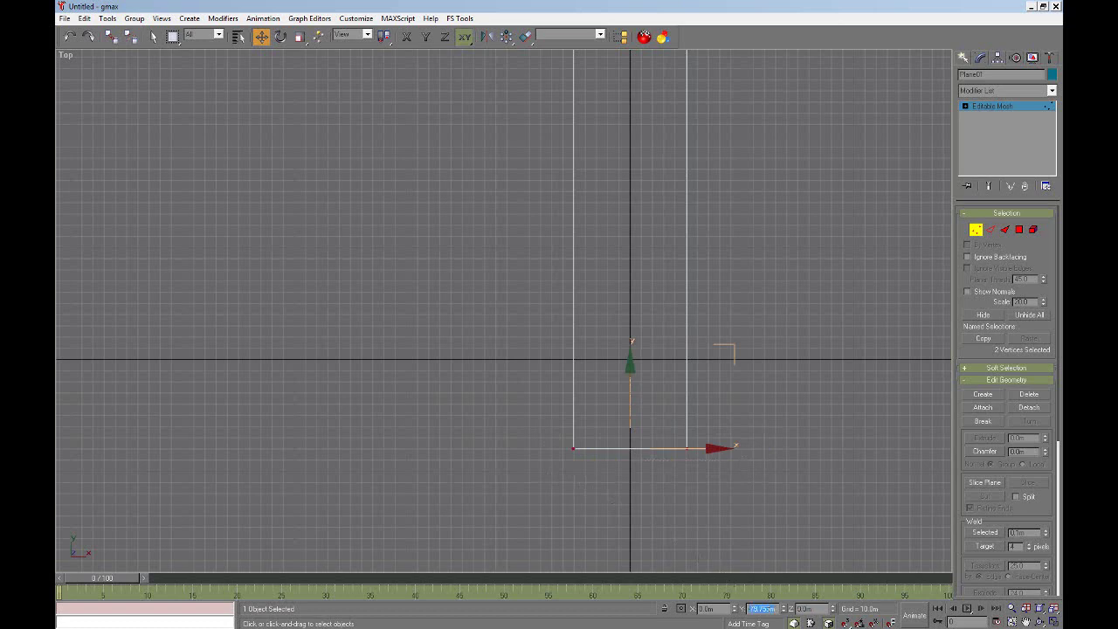
pyautogui.write('-96')
pyautogui.press('Tab')
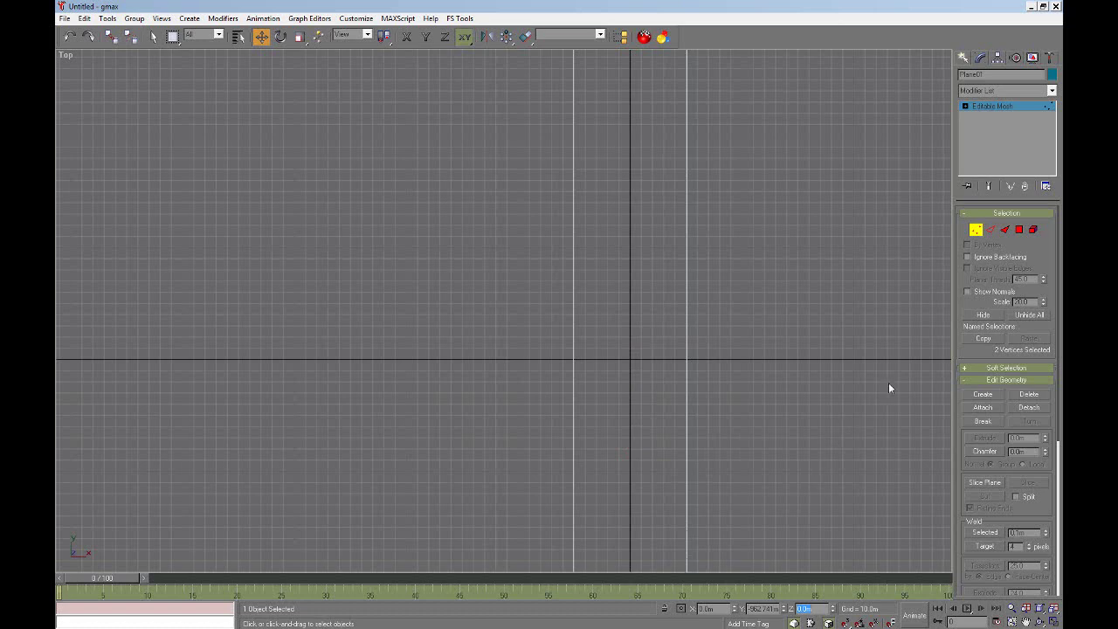
# - Move the plane's two right-hand vertices to X 482.188, taking the value from the coordinates workbook
pyautogui.click(1040, 610)
pyautogui.moveTo(620, 75); pyautogui.dragTo(512, 543)
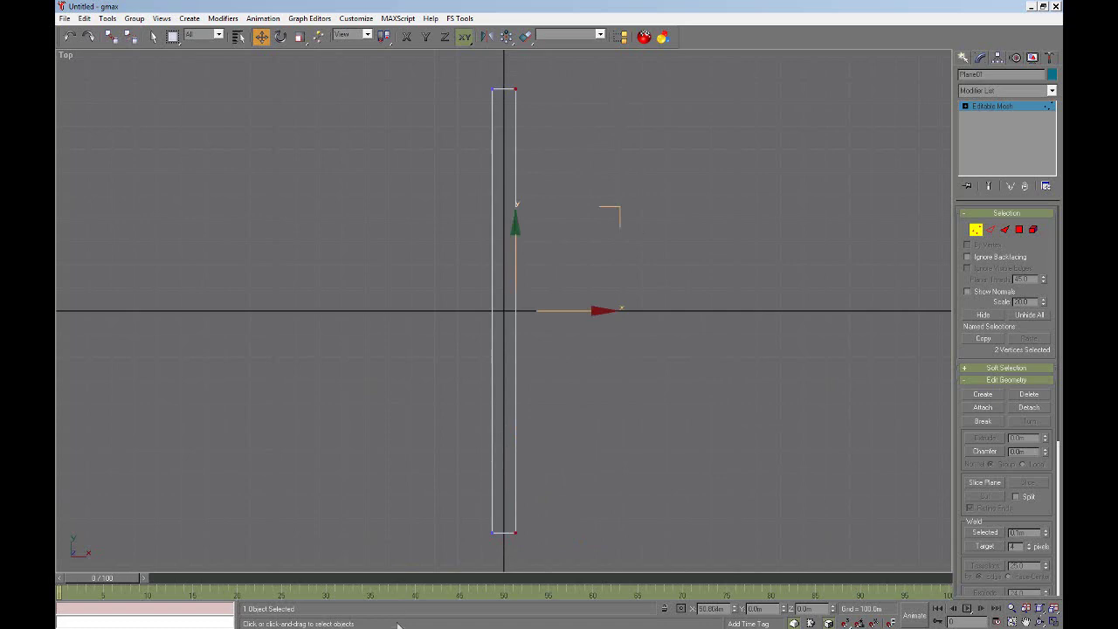
pyautogui.click(181, 624)
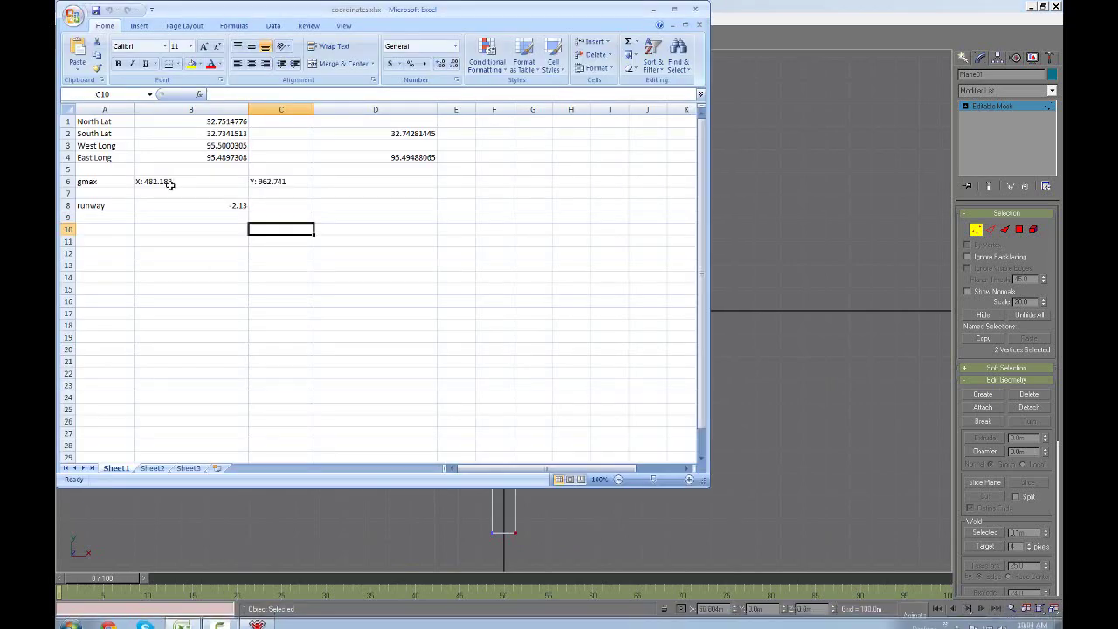
pyautogui.click(827, 7)
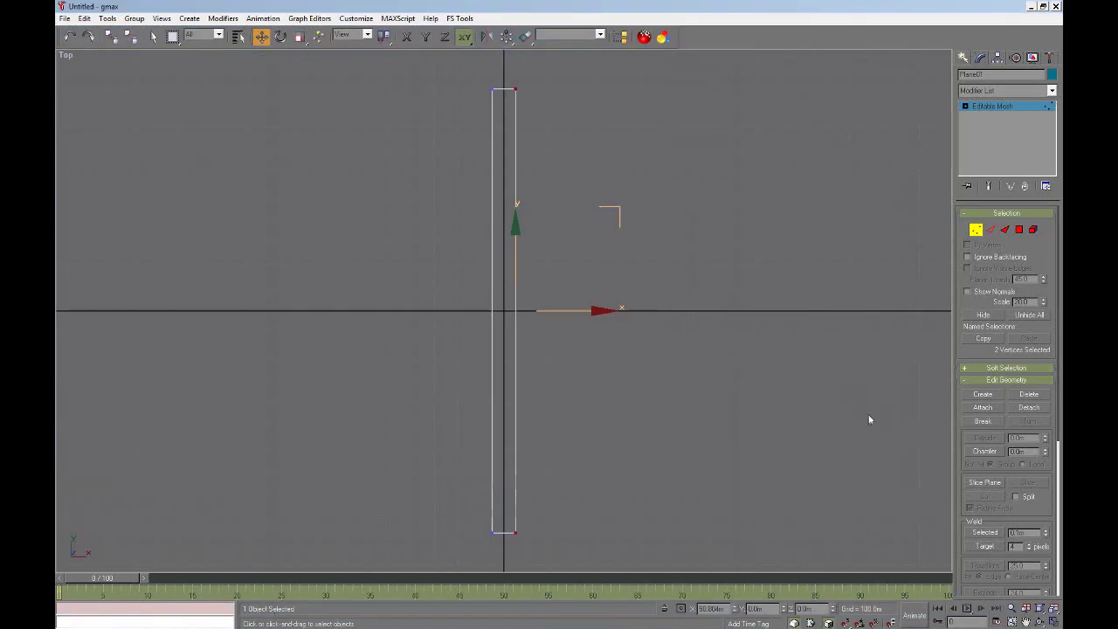
pyautogui.doubleClick(713, 609)
pyautogui.write('48.18')
pyautogui.press('Tab')
# - Move the plane's two left-hand vertices to X -482.188
pyautogui.moveTo(460, 82); pyautogui.dragTo(531, 542)
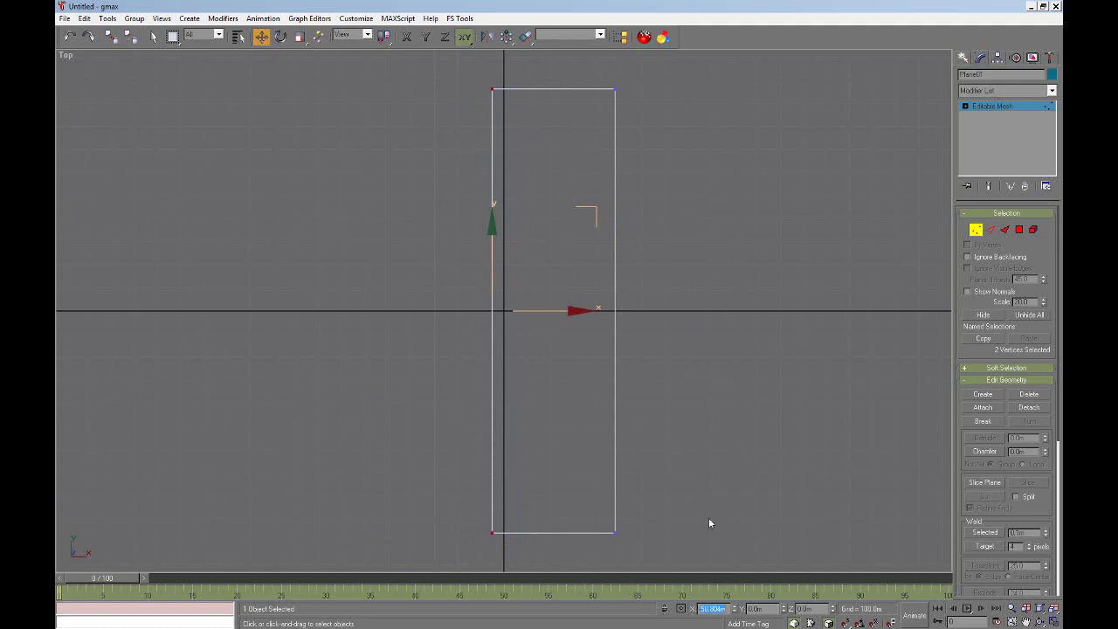
pyautogui.write('-482.188')
pyautogui.press('Tab')
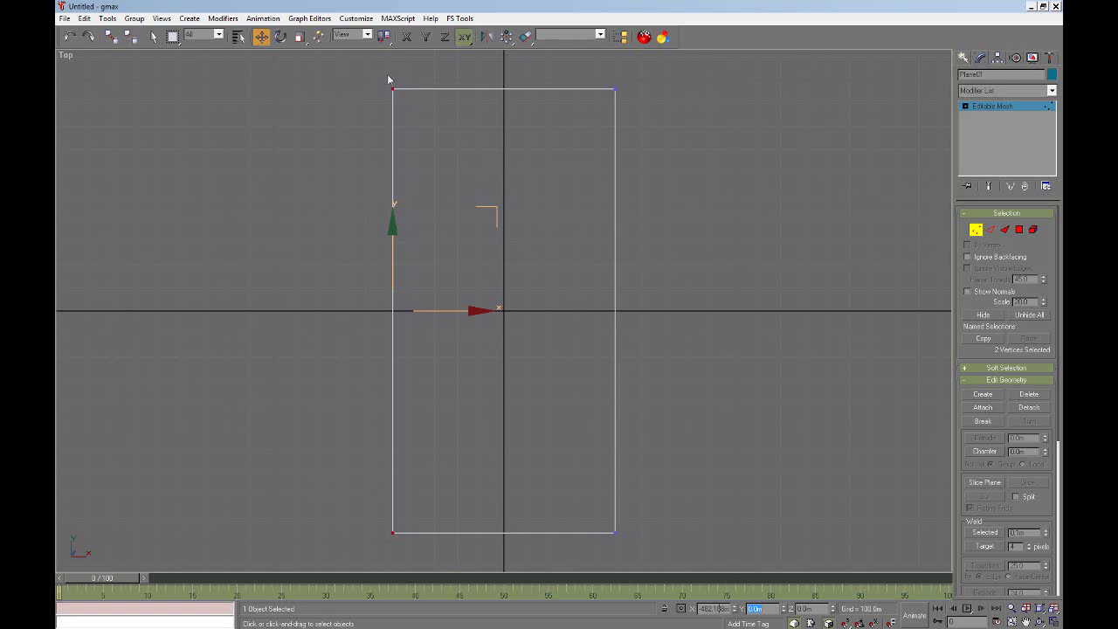
# - Leave vertex editing and show the plane shaded in the Top viewport
pyautogui.click(977, 230)
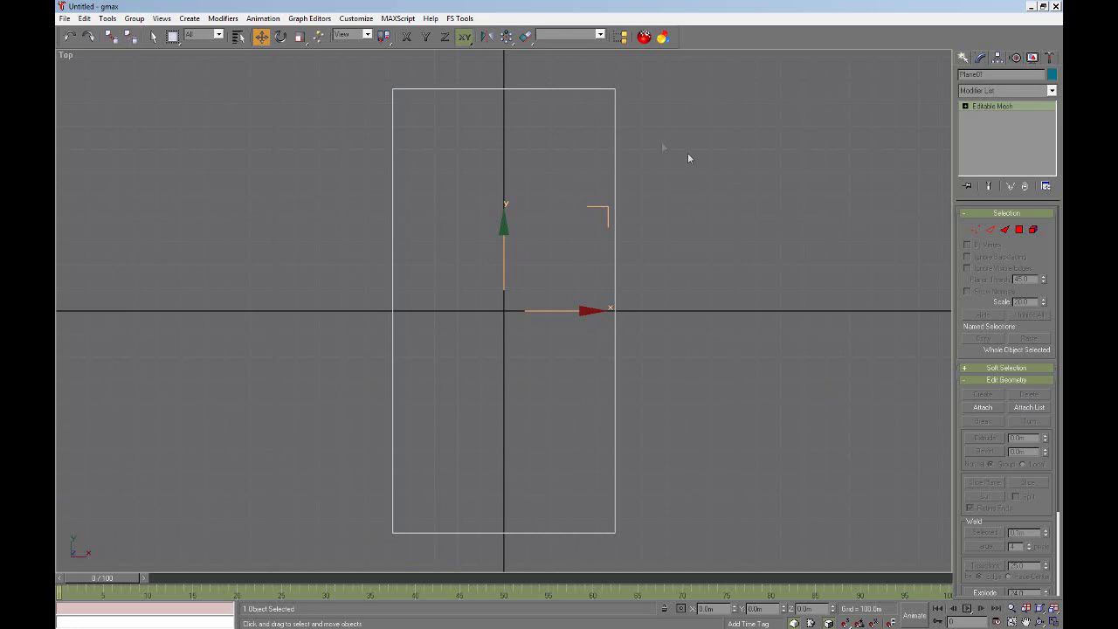
pyautogui.rightClick(71, 61)
pyautogui.click(96, 65)
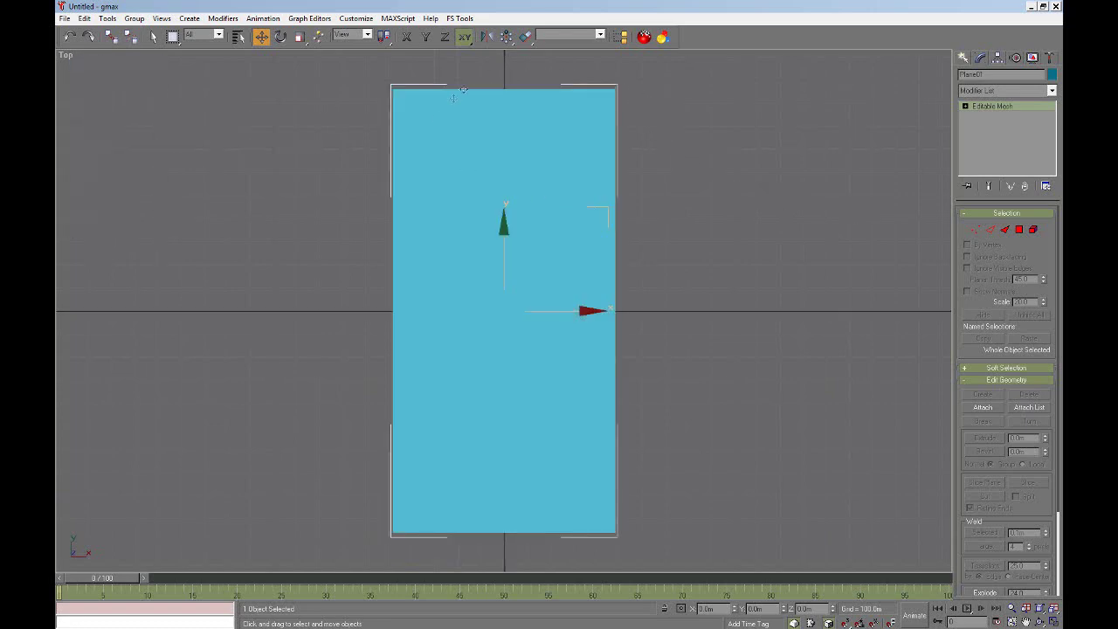
pyautogui.click(801, 608)
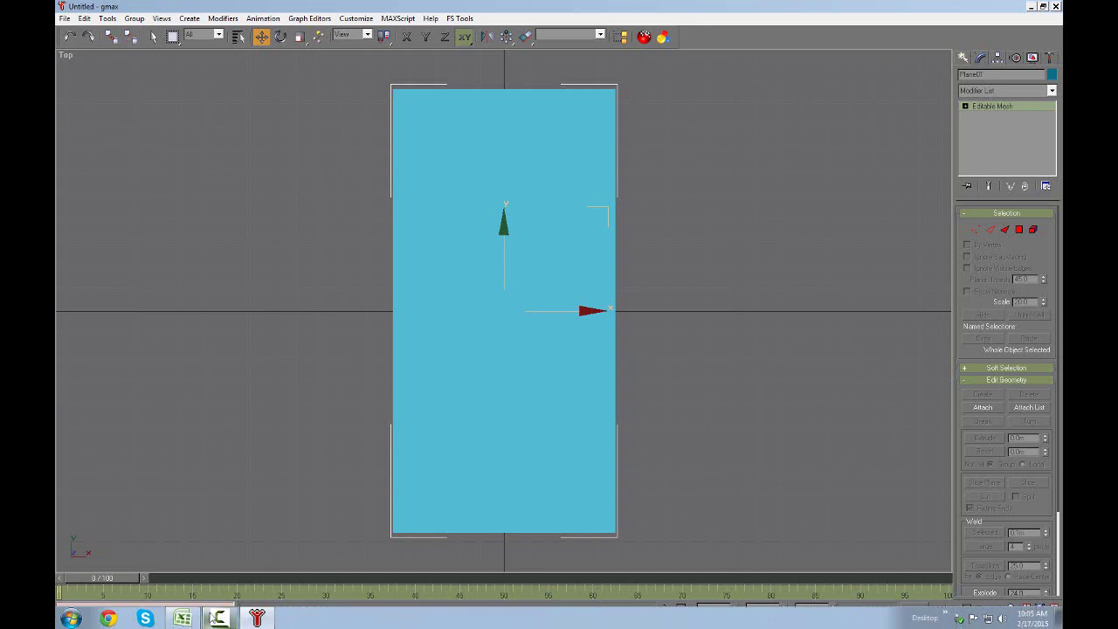
pyautogui.click(192, 619)
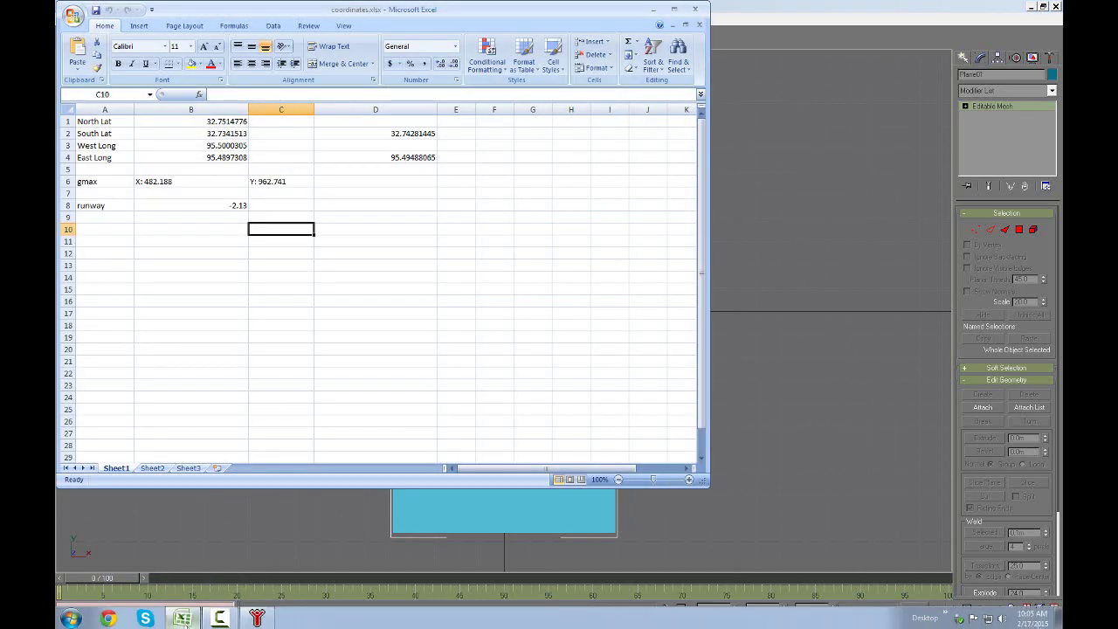
pyautogui.click(255, 619)
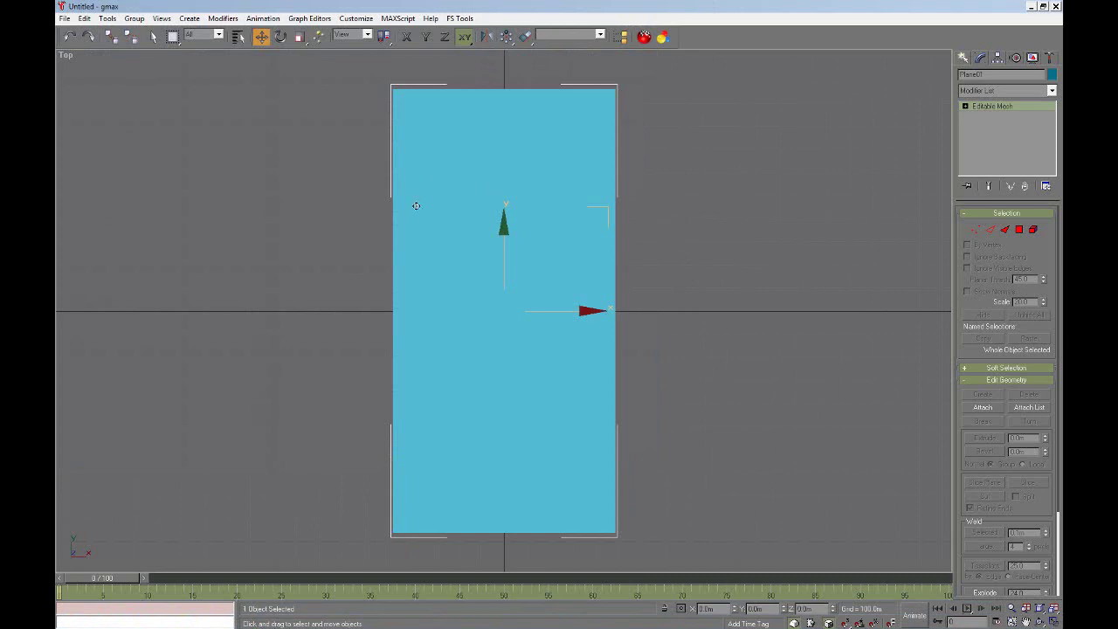
# - Switch to Photoshop by opening kjddgroundFALL.psd from the desktop
pyautogui.click(1032, 7)
pyautogui.click(78, 402)
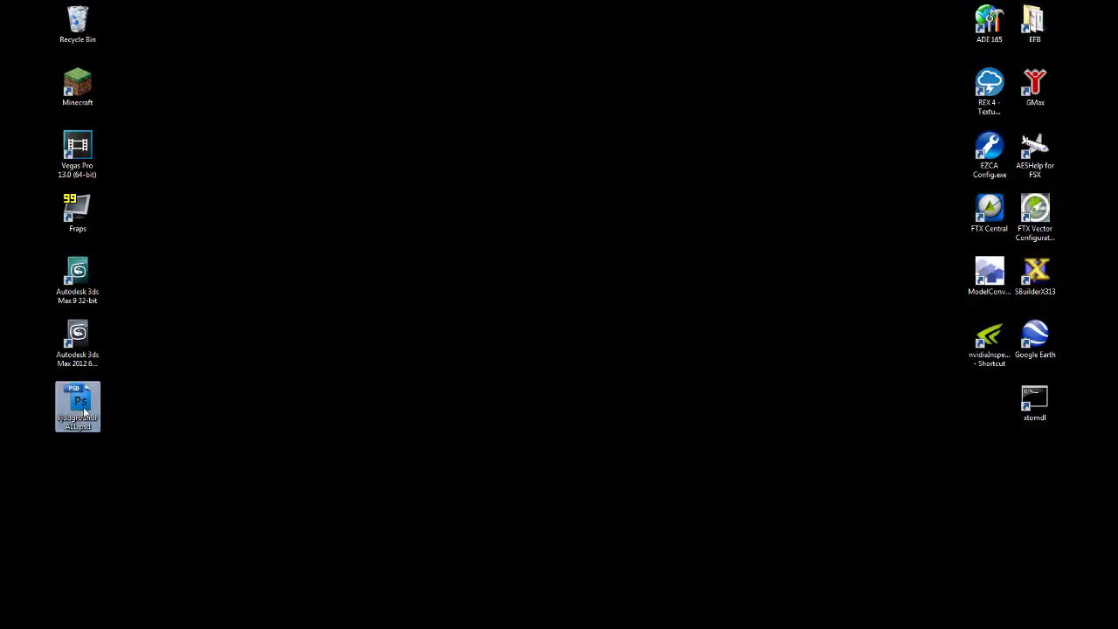
pyautogui.doubleClick(75, 404)
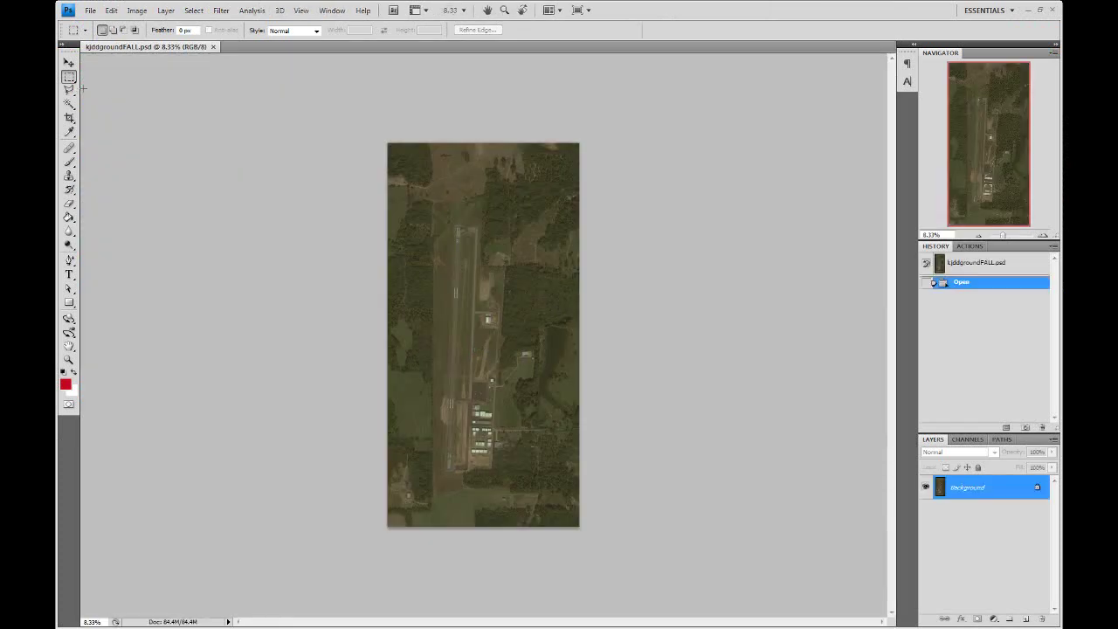
pyautogui.click(69, 62)
# - Save the satellite image to the desktop as kjddgroundFALL.bmp in BMP format and close Photoshop
pyautogui.click(91, 11)
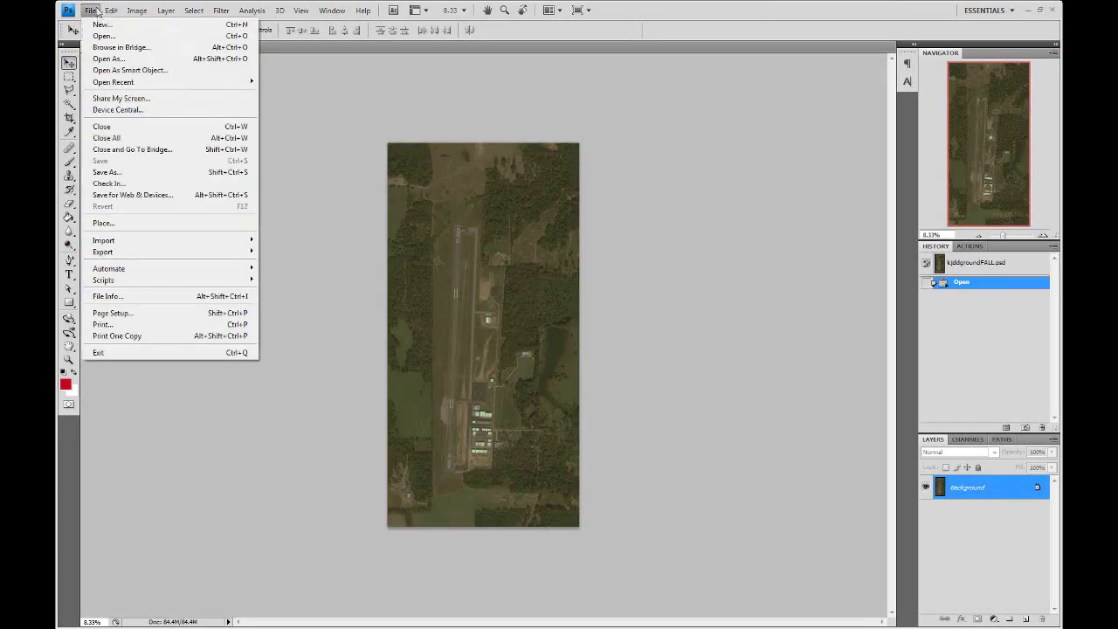
pyautogui.click(107, 172)
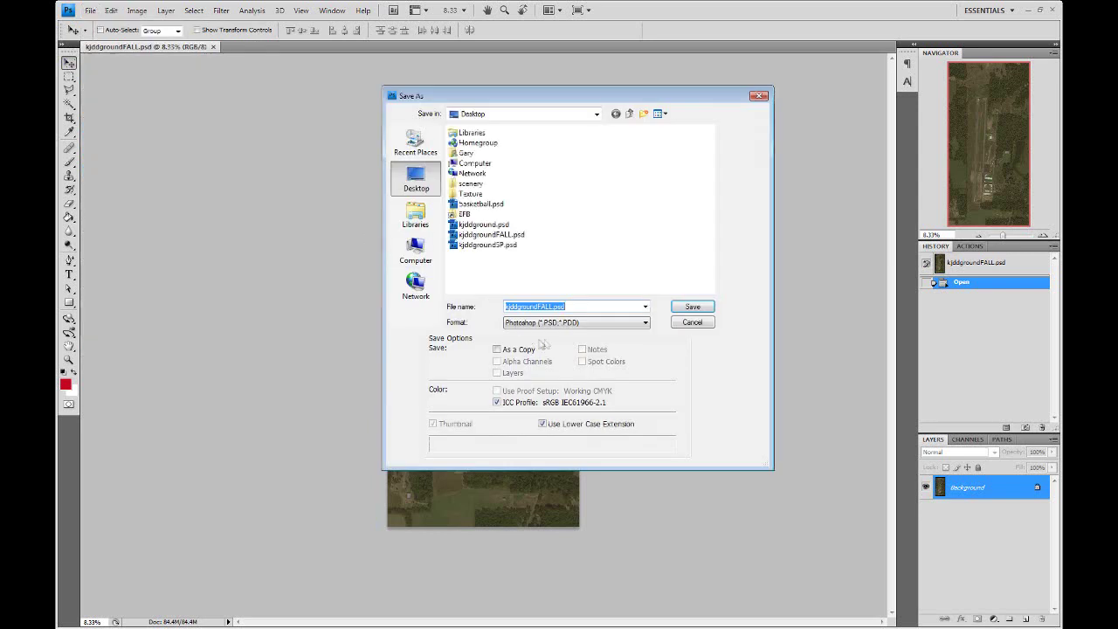
pyautogui.click(557, 325)
pyautogui.click(568, 337)
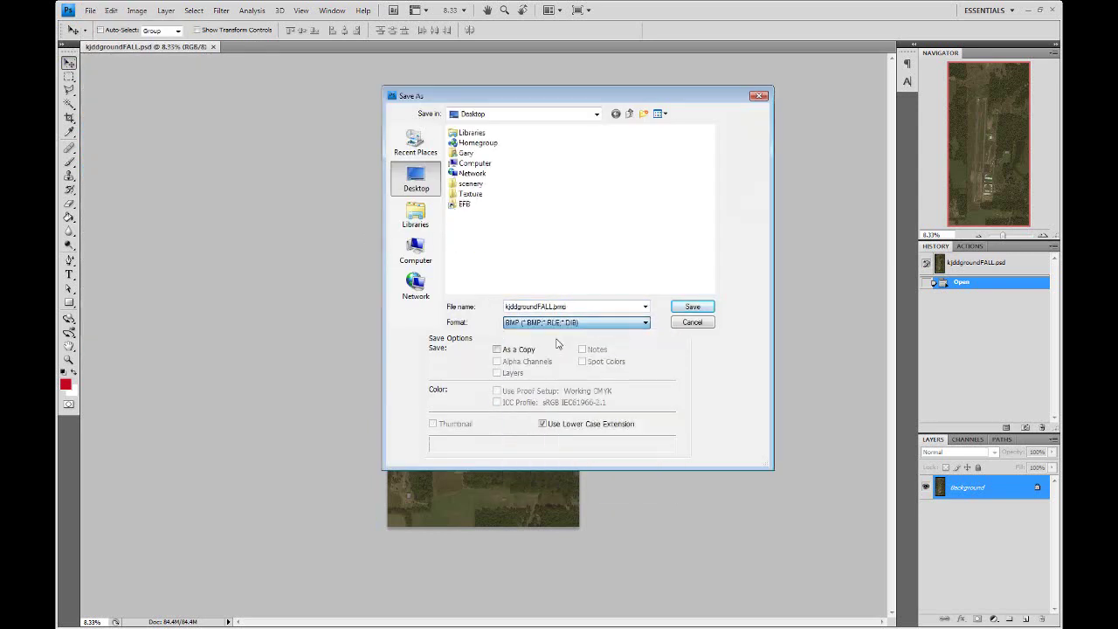
pyautogui.click(691, 313)
pyautogui.click(611, 255)
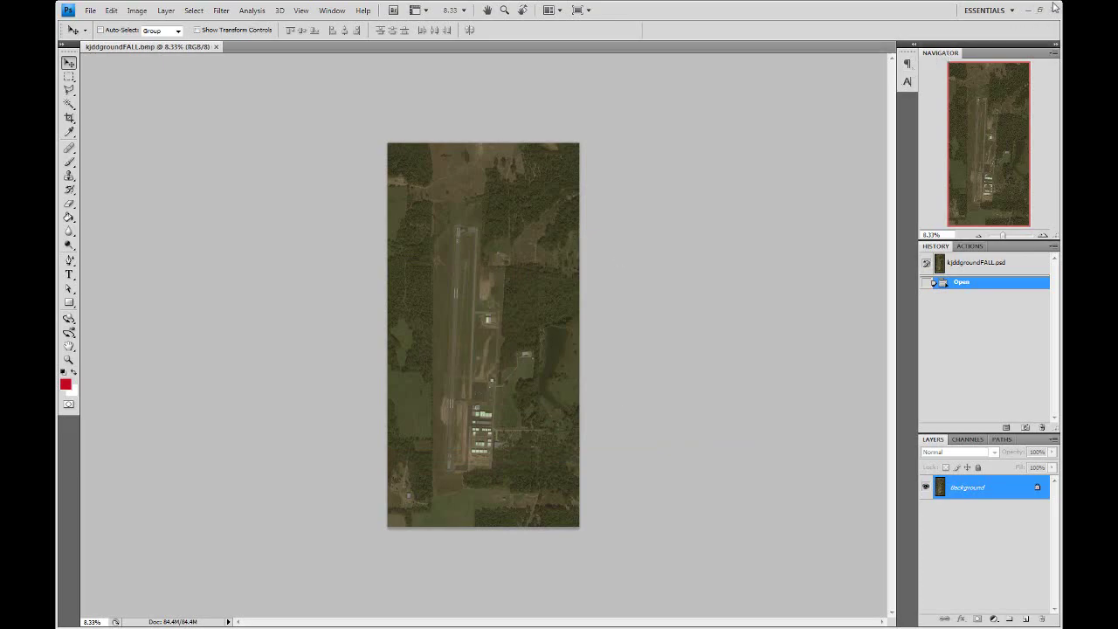
pyautogui.click(1053, 8)
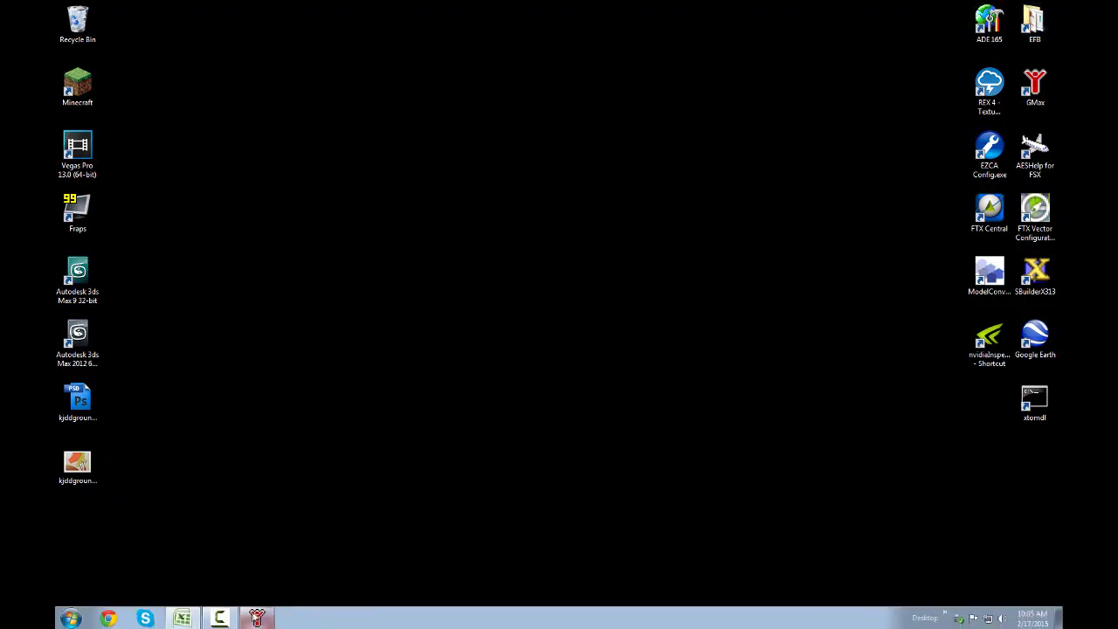
# - Switch back to GMax and create a new Standard material in the Material Editor
pyautogui.click(256, 618)
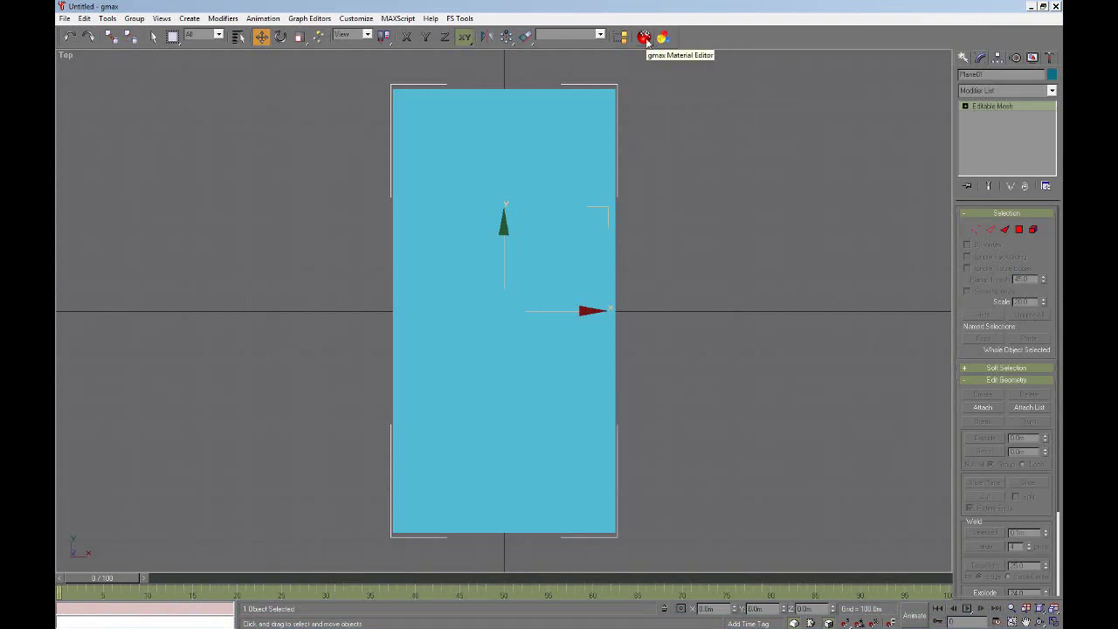
pyautogui.click(662, 39)
pyautogui.click(164, 69)
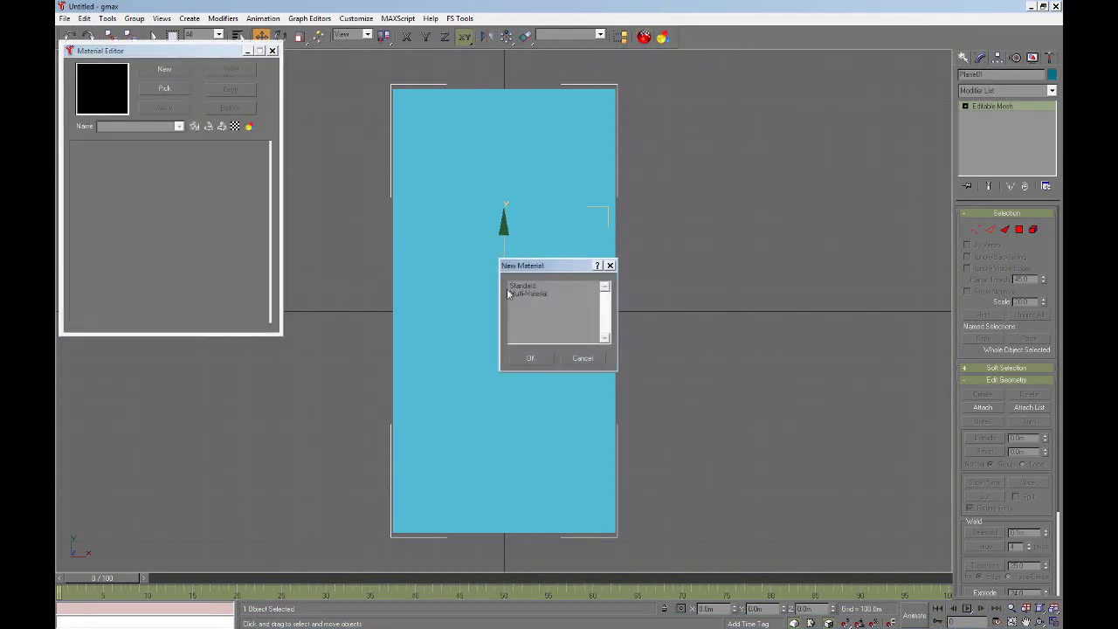
pyautogui.click(529, 286)
pyautogui.click(529, 358)
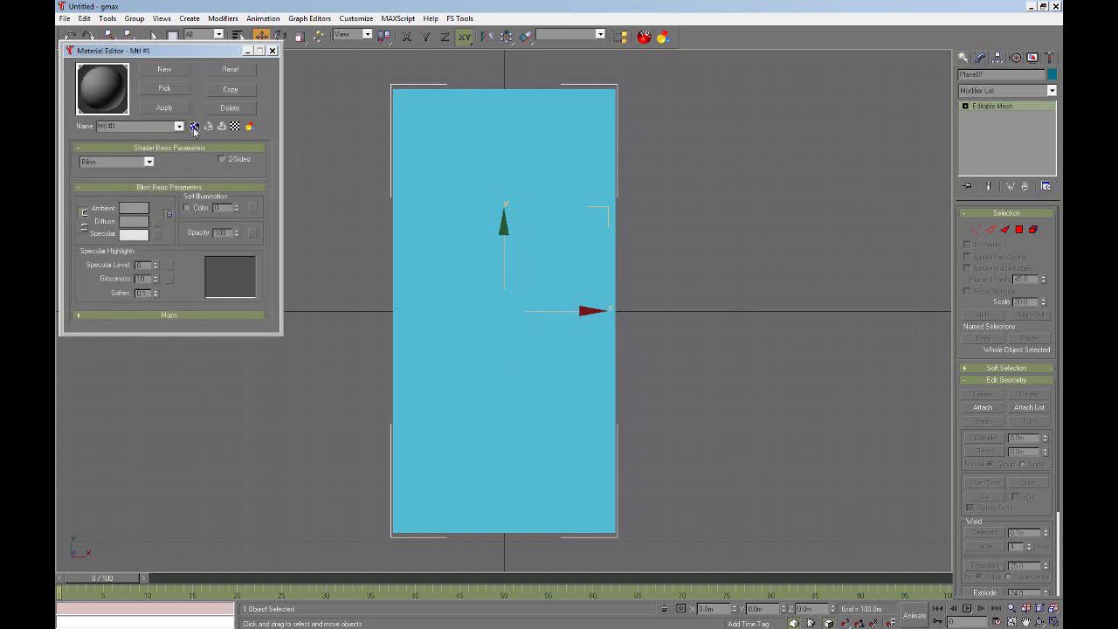
# - Load kjddgroundFALL.bmp from the desktop as the material's diffuse bitmap and apply the material to the plane
pyautogui.click(157, 222)
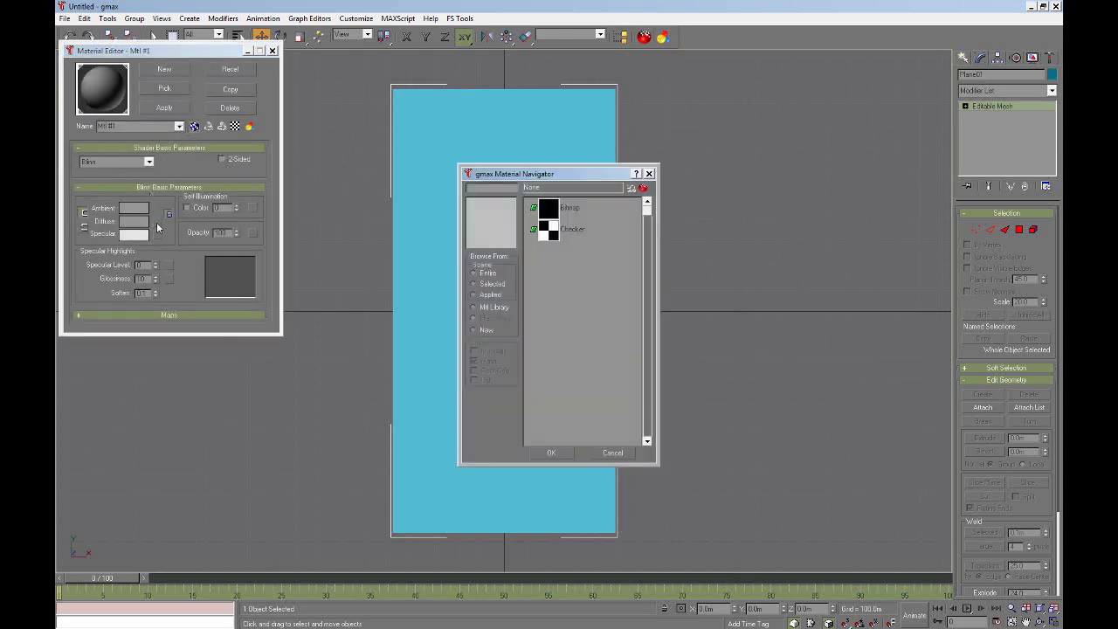
pyautogui.doubleClick(549, 210)
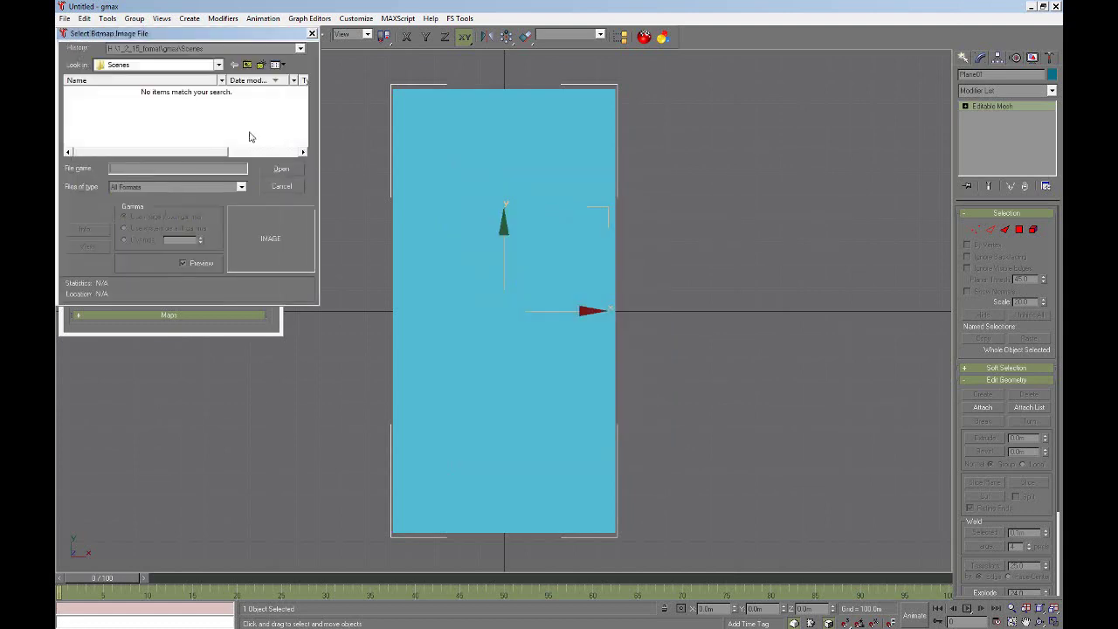
pyautogui.click(177, 67)
pyautogui.click(118, 77)
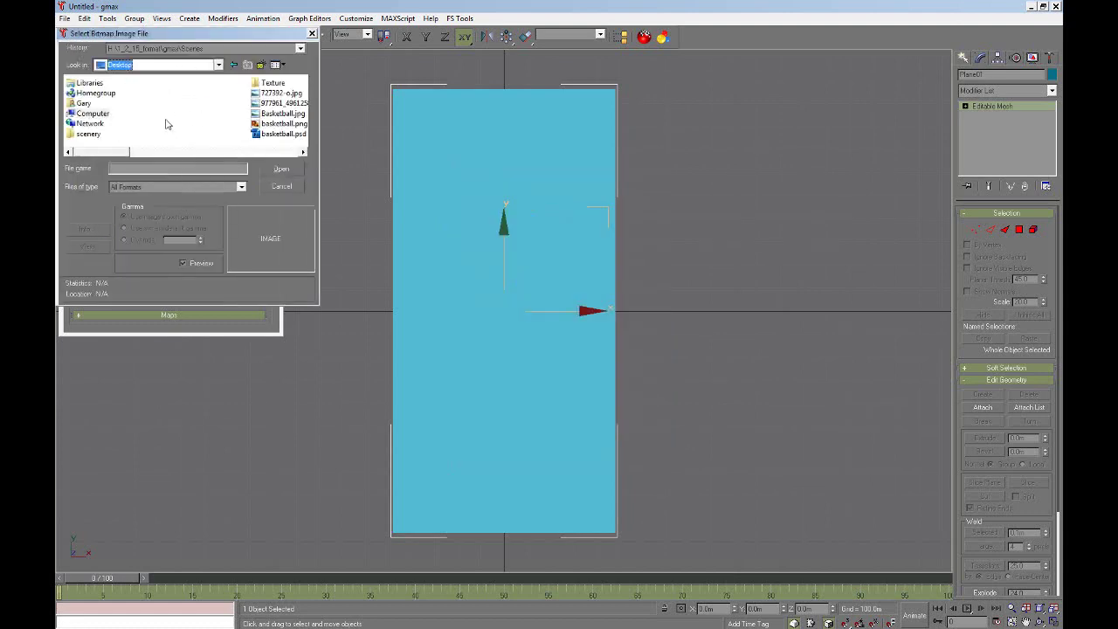
pyautogui.click(303, 154)
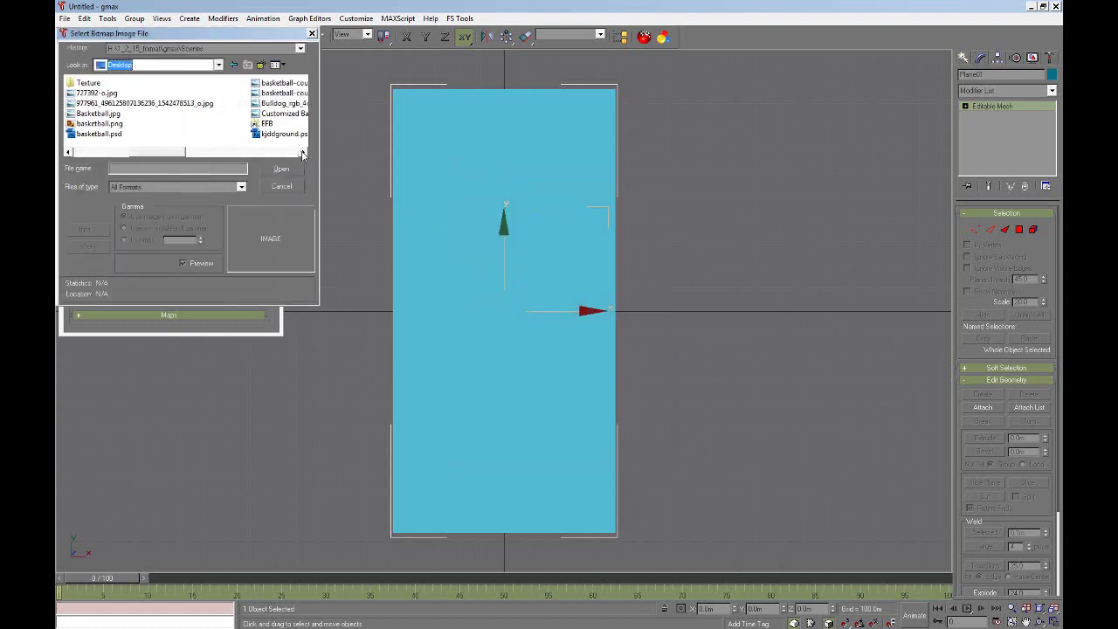
pyautogui.moveTo(154, 156); pyautogui.dragTo(238, 157)
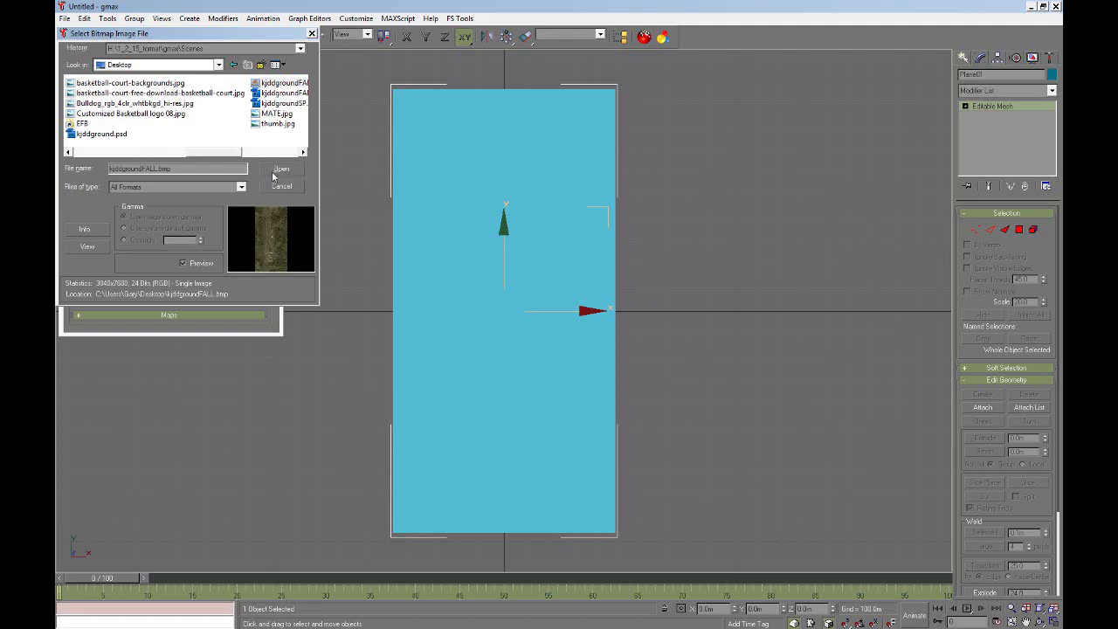
pyautogui.click(273, 172)
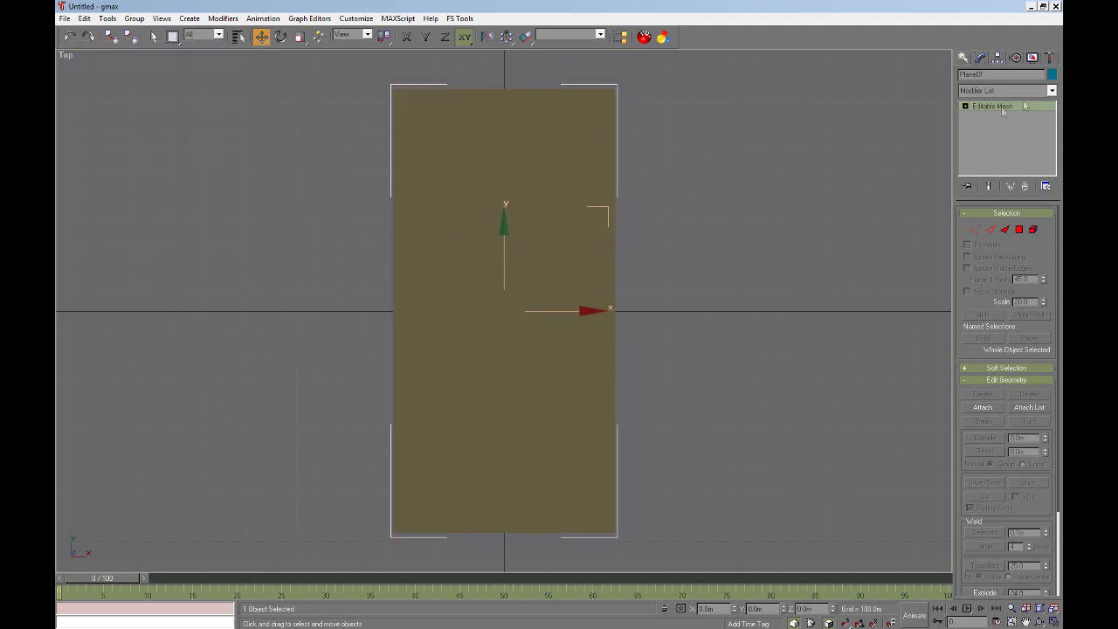
# - Add a UVW Map modifier to the plane and collapse the whole modifier stack
pyautogui.click(1052, 91)
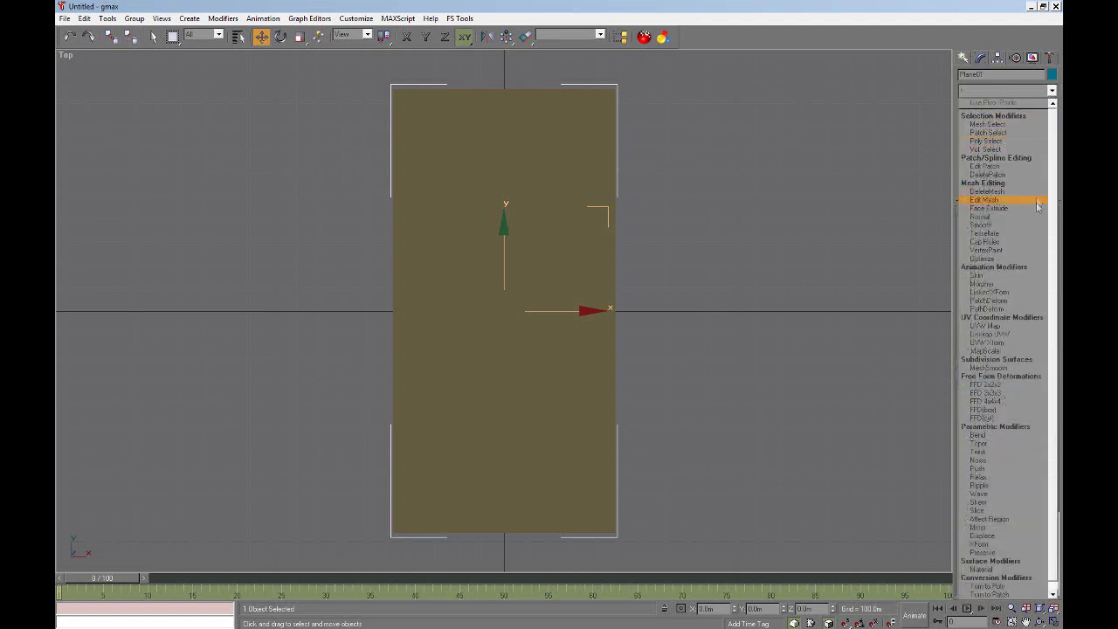
pyautogui.click(986, 326)
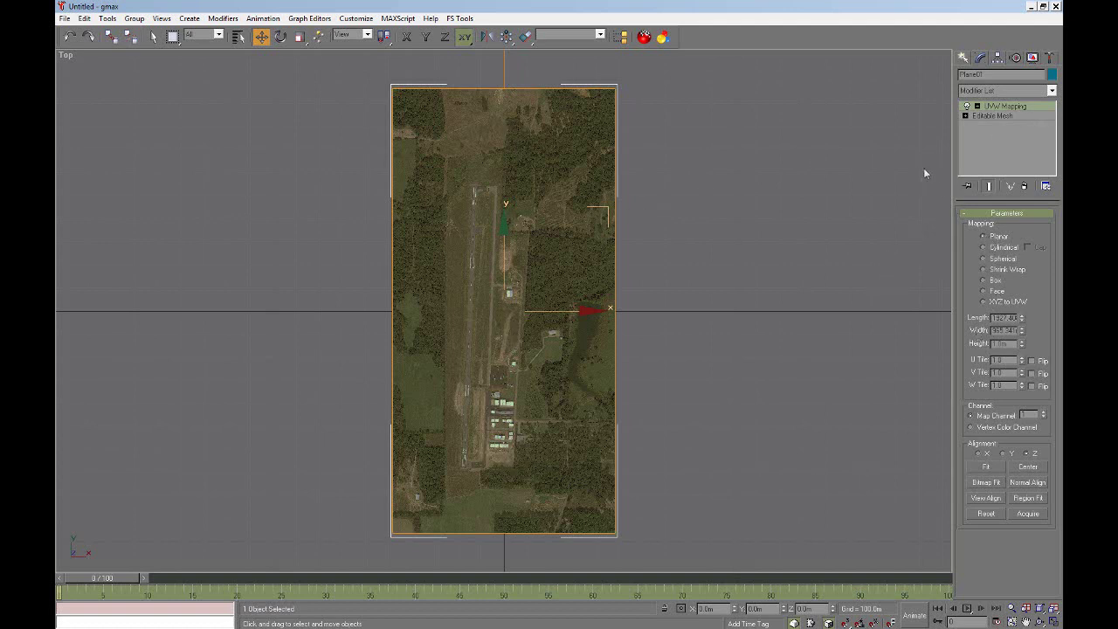
pyautogui.rightClick(1000, 145)
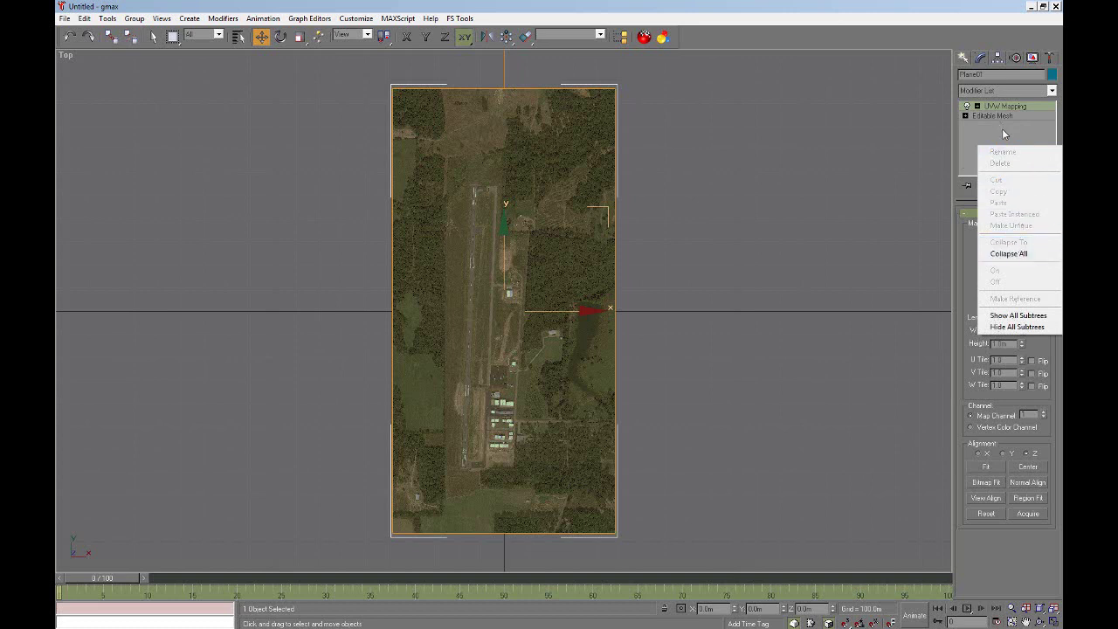
pyautogui.click(1008, 253)
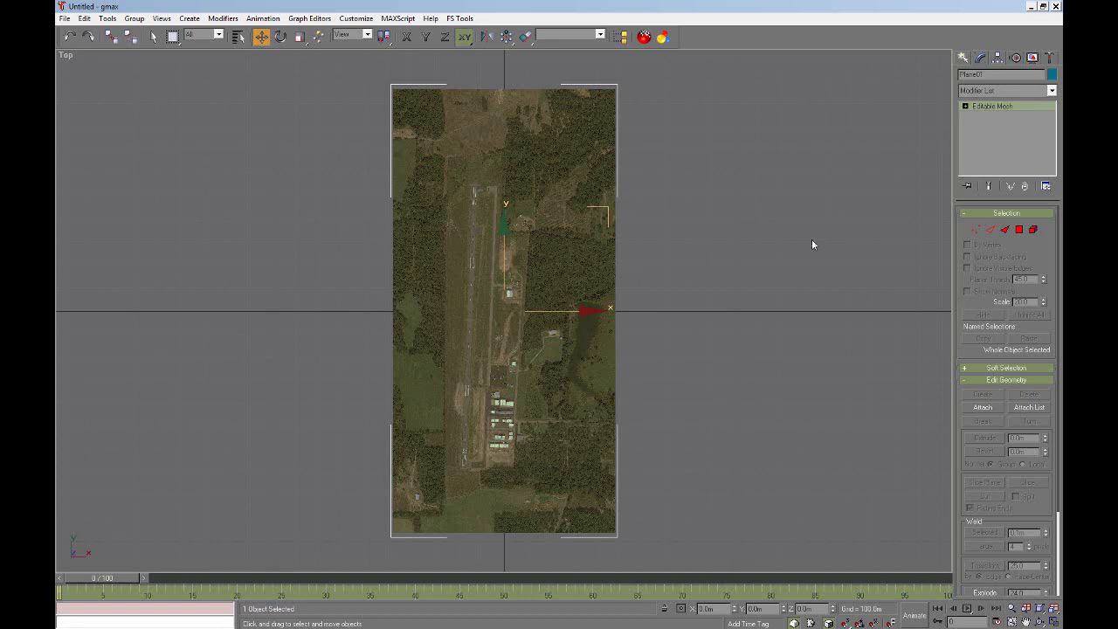
# - Examine the runway, taxiway and buildings on the textured plane at close range and in overview
pyautogui.click(1026, 621)
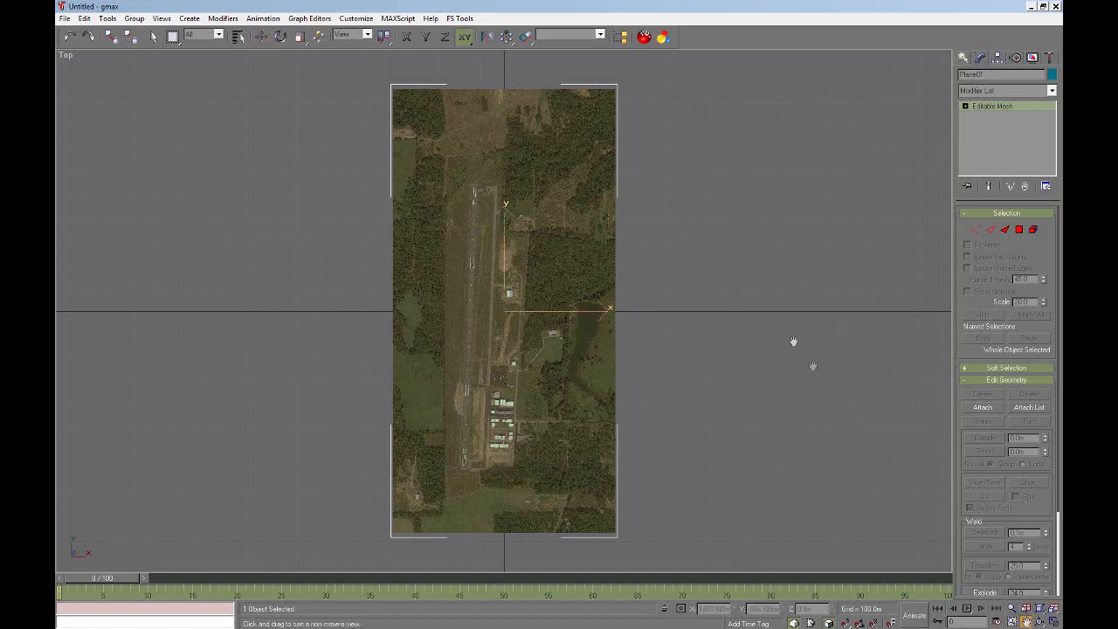
pyautogui.moveTo(669, 236)
pyautogui.mouseDown()
pyautogui.moveTo(719, 292)
pyautogui.moveTo(746, 183)
pyautogui.moveTo(671, 259)
pyautogui.moveTo(686, 237)
pyautogui.mouseUp()
pyautogui.scroll(8, 514, 323)
pyautogui.scroll(4, 514, 321)
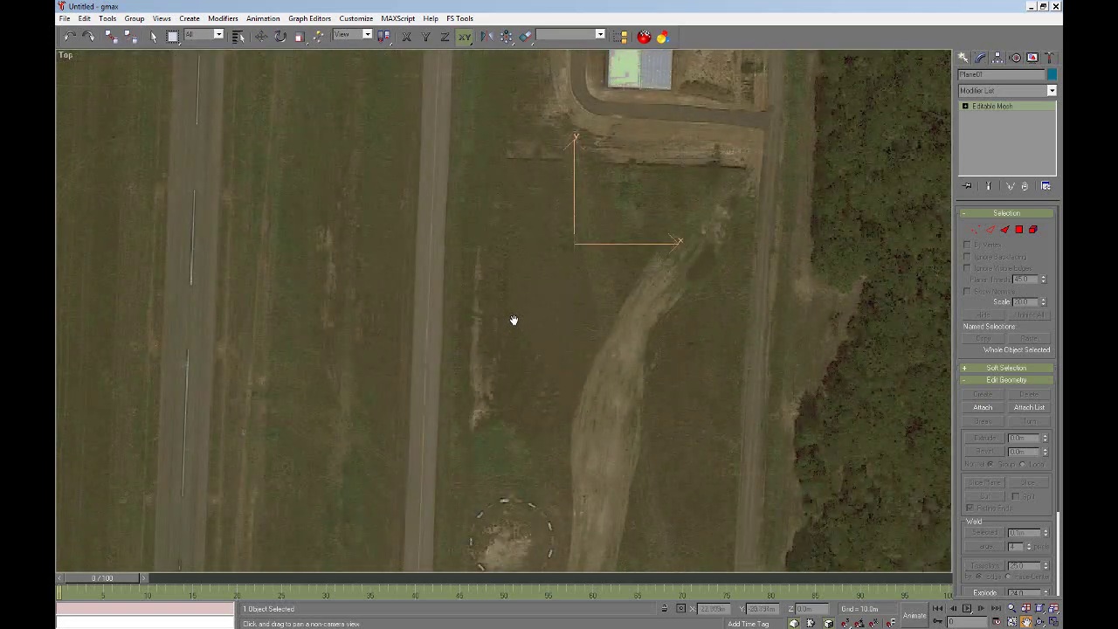
pyautogui.scroll(2, 549, 305)
pyautogui.scroll(-7, 549, 305)
pyautogui.scroll(-5, 549, 304)
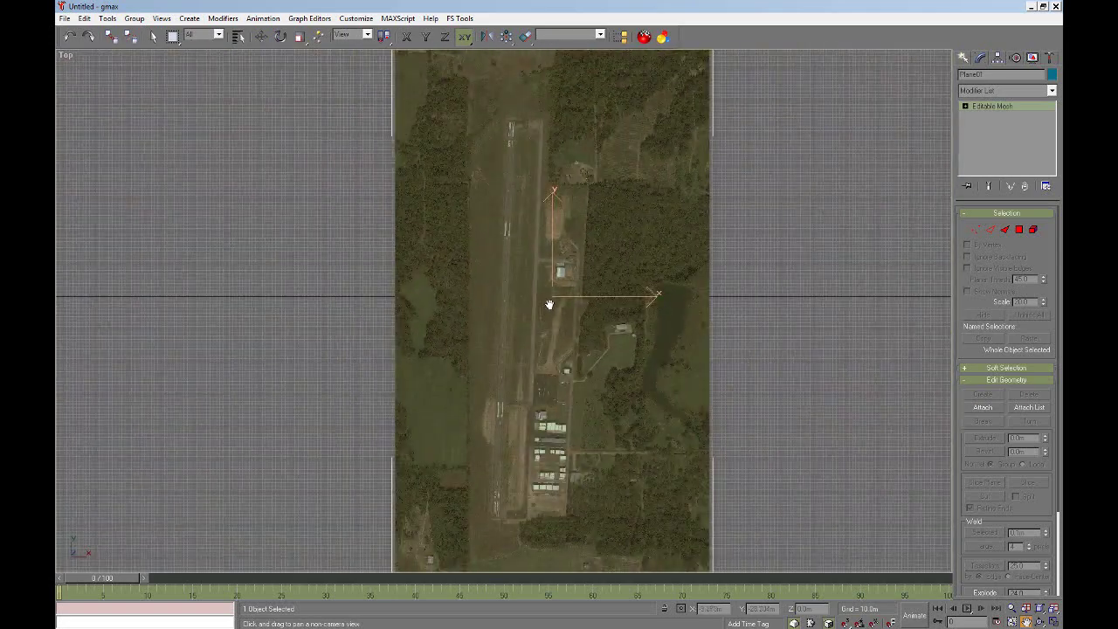
pyautogui.moveTo(586, 305); pyautogui.dragTo(539, 320)
pyautogui.scroll(5, 555, 298)
pyautogui.scroll(-5, 556, 298)
pyautogui.scroll(3, 534, 305)
pyautogui.scroll(3, 536, 329)
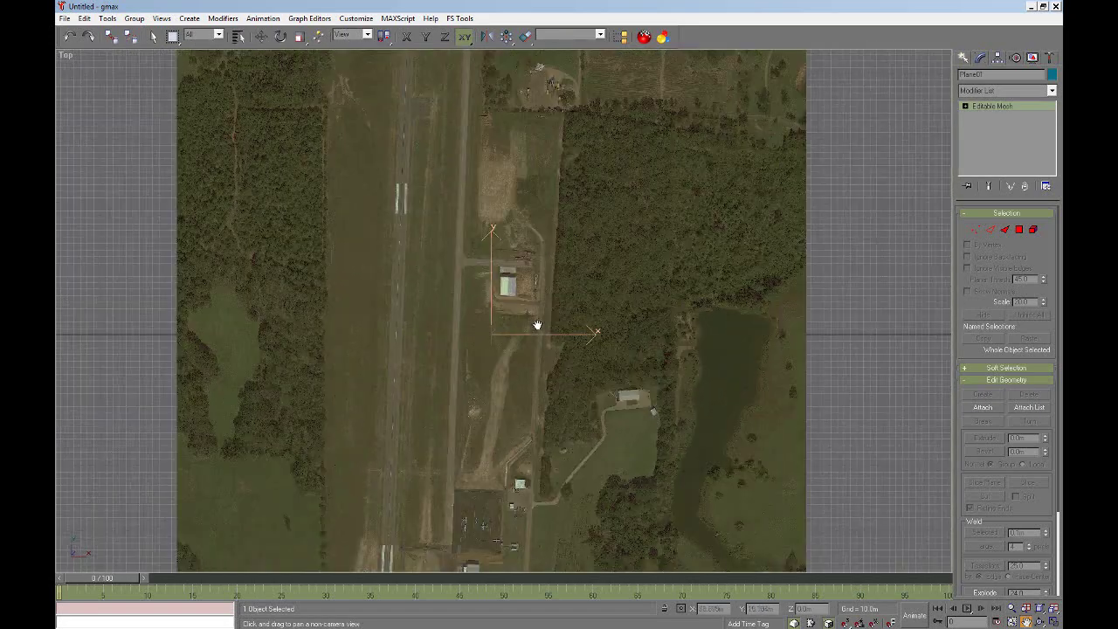
pyautogui.scroll(-2, 537, 325)
pyautogui.scroll(-2, 549, 327)
pyautogui.moveTo(548, 325); pyautogui.dragTo(559, 287)
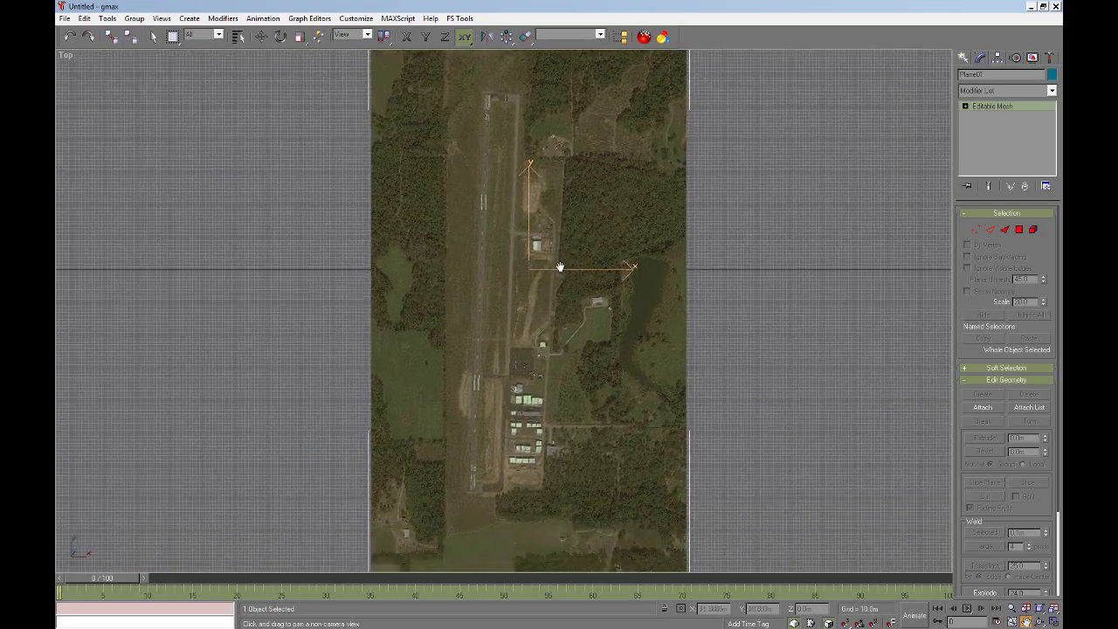
# - Try moving the textured plane up and away from the origin, and undo the move
pyautogui.scroll(10, 482, 379)
pyautogui.scroll(-12, 576, 372)
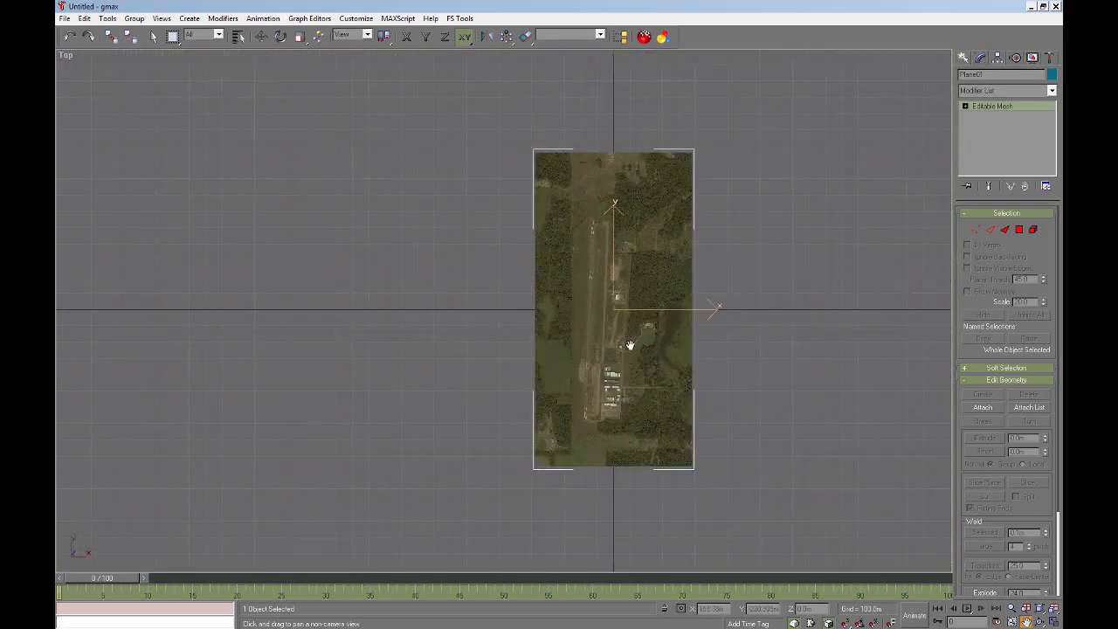
pyautogui.scroll(4, 632, 350)
pyautogui.moveTo(641, 304); pyautogui.dragTo(581, 294)
pyautogui.click(261, 36)
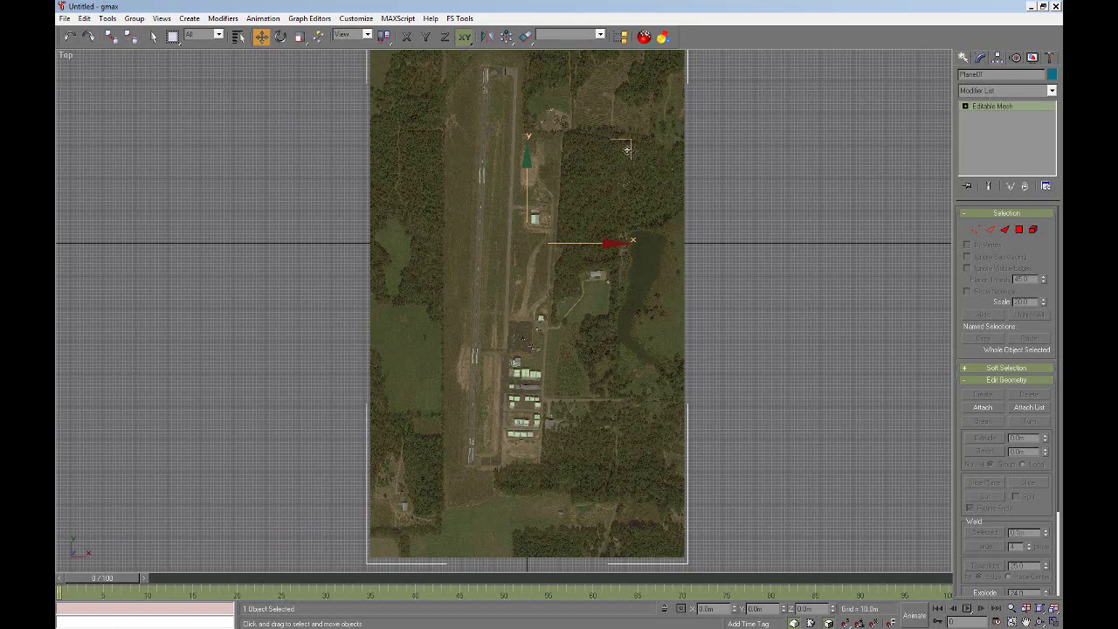
pyautogui.moveTo(630, 147); pyautogui.dragTo(805, 96)
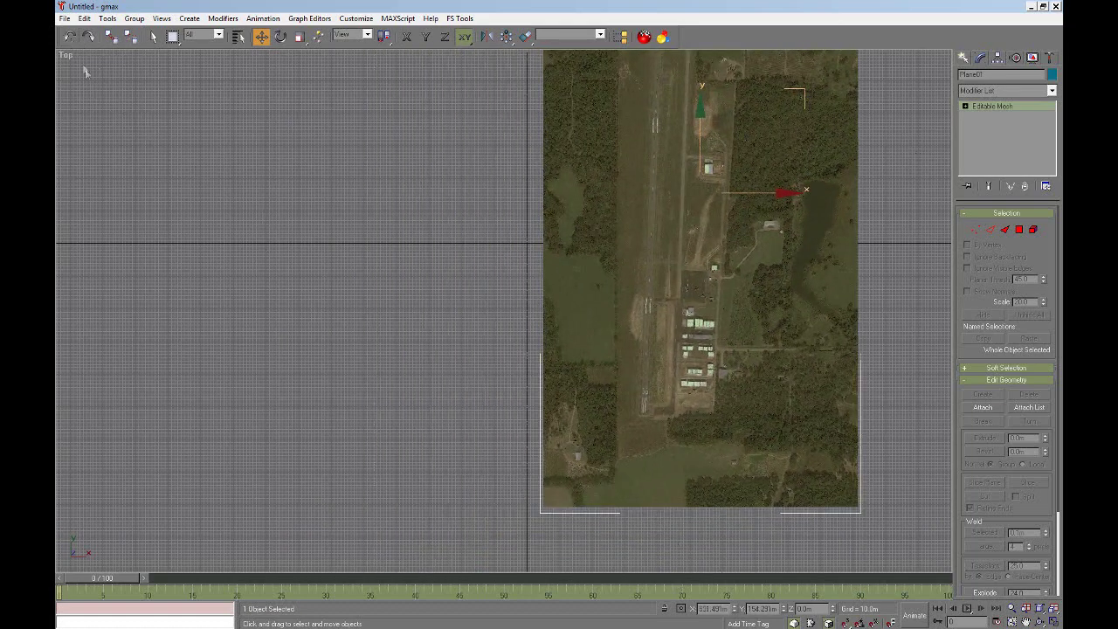
pyautogui.click(70, 35)
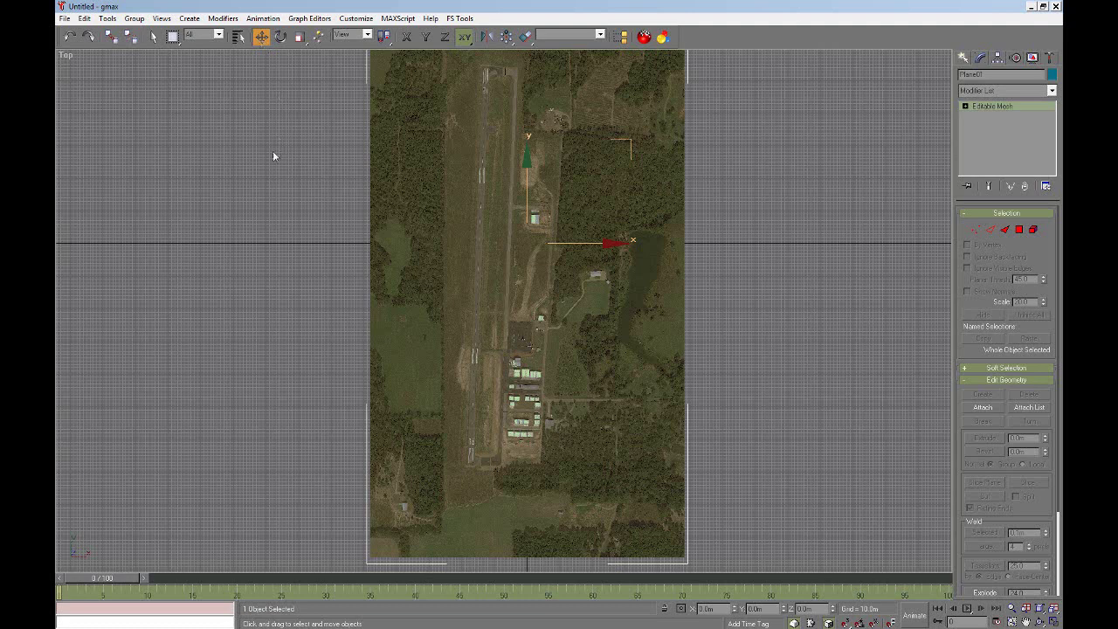
# - Consult the ground poly tutorial PDF and the coordinates.xlsx workbook, and return to the textured plane in GMax
pyautogui.click(1025, 620)
pyautogui.moveTo(724, 292)
pyautogui.mouseDown()
pyautogui.moveTo(704, 372)
pyautogui.moveTo(717, 309)
pyautogui.mouseUp()
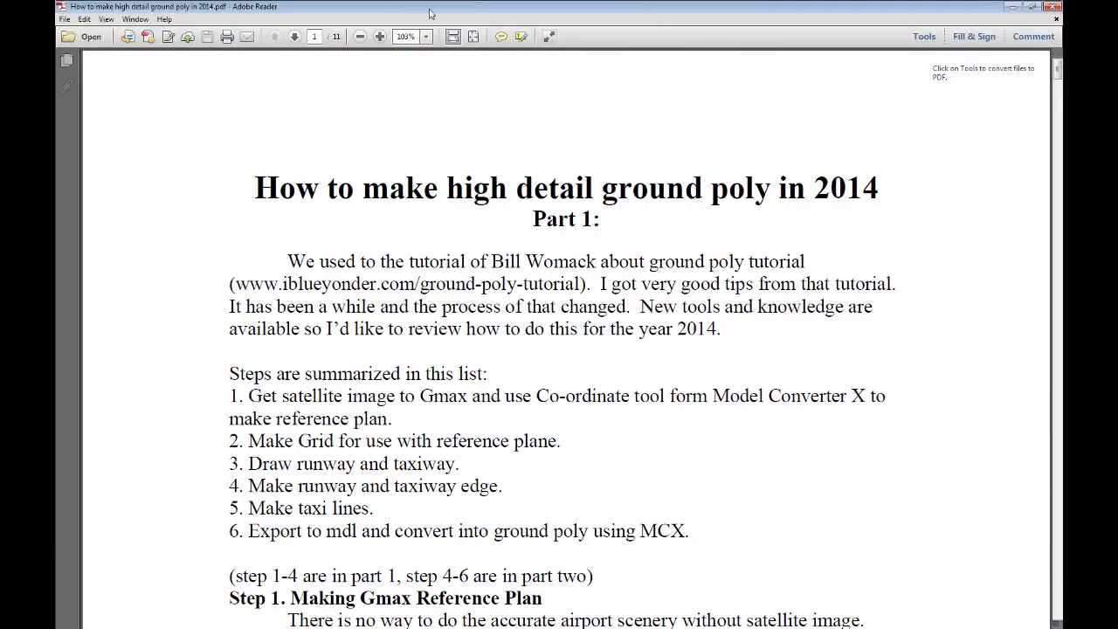
pyautogui.moveTo(429, 12); pyautogui.dragTo(1063, 35)
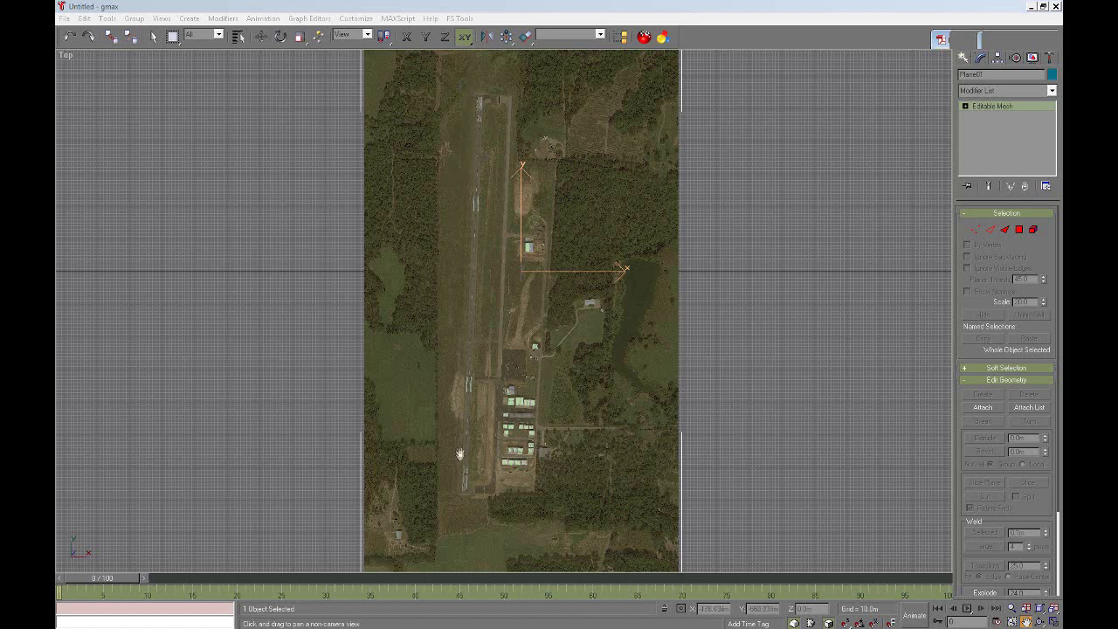
pyautogui.moveTo(236, 616)
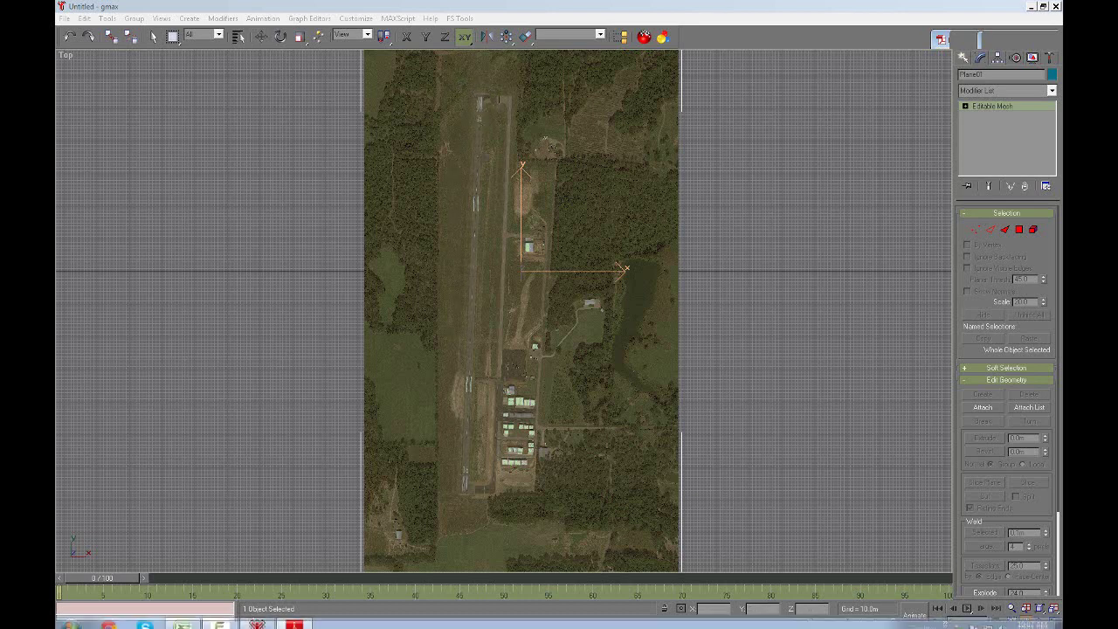
pyautogui.click(183, 619)
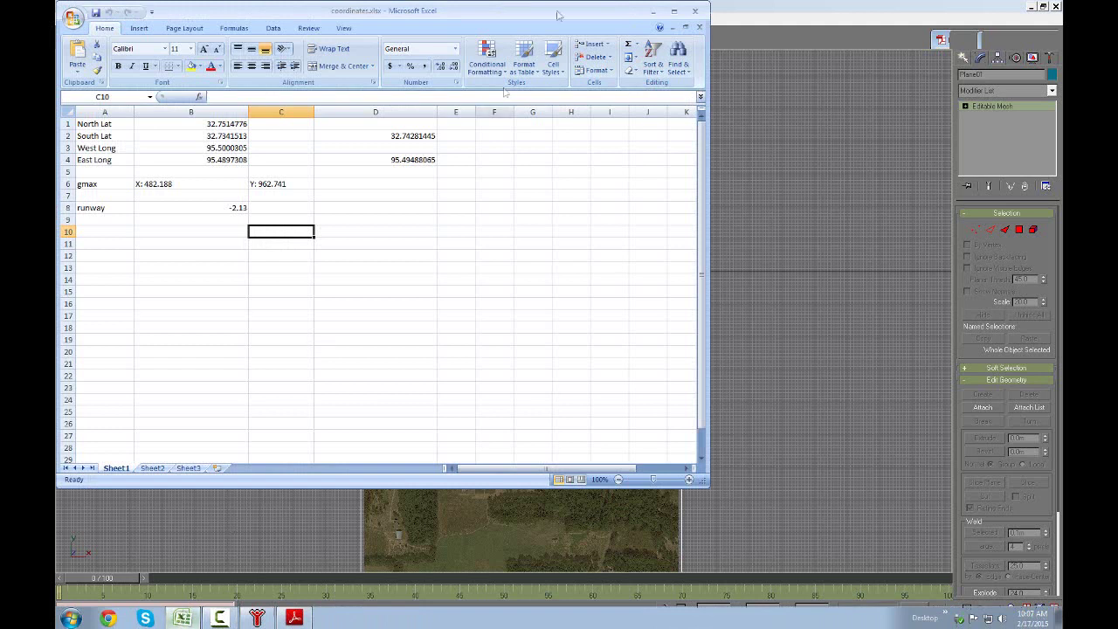
pyautogui.click(657, 12)
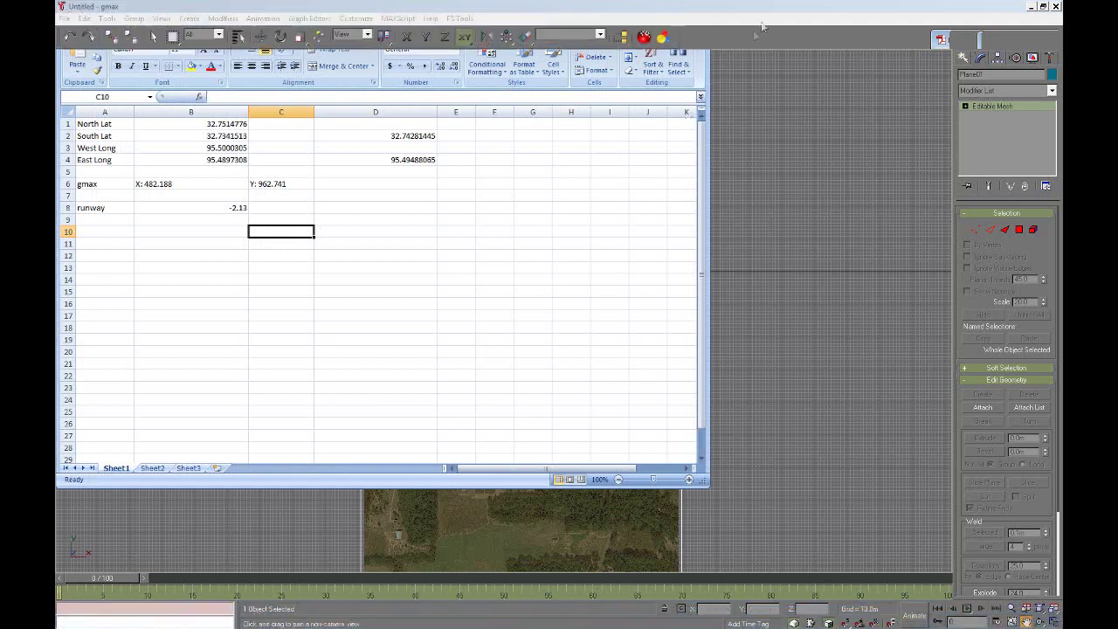
pyautogui.moveTo(278, 620)
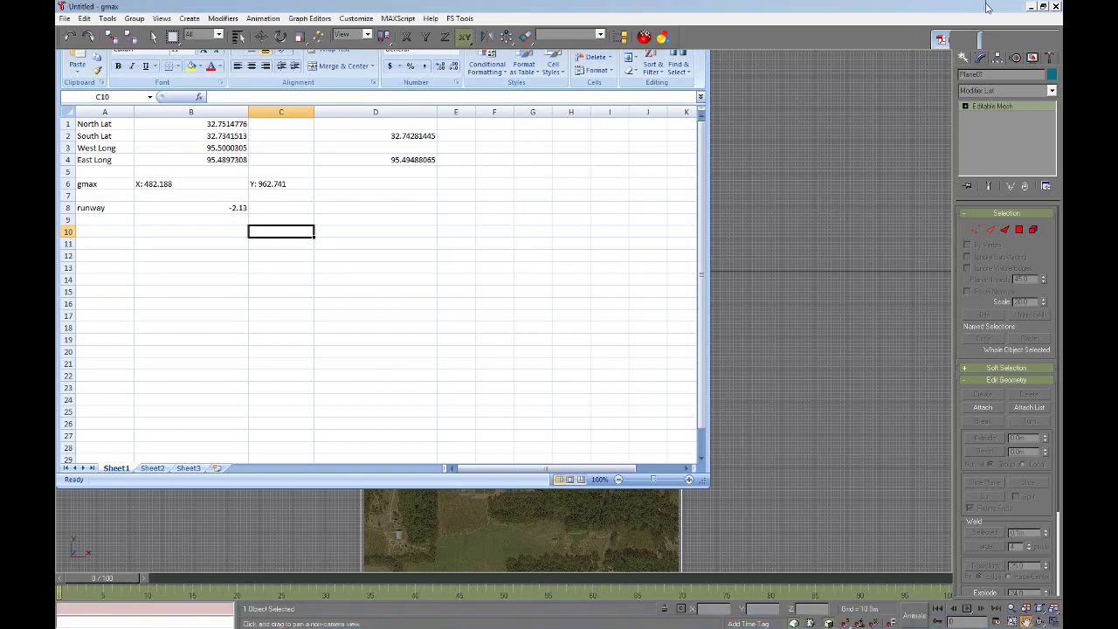
pyautogui.click(1031, 7)
pyautogui.click(257, 622)
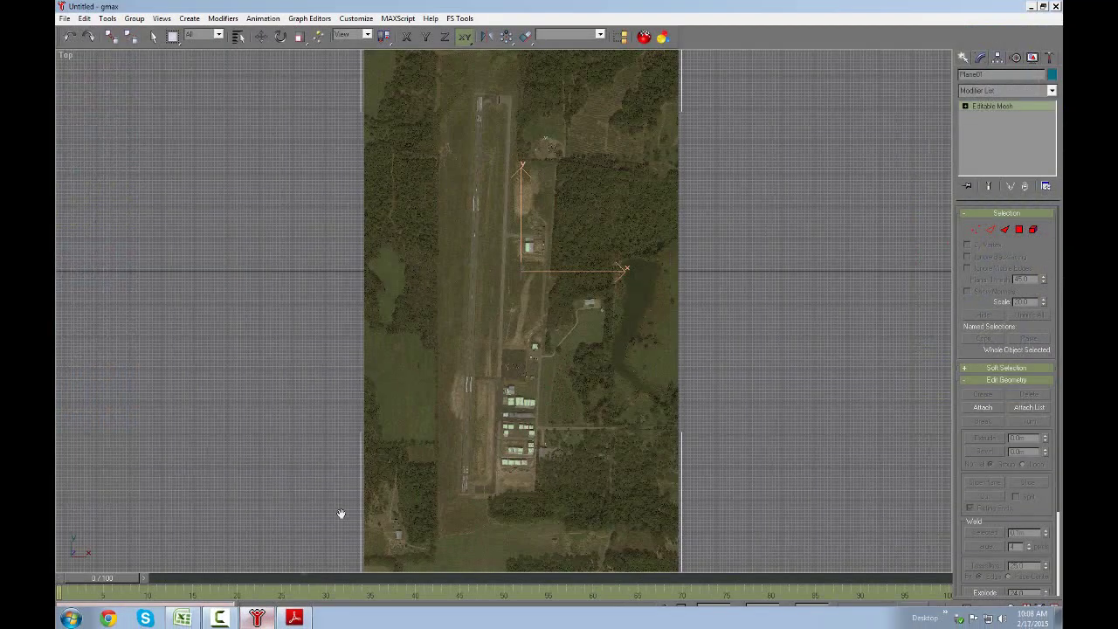
pyautogui.moveTo(541, 230); pyautogui.dragTo(552, 249)
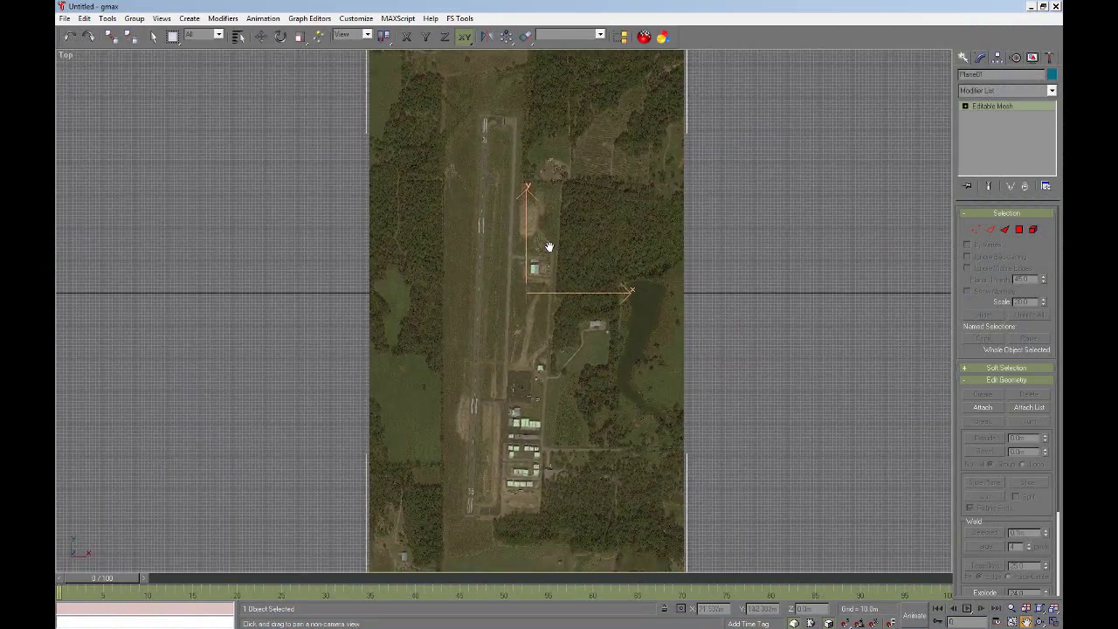
pyautogui.moveTo(571, 244); pyautogui.dragTo(566, 252)
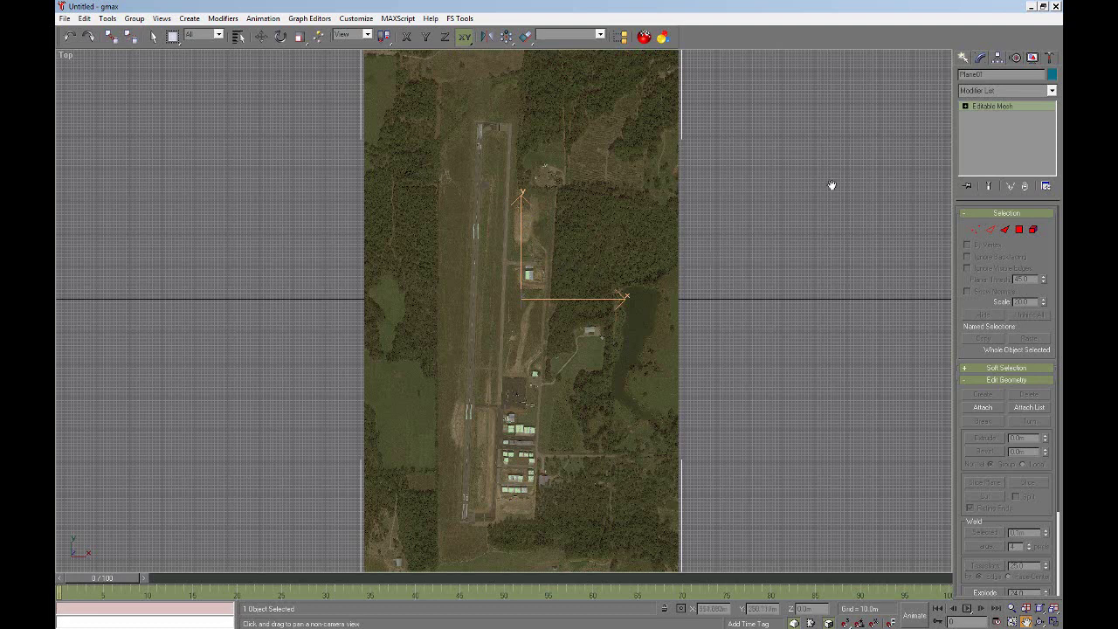
# - Create a Grid helper over the full runway, about 1217 m long and 48 m wide, and keep its parameters editable
pyautogui.press('w')
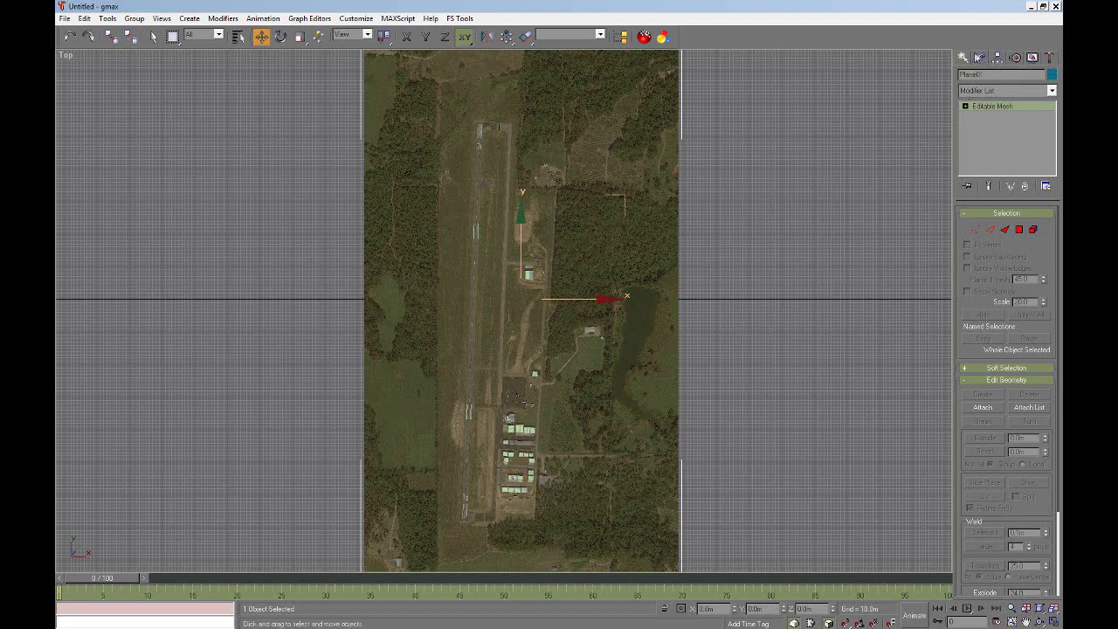
pyautogui.click(963, 57)
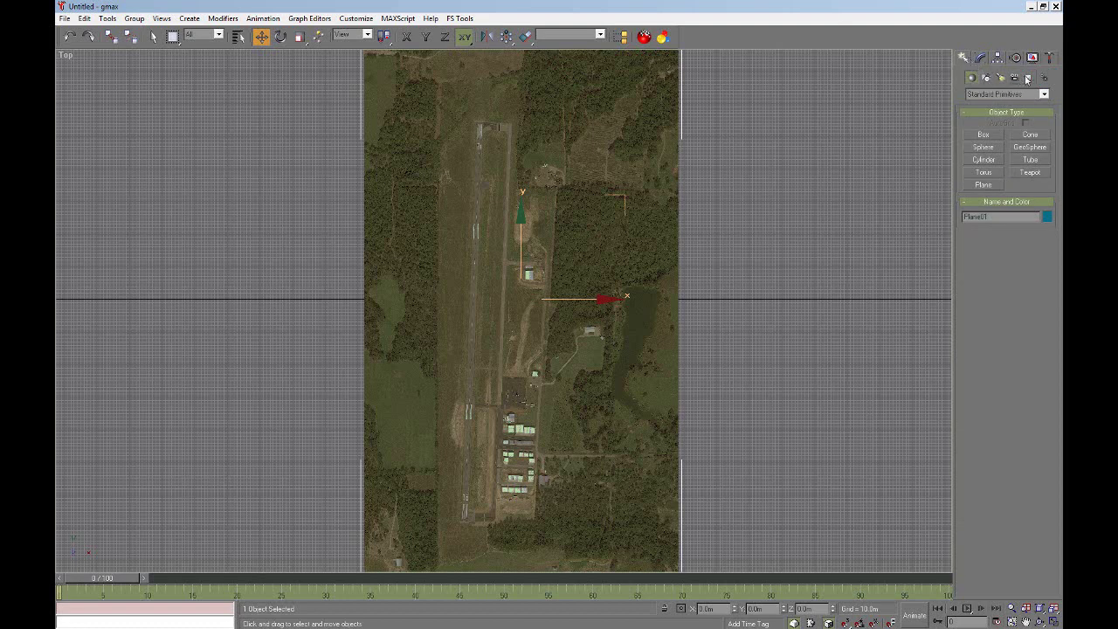
pyautogui.click(1029, 79)
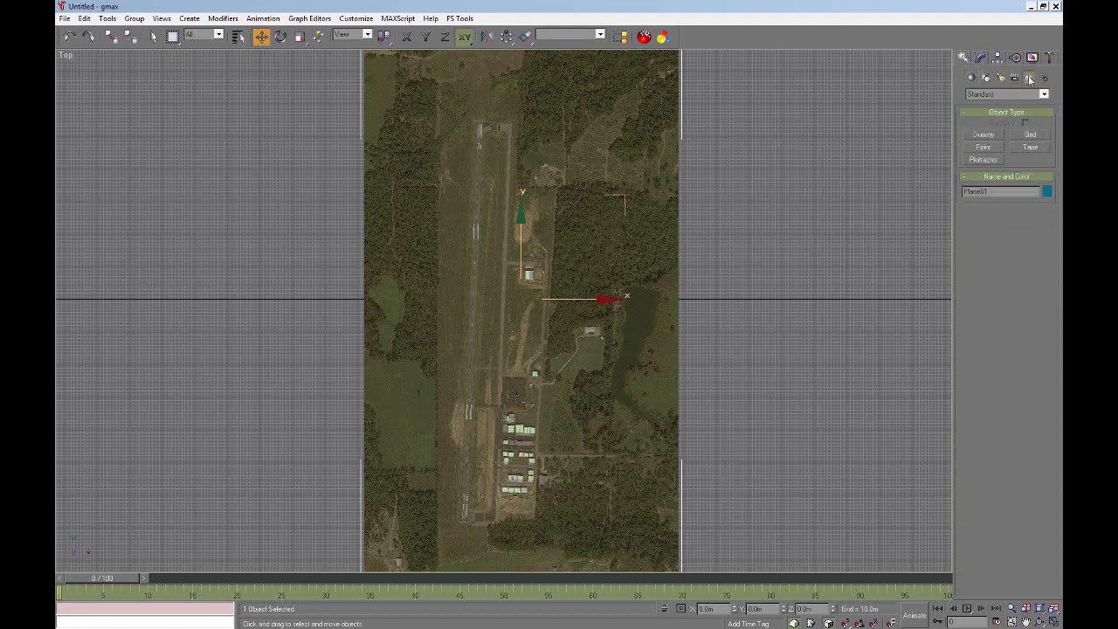
pyautogui.click(1032, 134)
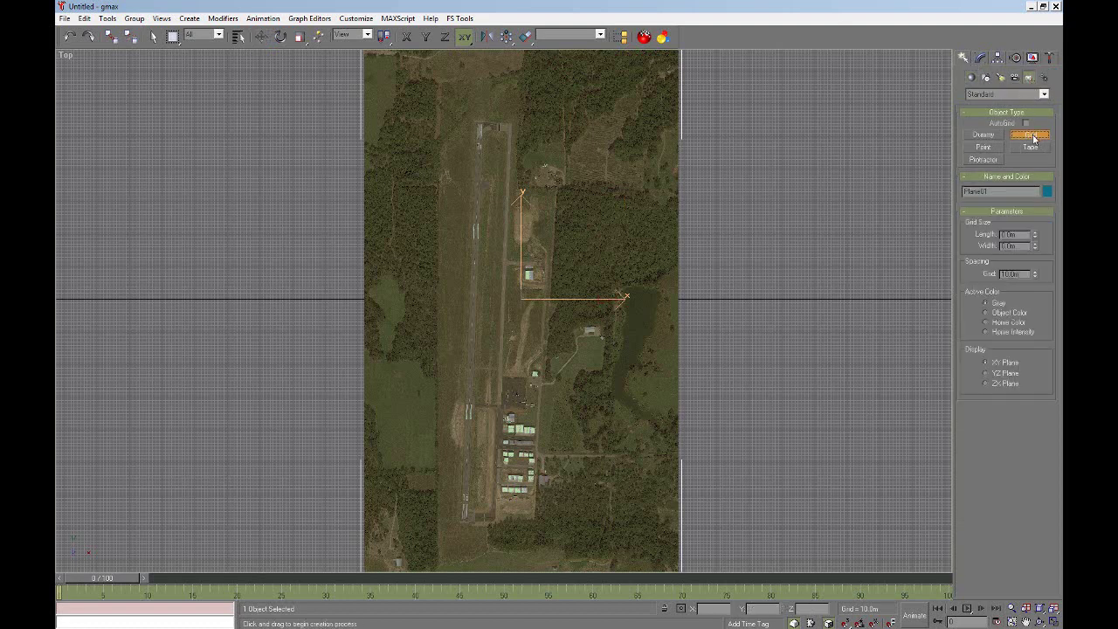
pyautogui.moveTo(475, 123); pyautogui.dragTo(490, 521)
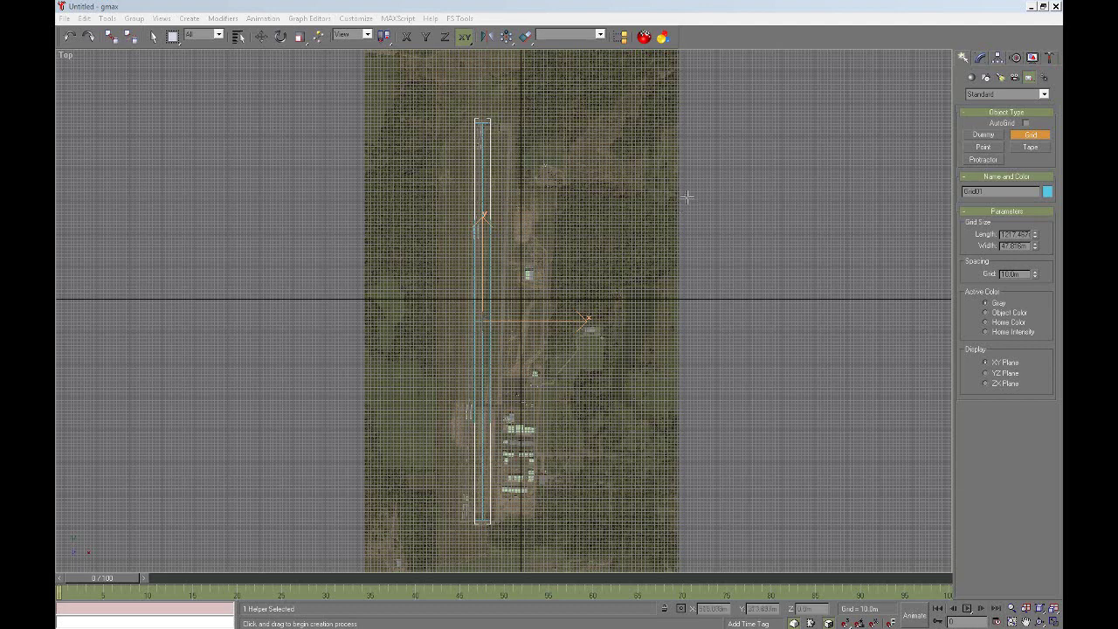
pyautogui.click(1027, 621)
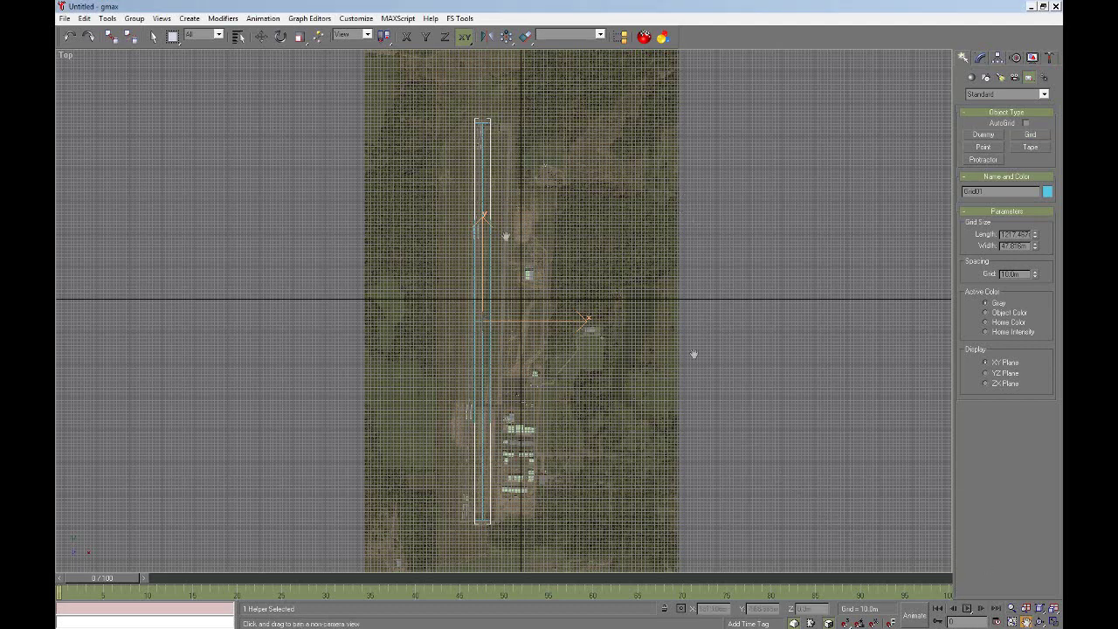
pyautogui.moveTo(449, 210); pyautogui.dragTo(443, 265)
pyautogui.scroll(10, 480, 253)
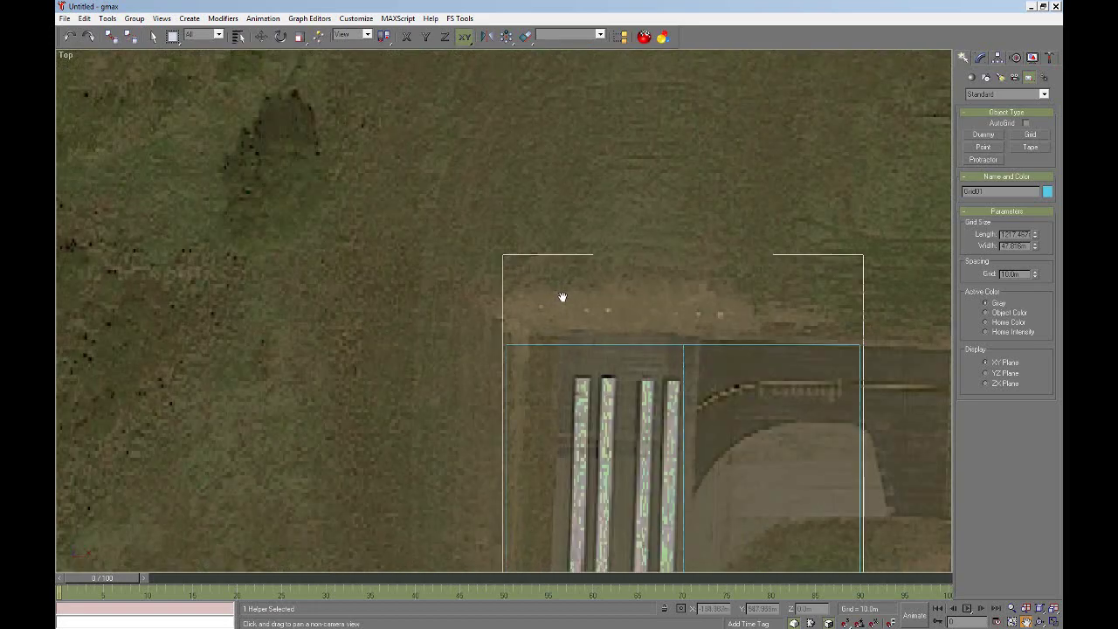
pyautogui.moveTo(568, 304); pyautogui.dragTo(509, 215)
pyautogui.click(1031, 134)
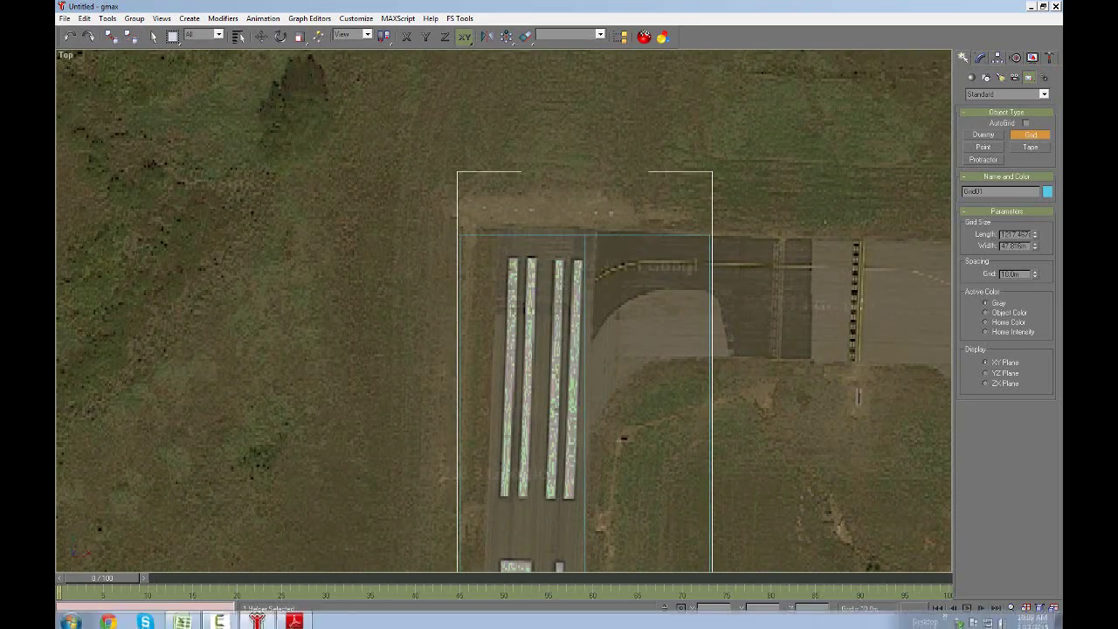
# - Launch ADE 165 from the desktop shortcuts and open the recently used KJDD airport project
pyautogui.click(65, 620)
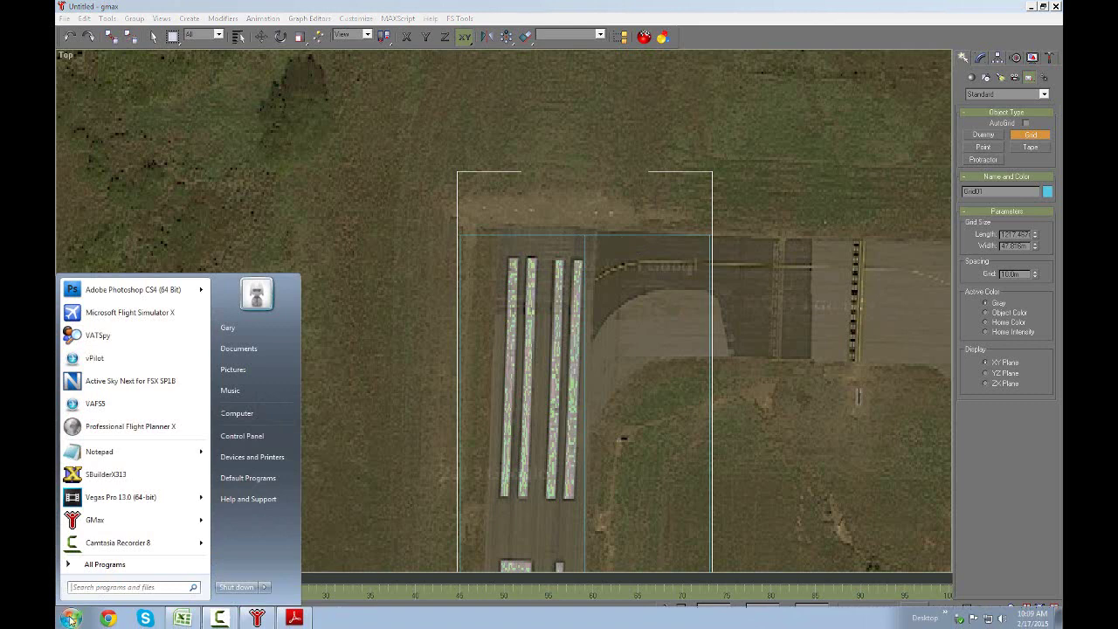
pyautogui.click(72, 618)
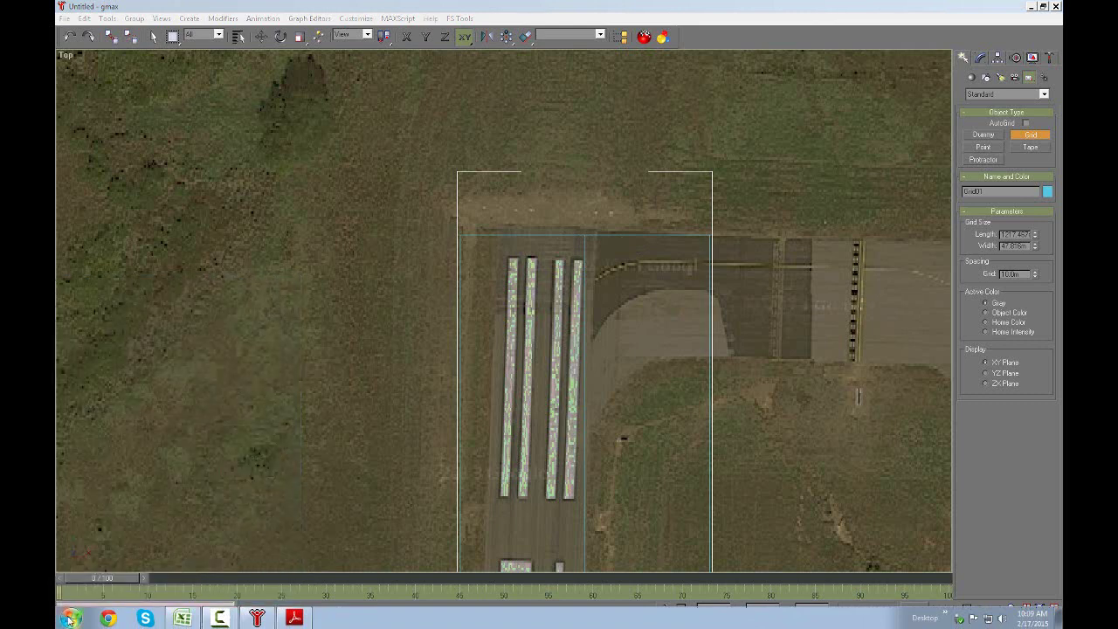
pyautogui.click(944, 620)
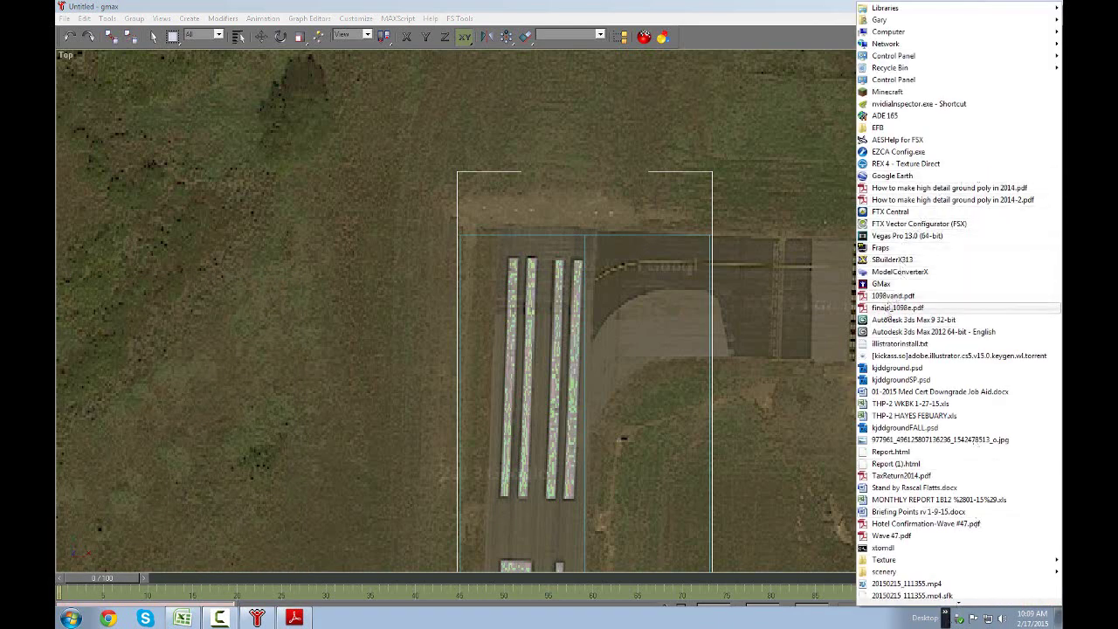
pyautogui.click(900, 117)
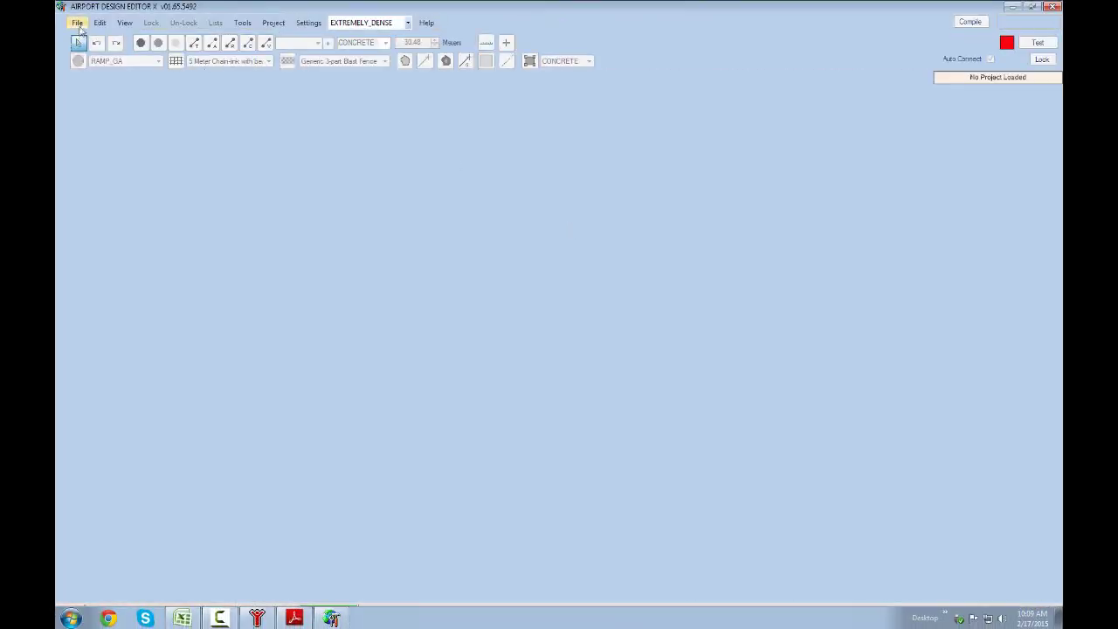
pyautogui.click(78, 25)
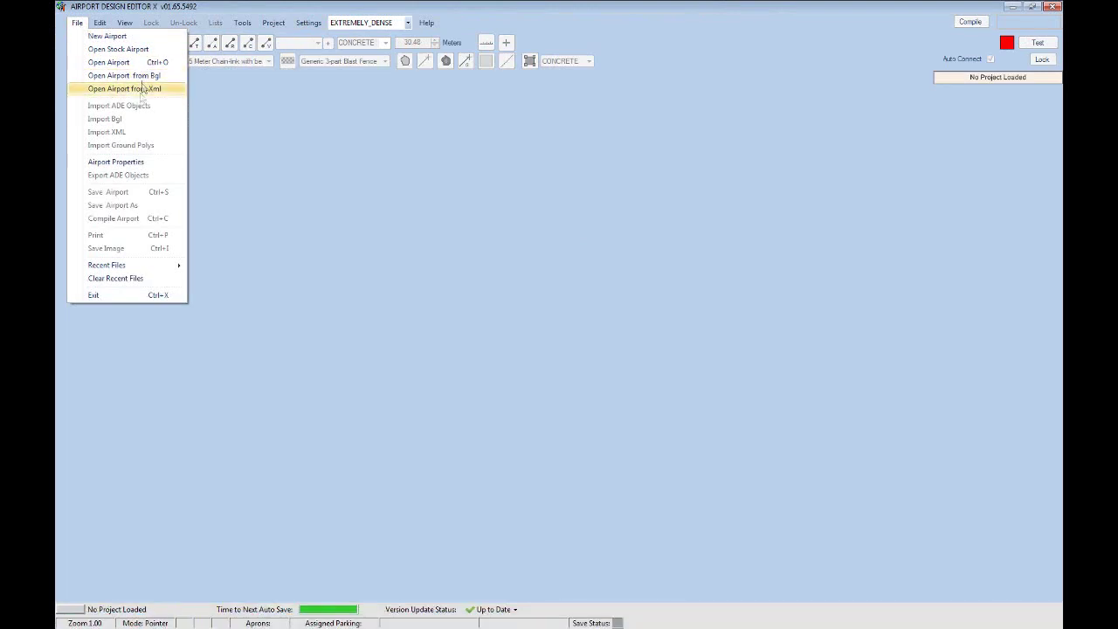
pyautogui.moveTo(131, 265)
pyautogui.click(257, 270)
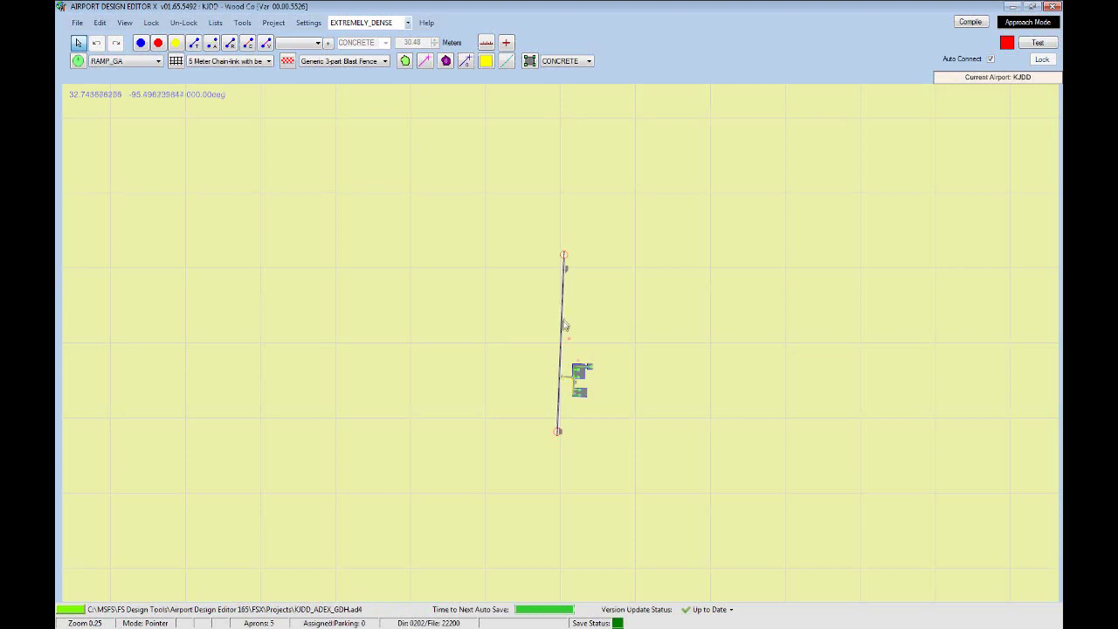
# - Check the width and length in runway 18/36's properties without changing them, and close Airport Design Editor to return to GMax
pyautogui.scroll(3, 565, 325)
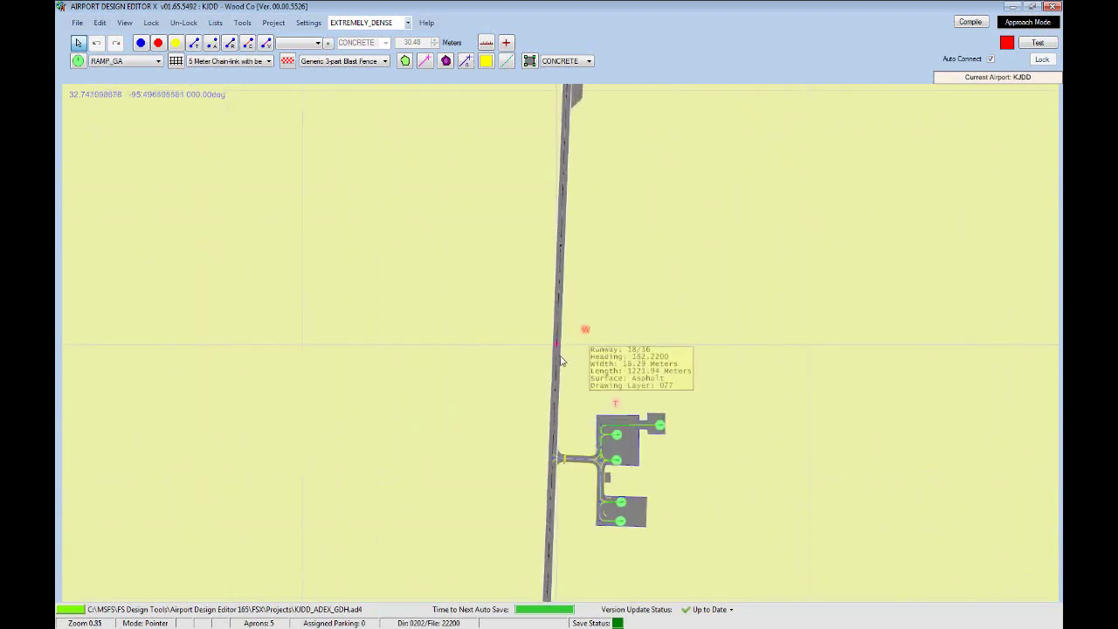
pyautogui.scroll(5, 561, 360)
pyautogui.rightClick(561, 355)
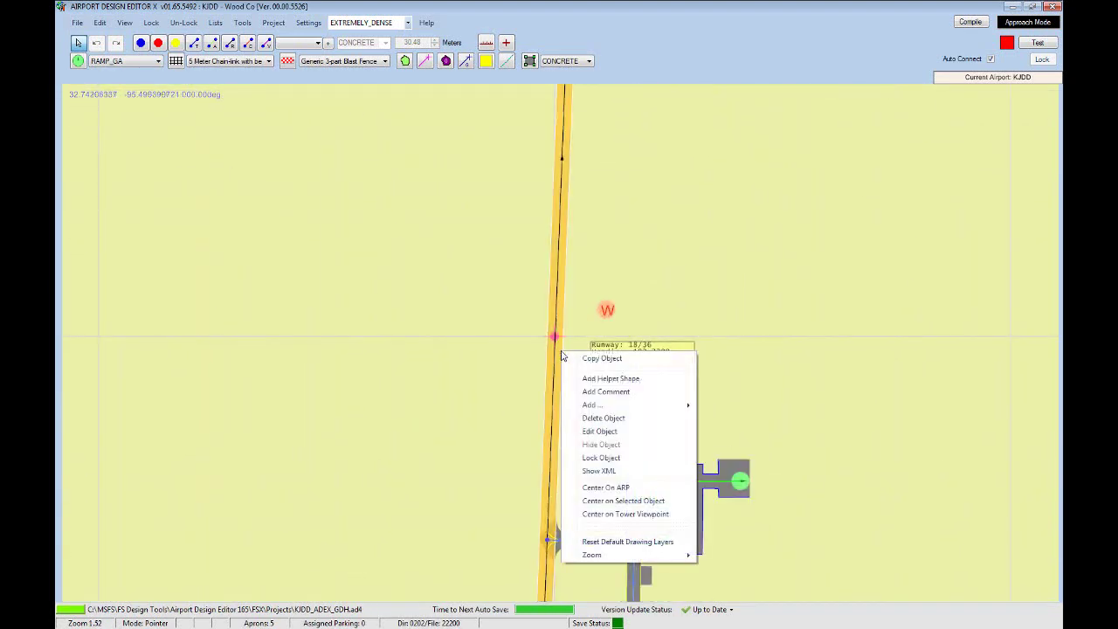
pyautogui.click(659, 302)
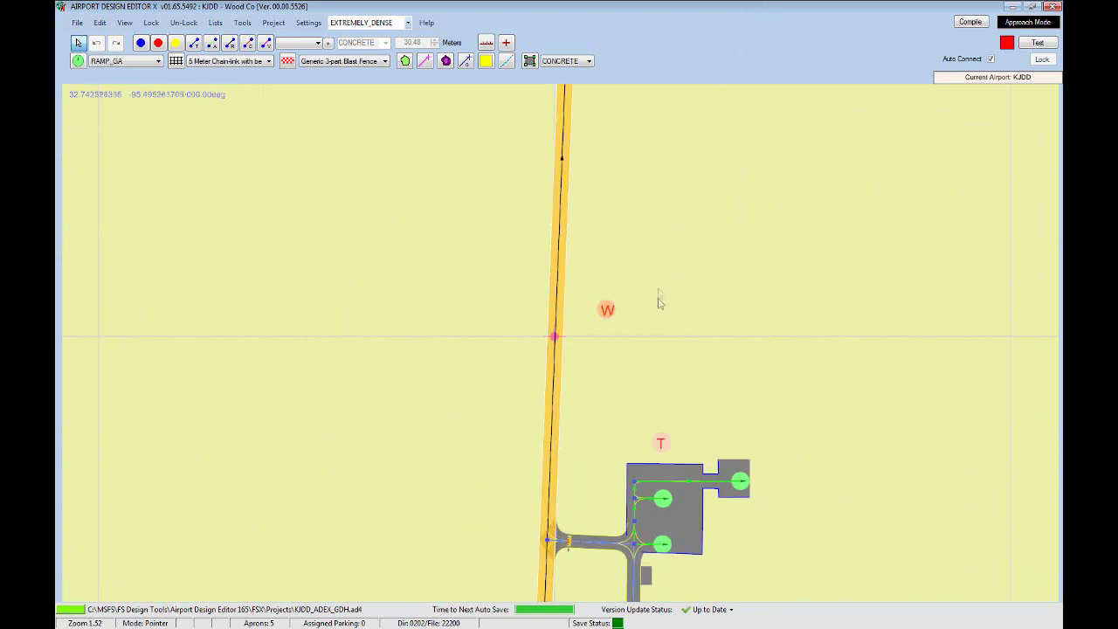
pyautogui.rightClick(562, 353)
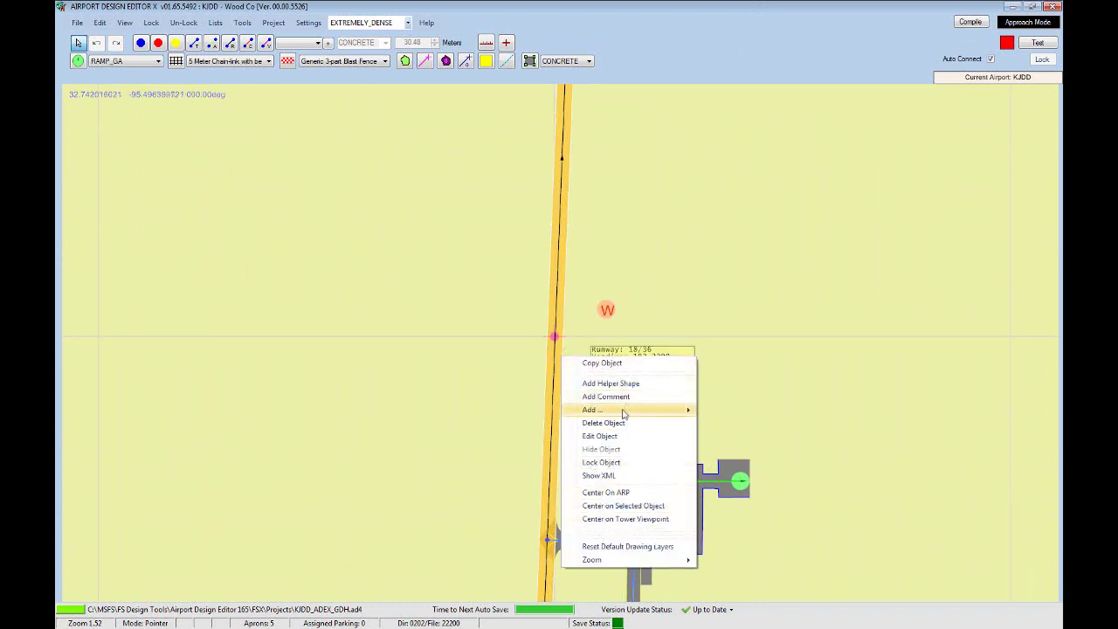
pyautogui.click(601, 436)
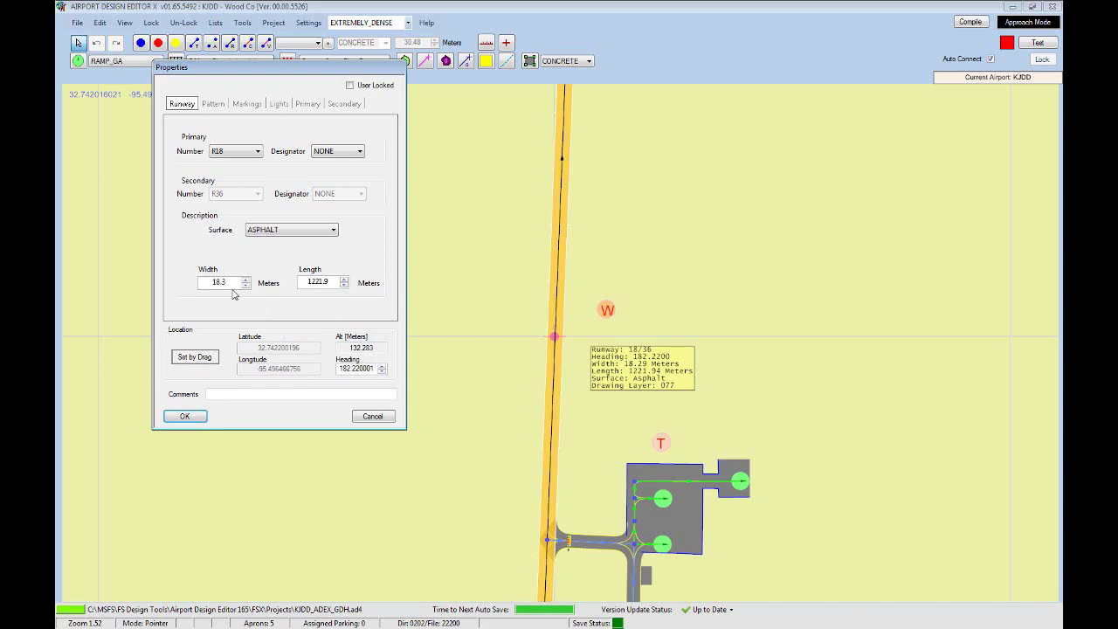
pyautogui.click(364, 417)
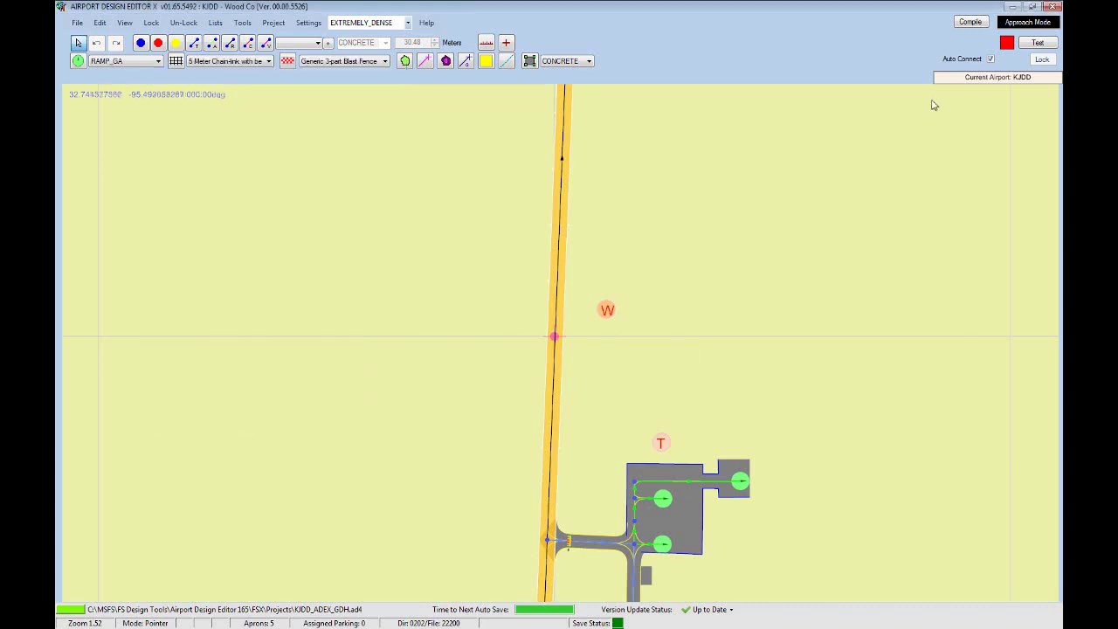
pyautogui.click(1054, 7)
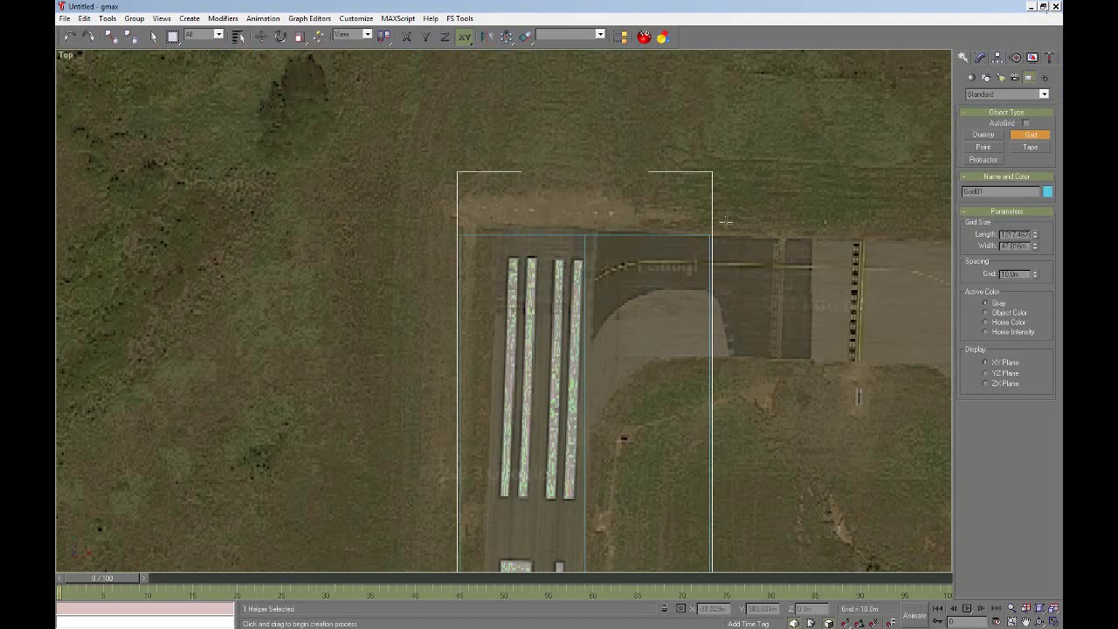
# - Set the runway grid's length to 1222 m and its width to 18 m
pyautogui.doubleClick(1003, 234)
pyautogui.write('1220')
pyautogui.press('Tab')
pyautogui.write('18')
pyautogui.press('Tab')
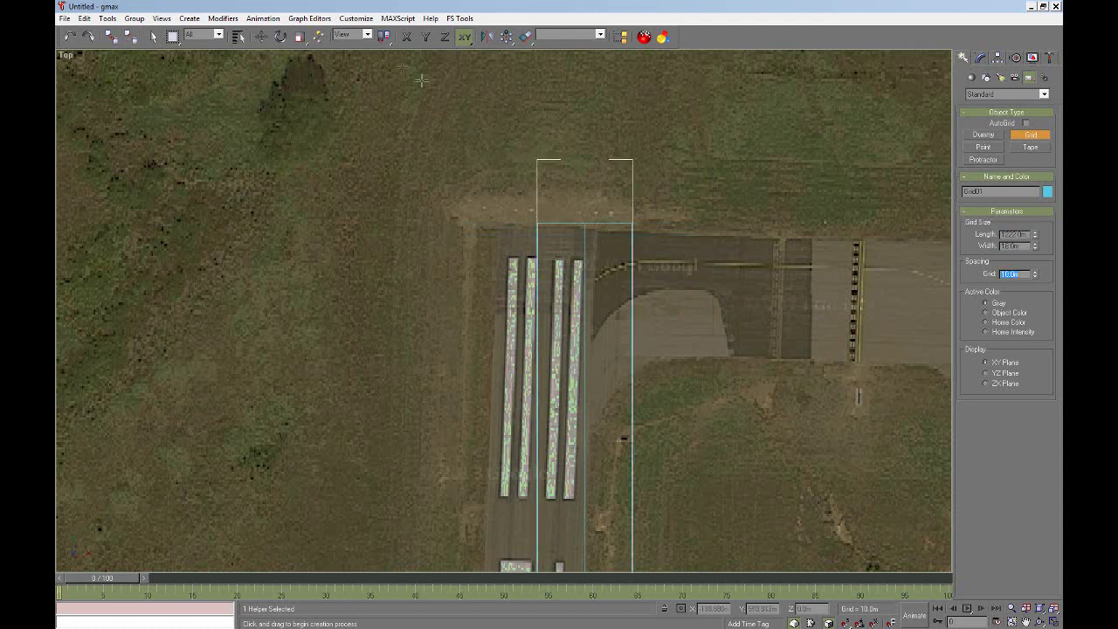
# - Move the runway grid onto the runway 18 threshold and check how its far end lines up with runway 36
pyautogui.click(261, 37)
pyautogui.moveTo(584, 226); pyautogui.dragTo(543, 232)
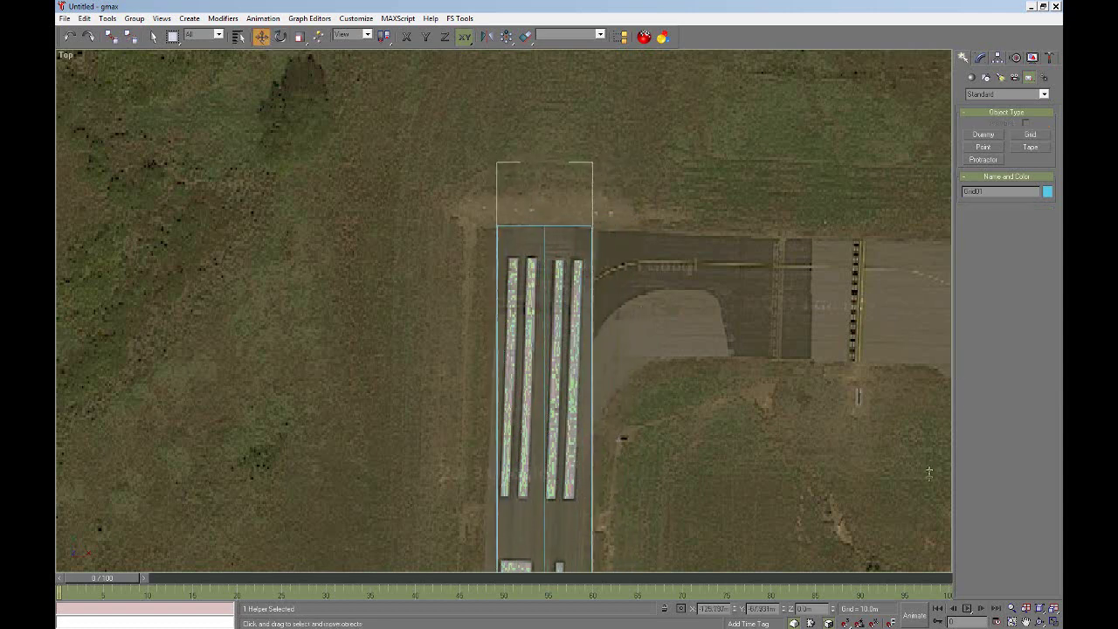
pyautogui.click(1044, 609)
pyautogui.click(1025, 621)
pyautogui.moveTo(924, 560); pyautogui.dragTo(929, 479)
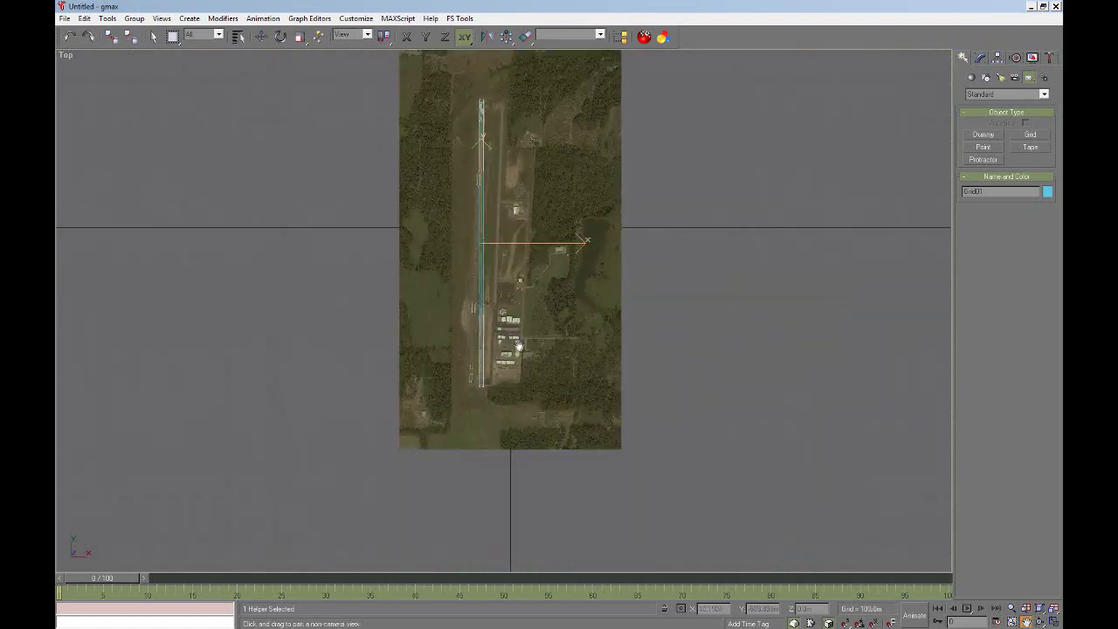
pyautogui.scroll(5, 457, 387)
pyautogui.scroll(2, 456, 387)
pyautogui.scroll(-2, 704, 367)
pyautogui.moveTo(719, 368); pyautogui.dragTo(573, 347)
pyautogui.rightClick(605, 347)
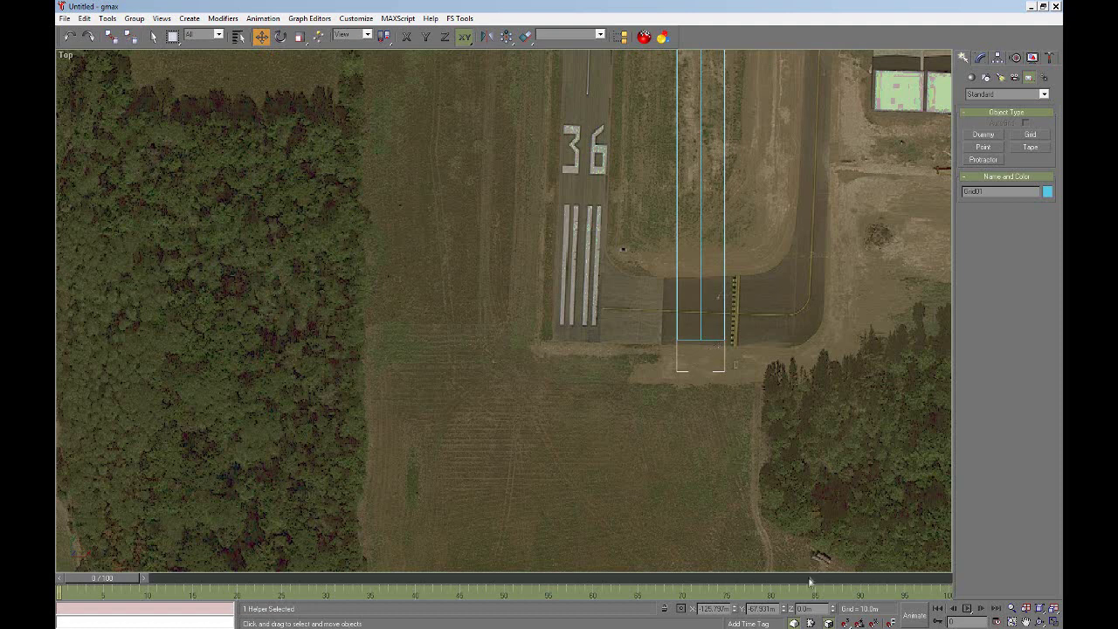
pyautogui.click(814, 607)
pyautogui.press('BackSpace')
pyautogui.press('Tab')
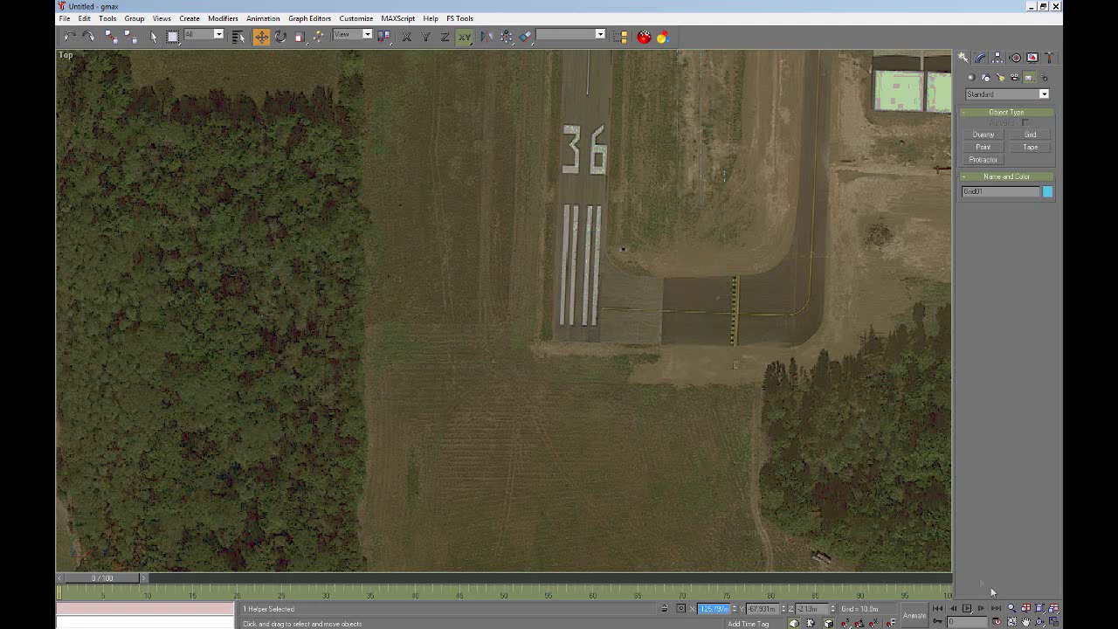
pyautogui.click(1041, 611)
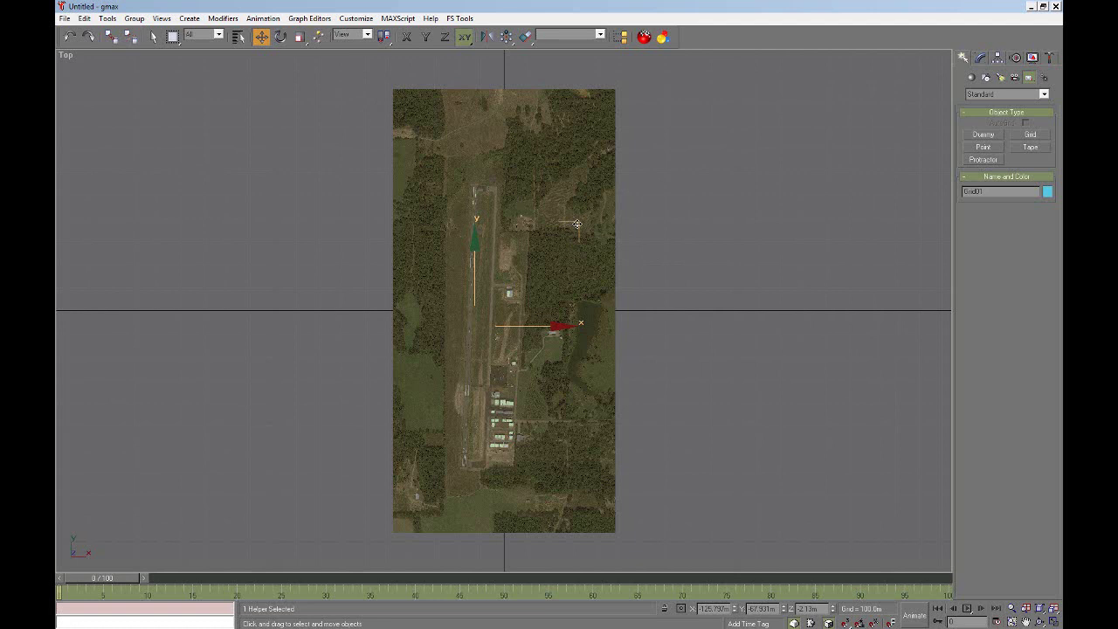
pyautogui.click(808, 608)
pyautogui.write('0')
pyautogui.press('Return')
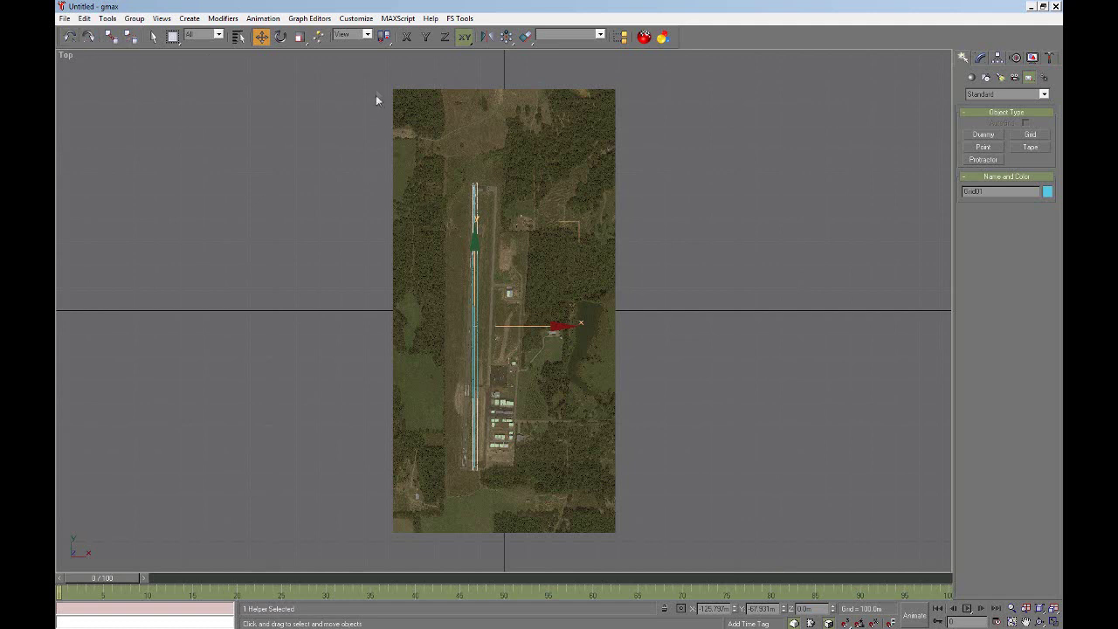
# - Rotate the runway grid by -2.13 degrees about Z and check its end beside the runway 36 threshold
pyautogui.click(279, 37)
pyautogui.click(805, 609)
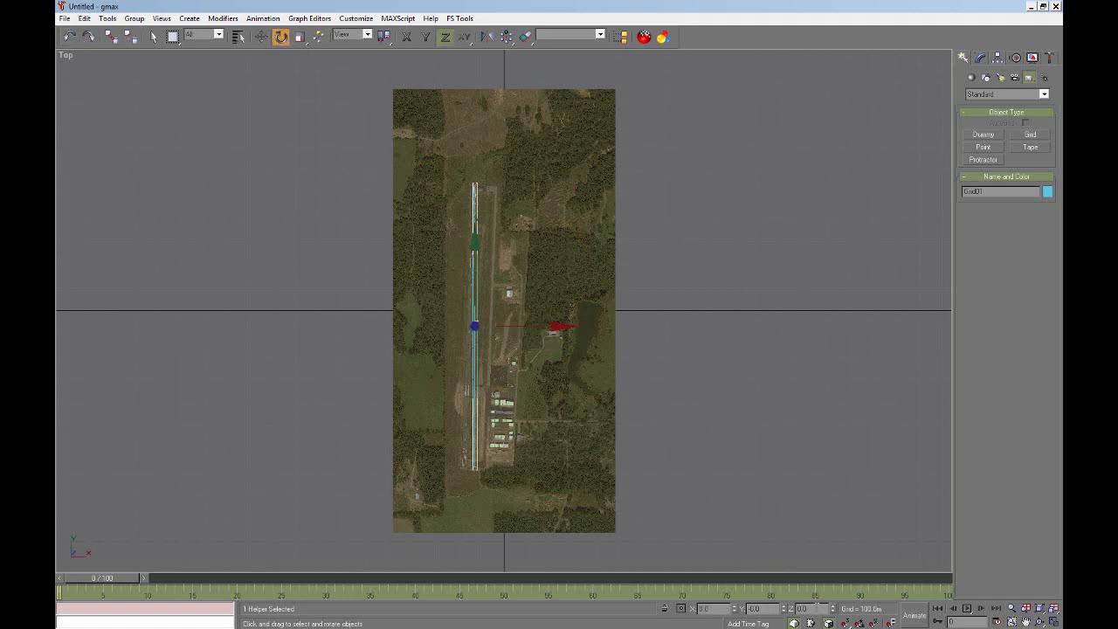
pyautogui.write('-2.13')
pyautogui.press('Tab')
pyautogui.click(1039, 611)
pyautogui.click(1027, 621)
pyautogui.scroll(10, 516, 376)
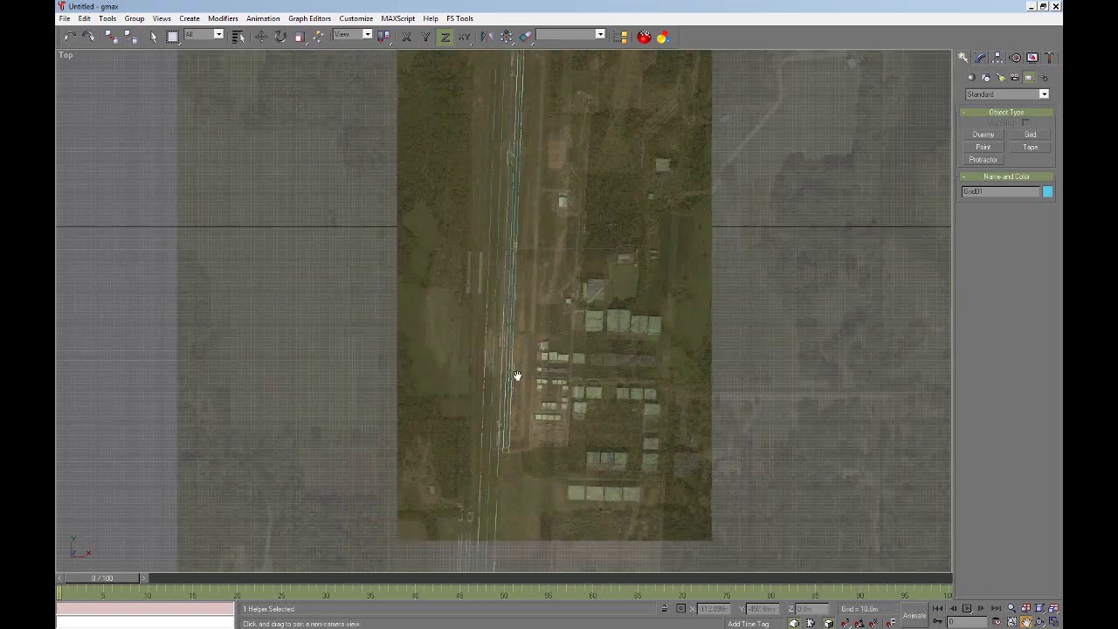
pyautogui.scroll(5, 515, 377)
pyautogui.scroll(-10, 537, 242)
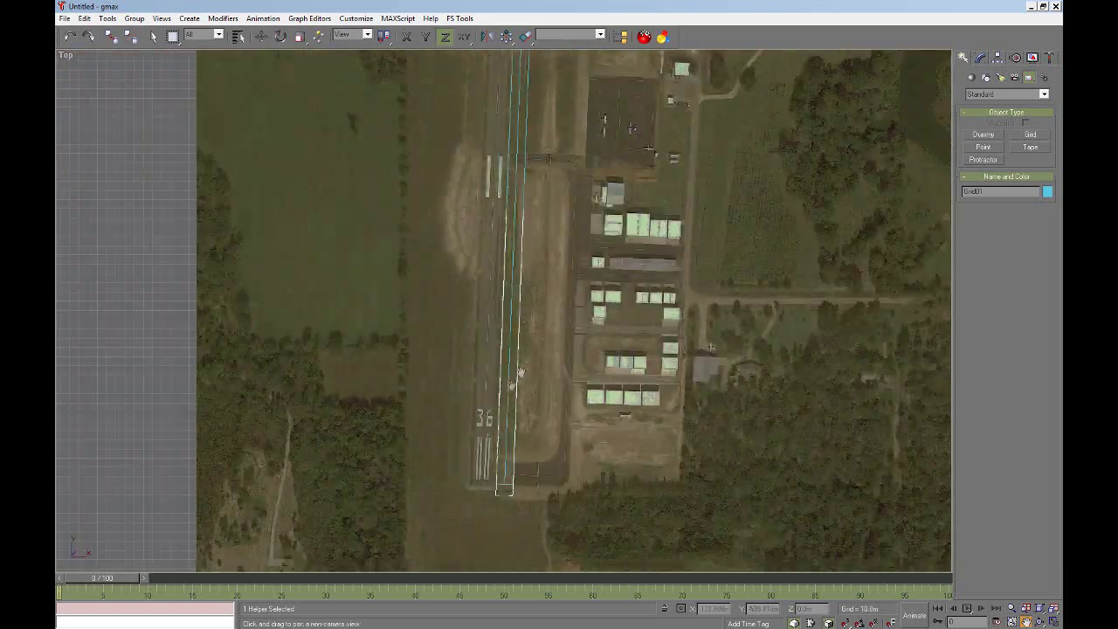
pyautogui.scroll(8, 504, 318)
pyautogui.press('e')
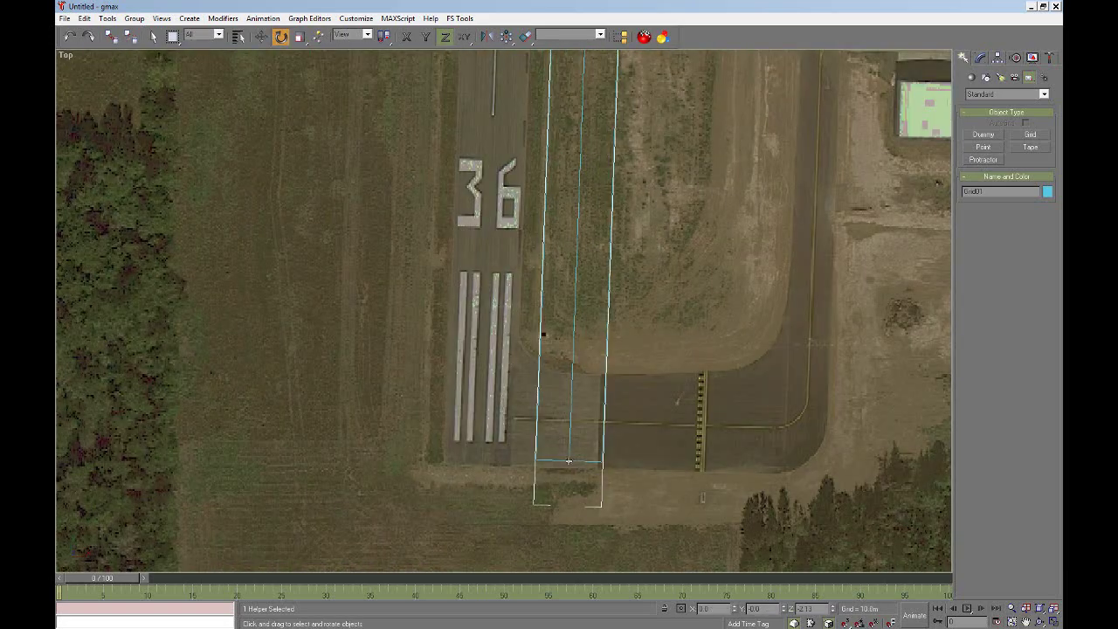
pyautogui.press('w')
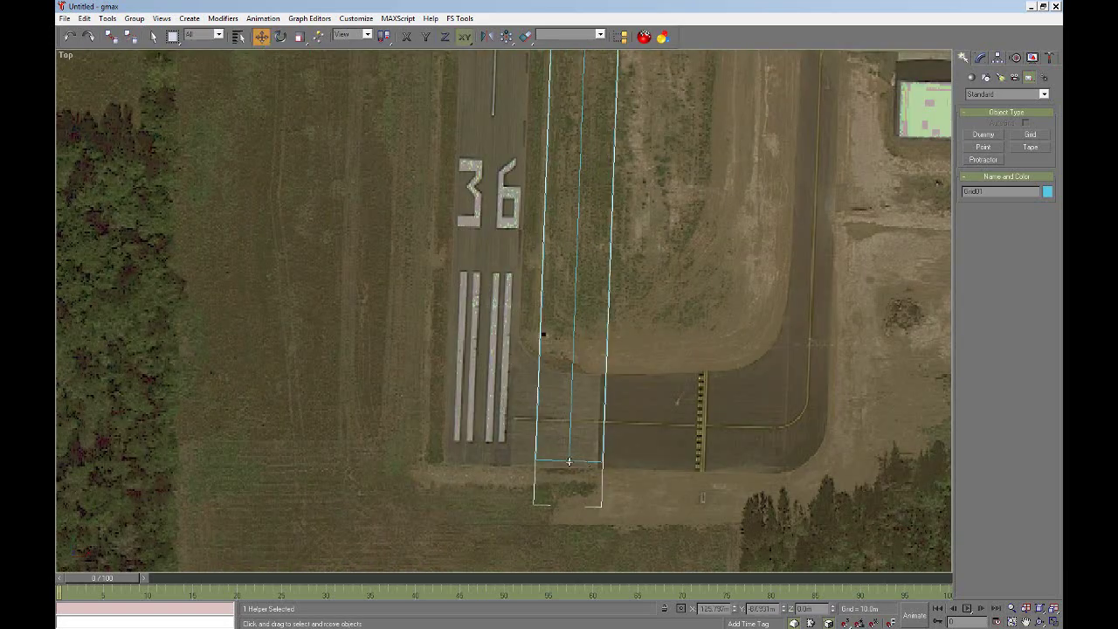
pyautogui.click(568, 459)
pyautogui.moveTo(567, 461); pyautogui.dragTo(561, 463)
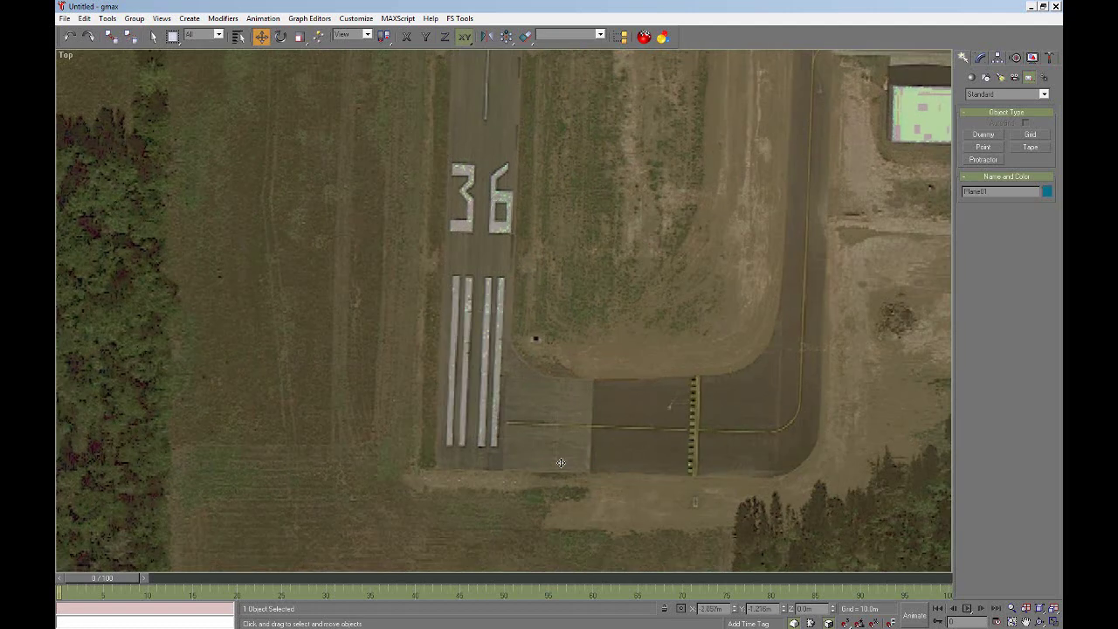
pyautogui.hotkey('ctrl', 'z')
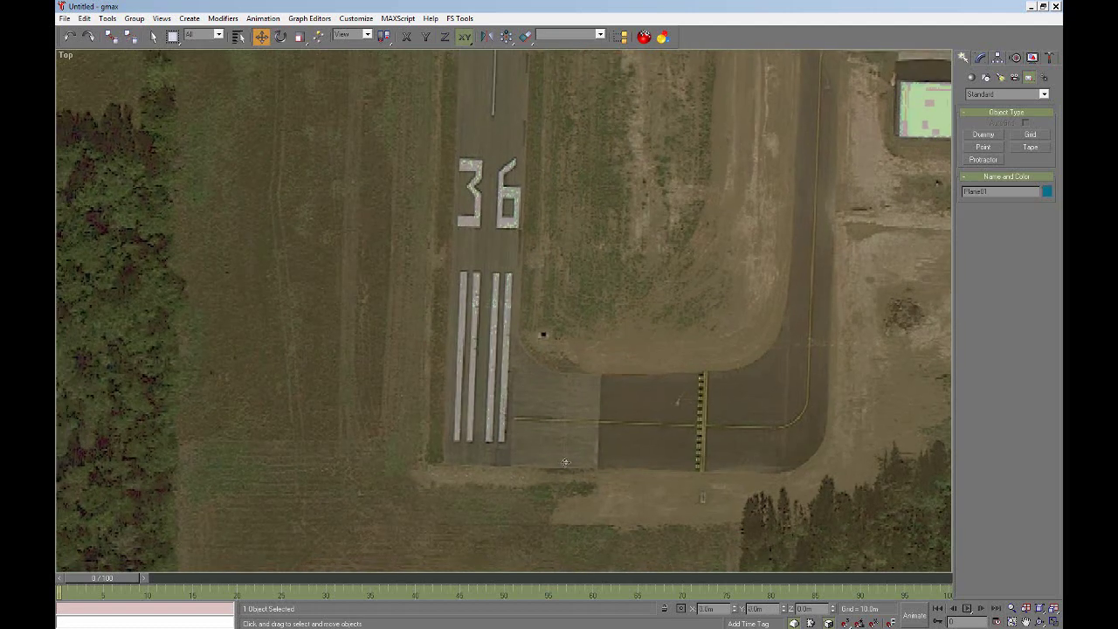
# - Select Grid01 by name, move it over the pavement at the runway 36 end, and check its alignment at runway 18
pyautogui.click(237, 36)
pyautogui.click(458, 230)
pyautogui.click(599, 419)
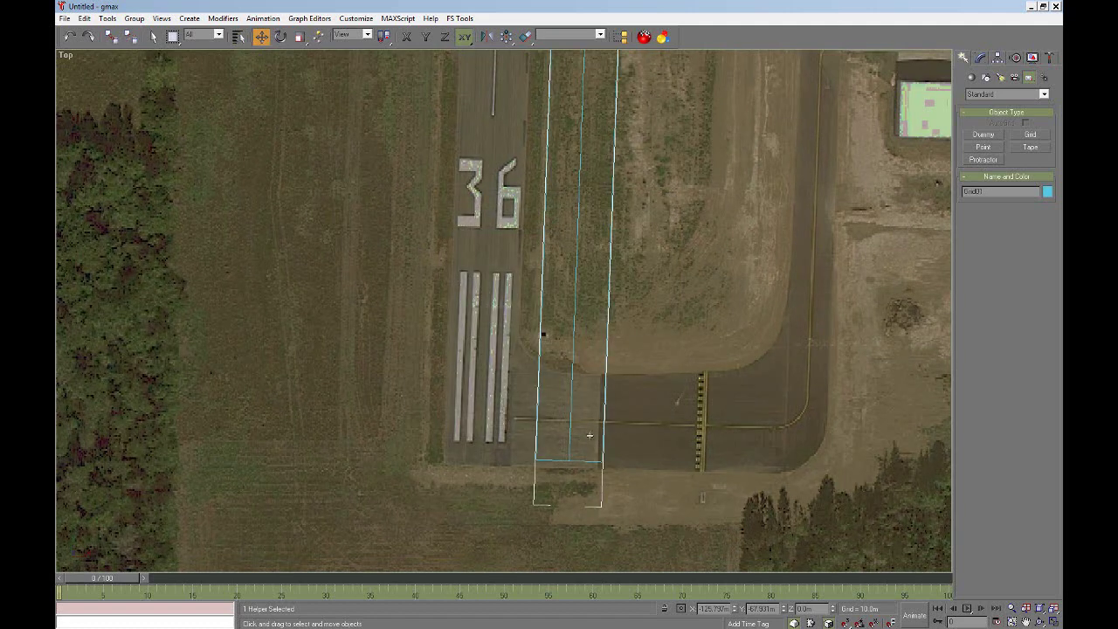
pyautogui.moveTo(569, 443); pyautogui.dragTo(479, 441)
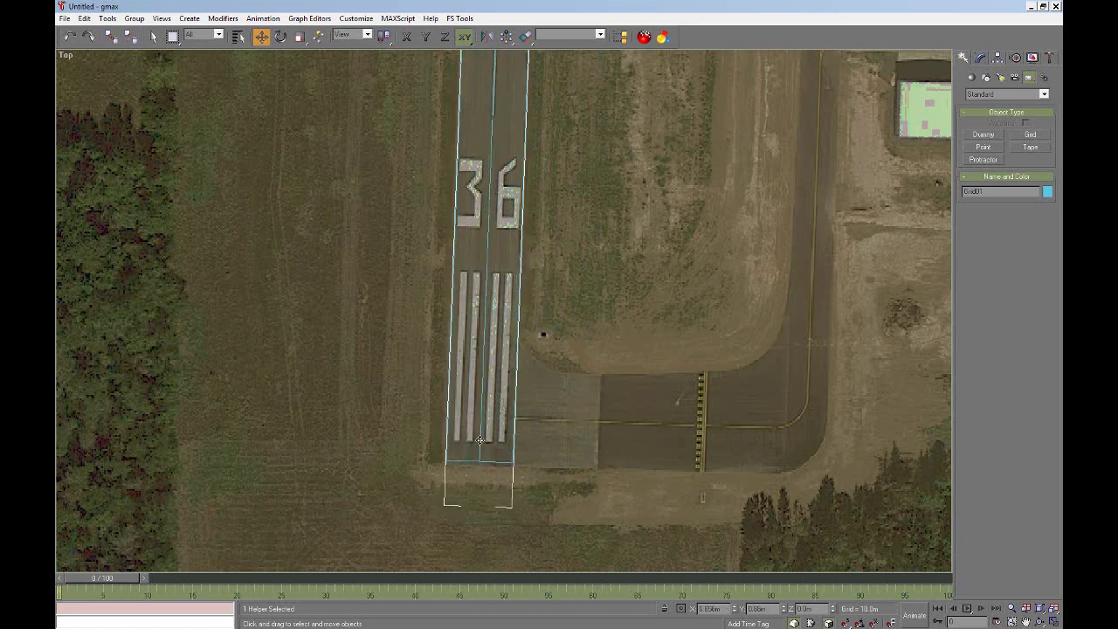
pyautogui.click(1039, 608)
pyautogui.click(1026, 621)
pyautogui.moveTo(490, 185); pyautogui.dragTo(520, 300)
pyautogui.scroll(10, 520, 299)
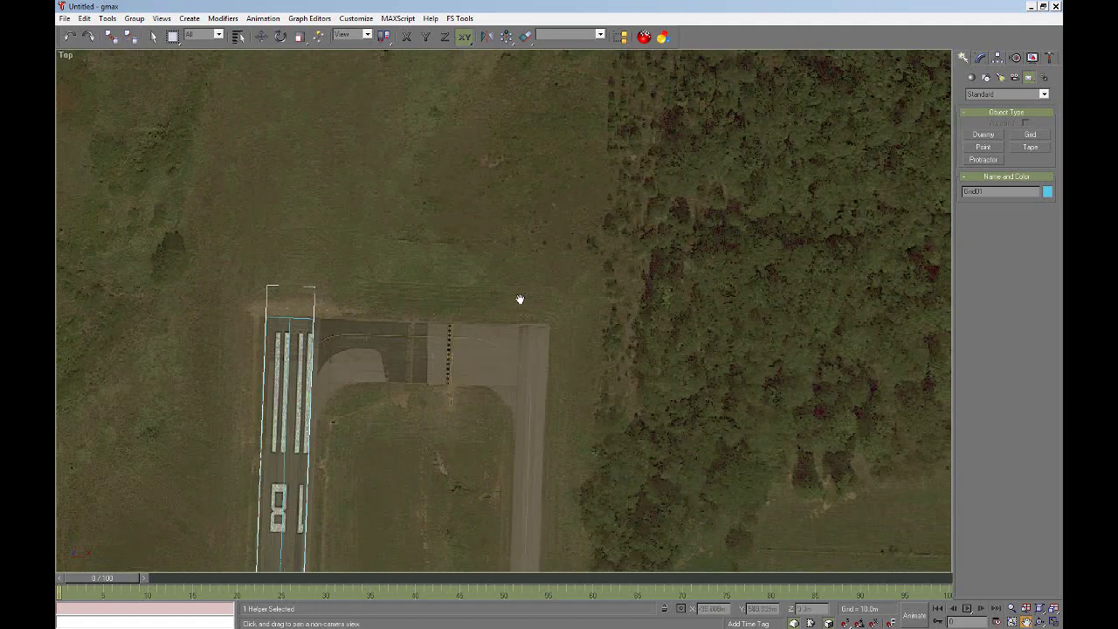
pyautogui.scroll(-6, 519, 299)
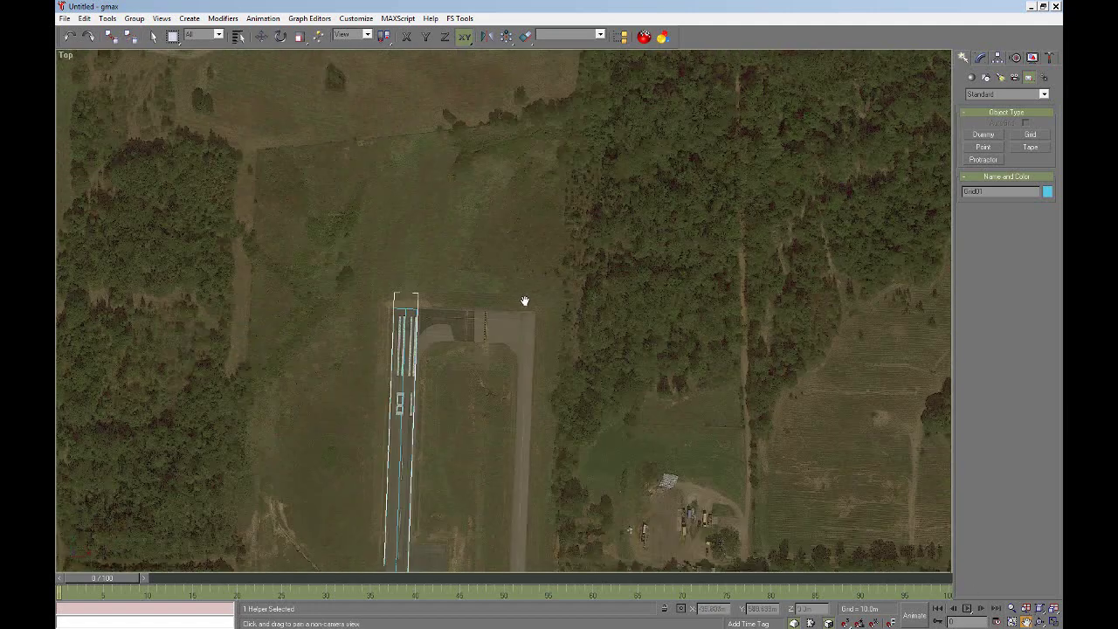
pyautogui.scroll(-6, 554, 296)
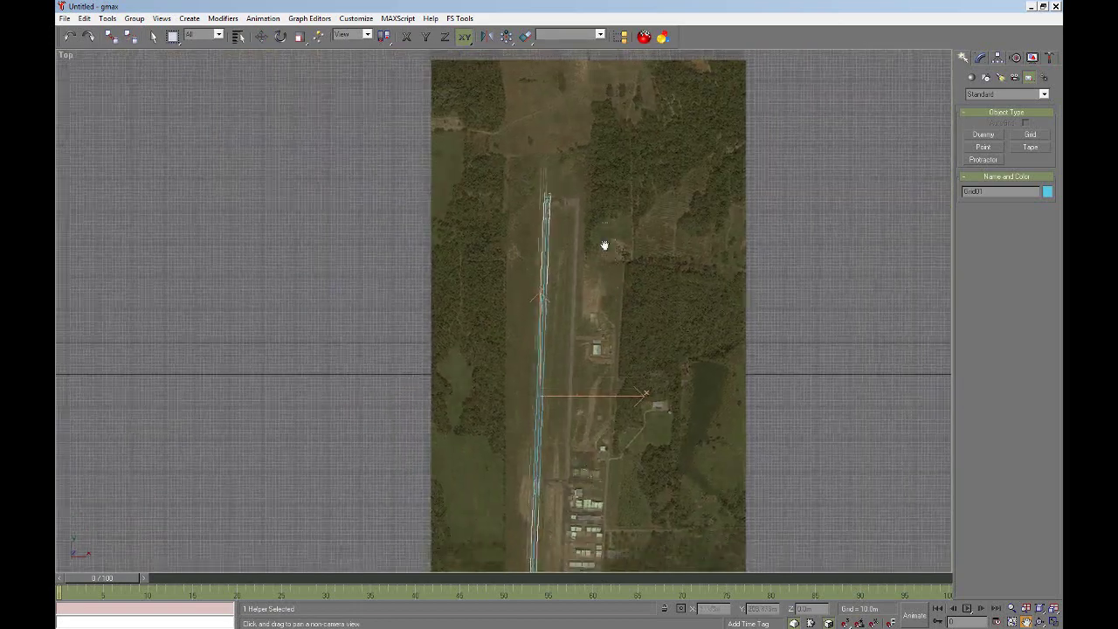
pyautogui.press('w')
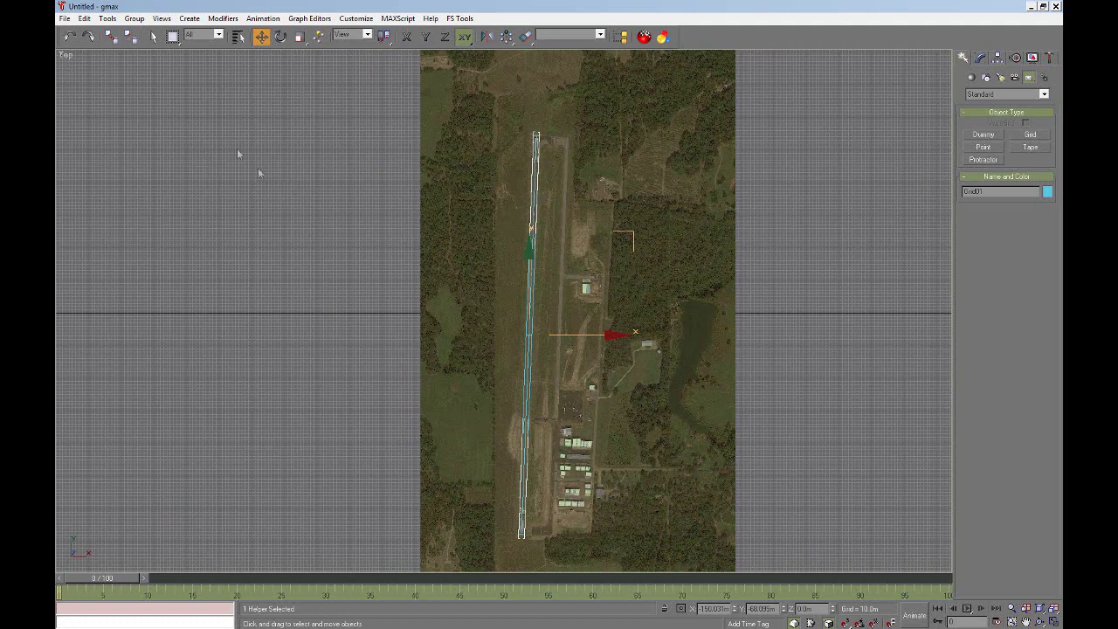
# - Switch the Top viewport to the Grid (Top) view
pyautogui.rightClick(66, 57)
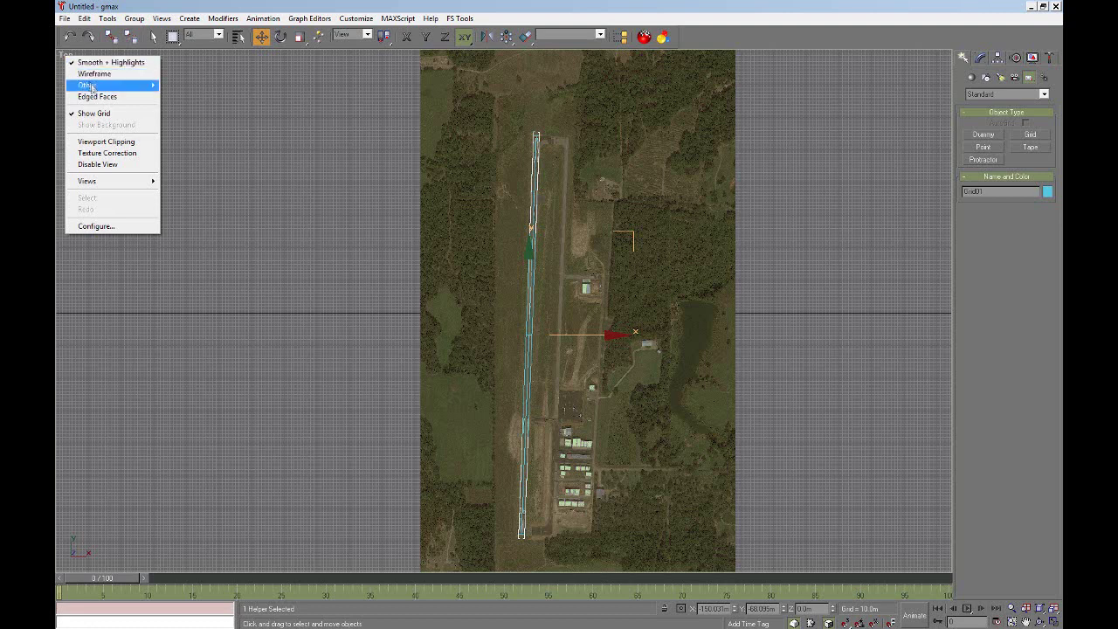
pyautogui.moveTo(98, 185)
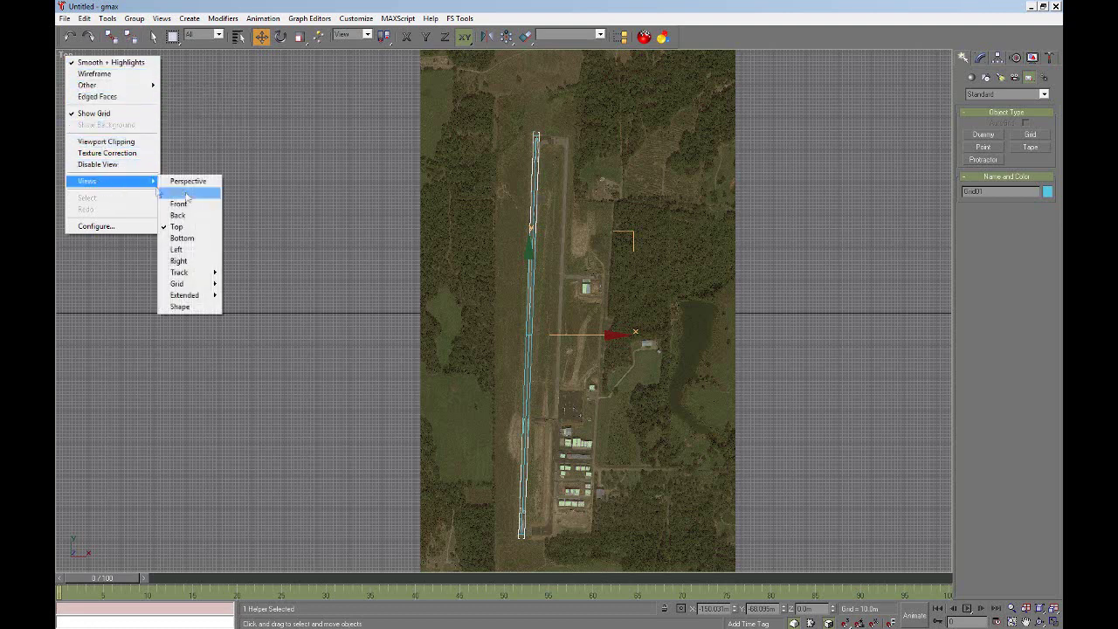
pyautogui.moveTo(182, 290)
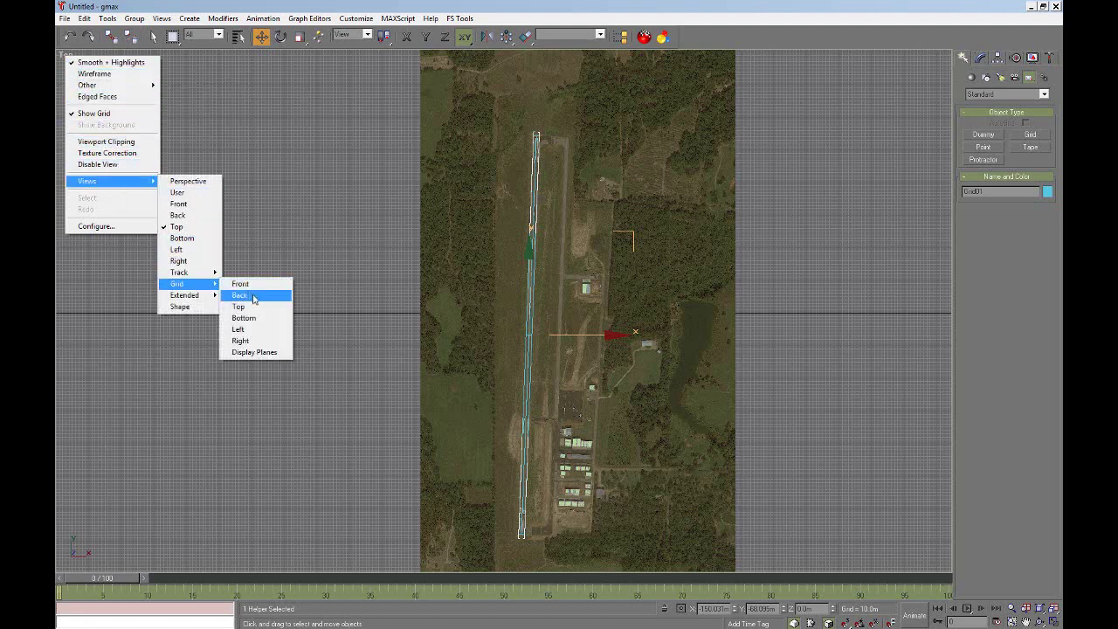
pyautogui.click(244, 309)
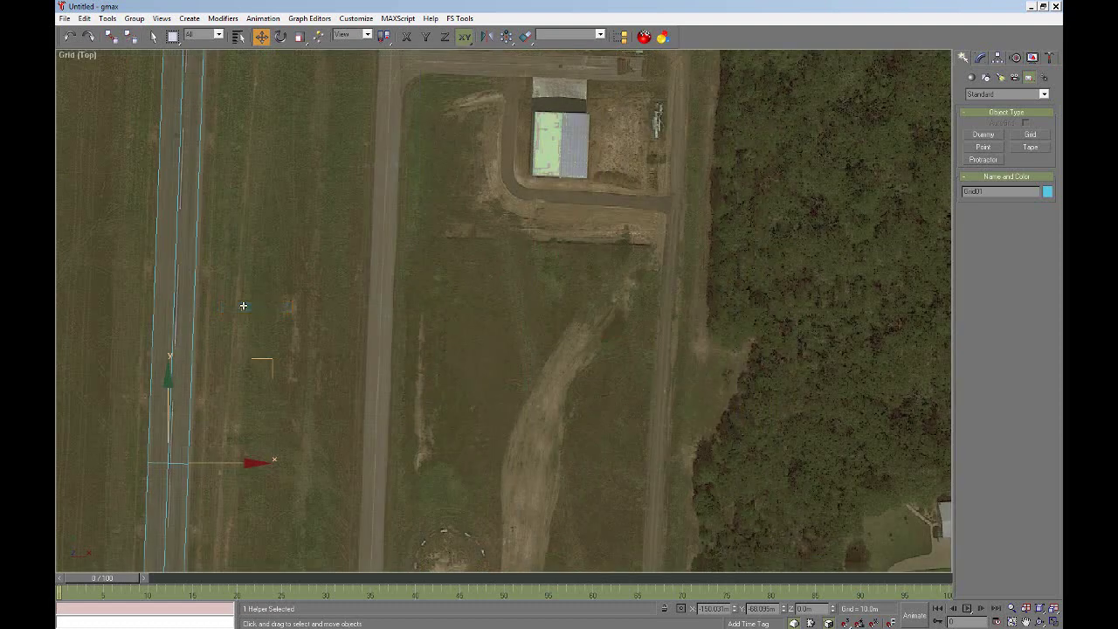
# - Select the runway grid and activate it so the Grid (Top) view is squared to the runway
pyautogui.click(1024, 621)
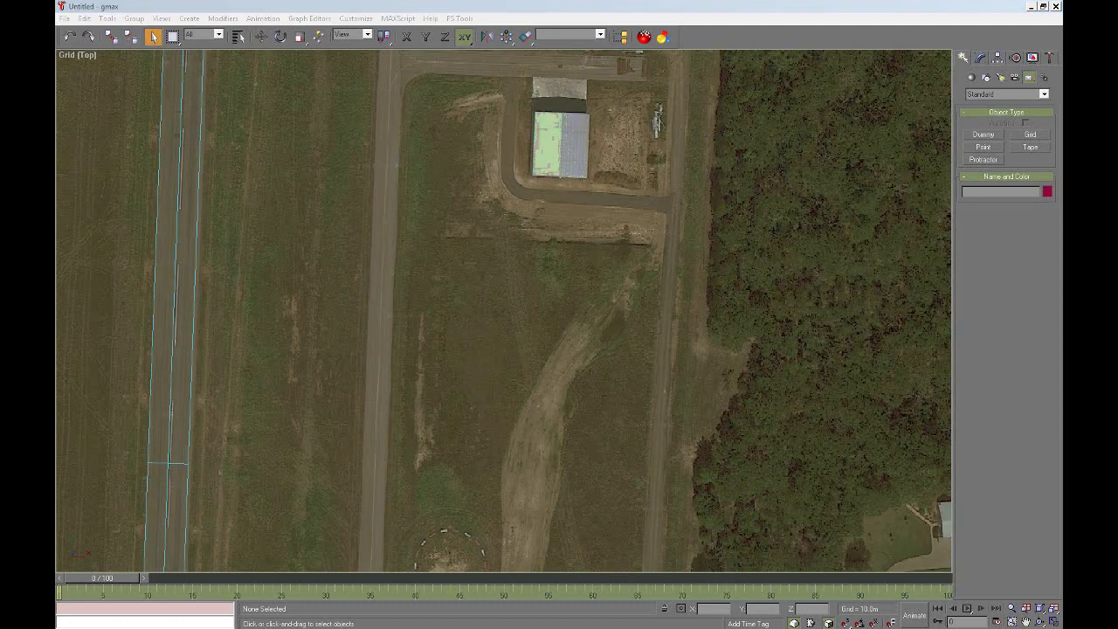
pyautogui.click(518, 313)
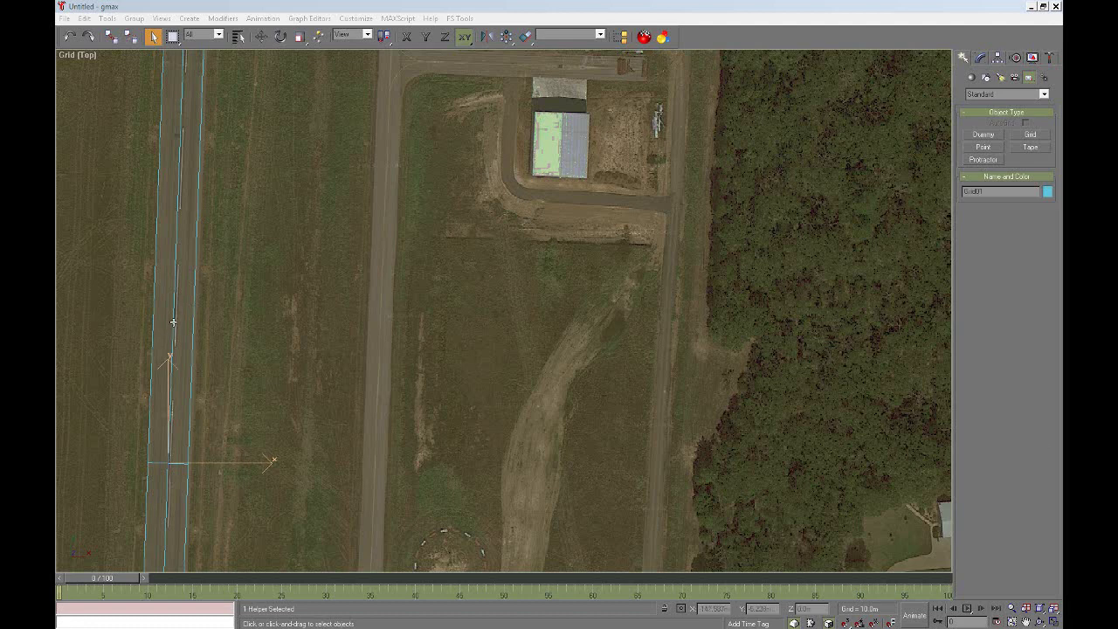
pyautogui.rightClick(173, 322)
pyautogui.click(138, 307)
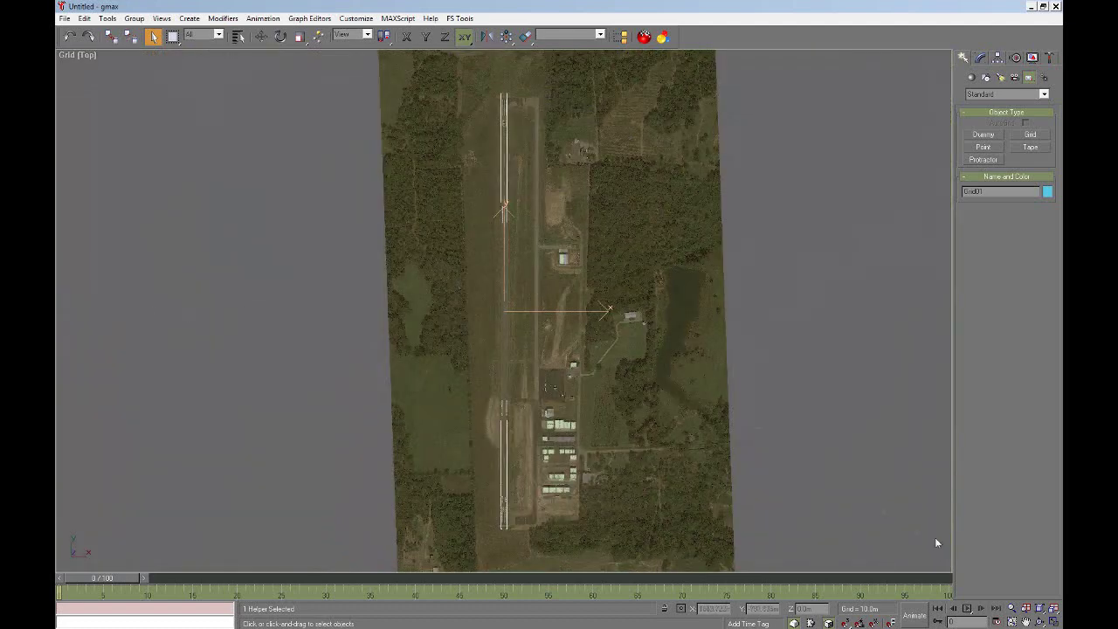
# - Examine the runway, taxiway and hangar area in the grid-aligned view, from the runway 36 half up to runway 18
pyautogui.click(1025, 621)
pyautogui.moveTo(737, 370); pyautogui.dragTo(726, 348)
pyautogui.rightClick(726, 349)
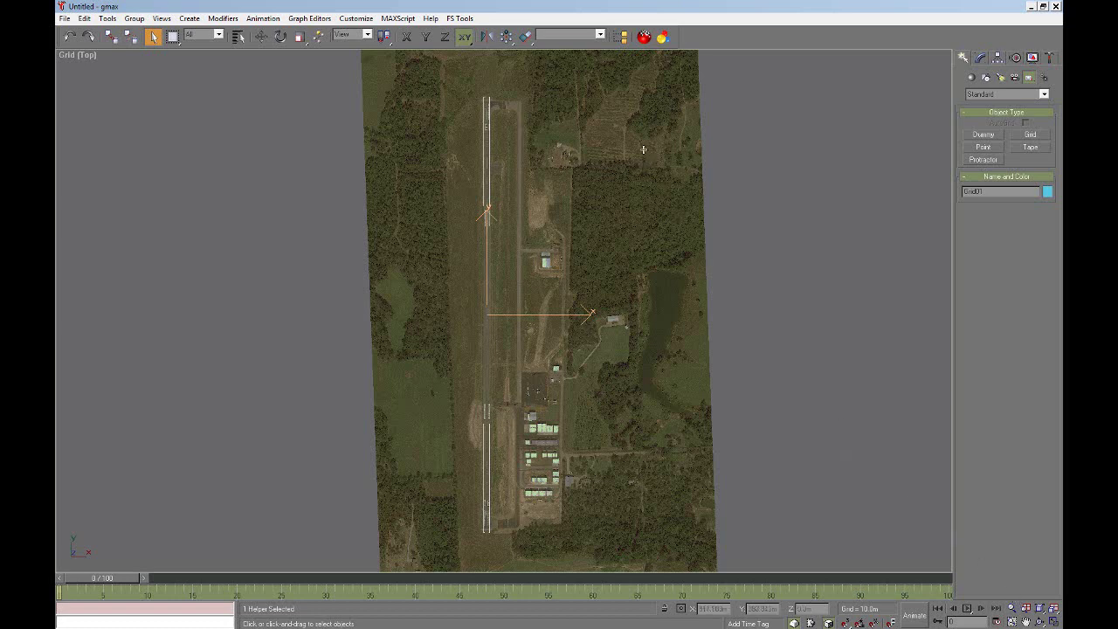
pyautogui.click(1026, 621)
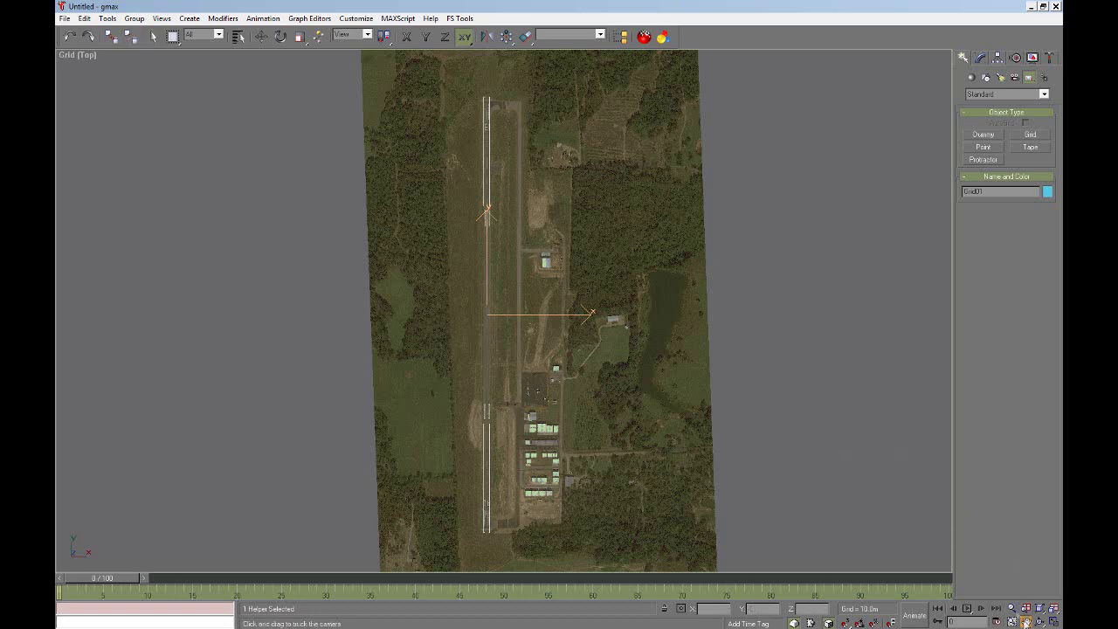
pyautogui.moveTo(579, 391); pyautogui.dragTo(609, 360)
pyautogui.scroll(8, 569, 392)
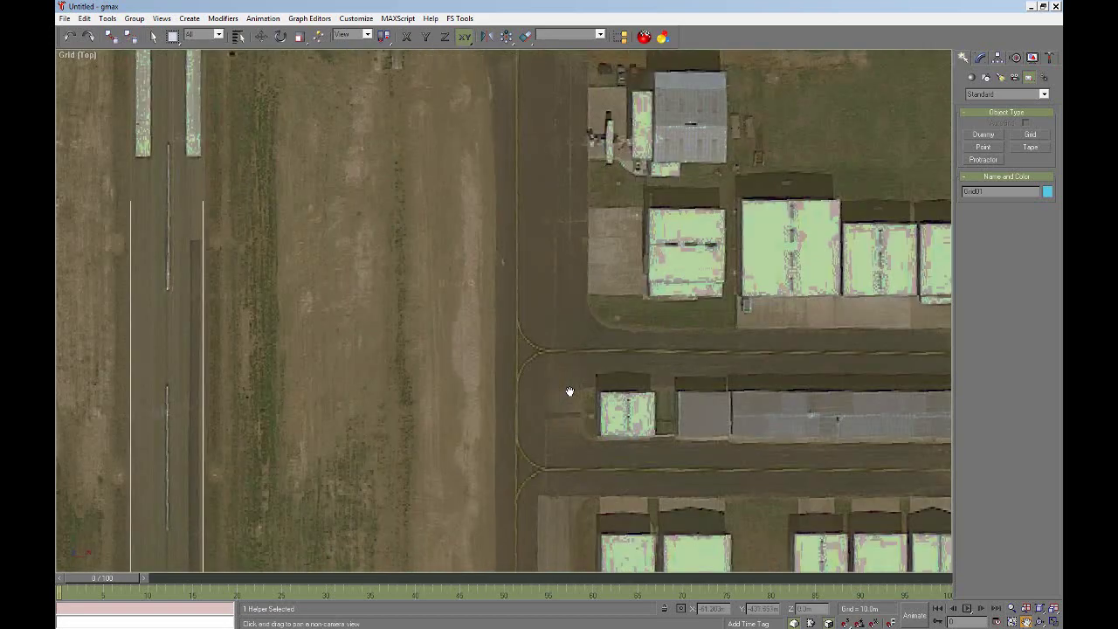
pyautogui.scroll(-5, 569, 390)
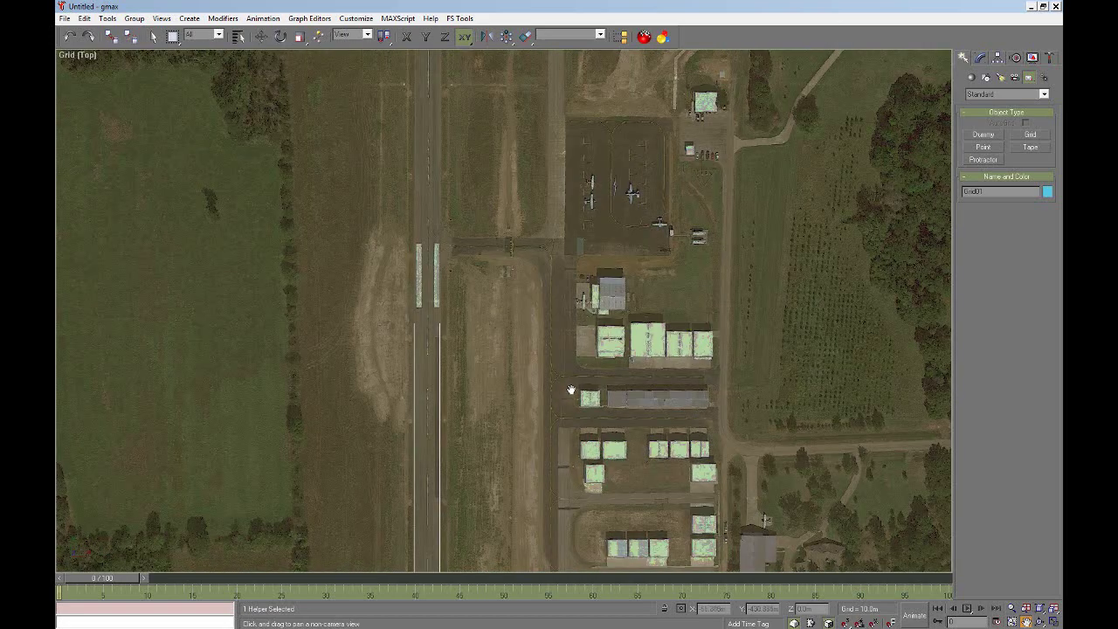
pyautogui.moveTo(579, 271); pyautogui.dragTo(569, 350)
pyautogui.moveTo(573, 218); pyautogui.dragTo(571, 344)
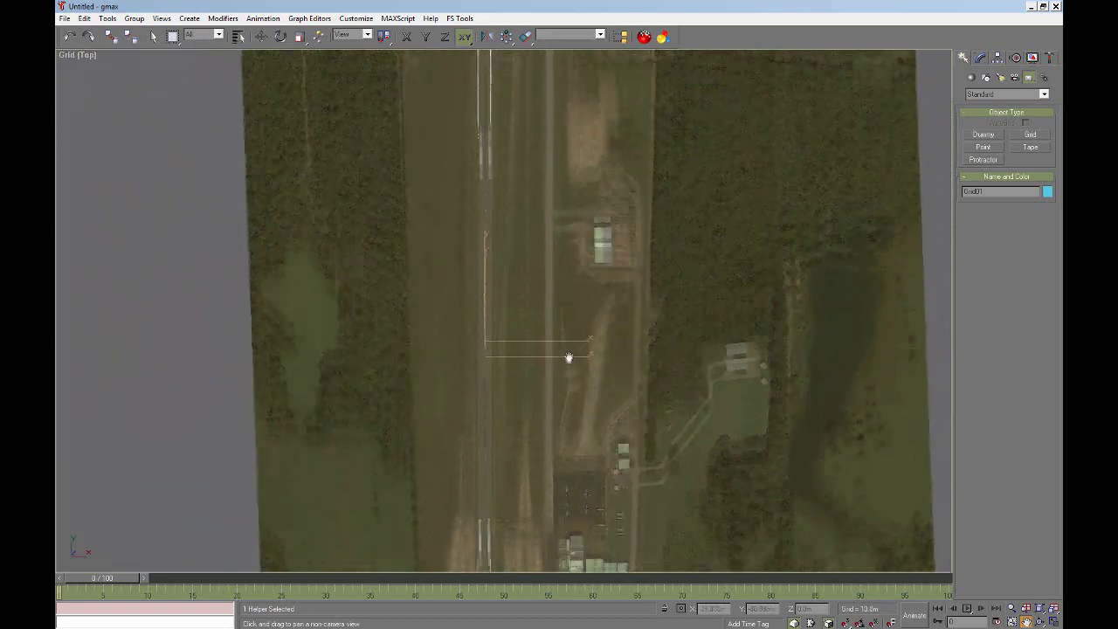
pyautogui.moveTo(570, 230); pyautogui.dragTo(571, 326)
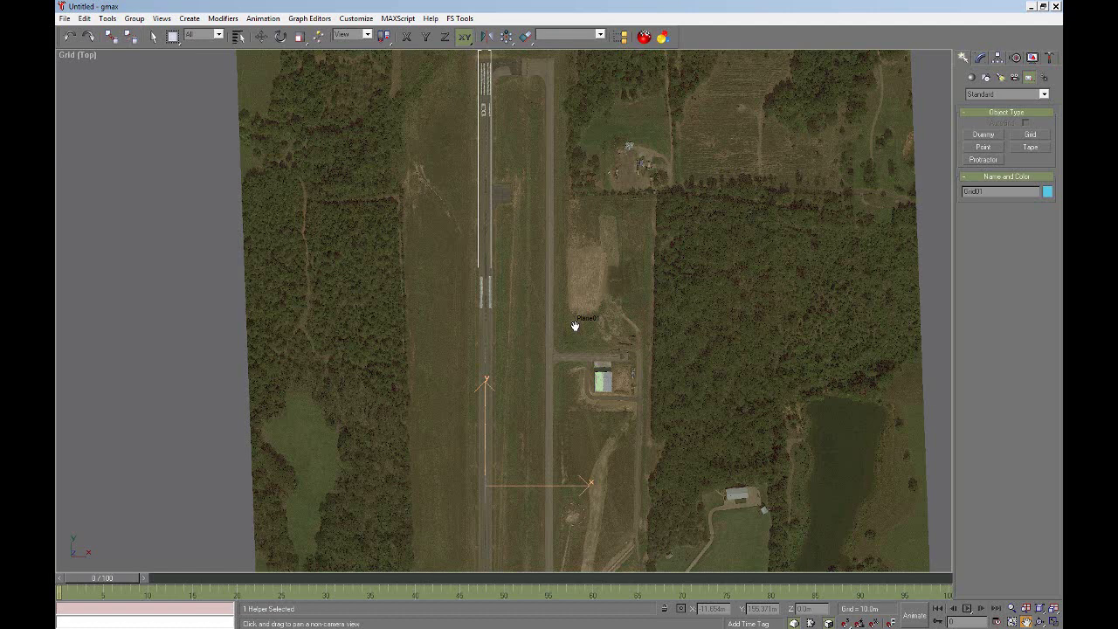
pyautogui.moveTo(638, 292); pyautogui.dragTo(649, 332)
pyautogui.rightClick(650, 327)
# - Clear the grid selection and select the satellite-textured plane
pyautogui.click(895, 273)
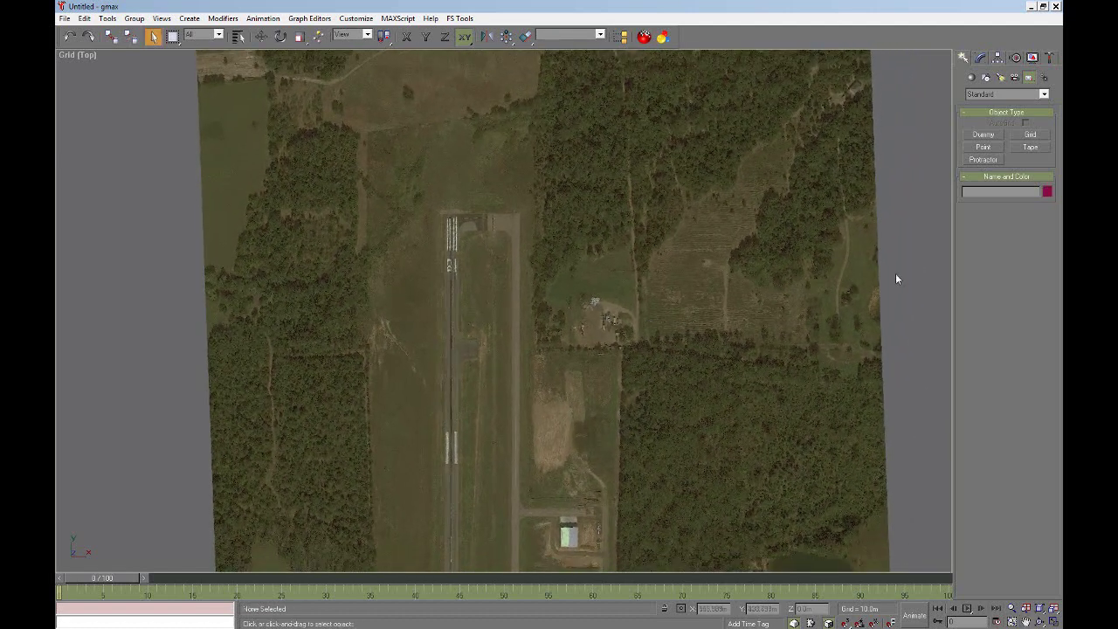
pyautogui.click(641, 295)
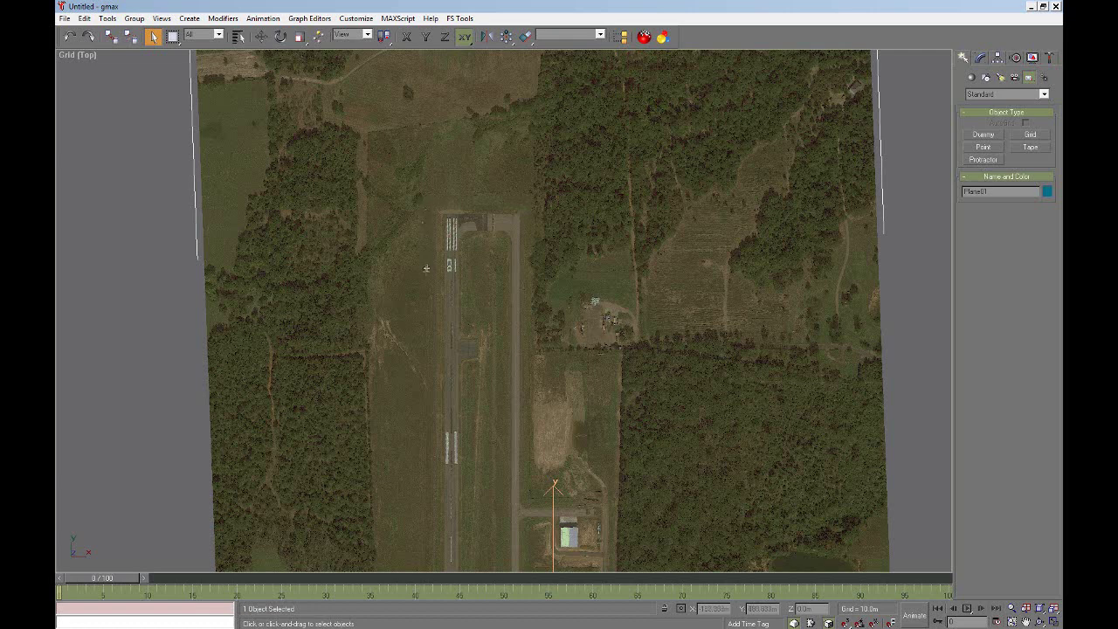
pyautogui.click(1026, 620)
pyautogui.scroll(-5, 549, 332)
pyautogui.moveTo(568, 287); pyautogui.dragTo(566, 286)
pyautogui.rightClick(566, 287)
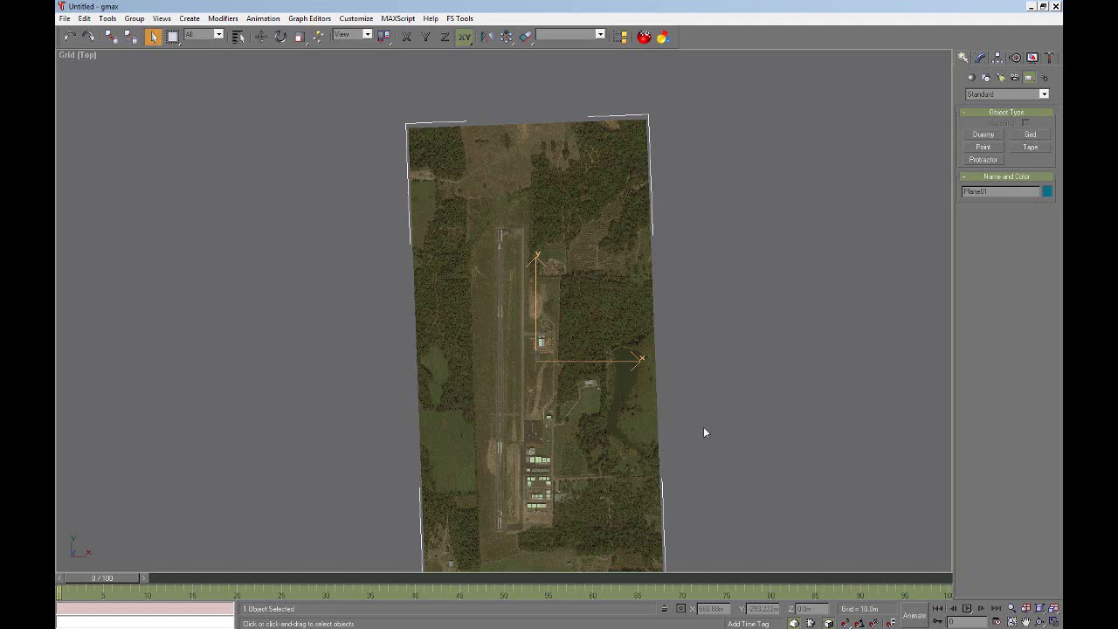
# - Examine the runway 18 threshold, its connecting taxiway and the upper part of the runway on the satellite image
pyautogui.click(1025, 621)
pyautogui.moveTo(702, 331); pyautogui.dragTo(700, 367)
pyautogui.scroll(10, 524, 260)
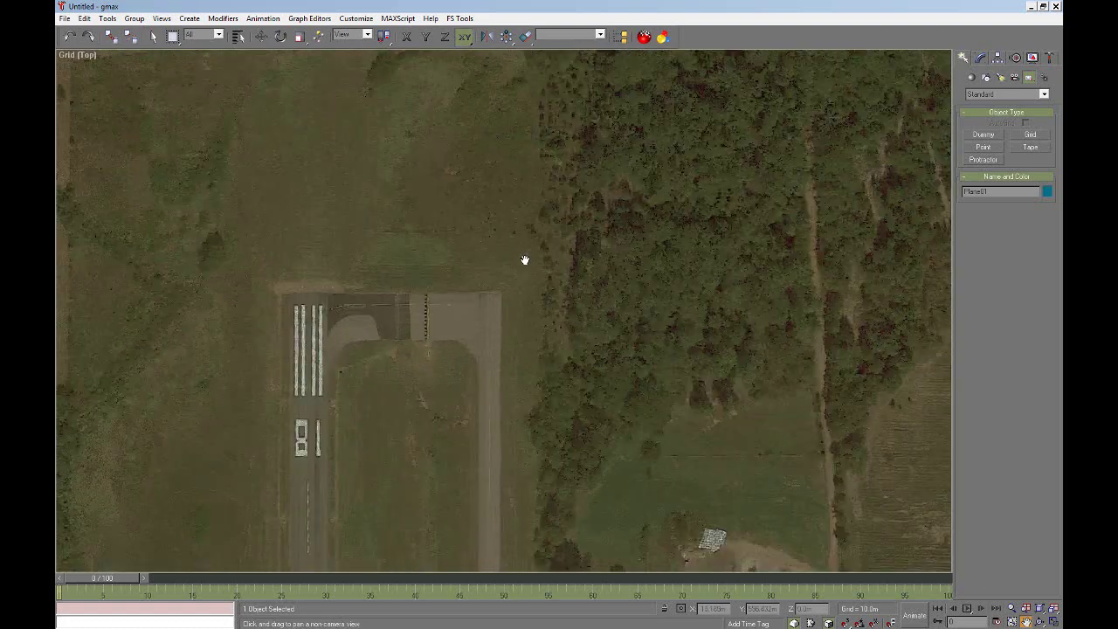
pyautogui.scroll(2, 525, 261)
pyautogui.moveTo(502, 280); pyautogui.dragTo(597, 226)
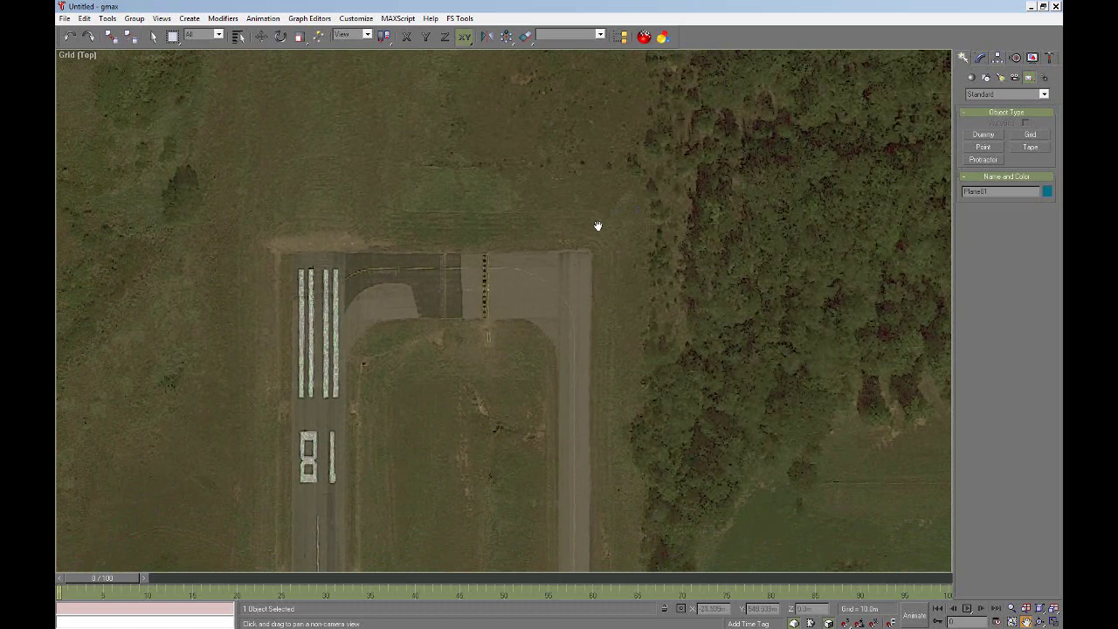
pyautogui.moveTo(556, 266); pyautogui.dragTo(617, 209)
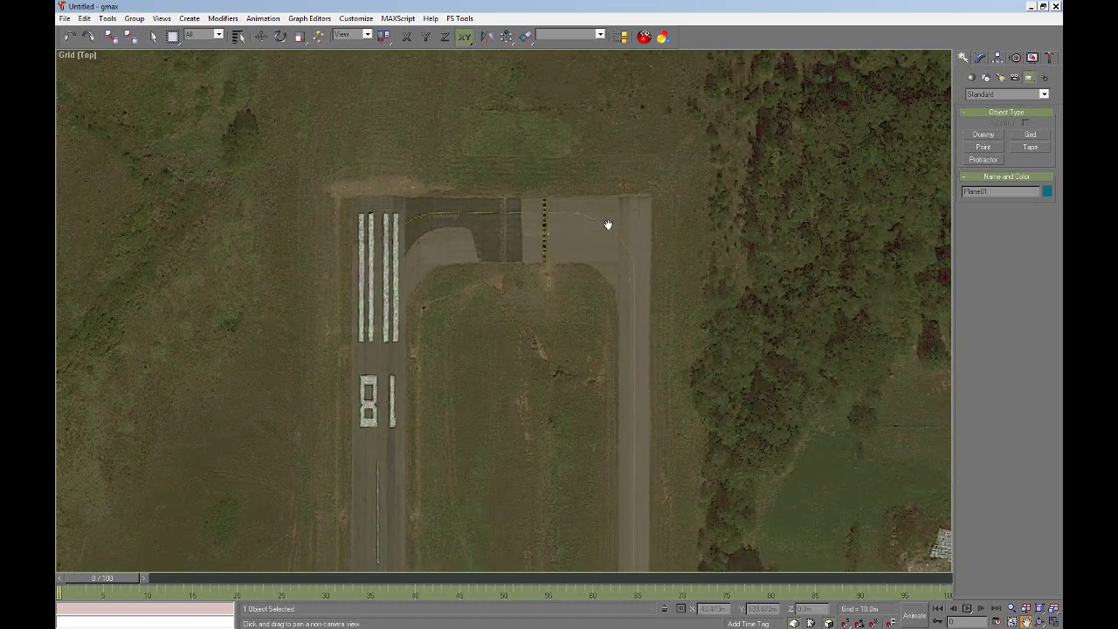
pyautogui.moveTo(606, 224)
pyautogui.mouseDown()
pyautogui.moveTo(633, 207)
pyautogui.moveTo(616, 208)
pyautogui.mouseUp()
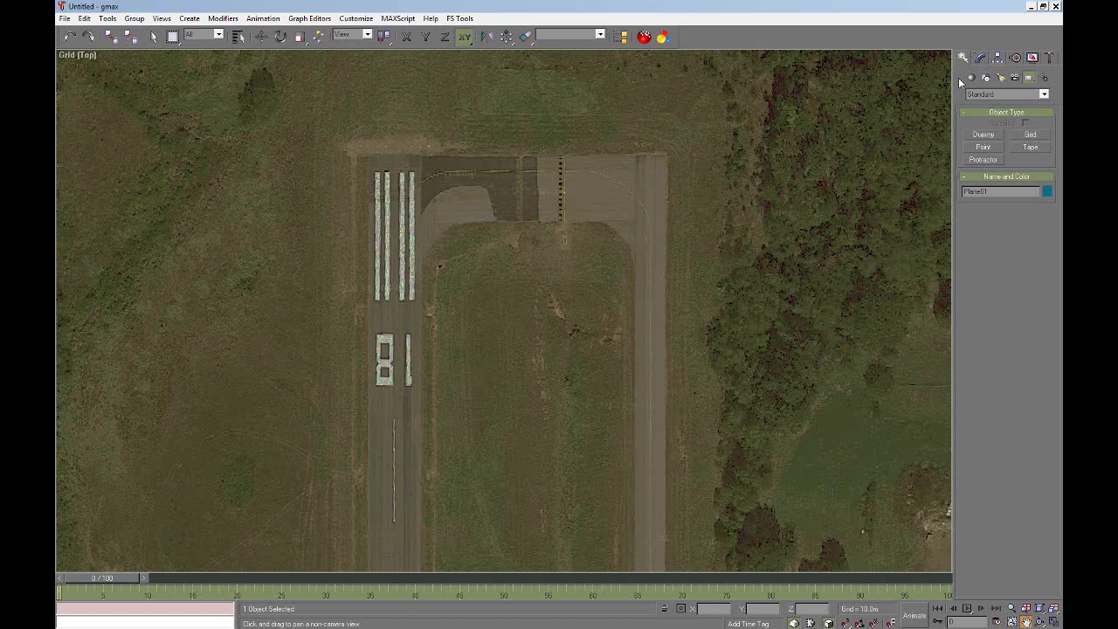
pyautogui.moveTo(734, 247); pyautogui.dragTo(731, 280)
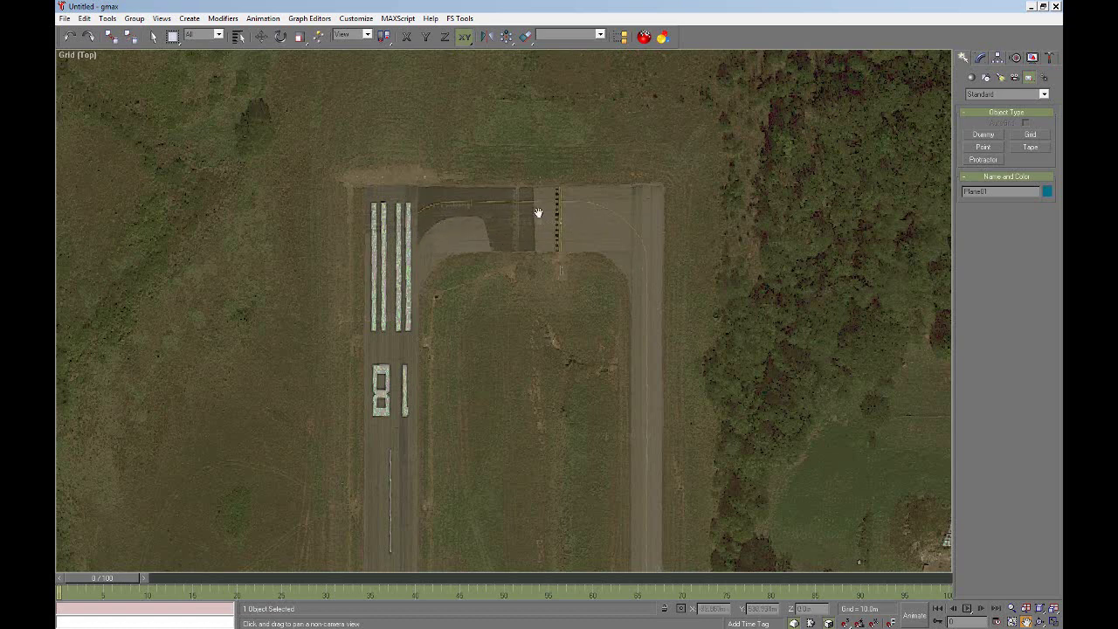
pyautogui.moveTo(620, 289); pyautogui.dragTo(609, 260)
pyautogui.scroll(-5, 625, 297)
pyautogui.moveTo(641, 341); pyautogui.dragTo(627, 257)
pyautogui.moveTo(619, 405); pyautogui.dragTo(559, 373)
pyautogui.moveTo(596, 438); pyautogui.dragTo(589, 414)
pyautogui.scroll(5, 629, 294)
pyautogui.scroll(-7, 559, 323)
pyautogui.moveTo(545, 440); pyautogui.dragTo(542, 305)
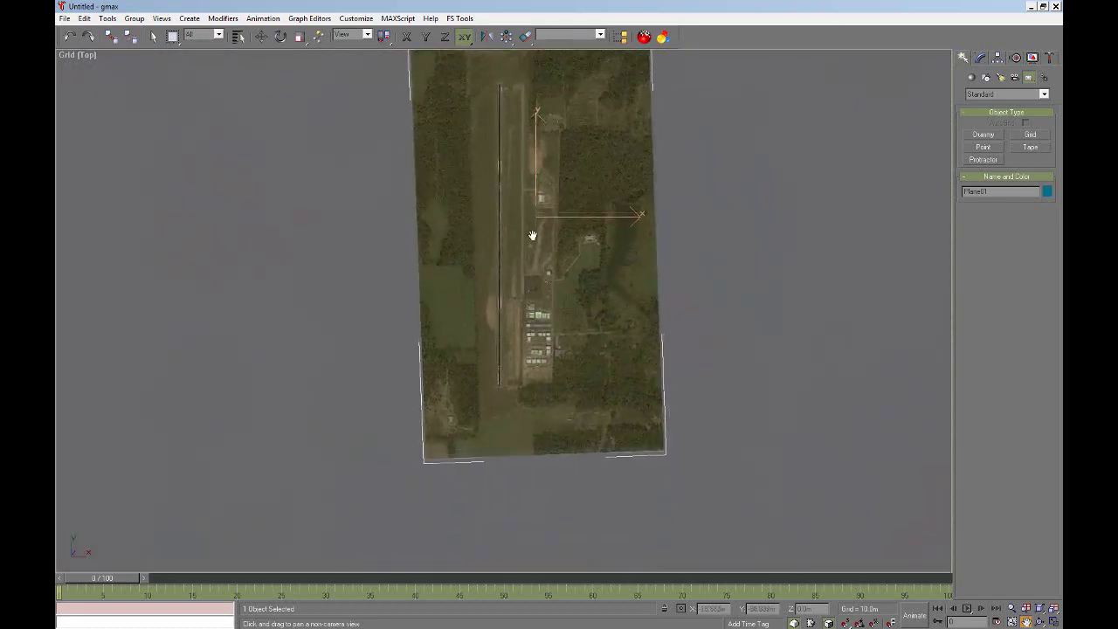
# - Examine the hangar rows and their taxilanes, down to the runway 36 threshold and its taxiway entrance
pyautogui.scroll(2, 543, 305)
pyautogui.scroll(7, 542, 305)
pyautogui.moveTo(482, 323); pyautogui.dragTo(489, 294)
pyautogui.scroll(1, 480, 269)
pyautogui.scroll(1, 480, 269)
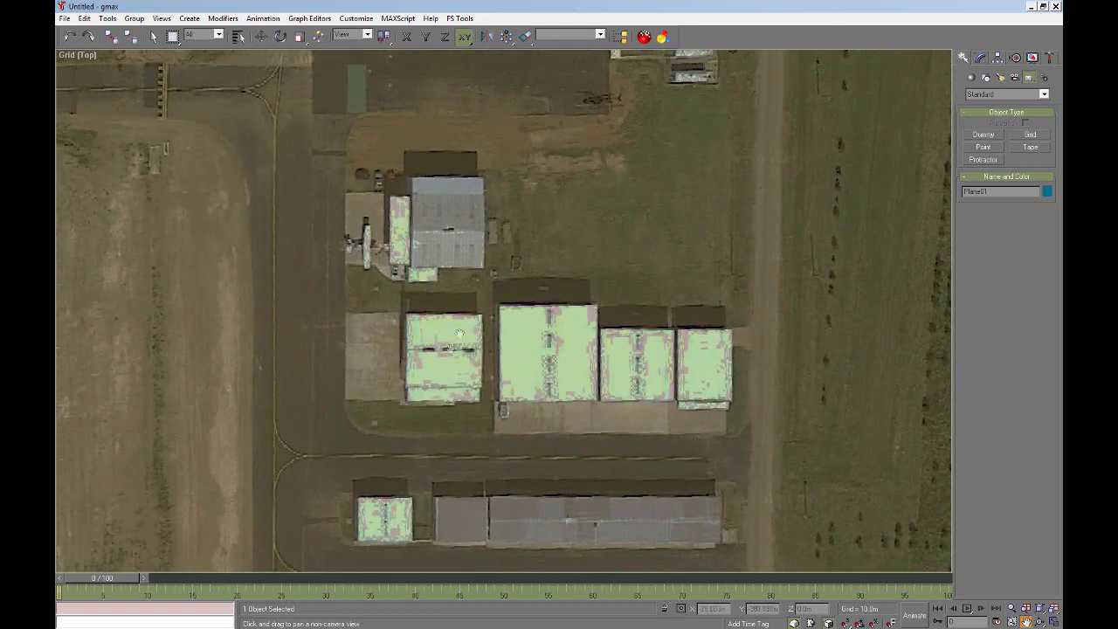
pyautogui.moveTo(582, 439); pyautogui.dragTo(550, 267)
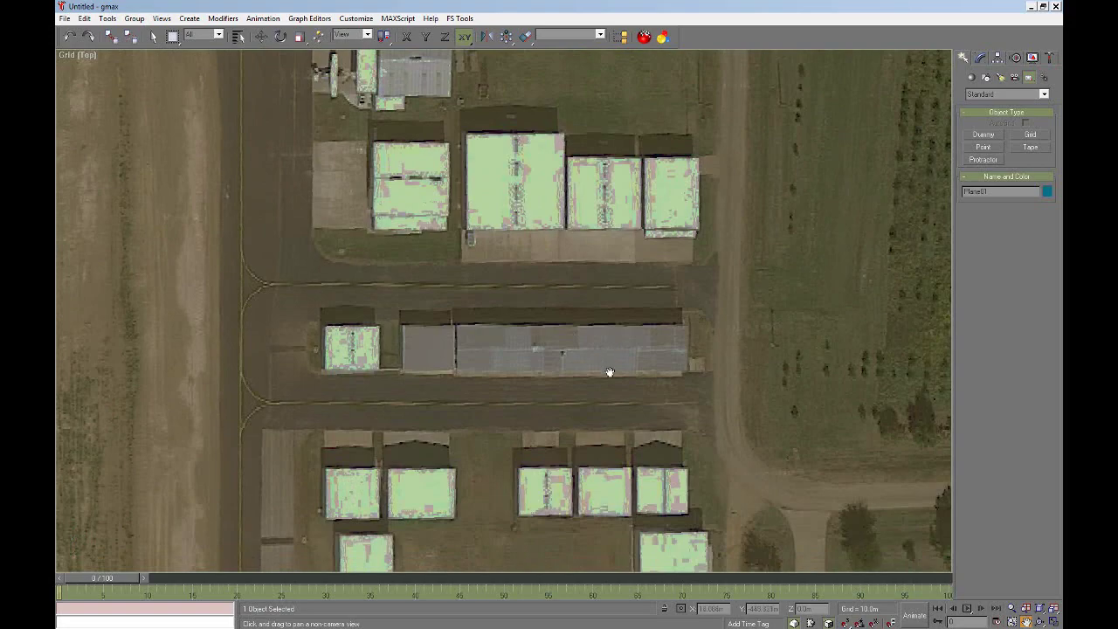
pyautogui.moveTo(606, 372); pyautogui.dragTo(560, 173)
pyautogui.moveTo(537, 319); pyautogui.dragTo(525, 170)
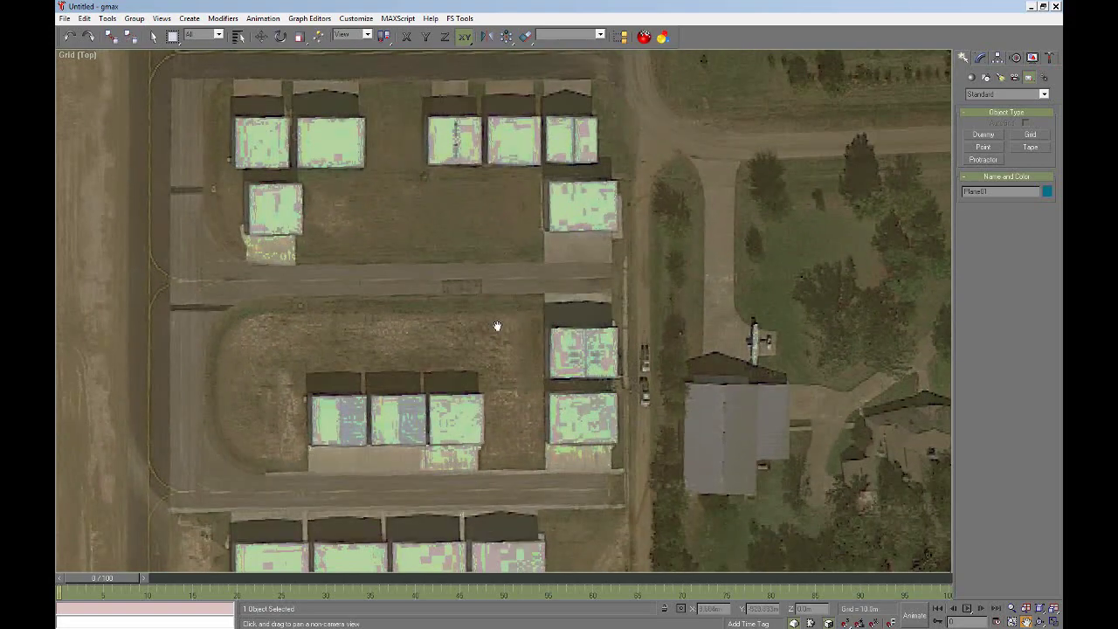
pyautogui.moveTo(497, 324); pyautogui.dragTo(489, 159)
pyautogui.moveTo(436, 361); pyautogui.dragTo(582, 267)
pyautogui.scroll(-2, 529, 381)
pyautogui.moveTo(529, 382); pyautogui.dragTo(568, 324)
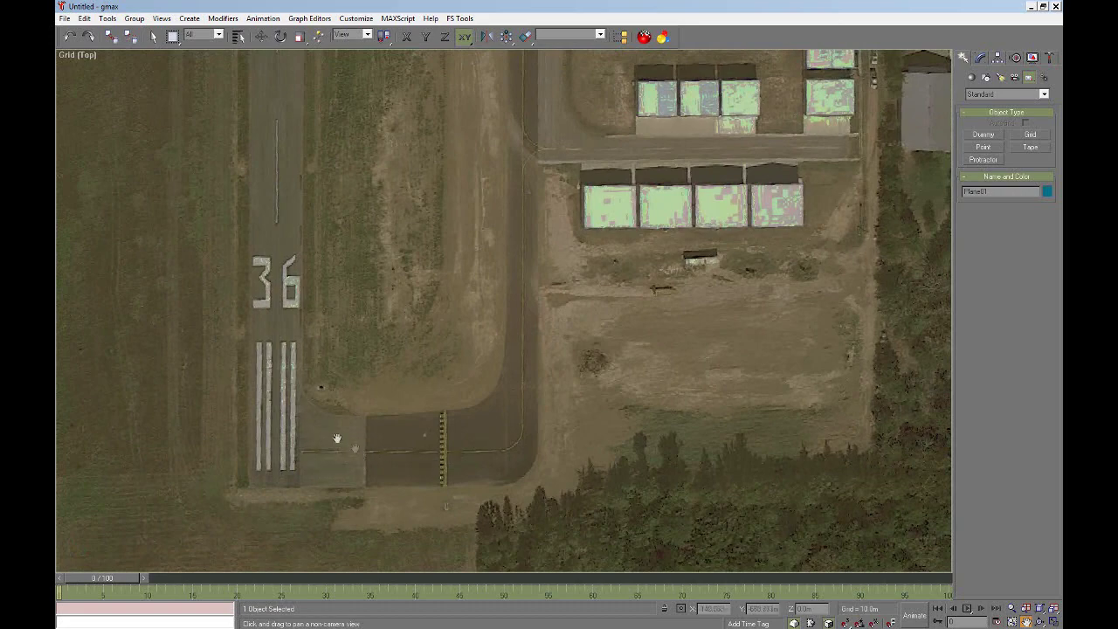
pyautogui.moveTo(536, 237); pyautogui.dragTo(534, 433)
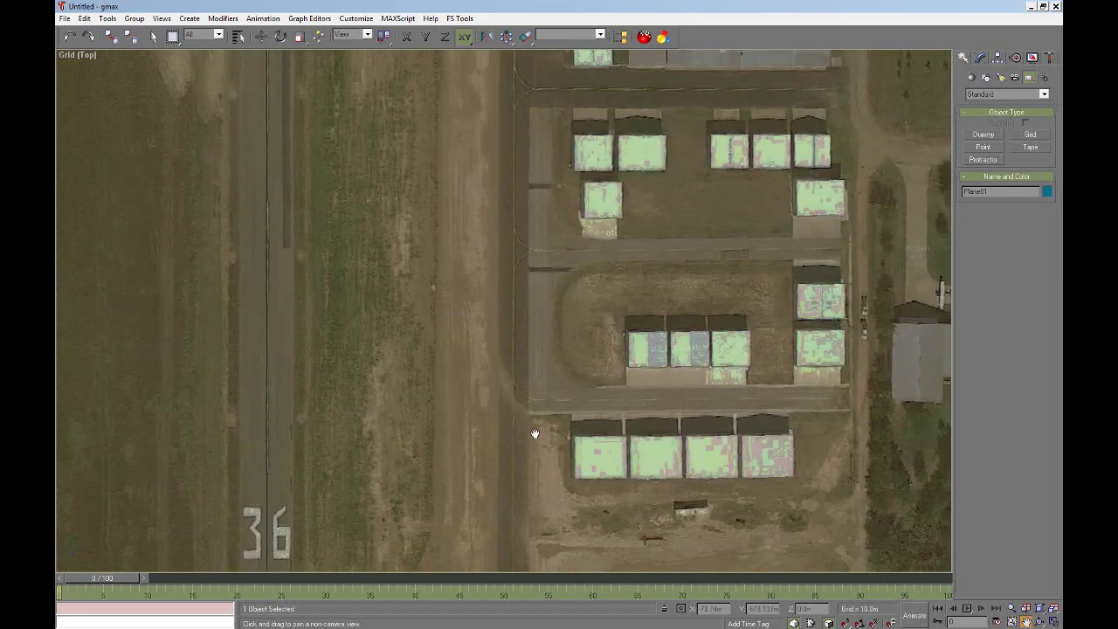
# - Examine the apron, hangars and parallel taxiway along the runway, ending at the runway 18 end
pyautogui.scroll(-8, 536, 410)
pyautogui.scroll(2, 599, 400)
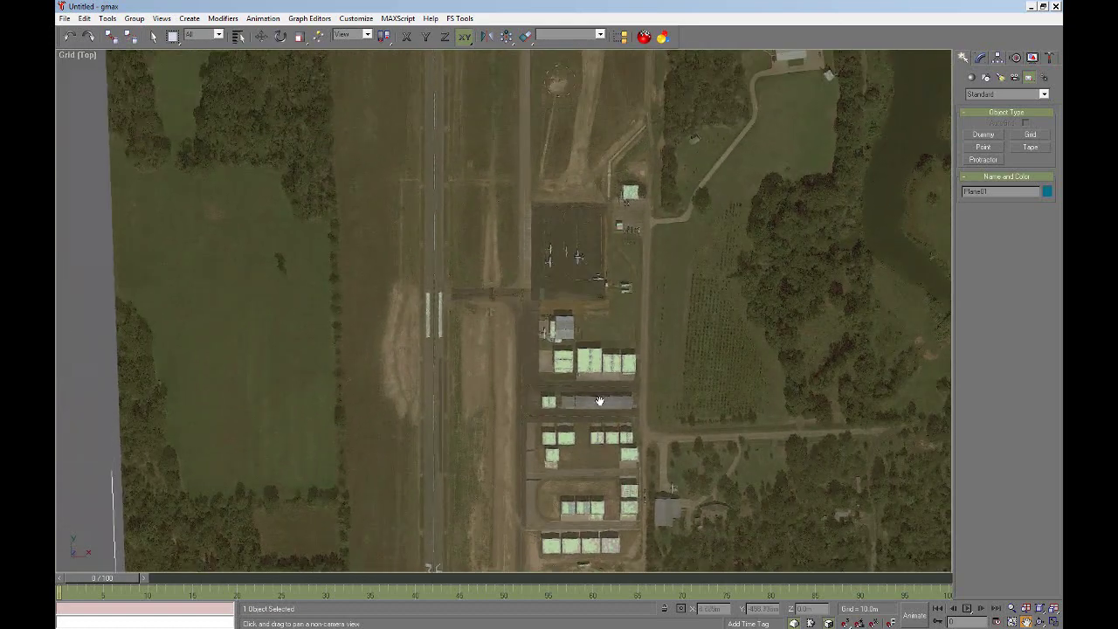
pyautogui.moveTo(589, 282); pyautogui.dragTo(585, 343)
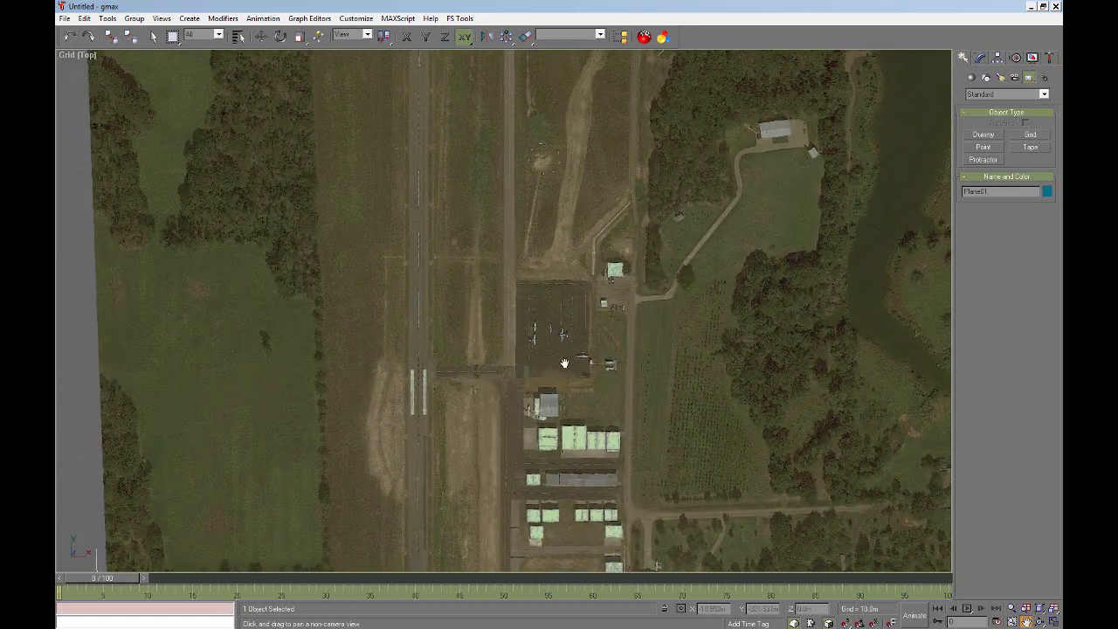
pyautogui.moveTo(534, 373); pyautogui.dragTo(502, 225)
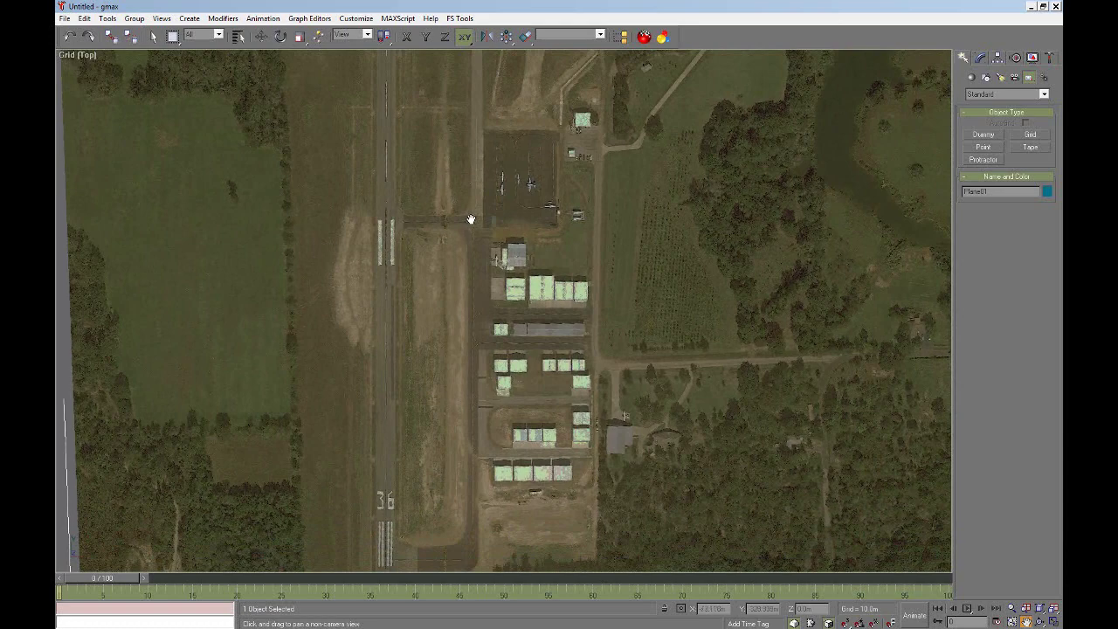
pyautogui.moveTo(487, 233); pyautogui.dragTo(501, 381)
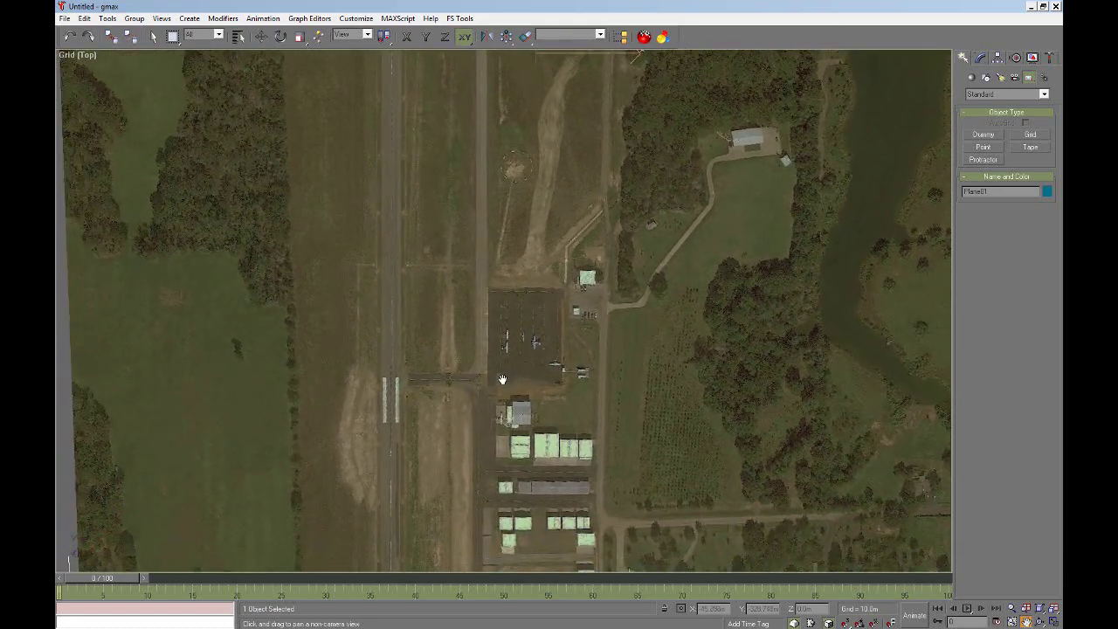
pyautogui.moveTo(478, 249); pyautogui.dragTo(482, 503)
pyautogui.moveTo(452, 321); pyautogui.dragTo(481, 517)
pyautogui.moveTo(478, 263); pyautogui.dragTo(481, 467)
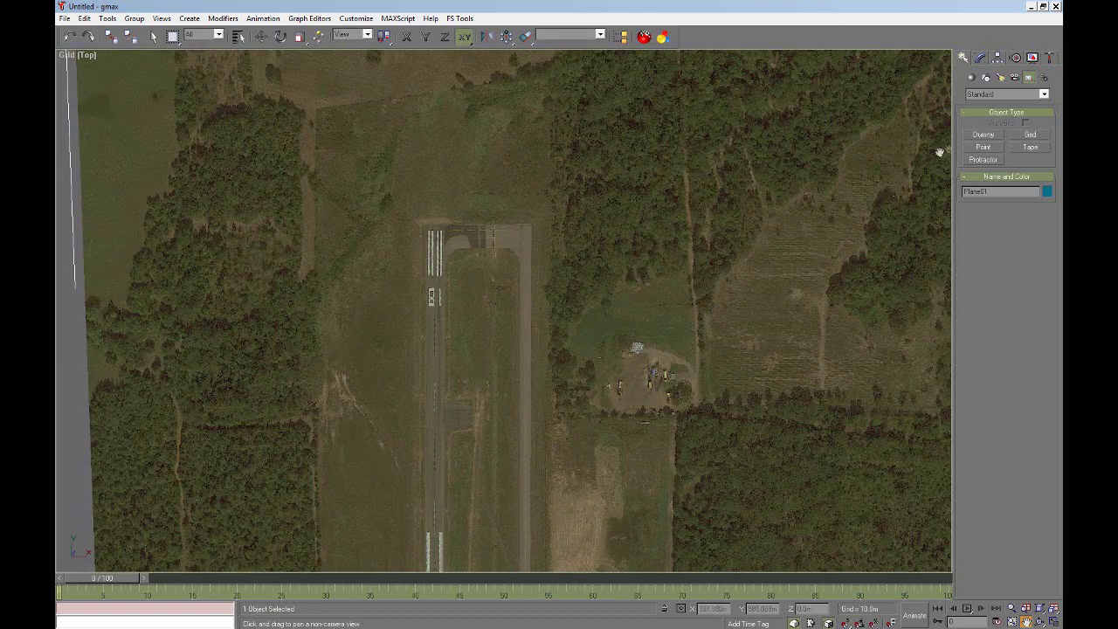
# - Draw a spline rectangle about 340 m long over the runway surface, starting at the runway 18 end
pyautogui.click(980, 59)
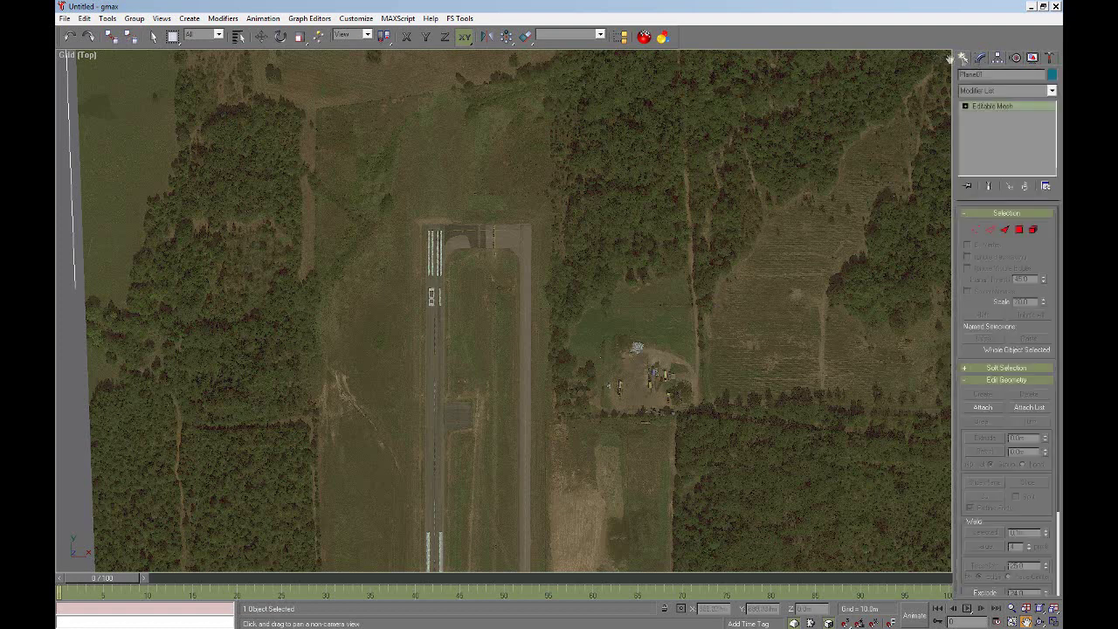
pyautogui.click(964, 58)
pyautogui.click(970, 79)
pyautogui.click(986, 79)
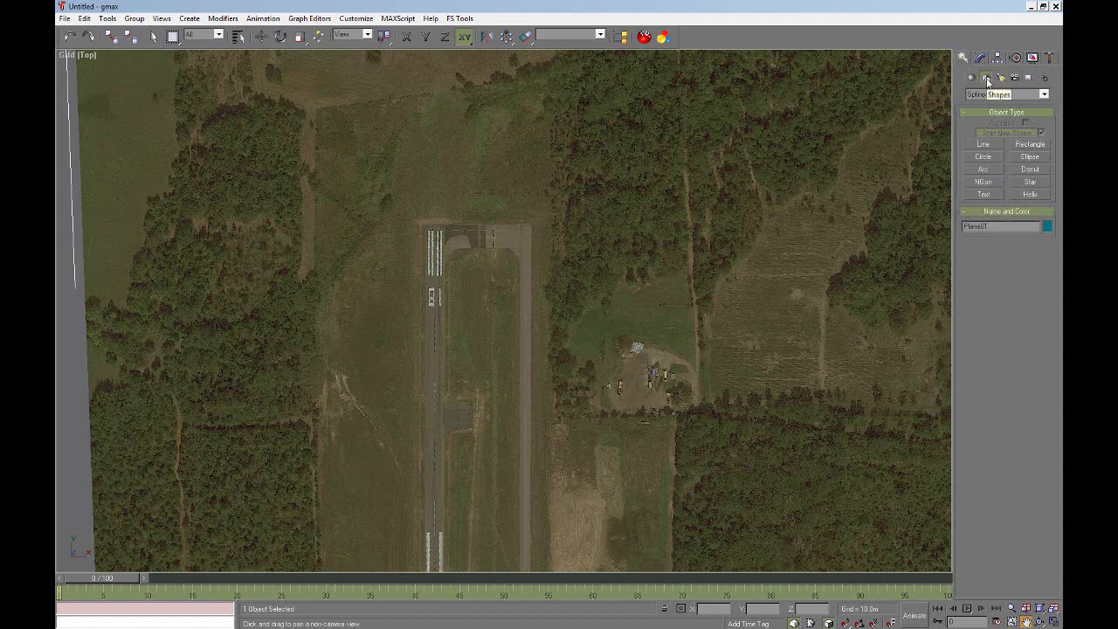
pyautogui.click(1022, 146)
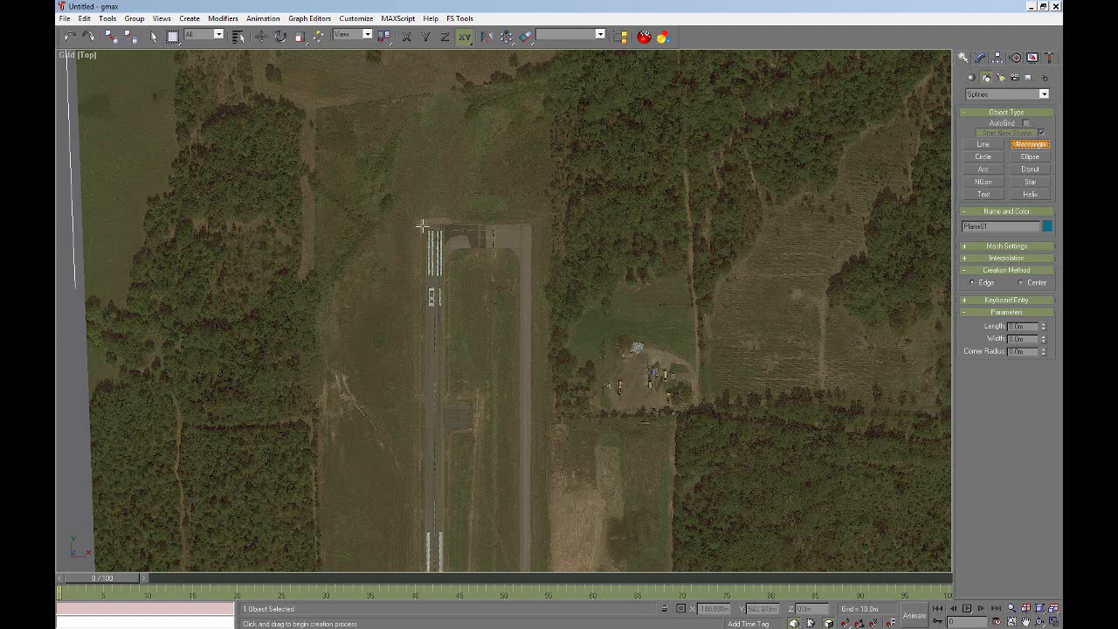
pyautogui.moveTo(427, 222)
pyautogui.mouseDown()
pyautogui.moveTo(452, 377)
pyautogui.moveTo(428, 603)
pyautogui.moveTo(441, 560)
pyautogui.mouseUp()
# - Move the rectangle along the runway to about the runway's midpoint
pyautogui.scroll(-6, 469, 539)
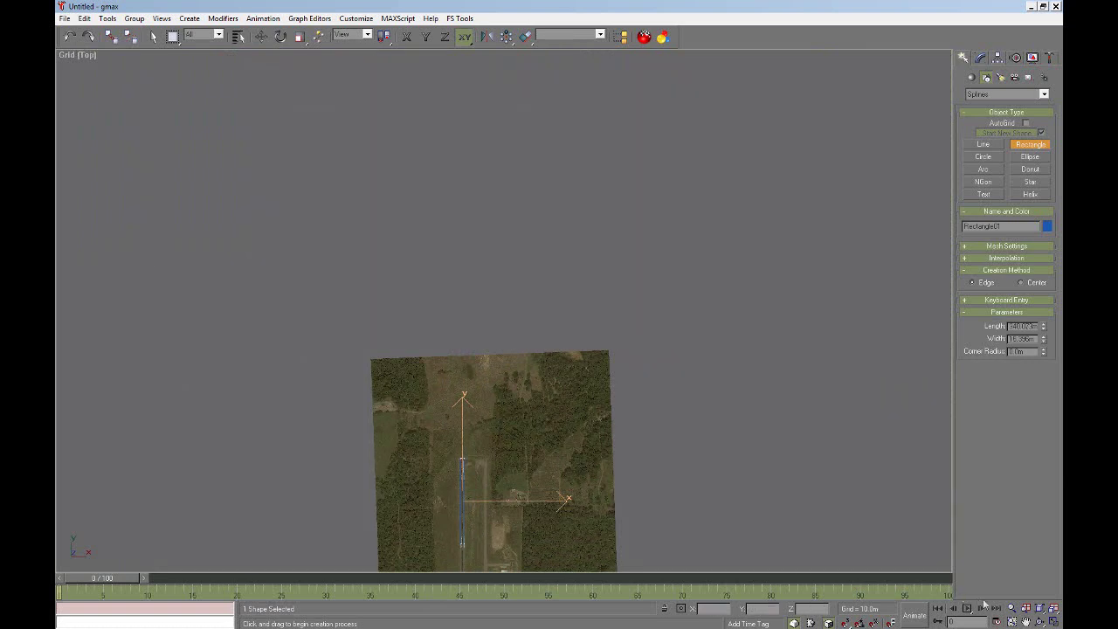
pyautogui.click(1026, 622)
pyautogui.moveTo(664, 465); pyautogui.dragTo(628, 231)
pyautogui.rightClick(553, 299)
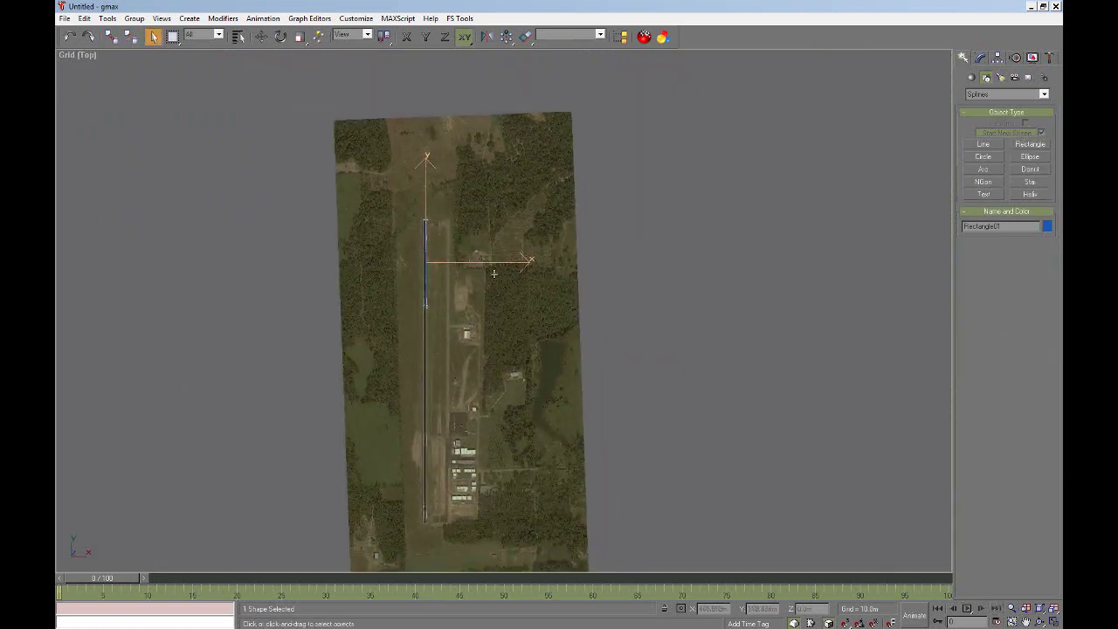
pyautogui.click(261, 36)
pyautogui.moveTo(530, 169); pyautogui.dragTo(530, 291)
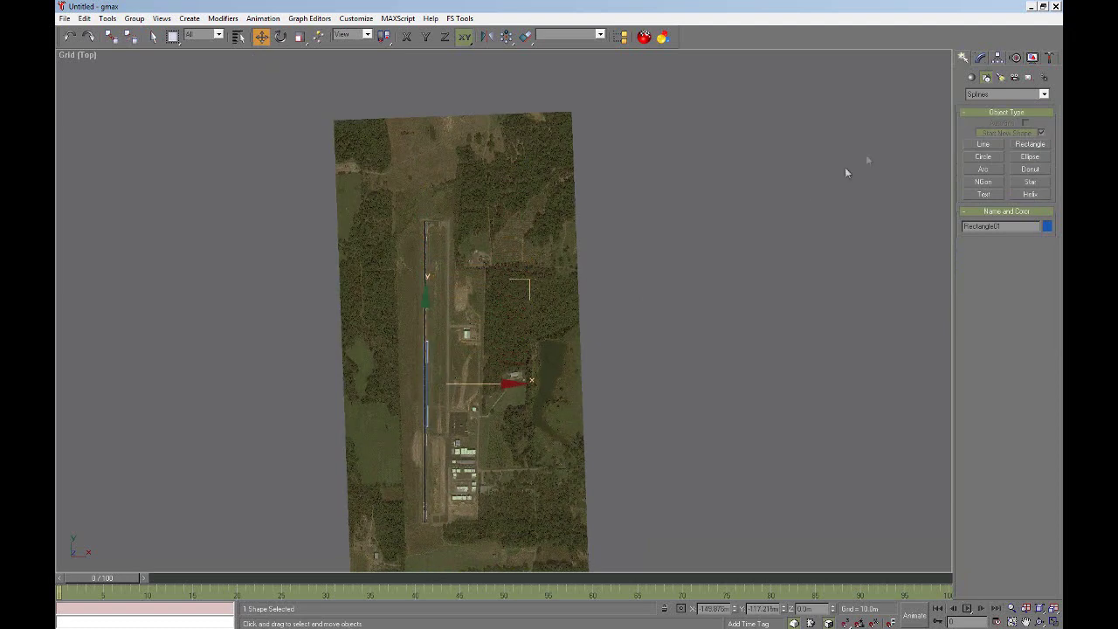
# - Set the runway rectangle's length to 1222 m
pyautogui.click(980, 59)
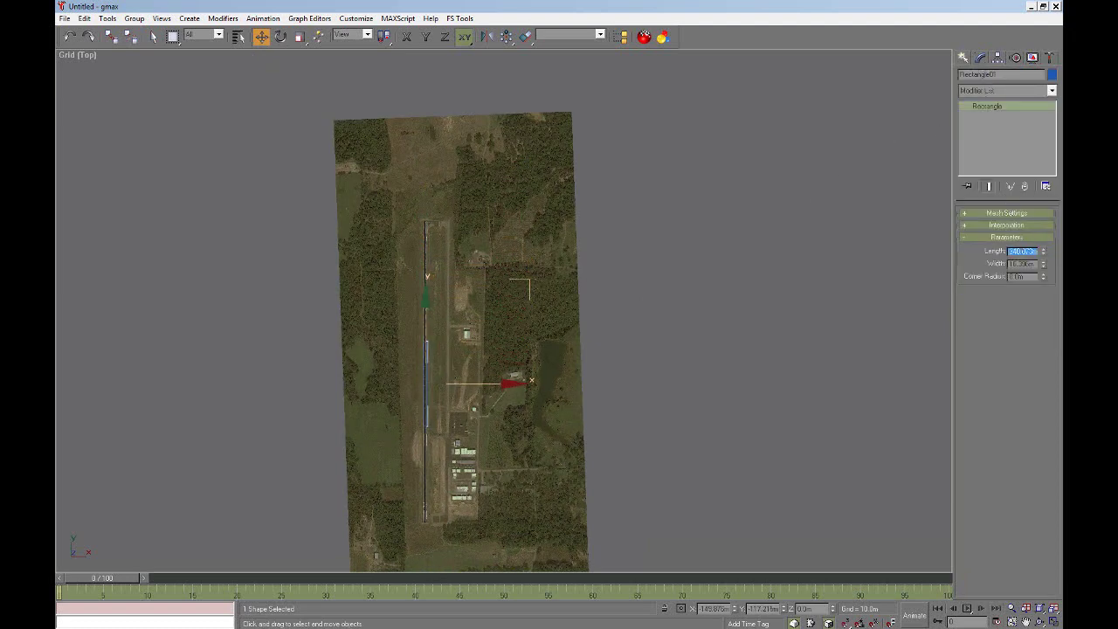
pyautogui.write('1222')
pyautogui.press('Tab')
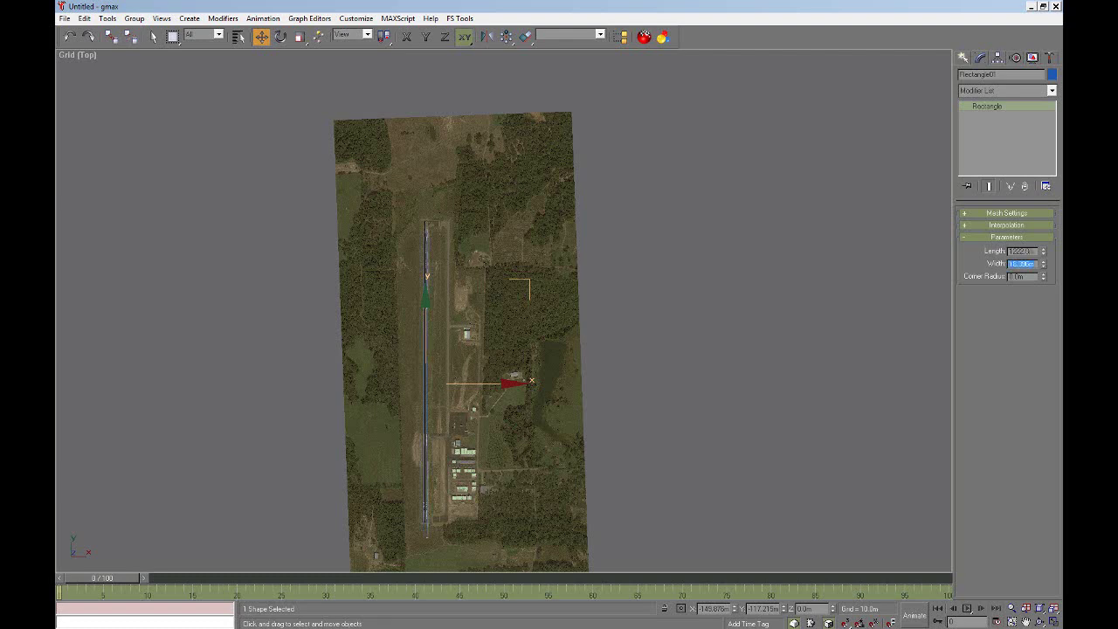
# - Move the rectangle up along the runway so its upper edge meets the pavement edge at the runway 18 end
pyautogui.click(1026, 621)
pyautogui.moveTo(506, 331); pyautogui.dragTo(539, 342)
pyautogui.scroll(5, 461, 404)
pyautogui.rightClick(468, 401)
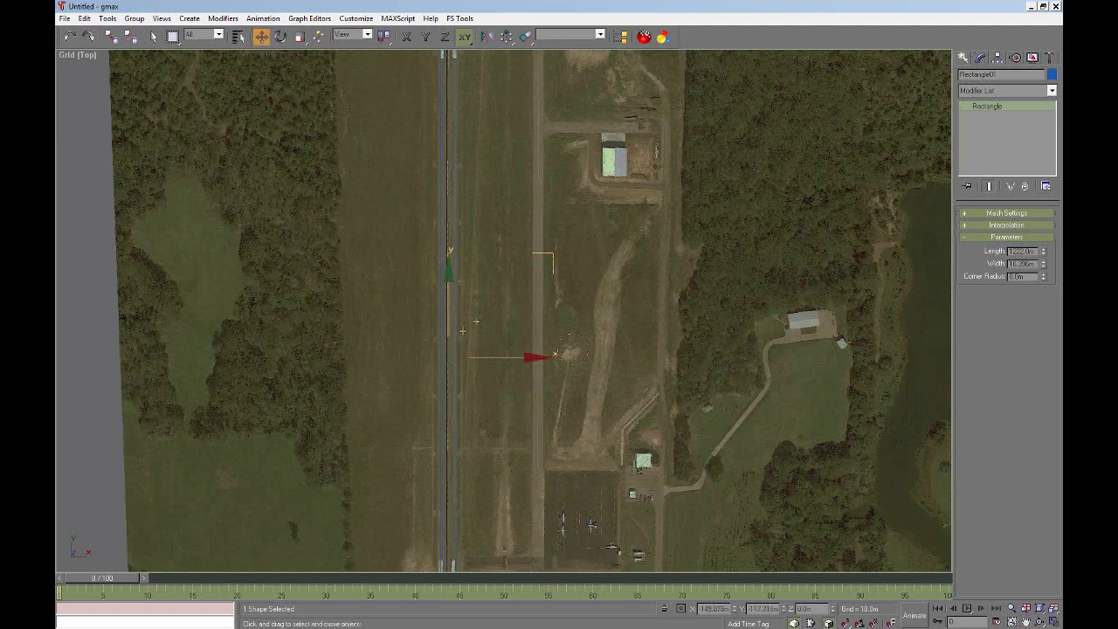
pyautogui.click(1027, 621)
pyautogui.moveTo(719, 312); pyautogui.dragTo(554, 442)
pyautogui.moveTo(502, 157); pyautogui.dragTo(517, 274)
pyautogui.scroll(4, 480, 288)
pyautogui.rightClick(480, 290)
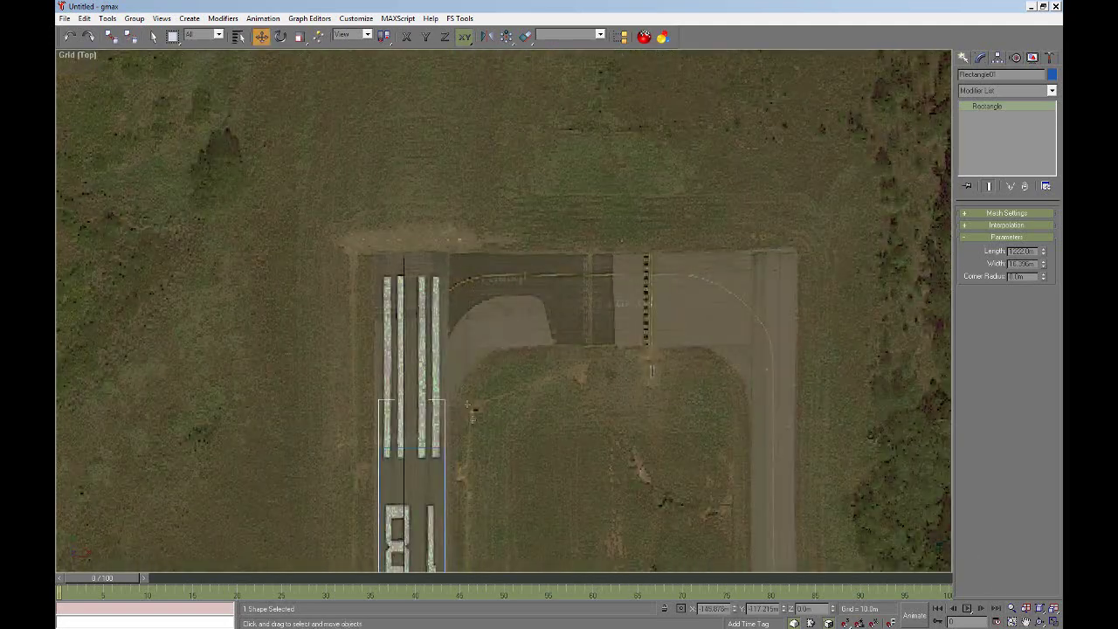
pyautogui.moveTo(435, 449); pyautogui.dragTo(435, 256)
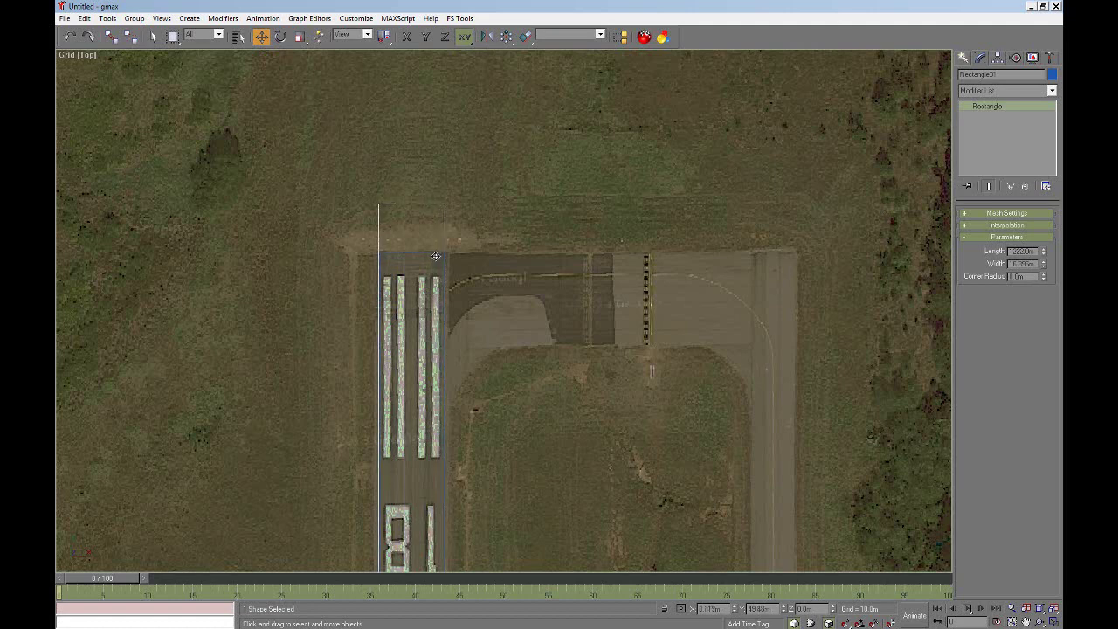
# - Check the rectangle's lower edge and sides against the pavement at the runway 36 end
pyautogui.click(1038, 609)
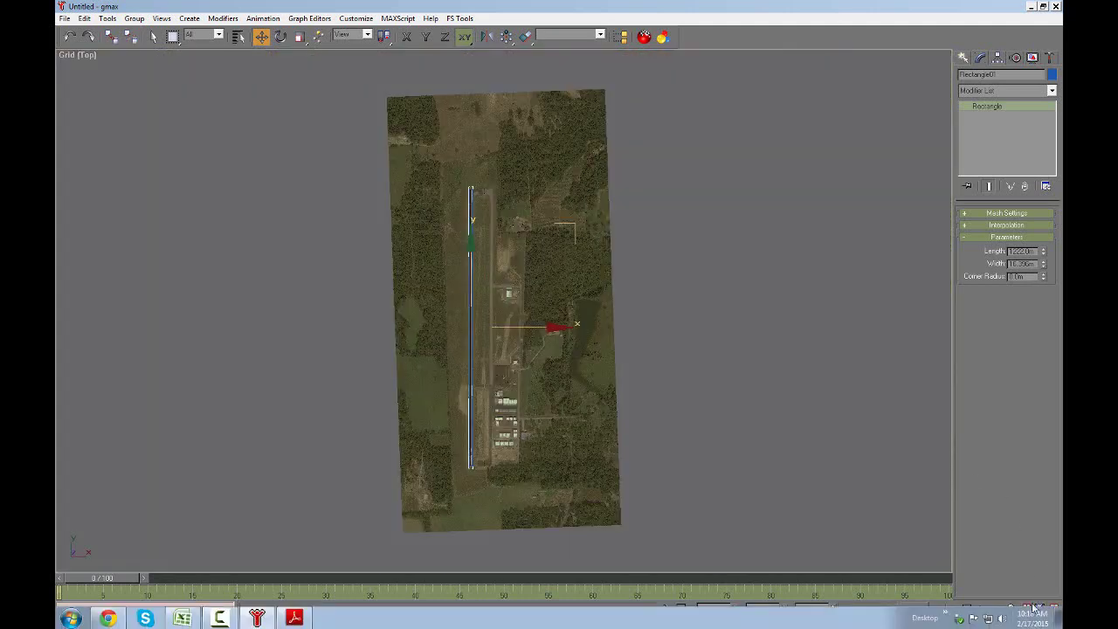
pyautogui.click(1026, 621)
pyautogui.moveTo(496, 440); pyautogui.dragTo(540, 345)
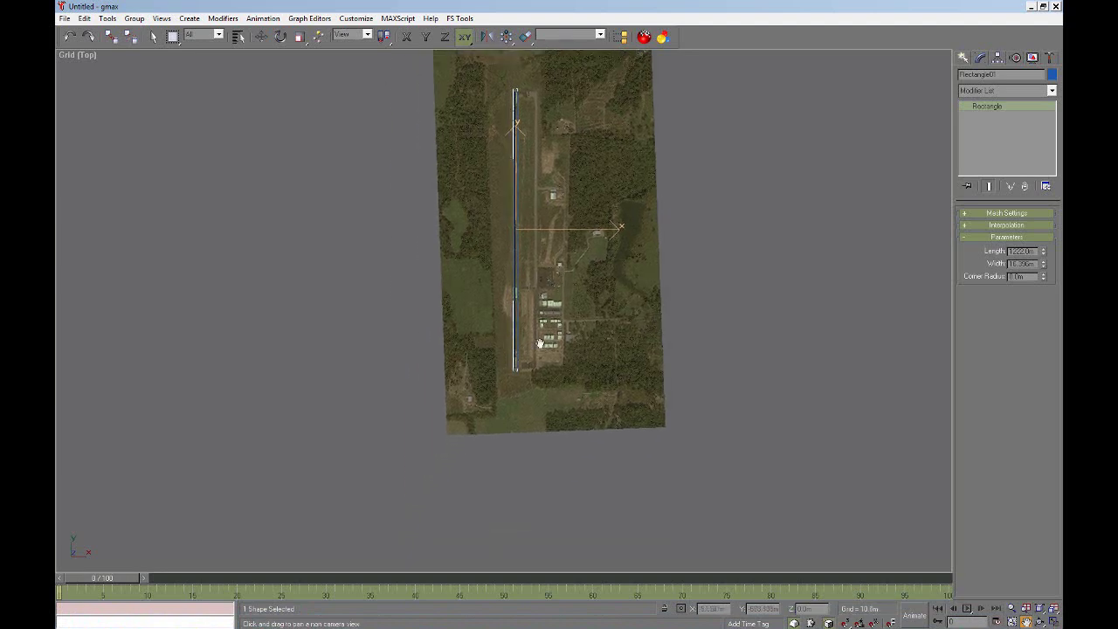
pyautogui.scroll(8, 531, 368)
pyautogui.scroll(3, 330, 358)
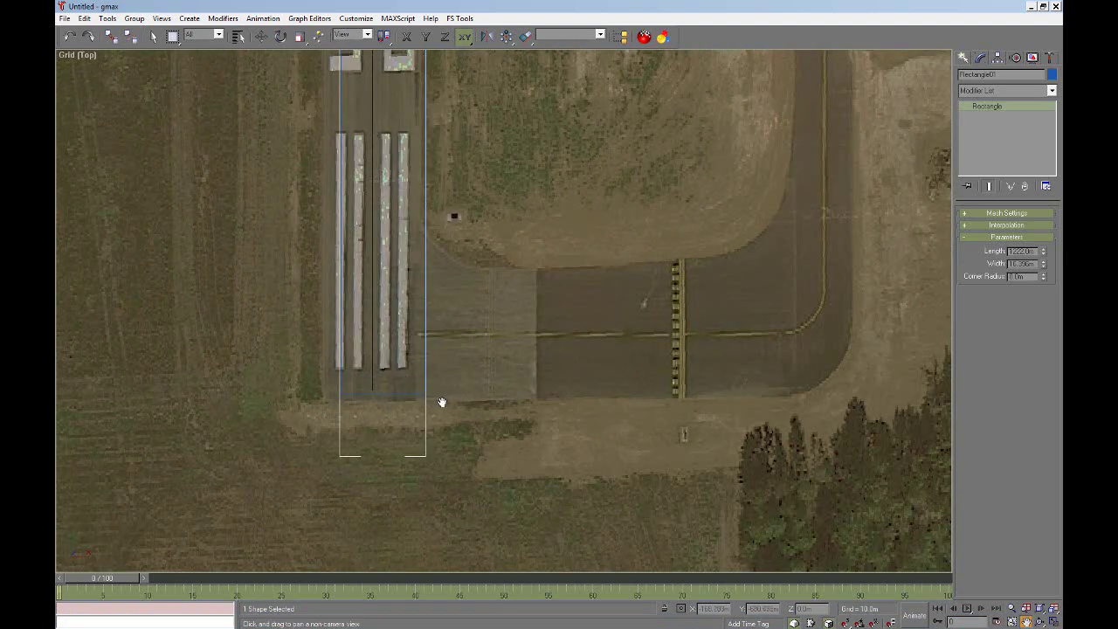
pyautogui.moveTo(557, 375); pyautogui.dragTo(563, 382)
pyautogui.rightClick(565, 382)
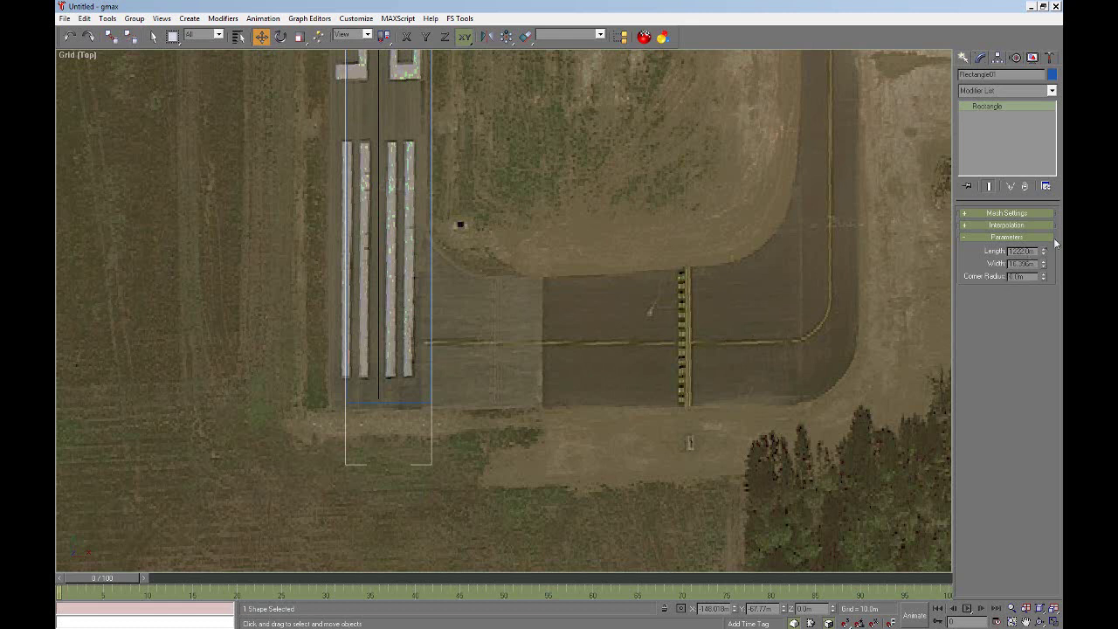
# - Set the runway rectangle's length to 1223 m and move it onto the runway's south end
pyautogui.press('Tab')
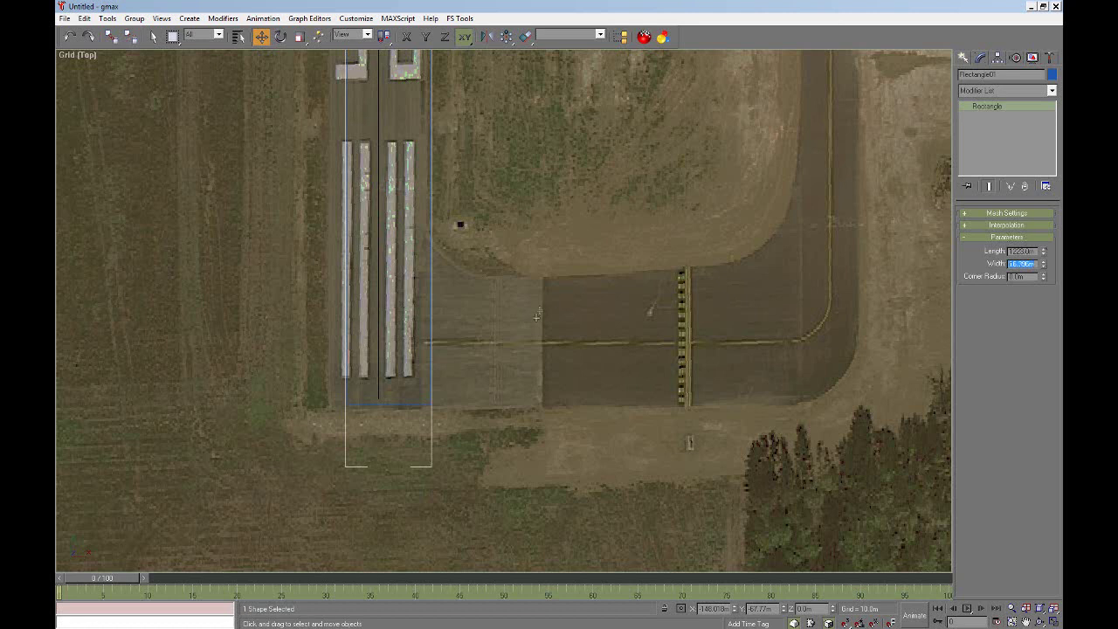
pyautogui.moveTo(394, 405); pyautogui.dragTo(384, 400)
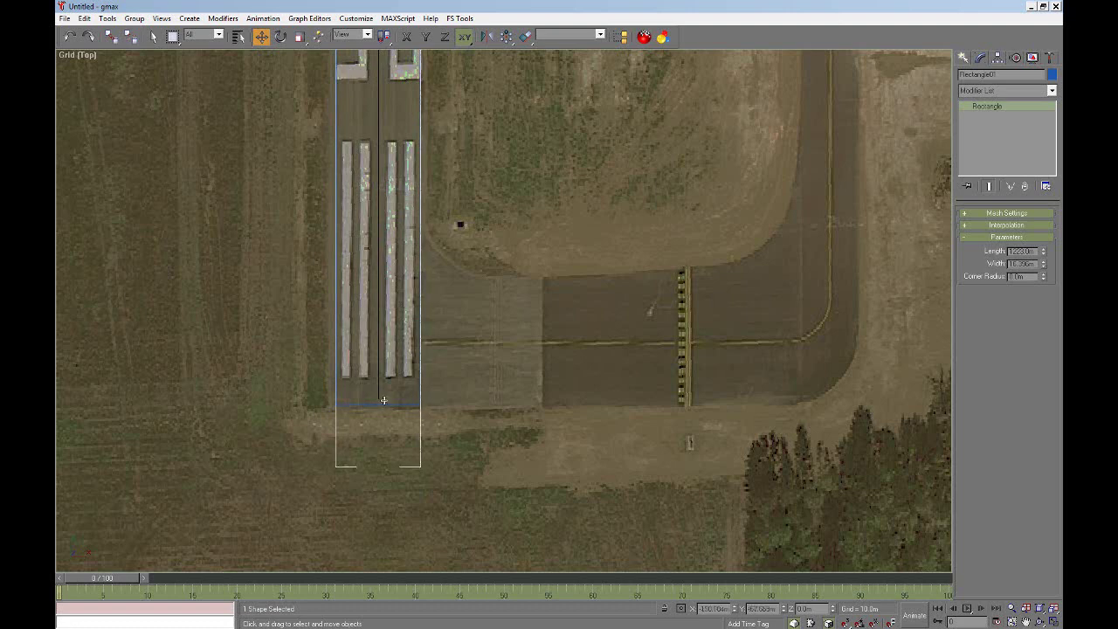
# - Move the runway rectangle so its upper edge lines up with the runway's north end
pyautogui.click(1038, 611)
pyautogui.click(1027, 621)
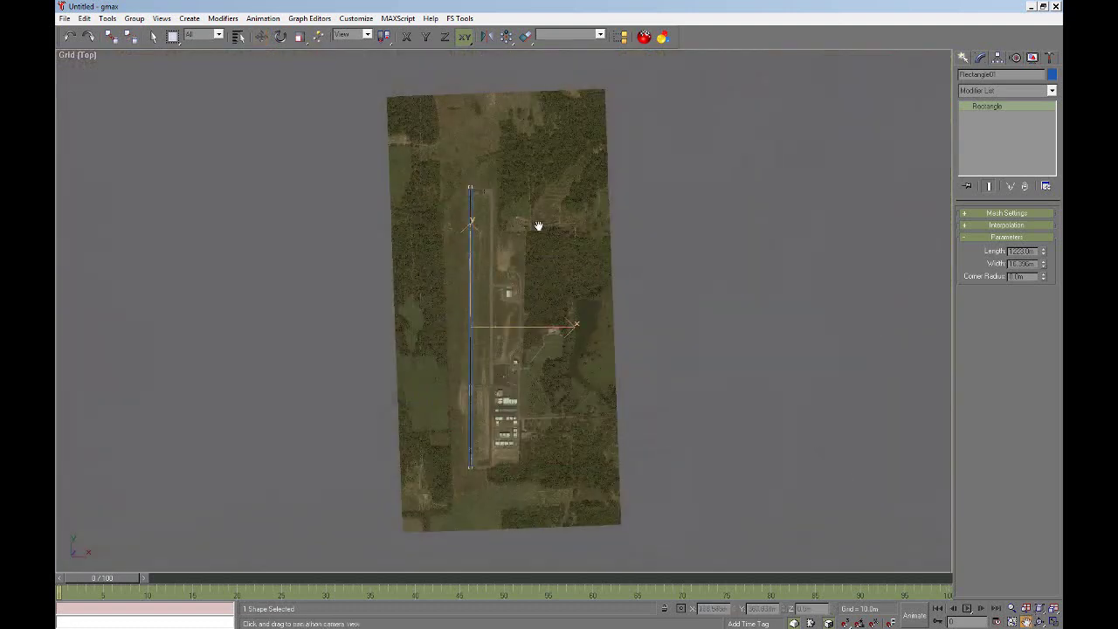
pyautogui.moveTo(489, 189); pyautogui.dragTo(504, 250)
pyautogui.scroll(8, 478, 242)
pyautogui.scroll(-2, 484, 292)
pyautogui.moveTo(484, 291); pyautogui.dragTo(474, 107)
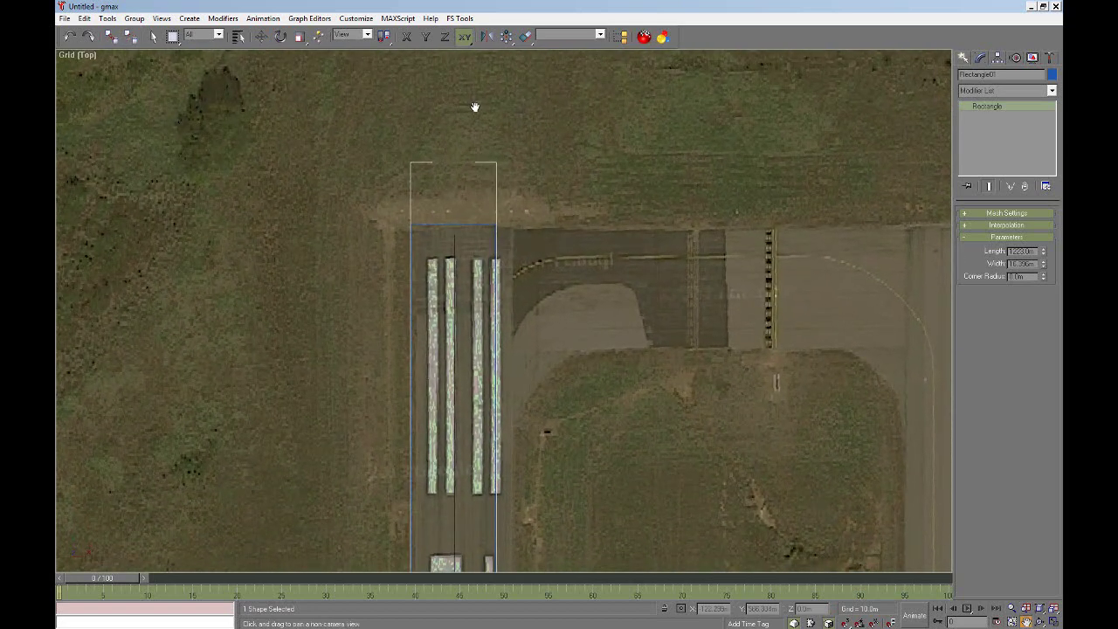
pyautogui.press('w')
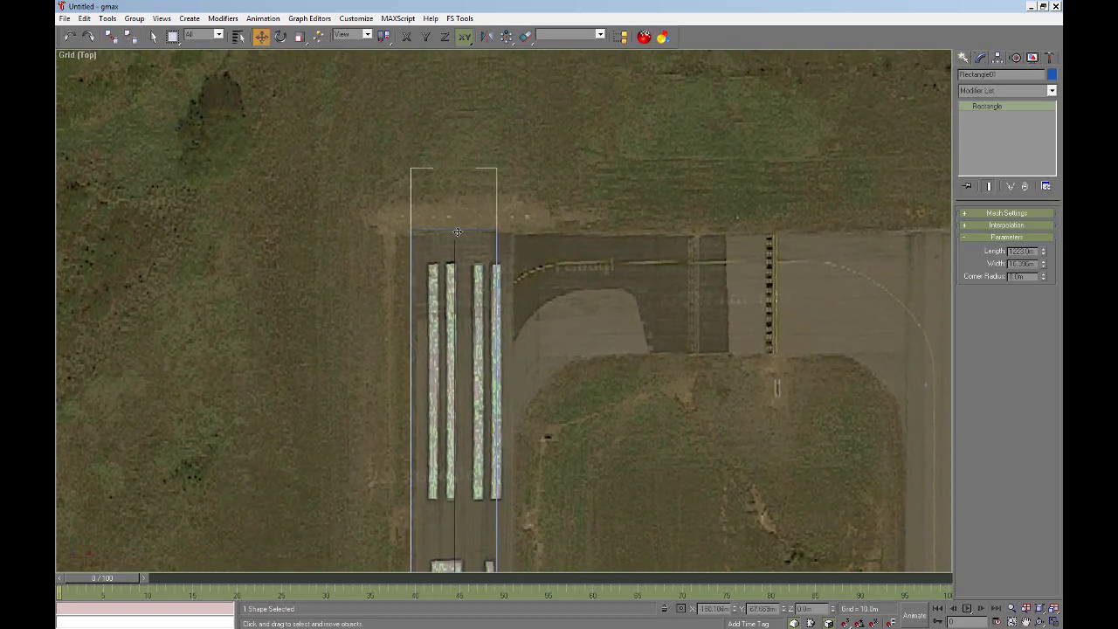
pyautogui.moveTo(459, 230); pyautogui.dragTo(469, 237)
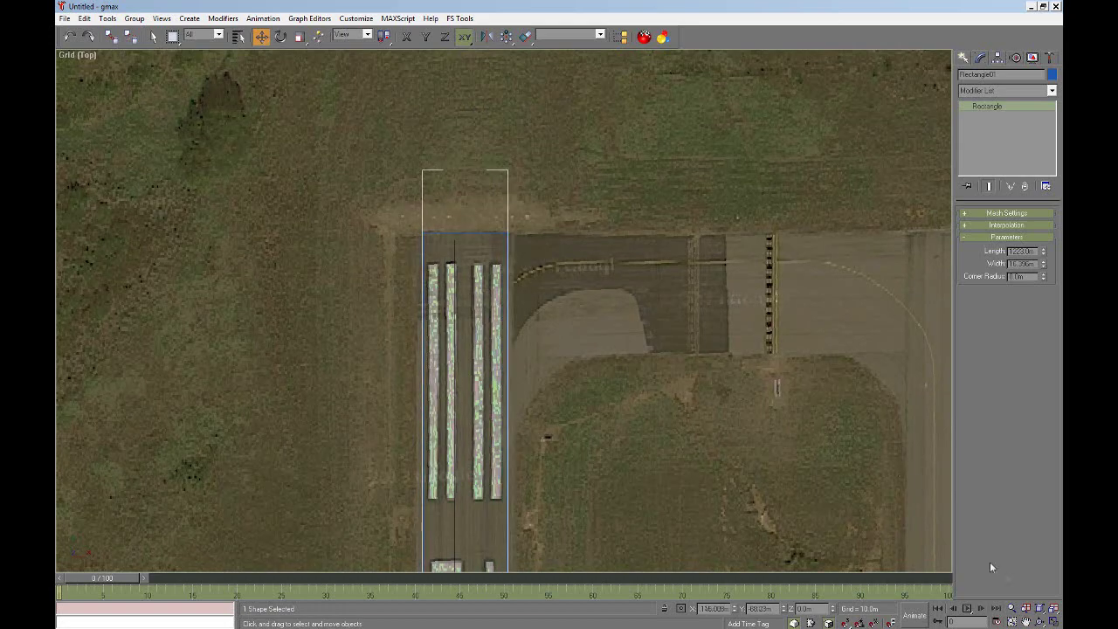
# - Check the rectangle along the runway and recentre it over the south threshold markings
pyautogui.click(1026, 621)
pyautogui.moveTo(671, 416); pyautogui.dragTo(644, 320)
pyautogui.scroll(-8, 643, 399)
pyautogui.moveTo(644, 400); pyautogui.dragTo(566, 184)
pyautogui.click(183, 618)
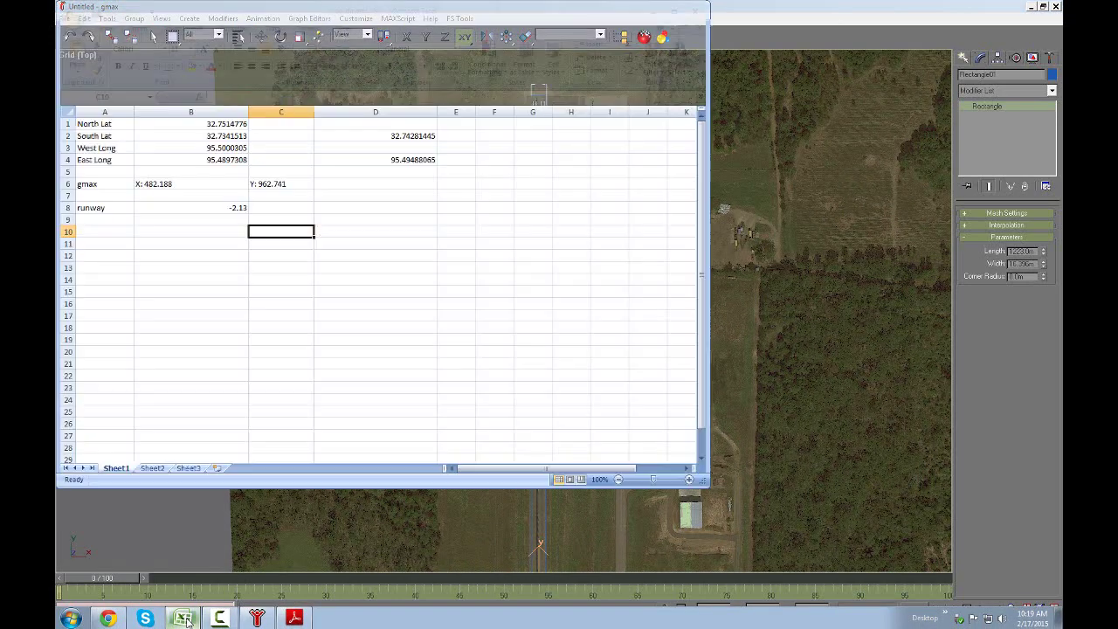
pyautogui.click(184, 618)
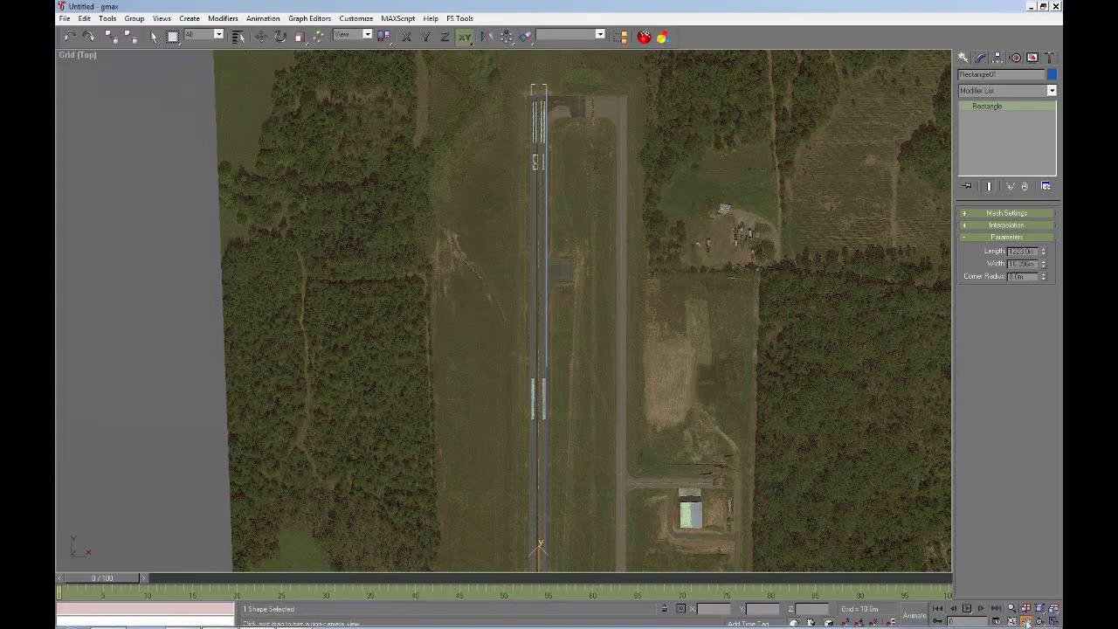
pyautogui.moveTo(771, 479); pyautogui.dragTo(716, 316)
pyautogui.moveTo(605, 426); pyautogui.dragTo(586, 199)
pyautogui.moveTo(518, 425); pyautogui.dragTo(545, 201)
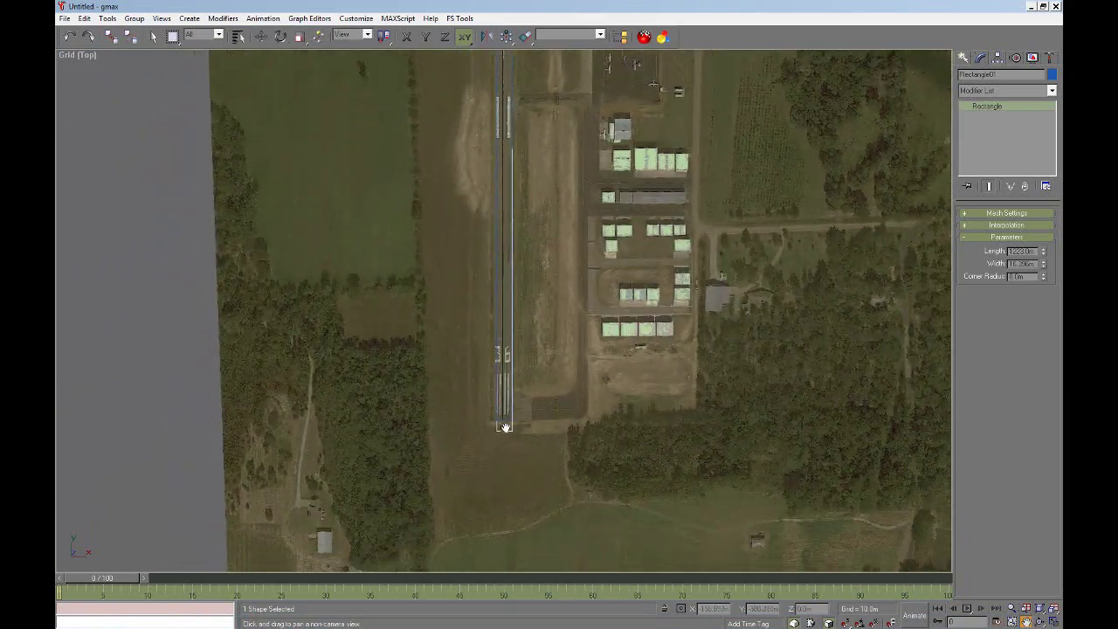
pyautogui.scroll(5, 507, 428)
pyautogui.scroll(3, 514, 428)
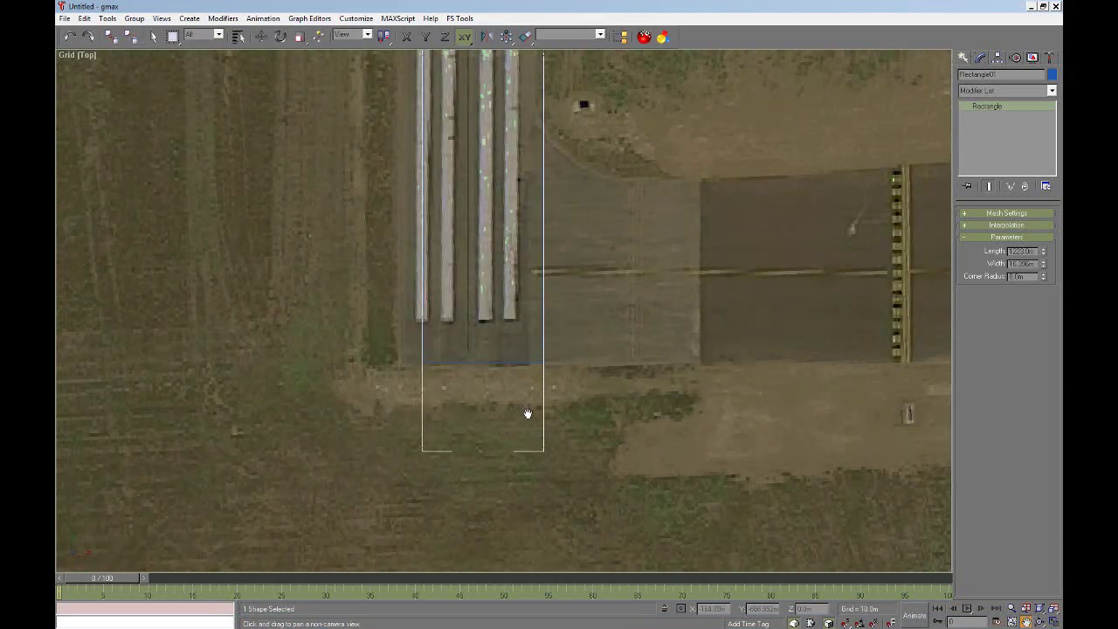
pyautogui.scroll(-2, 527, 413)
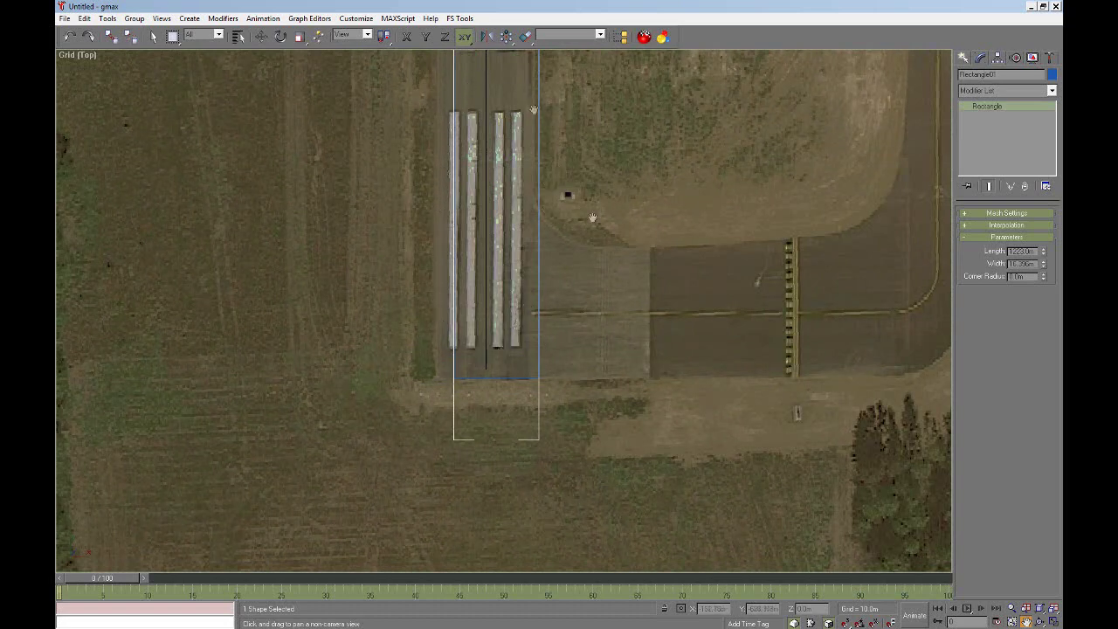
pyautogui.moveTo(758, 282); pyautogui.dragTo(728, 377)
pyautogui.rightClick(621, 398)
pyautogui.moveTo(463, 472); pyautogui.dragTo(455, 470)
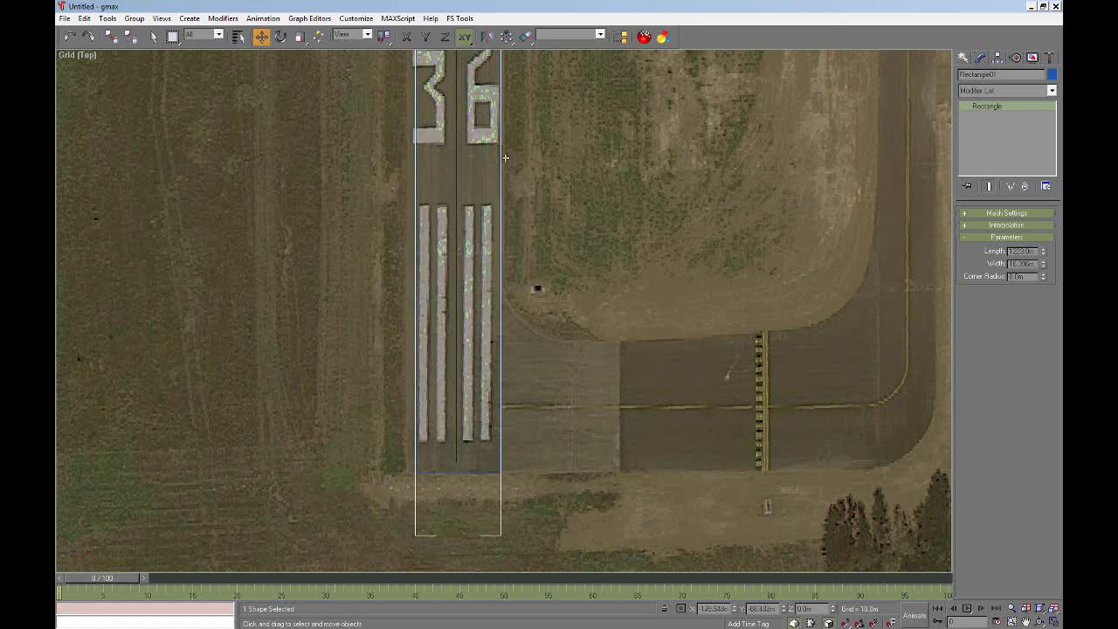
# - Widen the runway rectangle to 18 m and realign its lower edge with the runway's south end
pyautogui.click(1043, 262)
pyautogui.click(1044, 263)
pyautogui.click(1044, 262)
pyautogui.click(1044, 262)
pyautogui.click(1044, 263)
pyautogui.click(1044, 262)
pyautogui.click(1043, 262)
pyautogui.click(1044, 262)
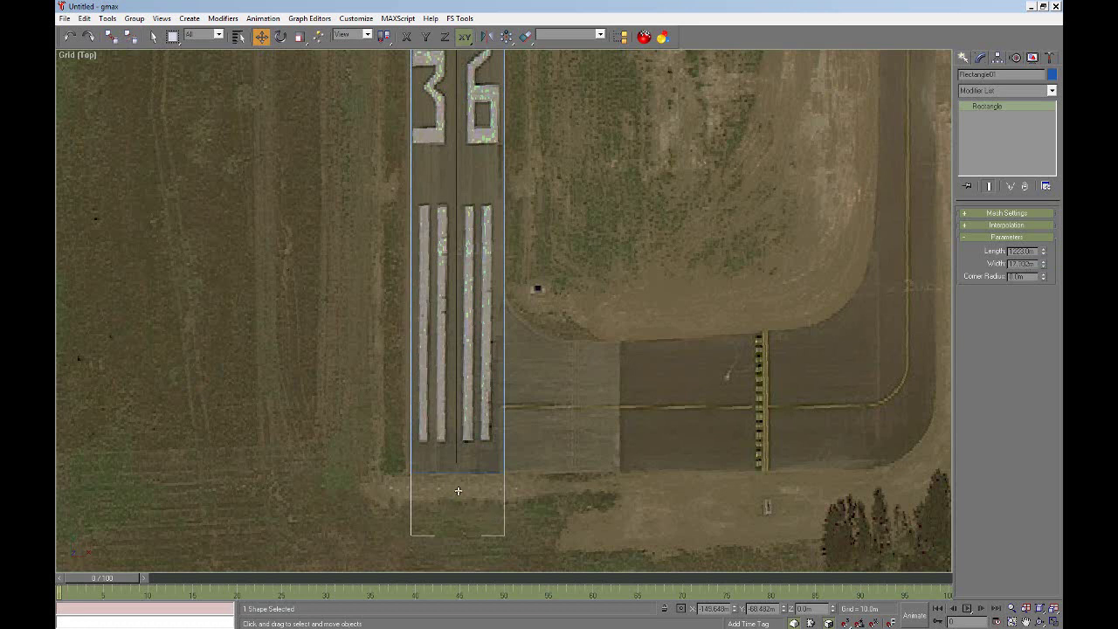
pyautogui.moveTo(459, 474); pyautogui.dragTo(457, 478)
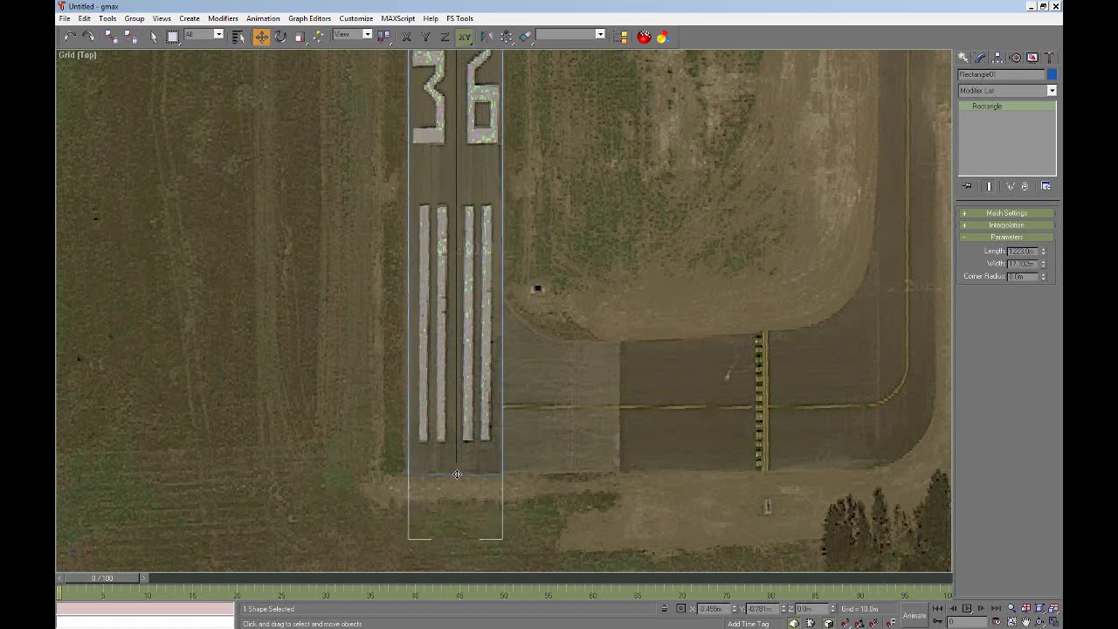
pyautogui.click(1044, 267)
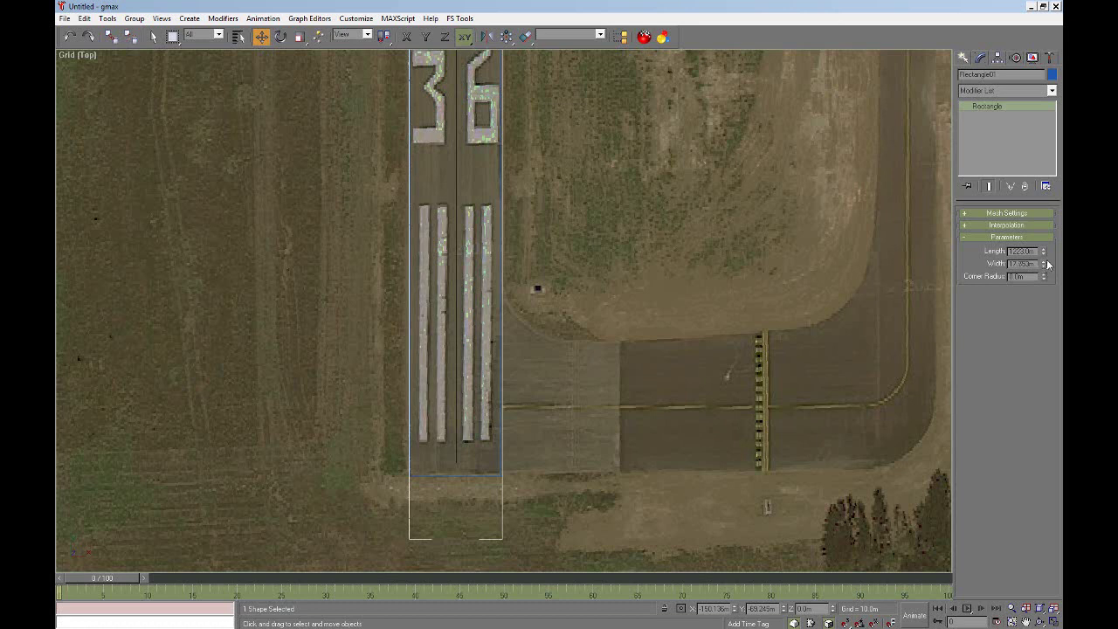
pyautogui.write('10')
pyautogui.press('Tab')
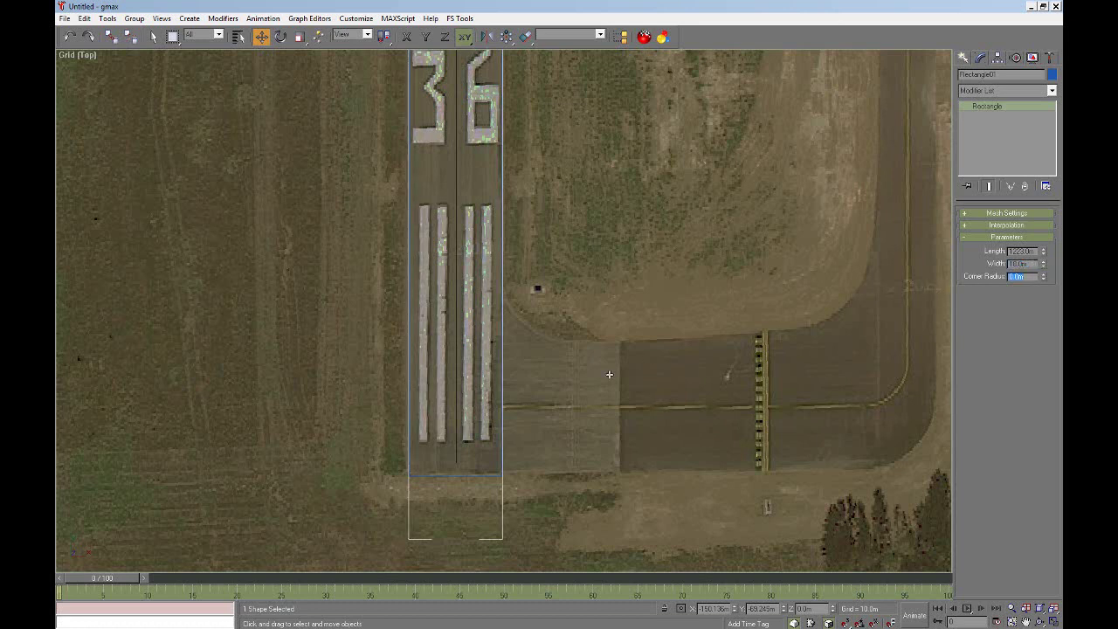
pyautogui.moveTo(474, 477); pyautogui.dragTo(474, 471)
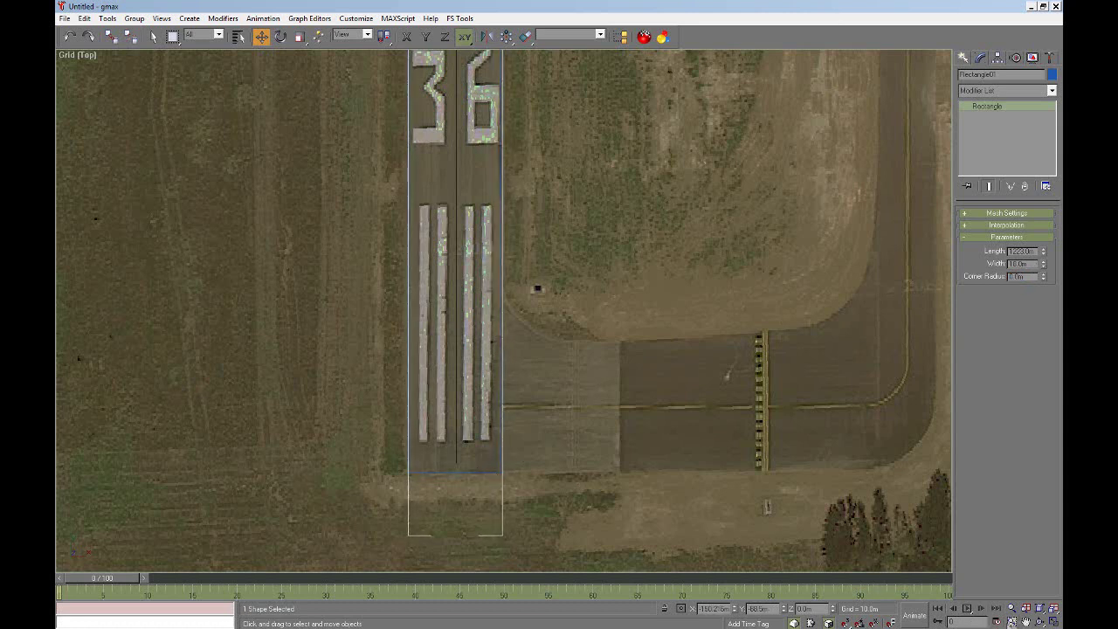
# - Shift the widened rectangle slightly so it covers the pavement at the runway's north end
pyautogui.click(1040, 609)
pyautogui.click(1026, 621)
pyautogui.scroll(6, 517, 335)
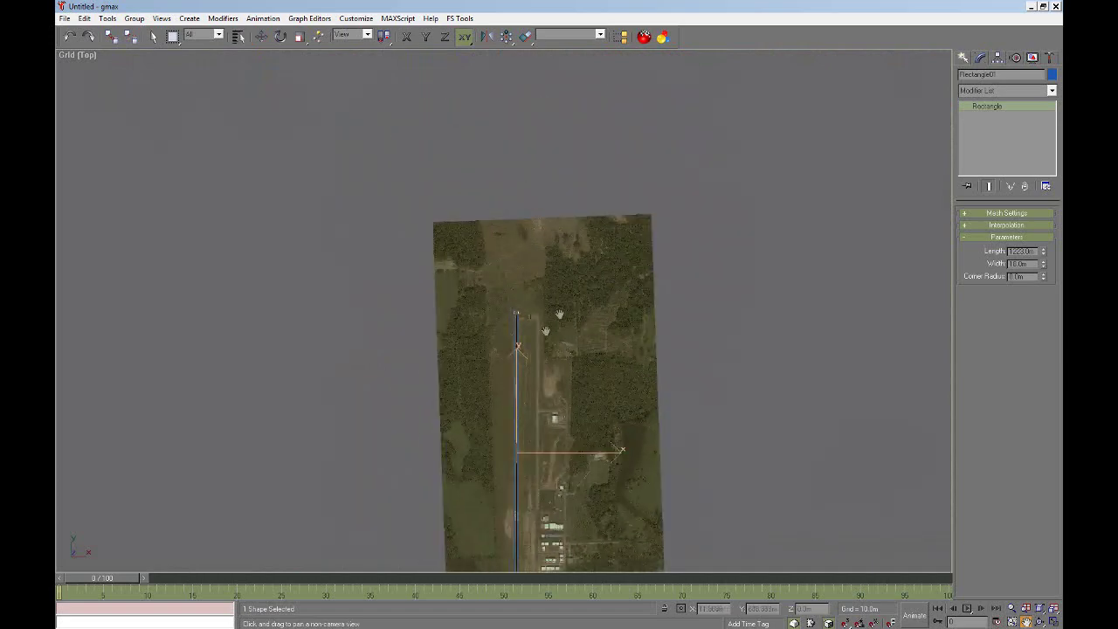
pyautogui.scroll(-4, 517, 335)
pyautogui.moveTo(472, 297); pyautogui.dragTo(469, 368)
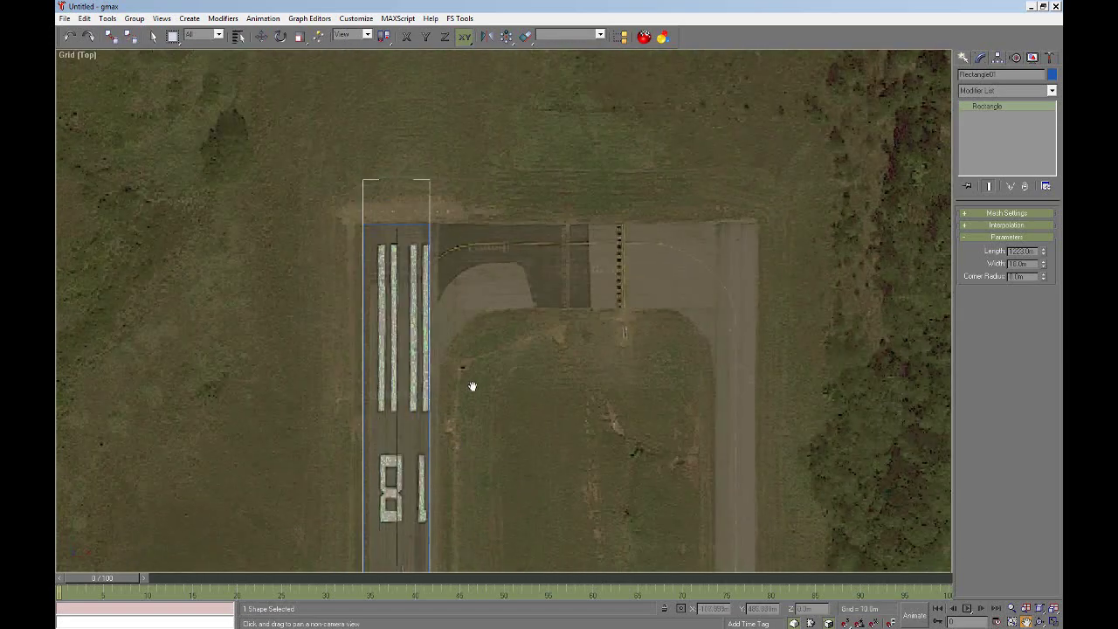
pyautogui.scroll(3, 365, 201)
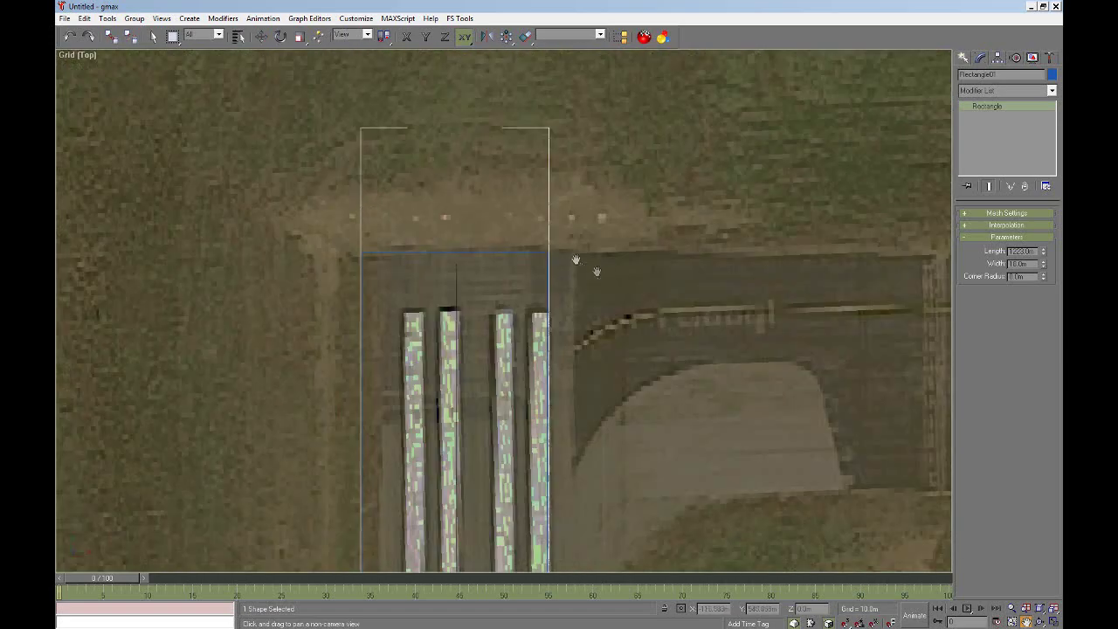
pyautogui.scroll(-3, 582, 305)
pyautogui.moveTo(651, 379); pyautogui.dragTo(579, 230)
pyautogui.press('w')
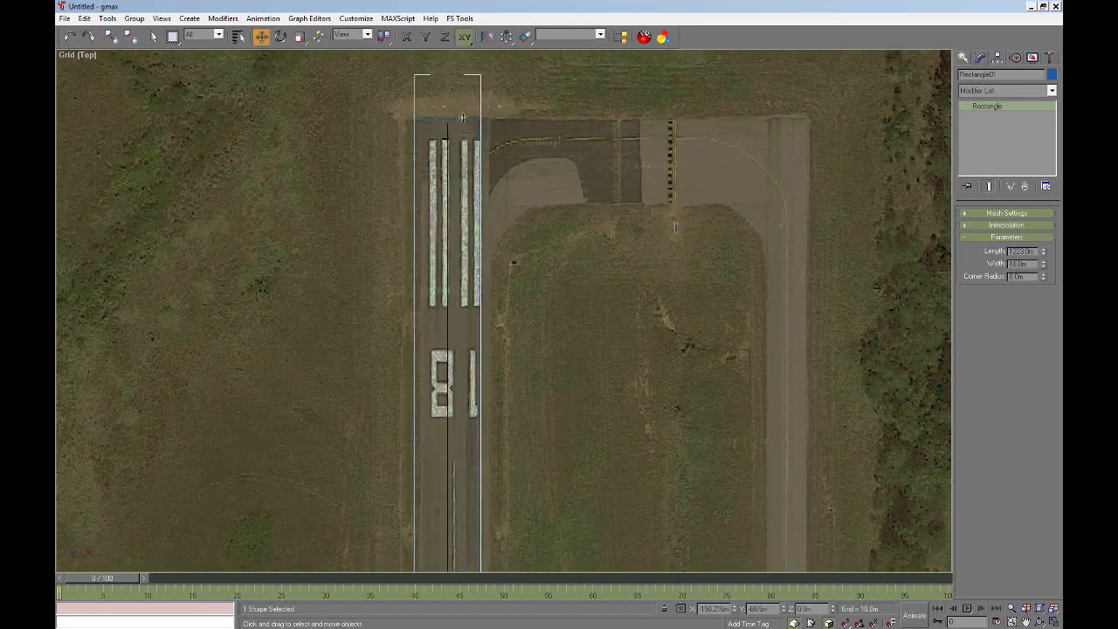
pyautogui.moveTo(465, 118); pyautogui.dragTo(470, 120)
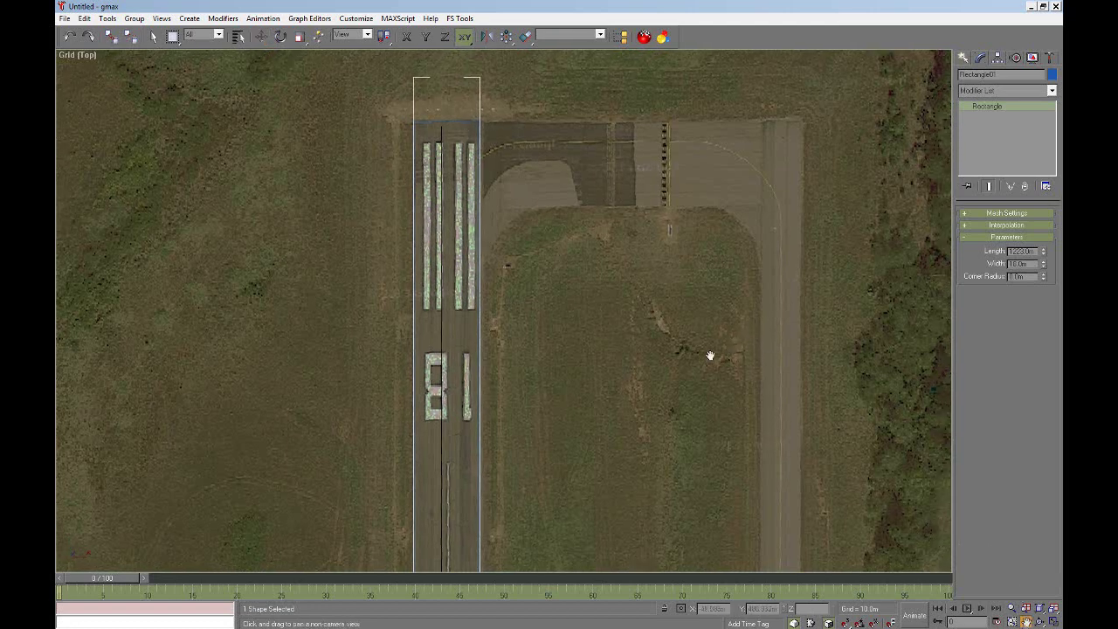
# - Draw rectangles over the small paved pad east of the runway, about 27 by 34 m, and the north connecting taxiway, about 24 by 99 m
pyautogui.scroll(-3, 690, 376)
pyautogui.moveTo(667, 394); pyautogui.dragTo(606, 284, button='middle')
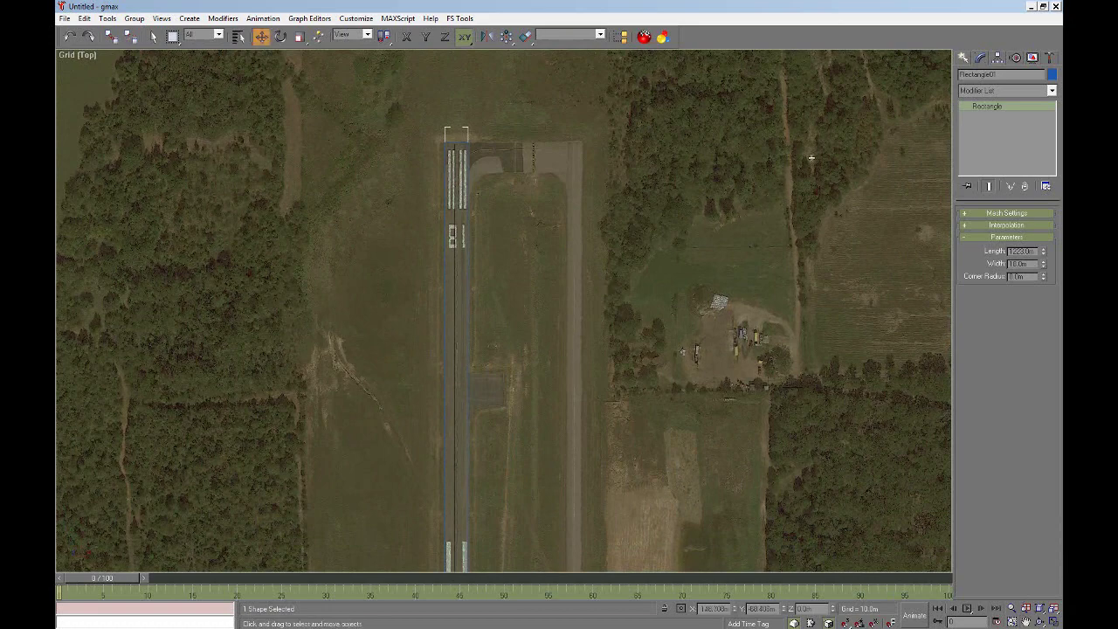
pyautogui.click(963, 57)
pyautogui.click(1029, 144)
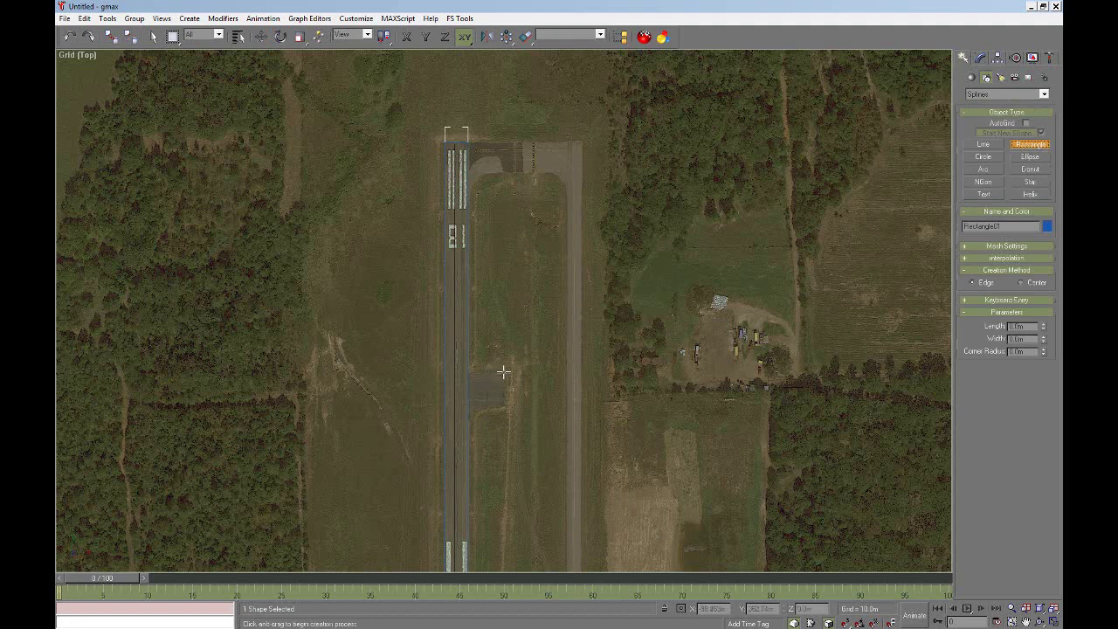
pyautogui.moveTo(504, 371); pyautogui.dragTo(461, 407)
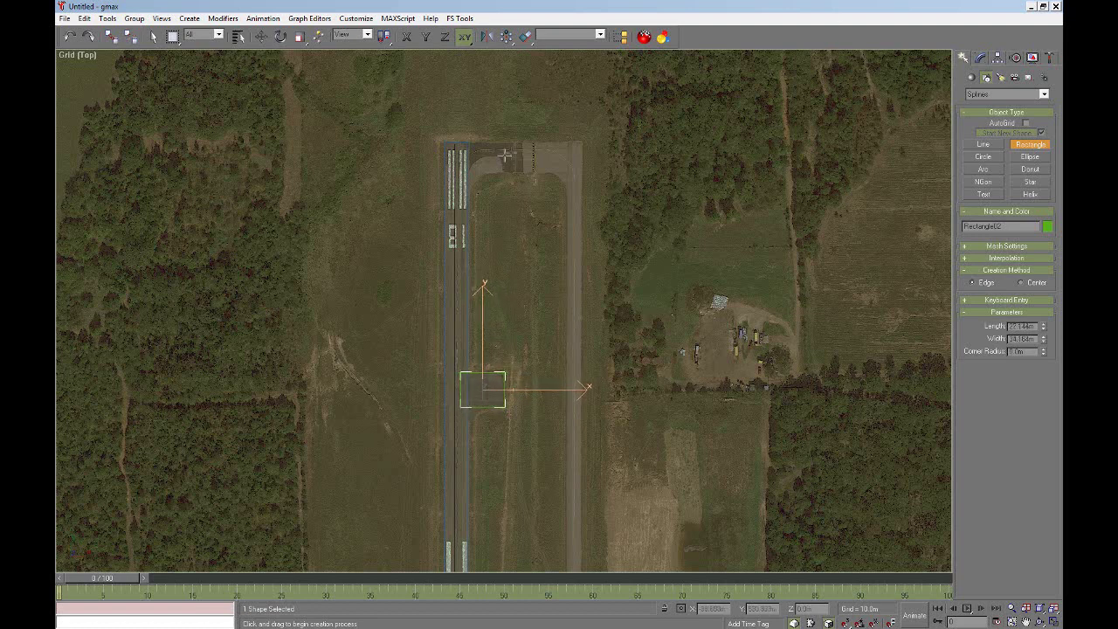
pyautogui.moveTo(582, 141); pyautogui.dragTo(454, 172)
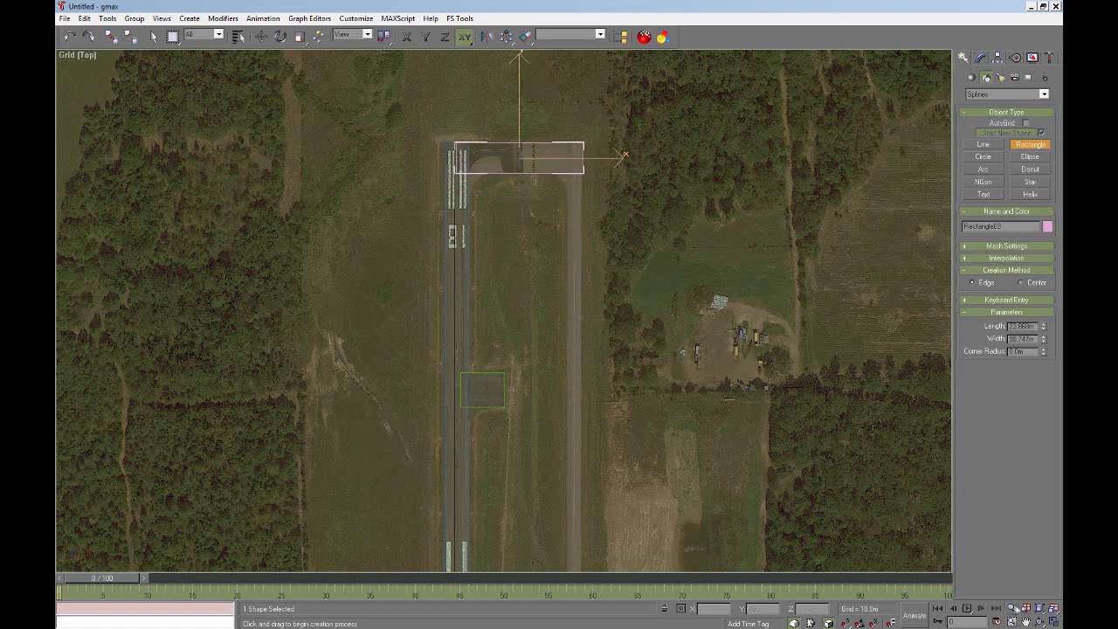
pyautogui.moveTo(768, 437); pyautogui.dragTo(687, 332)
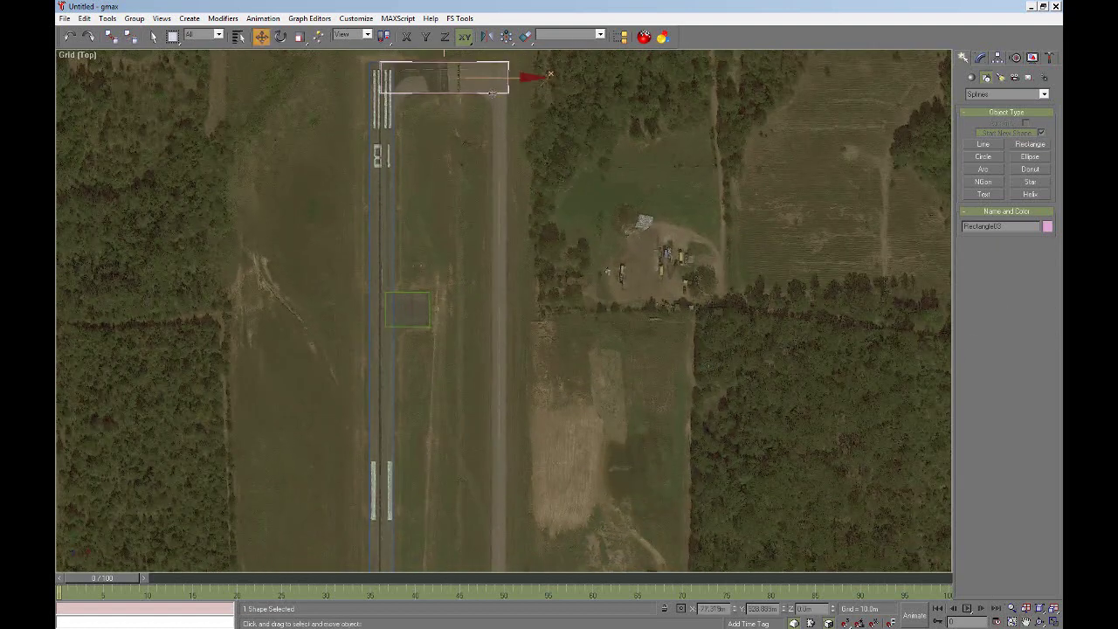
pyautogui.moveTo(491, 85); pyautogui.dragTo(496, 118)
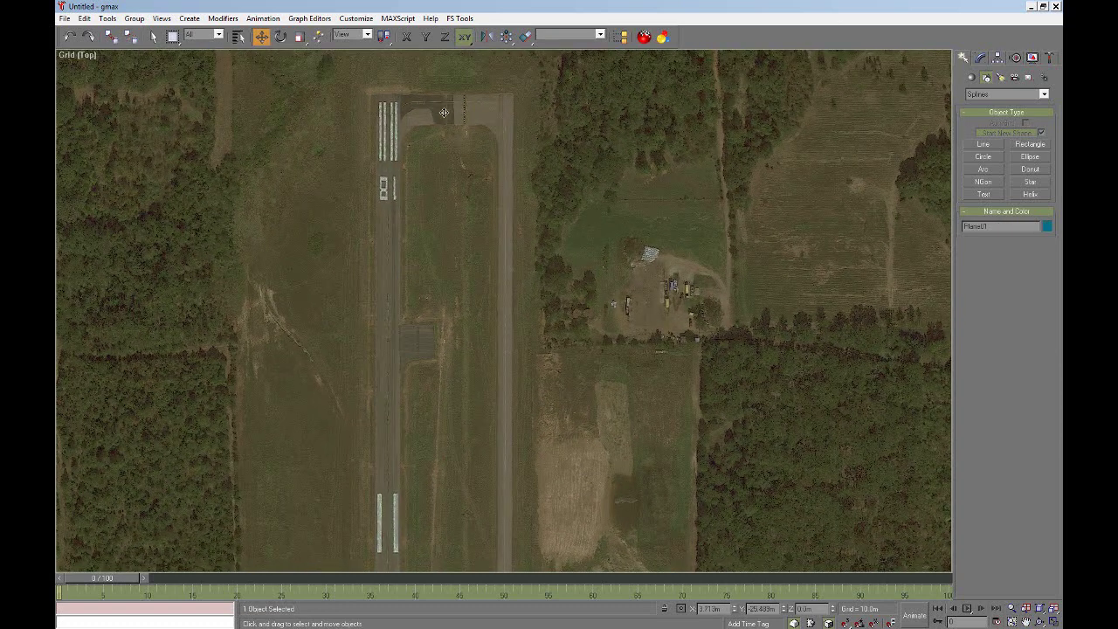
pyautogui.click(70, 36)
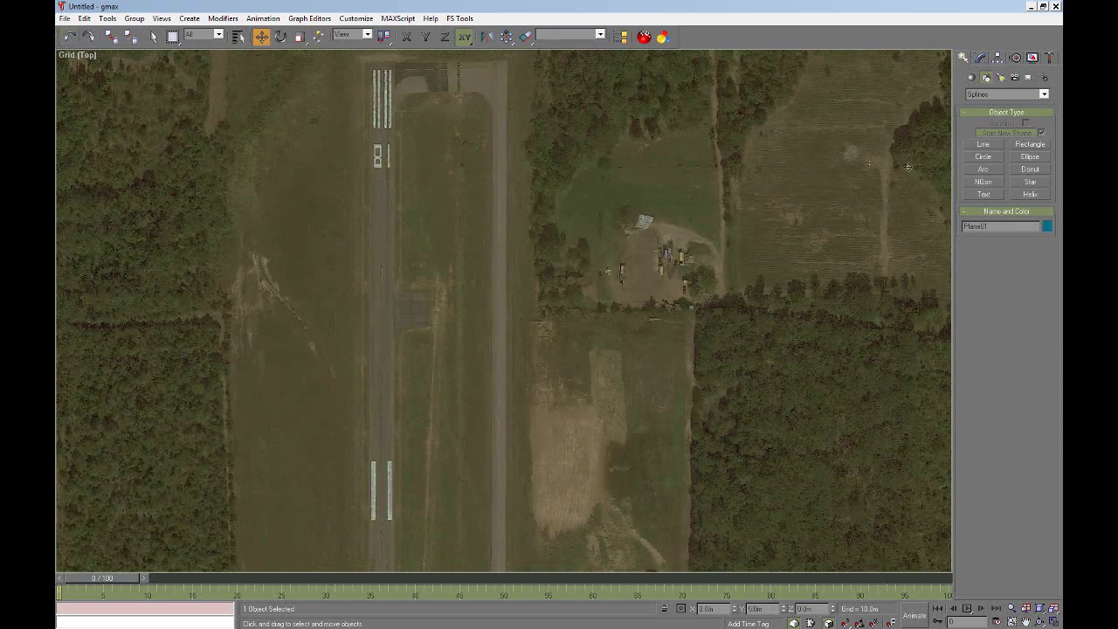
pyautogui.click(1030, 144)
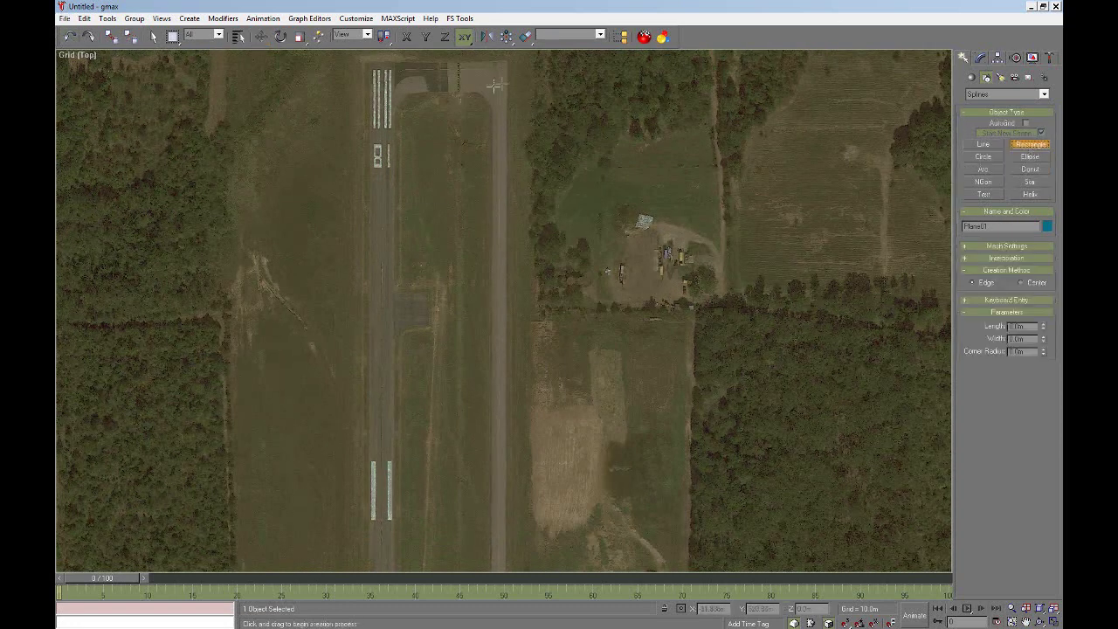
pyautogui.moveTo(491, 88); pyautogui.dragTo(507, 570)
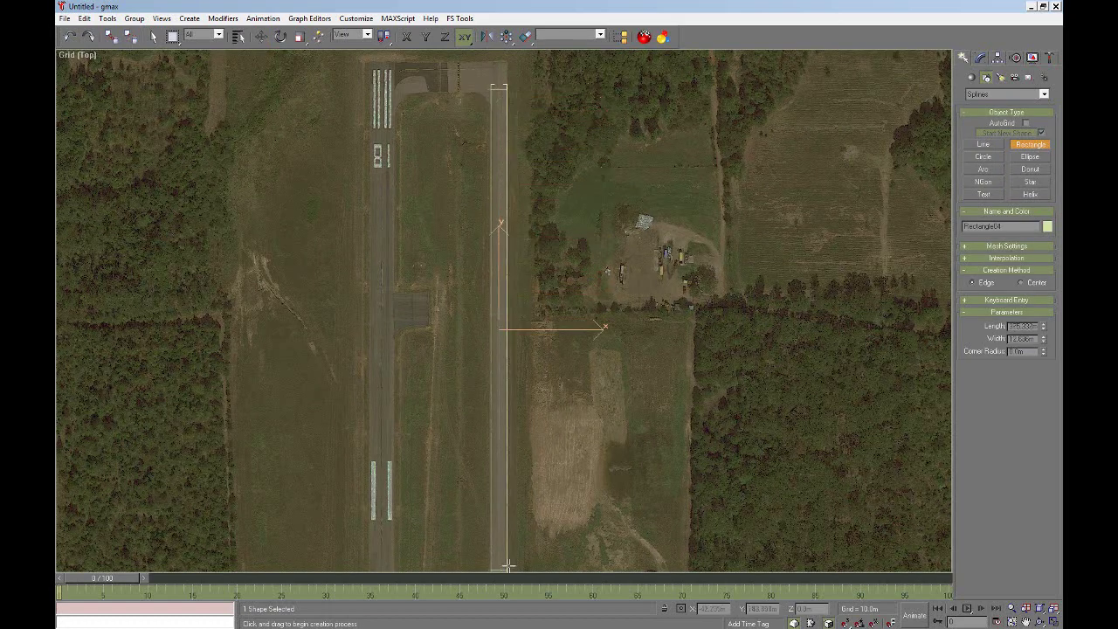
pyautogui.scroll(-5, 626, 512)
pyautogui.scroll(5, 650, 511)
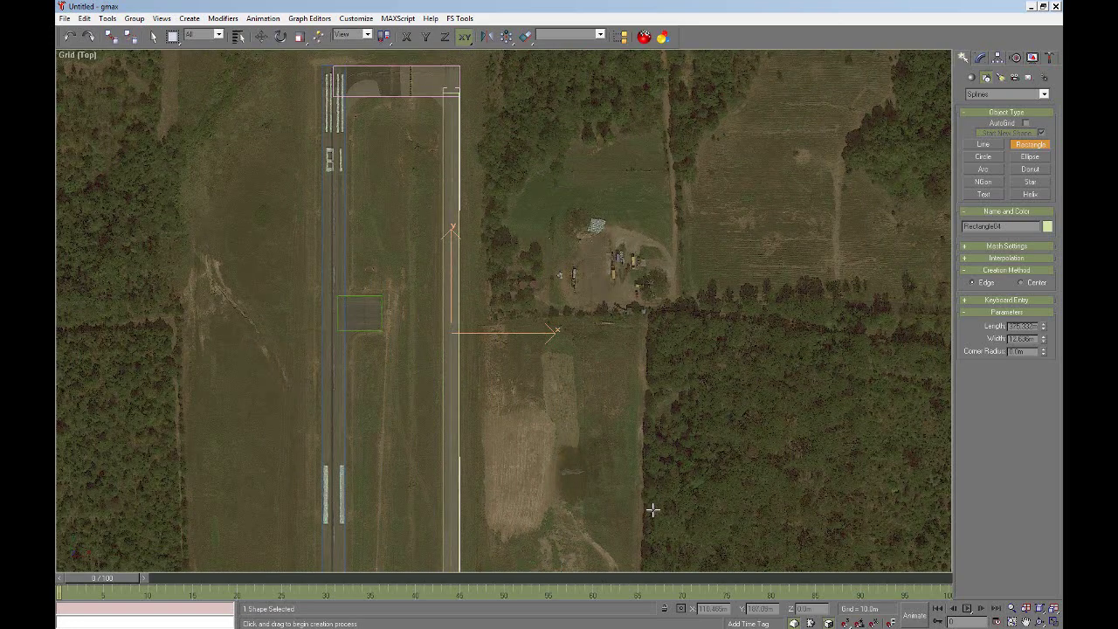
pyautogui.hotkey('ctrl', 'z')
# - Draw a long, narrow rectangle about 9 m wide over the parallel taxiway, from the aircraft apron up to the north connecting taxiway
pyautogui.click(1027, 622)
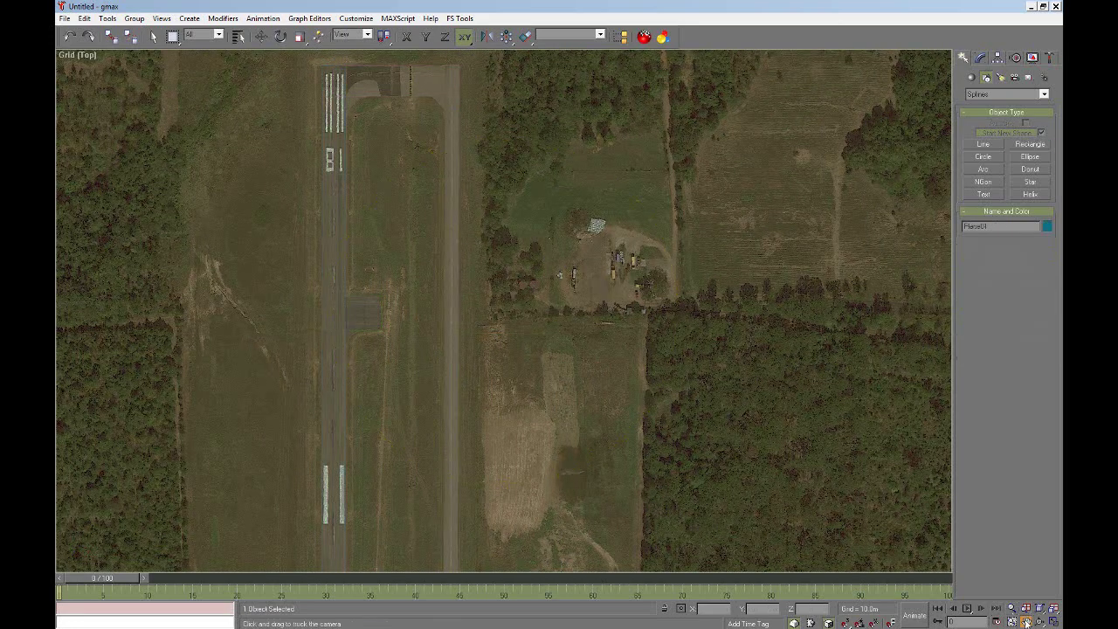
pyautogui.moveTo(605, 379); pyautogui.dragTo(596, 304)
pyautogui.scroll(-5, 604, 370)
pyautogui.moveTo(604, 369); pyautogui.dragTo(585, 253)
pyautogui.press('w')
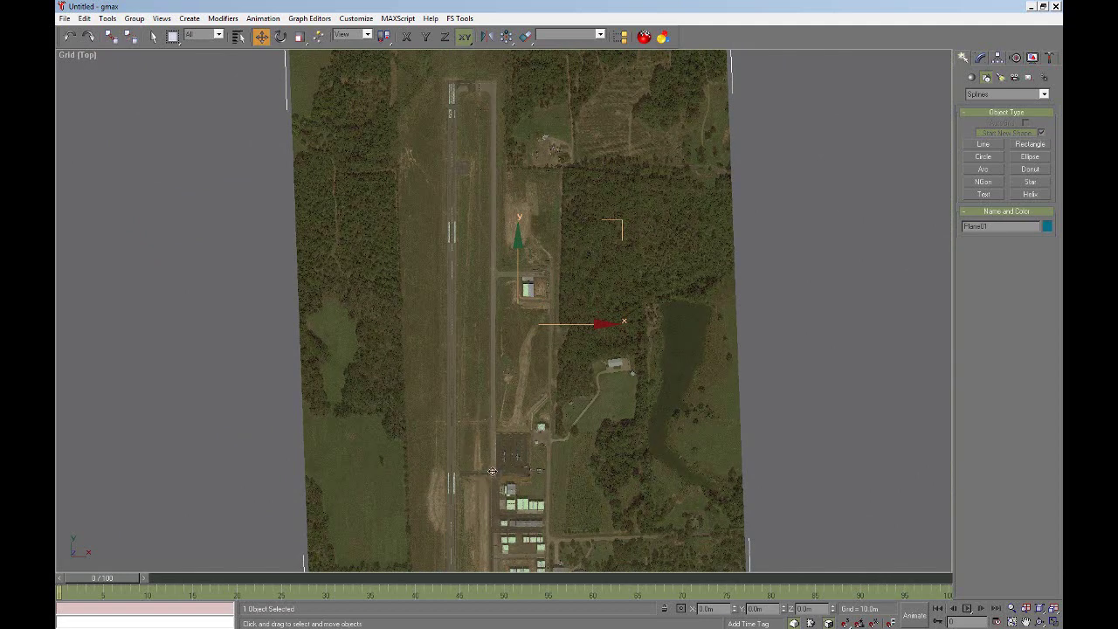
pyautogui.click(1030, 144)
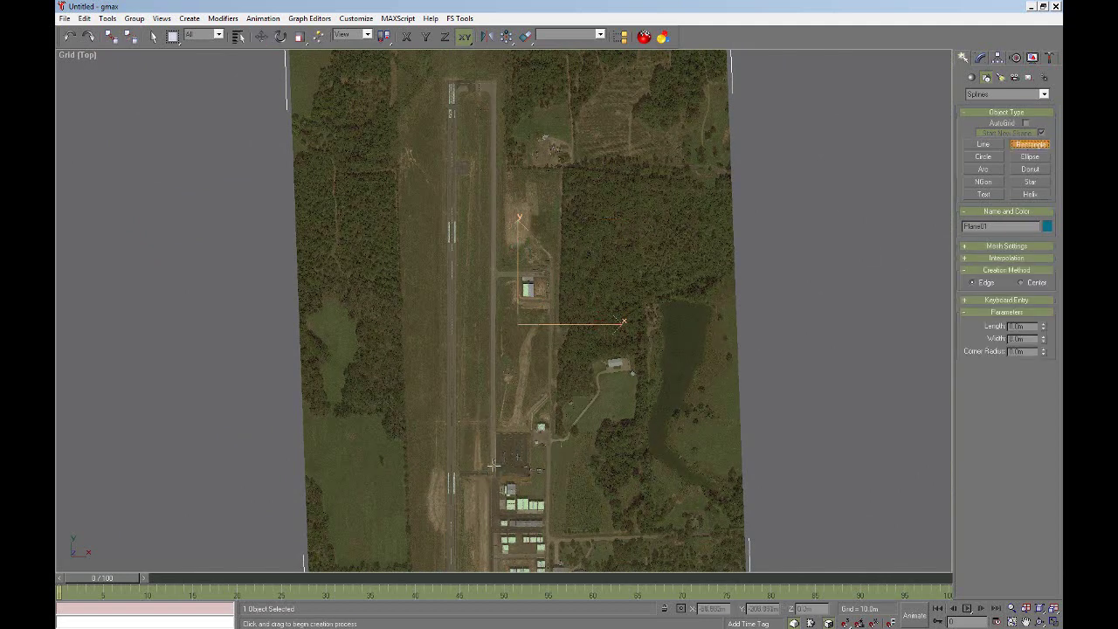
pyautogui.moveTo(490, 467); pyautogui.dragTo(494, 86)
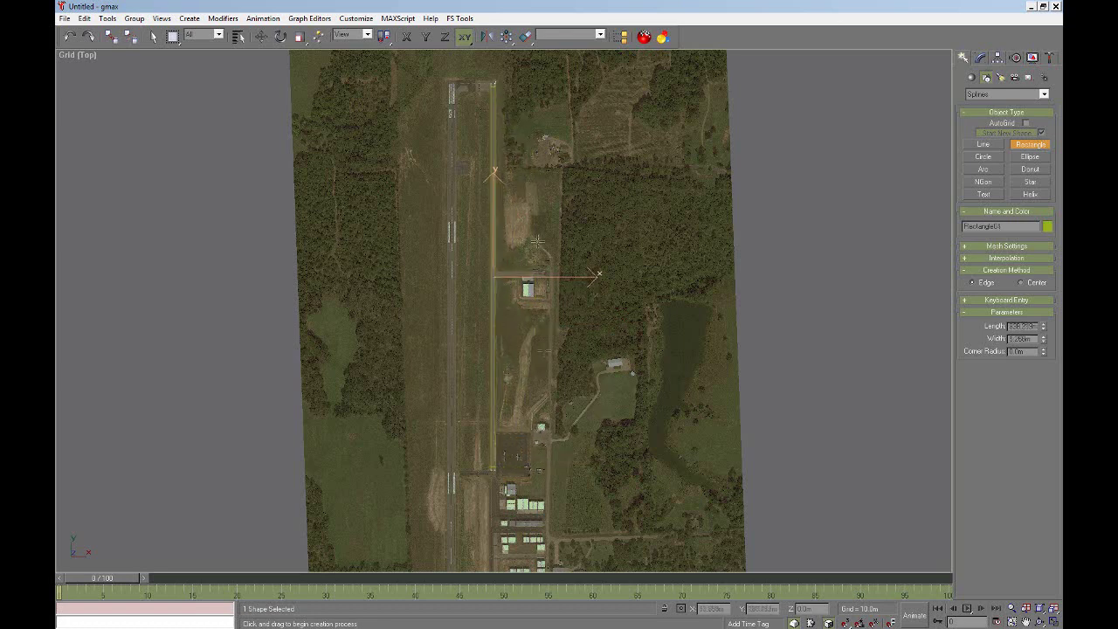
# - Draw rectangles over the south connecting taxiway, about 15 by 81 m, and the aircraft parking apron, about 98 by 78 m
pyautogui.scroll(5, 459, 487)
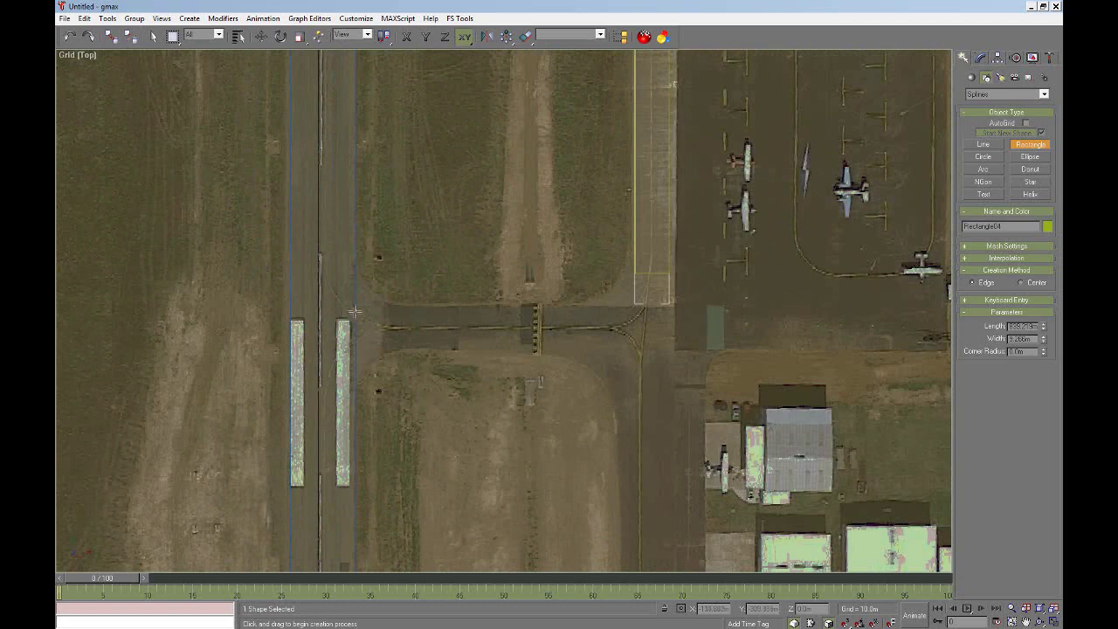
pyautogui.moveTo(341, 304); pyautogui.dragTo(639, 357)
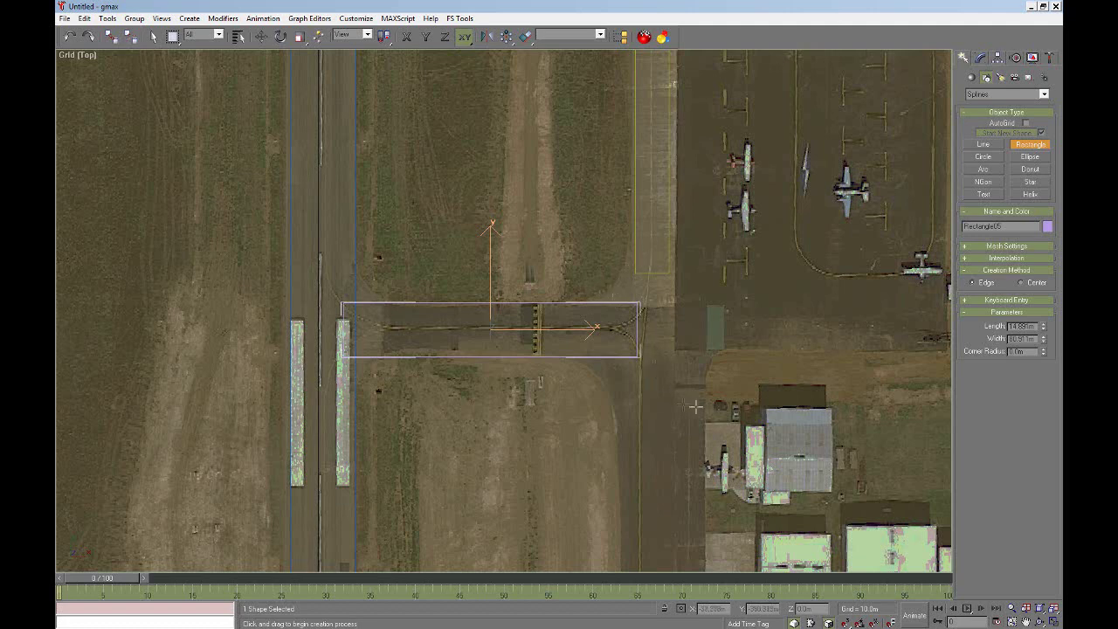
pyautogui.click(1028, 622)
pyautogui.moveTo(781, 237); pyautogui.dragTo(571, 376)
pyautogui.press('w')
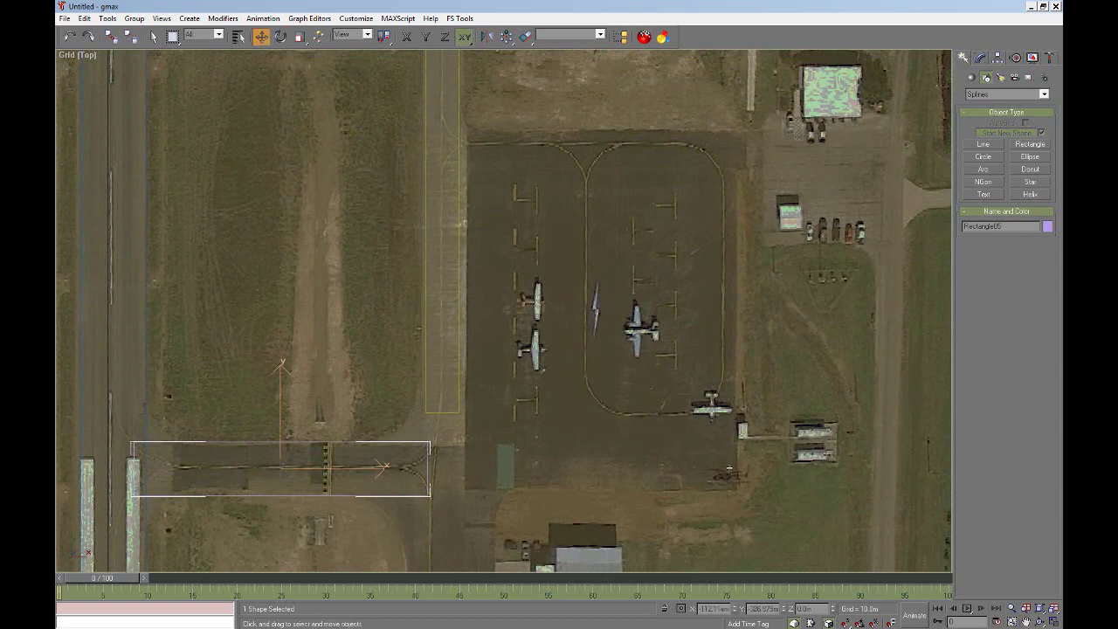
pyautogui.click(738, 489)
pyautogui.moveTo(737, 489); pyautogui.dragTo(734, 483)
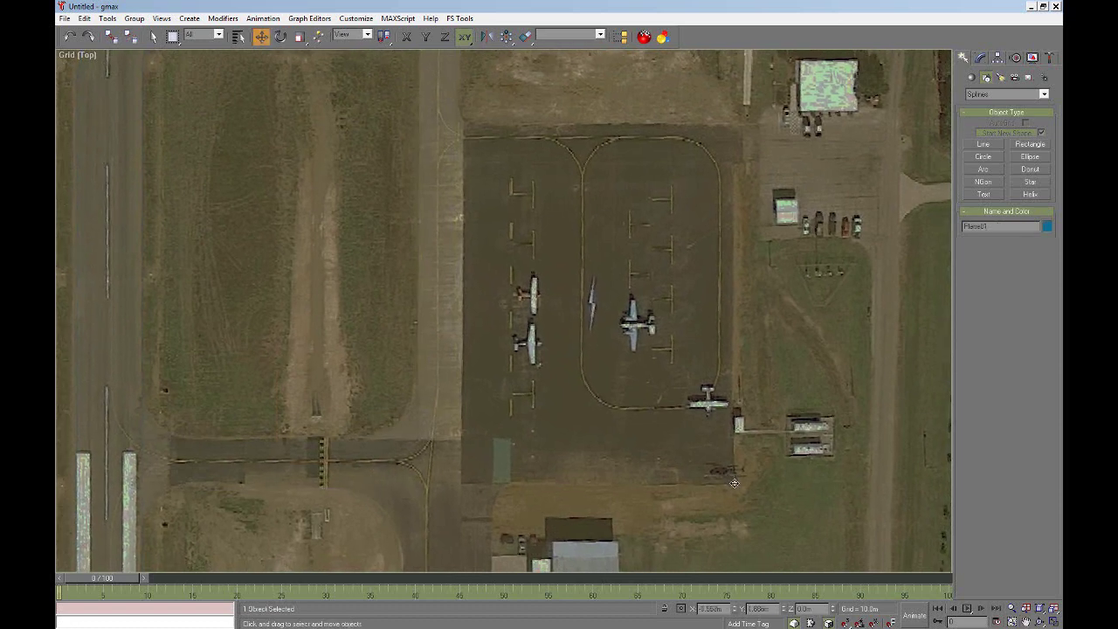
pyautogui.hotkey('ctrl', 'z')
pyautogui.click(1029, 144)
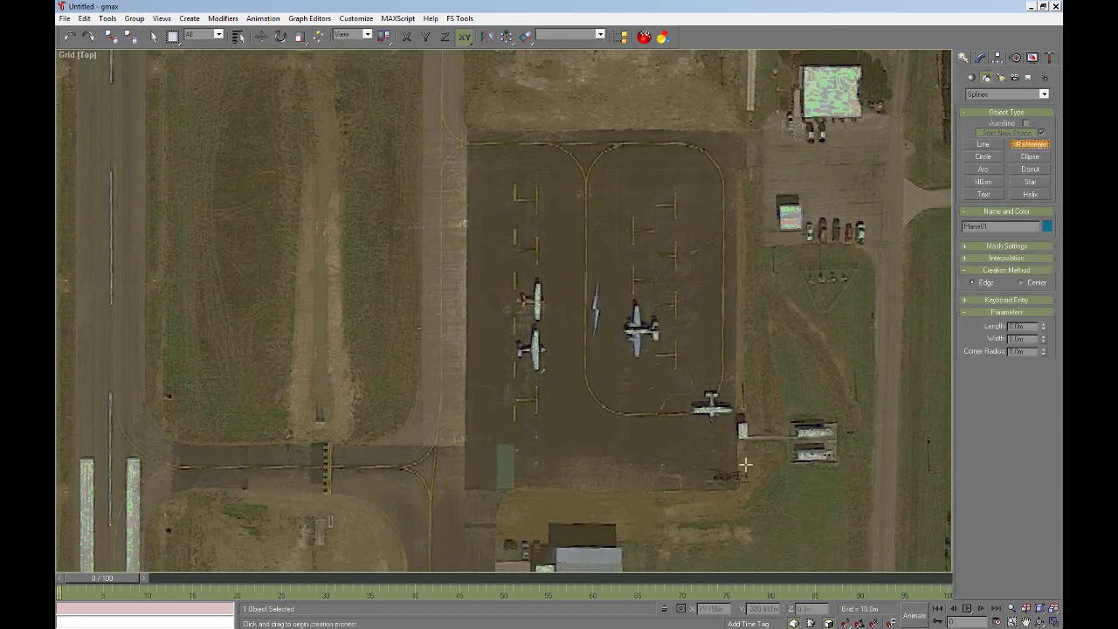
pyautogui.moveTo(738, 489); pyautogui.dragTo(450, 128)
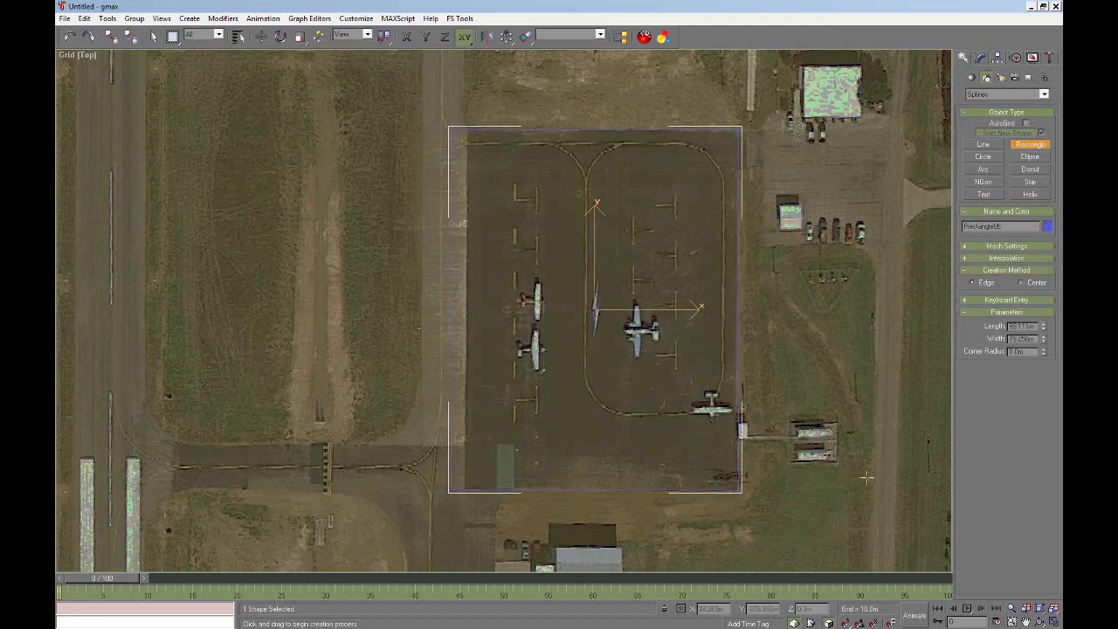
# - Select the long rectangle on the parallel taxiway and open its parameters for editing
pyautogui.click(1026, 621)
pyautogui.moveTo(525, 359); pyautogui.dragTo(556, 300)
pyautogui.press('w')
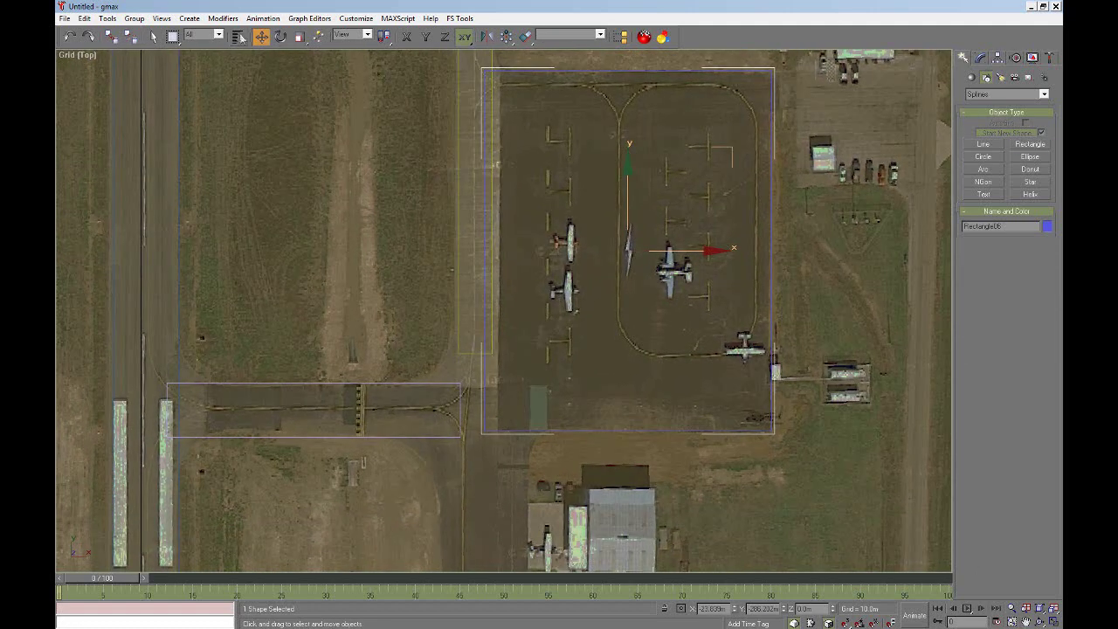
pyautogui.click(464, 354)
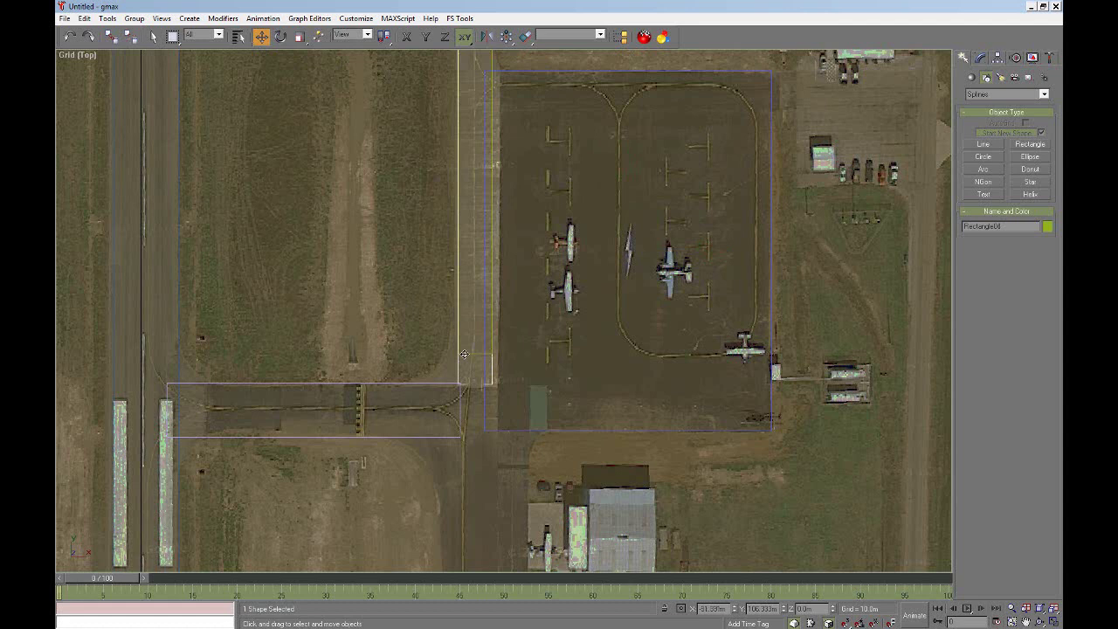
pyautogui.click(981, 57)
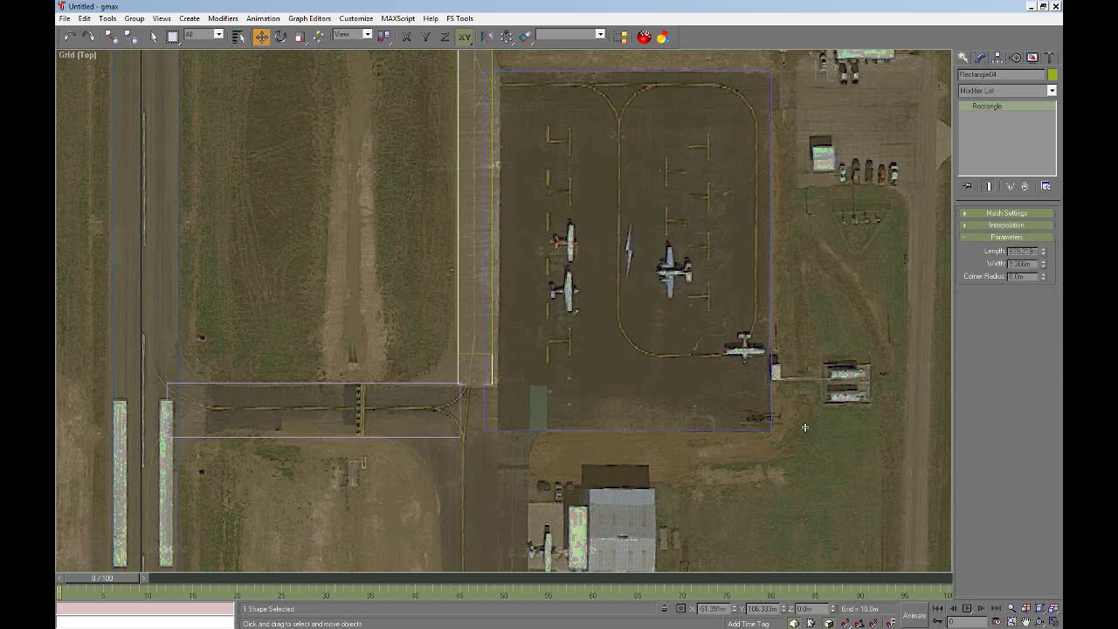
# - Examine how the parallel taxiway's rectangle follows the pavement from the southern hangars up to the runway's north end
pyautogui.click(1026, 622)
pyautogui.moveTo(706, 274); pyautogui.dragTo(693, 179)
pyautogui.scroll(-4, 710, 342)
pyautogui.moveTo(679, 423); pyautogui.dragTo(624, 259)
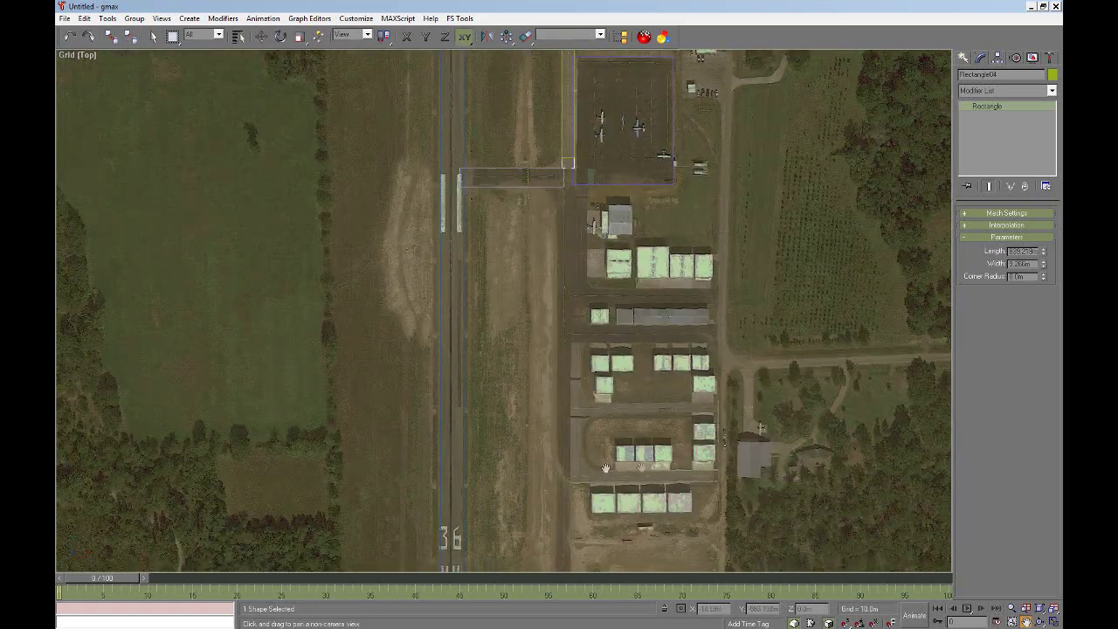
pyautogui.moveTo(663, 419)
pyautogui.mouseDown()
pyautogui.moveTo(629, 251)
pyautogui.moveTo(601, 402)
pyautogui.mouseUp()
pyautogui.moveTo(582, 288); pyautogui.dragTo(579, 514)
pyautogui.moveTo(547, 217)
pyautogui.mouseDown()
pyautogui.moveTo(539, 501)
pyautogui.moveTo(551, 467)
pyautogui.mouseUp()
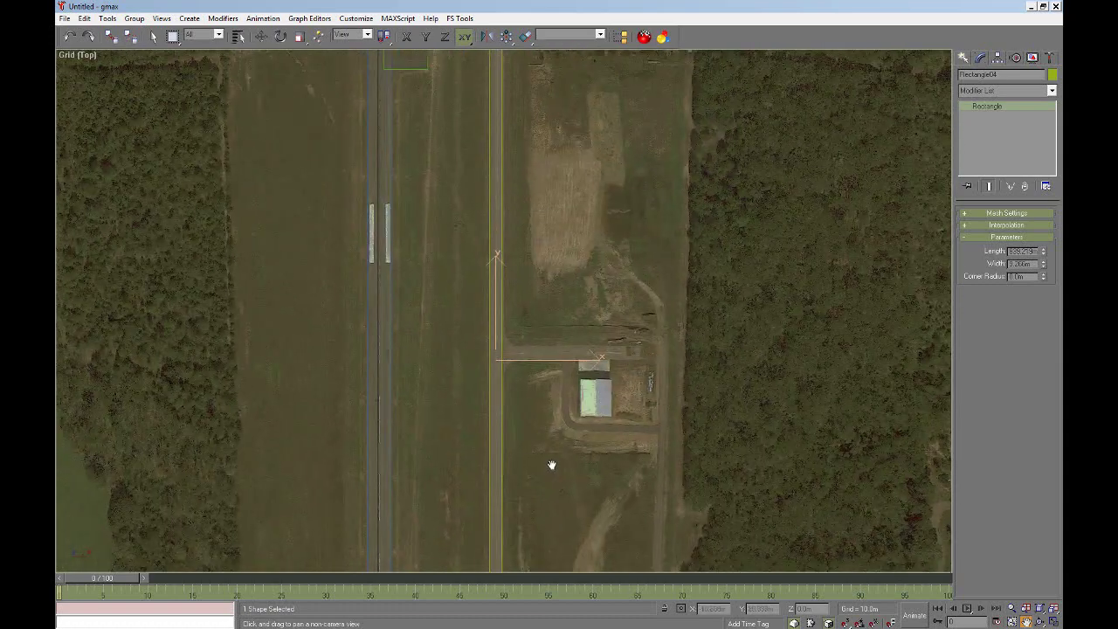
pyautogui.moveTo(536, 231); pyautogui.dragTo(569, 484)
pyautogui.moveTo(580, 269); pyautogui.dragTo(571, 414)
pyautogui.moveTo(541, 291); pyautogui.dragTo(536, 355)
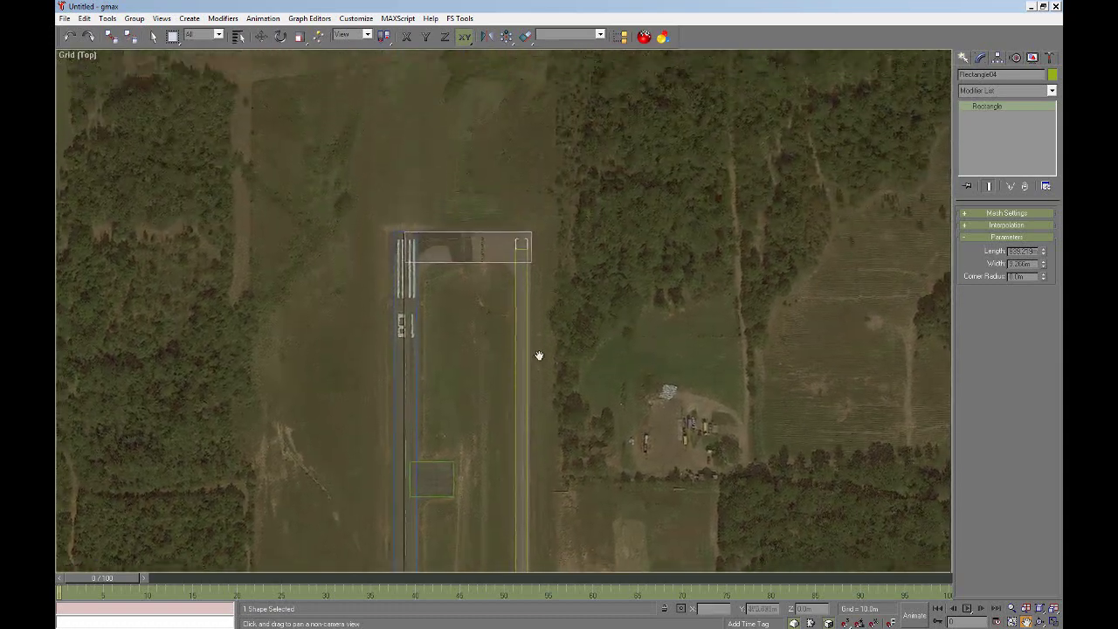
pyautogui.scroll(5, 486, 327)
pyautogui.moveTo(519, 309); pyautogui.dragTo(497, 303)
pyautogui.rightClick(497, 300)
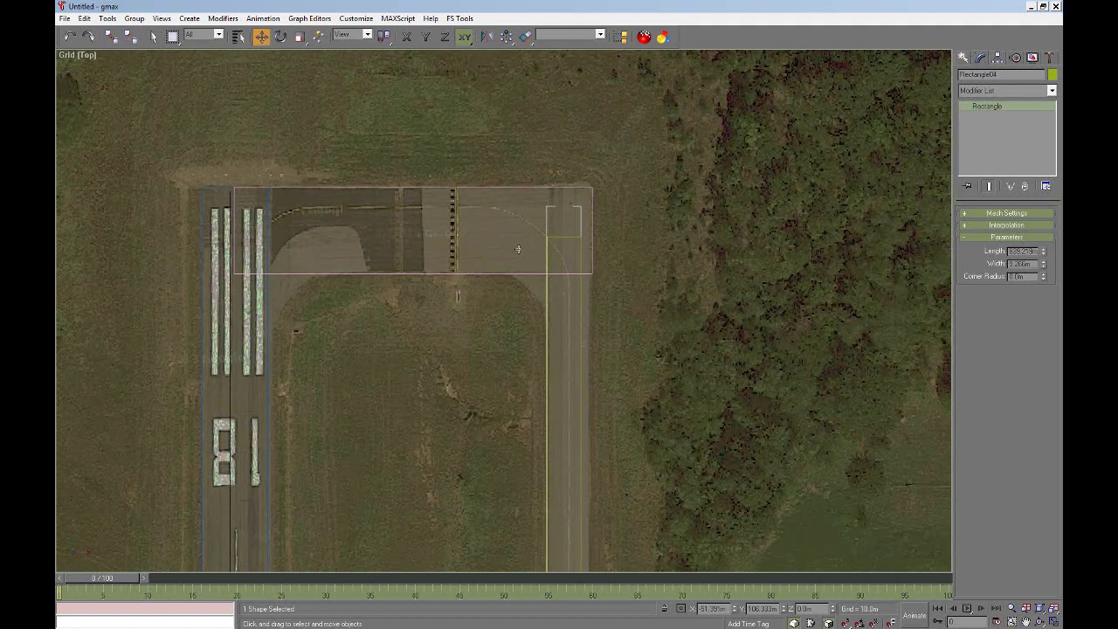
# - Convert the parallel taxiway's rectangle to an editable spline and switch to editing its vertices
pyautogui.rightClick(581, 314)
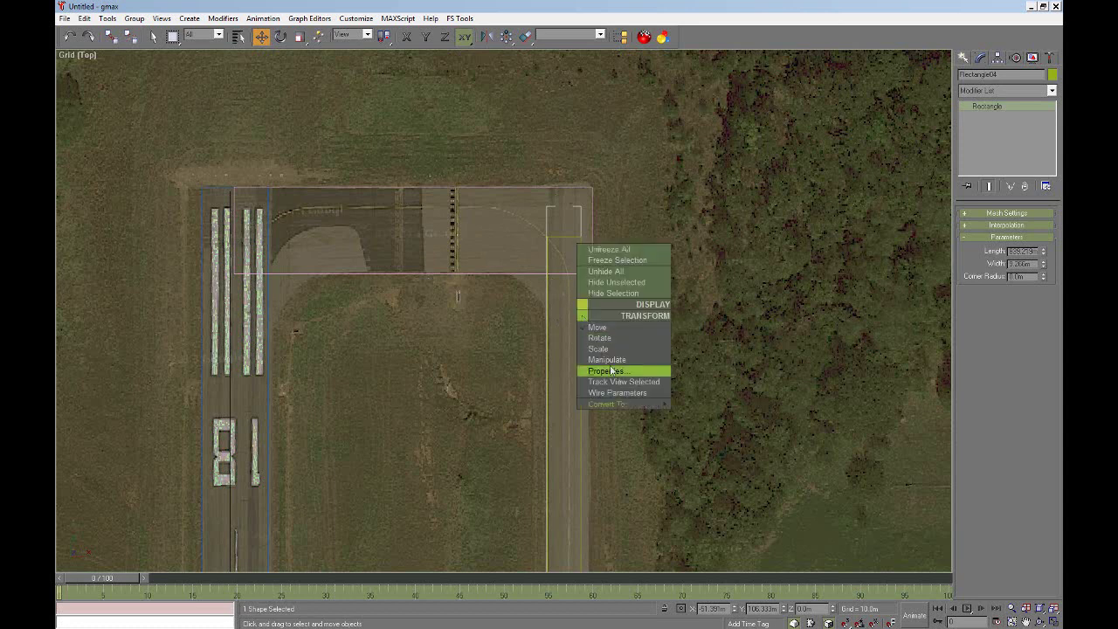
pyautogui.moveTo(619, 403)
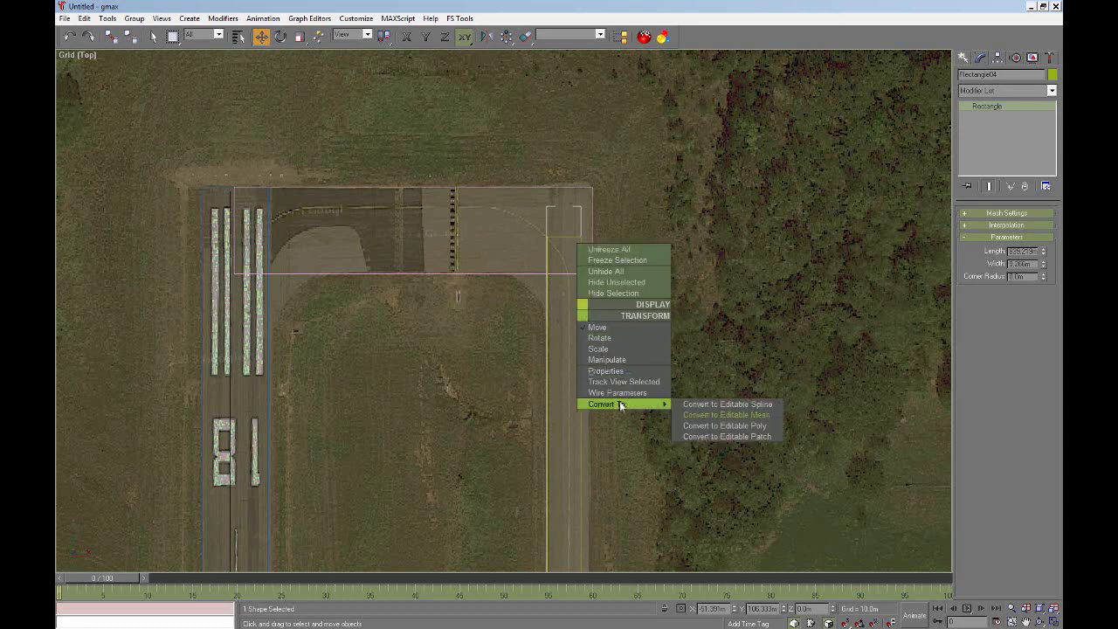
pyautogui.click(709, 404)
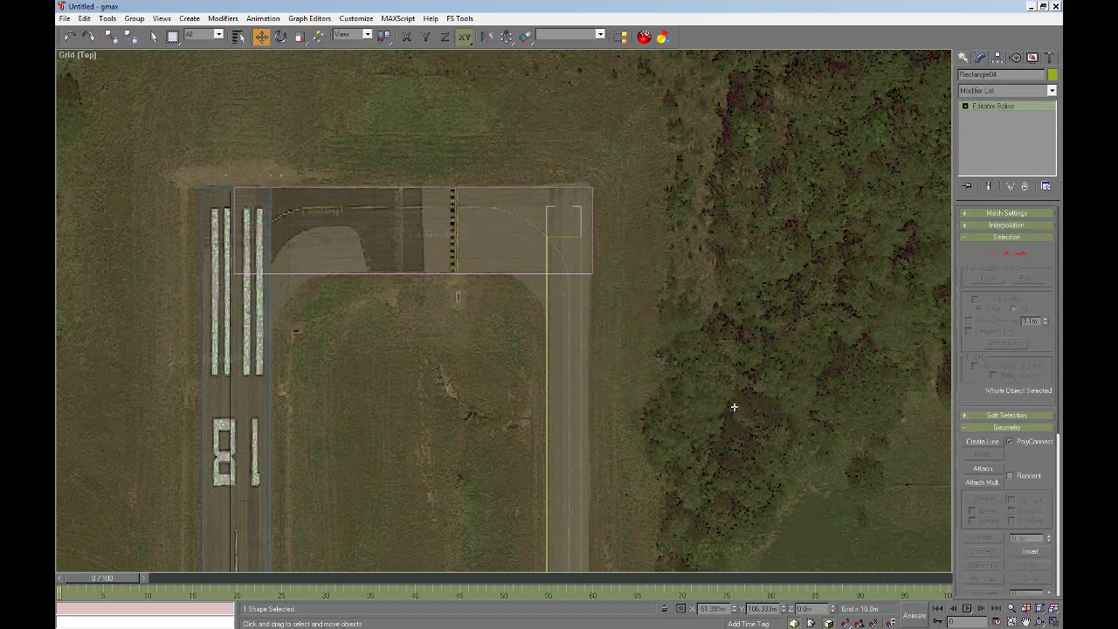
pyautogui.click(992, 253)
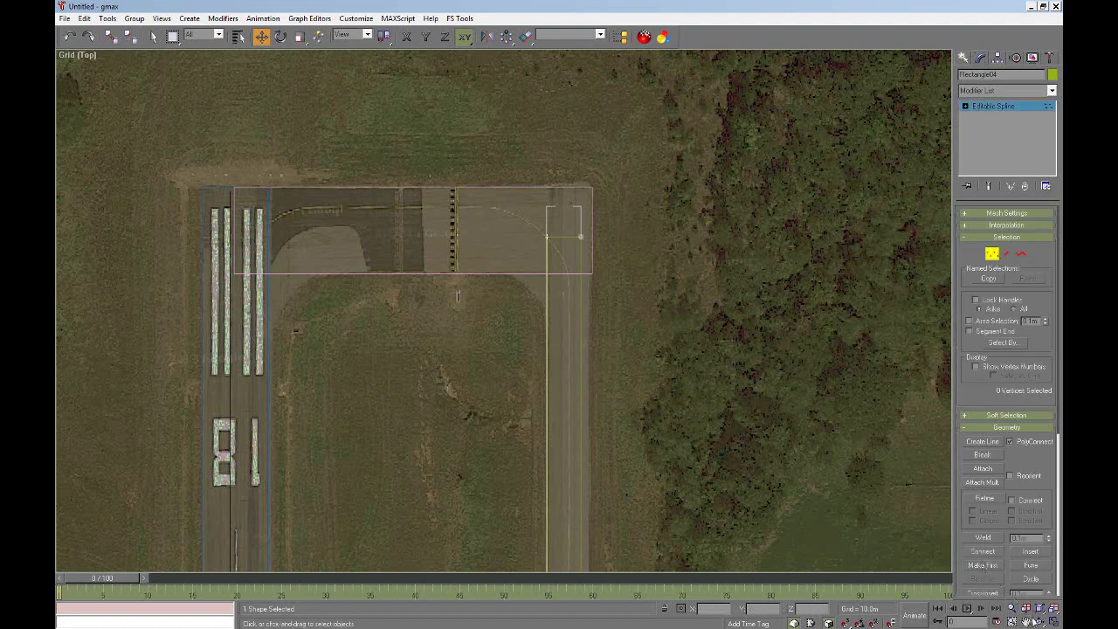
# - Move the two east-side vertices of the parallel taxiway's spline about 2.5 m east to match the pavement edge
pyautogui.click(1039, 610)
pyautogui.moveTo(568, 159); pyautogui.dragTo(493, 405)
pyautogui.click(1026, 622)
pyautogui.moveTo(556, 216); pyautogui.dragTo(574, 286)
pyautogui.scroll(8, 512, 297)
pyautogui.rightClick(547, 189)
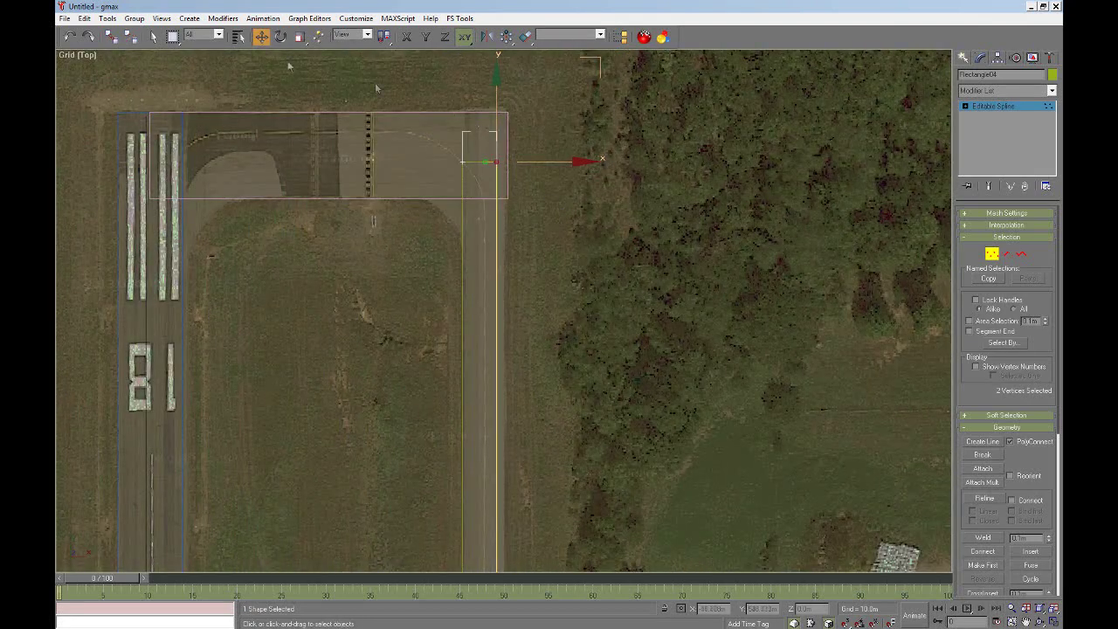
pyautogui.moveTo(555, 161); pyautogui.dragTo(564, 161)
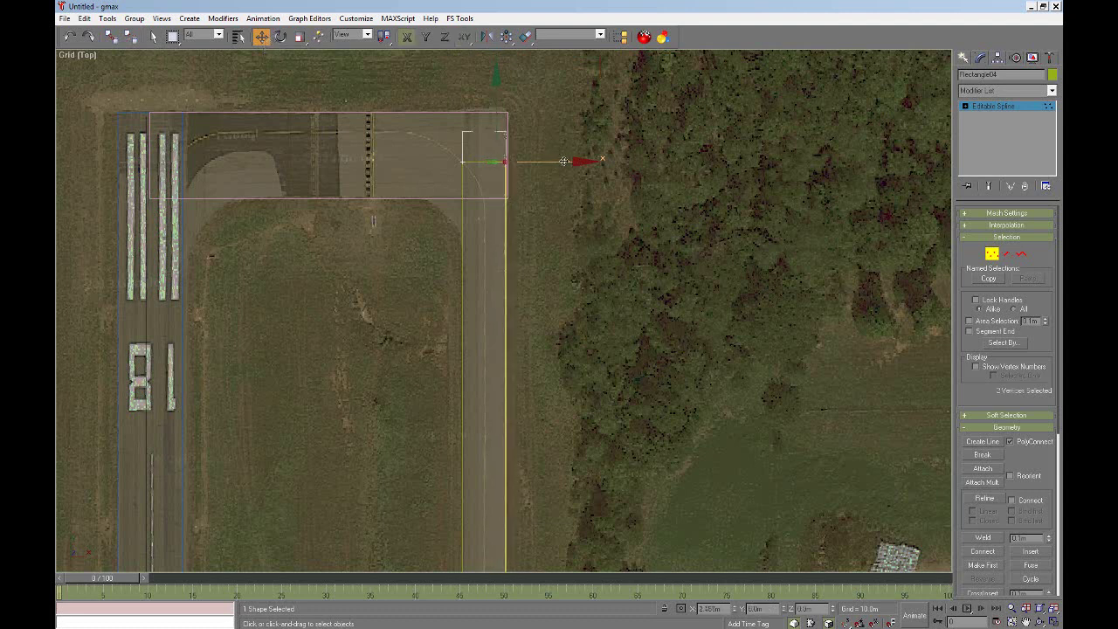
# - Extend the south end of the parallel taxiway's spline past the south connecting taxiway and finish the vertex editing
pyautogui.click(1025, 621)
pyautogui.moveTo(717, 467)
pyautogui.mouseDown()
pyautogui.moveTo(704, 452)
pyautogui.moveTo(714, 407)
pyautogui.moveTo(630, 182)
pyautogui.mouseUp()
pyautogui.scroll(-3, 712, 405)
pyautogui.moveTo(669, 394); pyautogui.dragTo(617, 206)
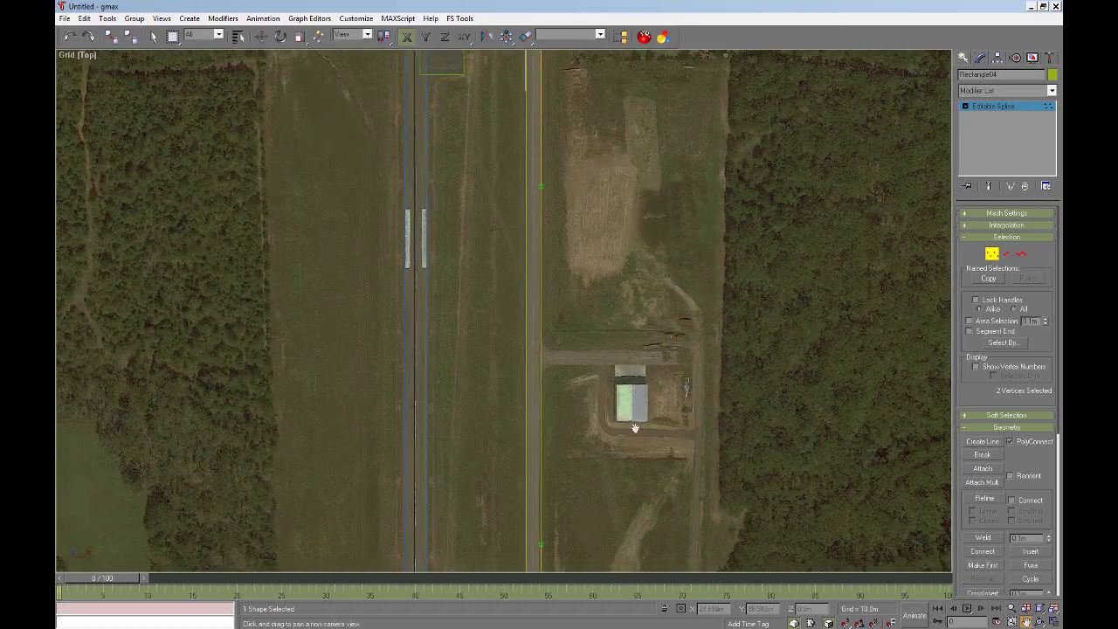
pyautogui.moveTo(634, 427); pyautogui.dragTo(607, 286)
pyautogui.moveTo(594, 436); pyautogui.dragTo(606, 218)
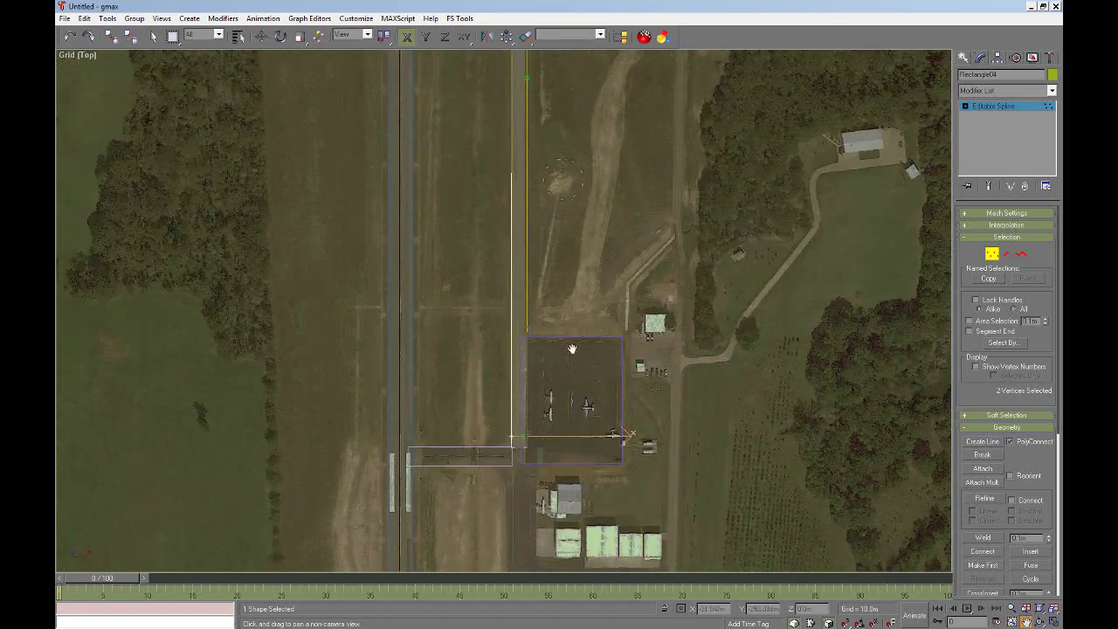
pyautogui.scroll(10, 572, 349)
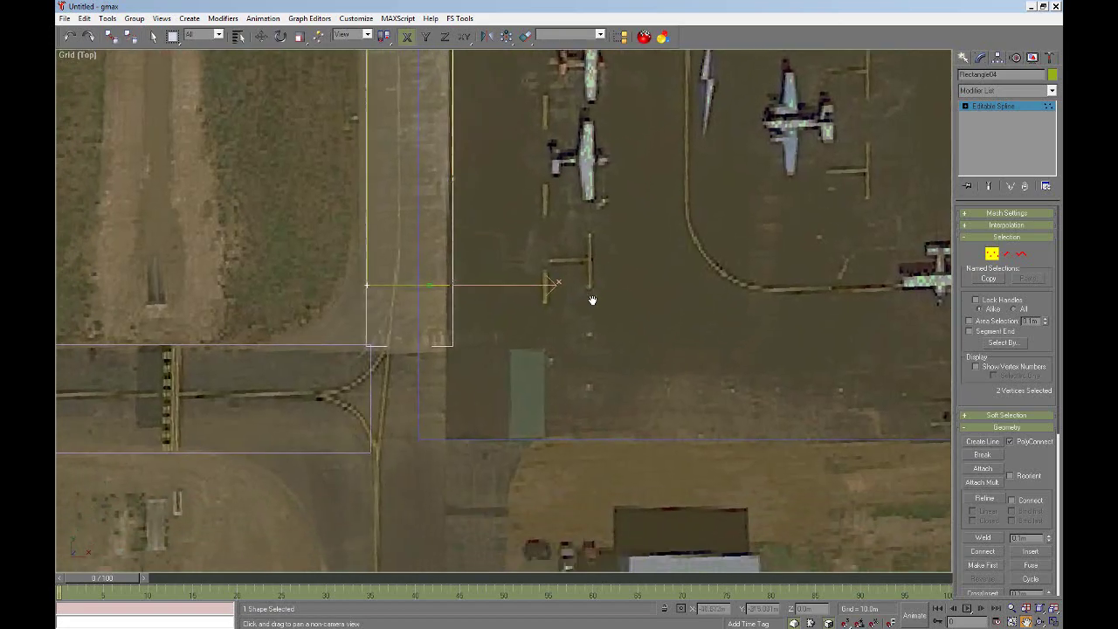
pyautogui.scroll(-2, 592, 300)
pyautogui.moveTo(593, 300); pyautogui.dragTo(603, 273)
pyautogui.rightClick(602, 273)
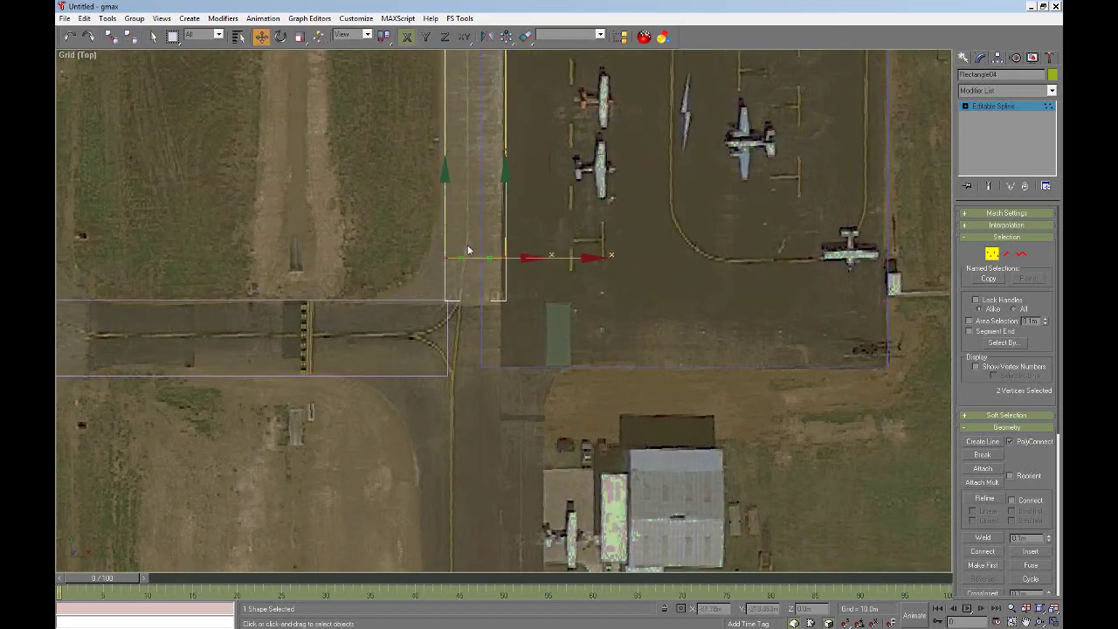
pyautogui.moveTo(445, 199); pyautogui.dragTo(423, 351)
pyautogui.click(992, 255)
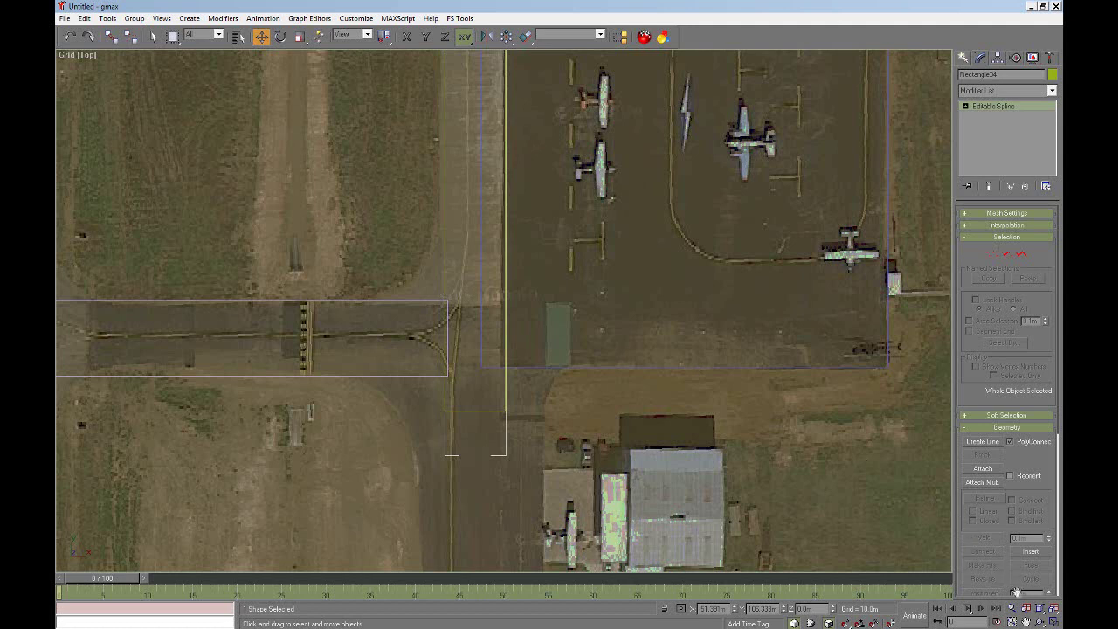
# - Convert the south connecting taxiway's rectangle to an editable spline and extend its east end to overlap the parallel taxiway
pyautogui.click(431, 300)
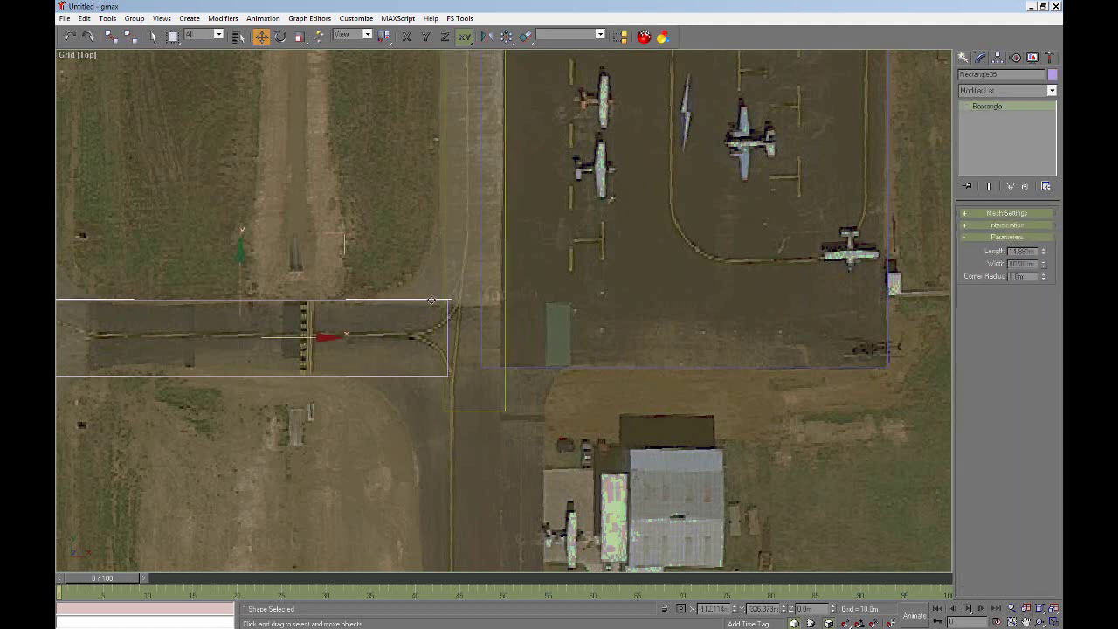
pyautogui.rightClick(431, 300)
pyautogui.moveTo(457, 387)
pyautogui.click(572, 418)
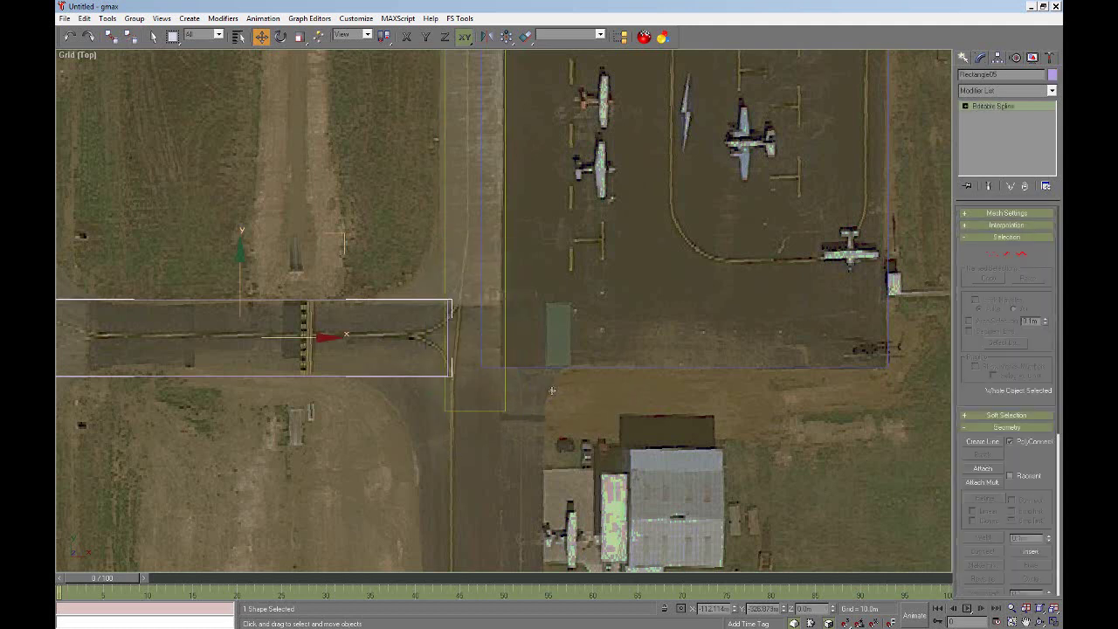
pyautogui.click(991, 253)
pyautogui.moveTo(529, 271); pyautogui.dragTo(425, 408)
pyautogui.moveTo(521, 299); pyautogui.dragTo(537, 299)
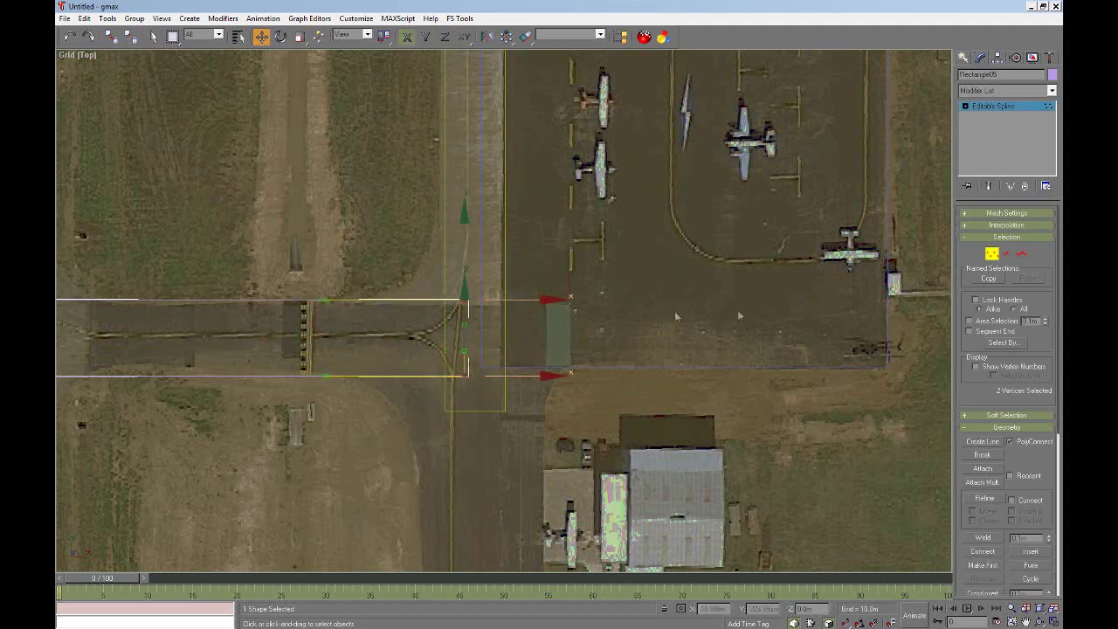
pyautogui.click(991, 254)
# - Review the traced outlines over the photo from the aircraft apron up to the runway's north end
pyautogui.click(1026, 622)
pyautogui.moveTo(487, 245); pyautogui.dragTo(494, 265)
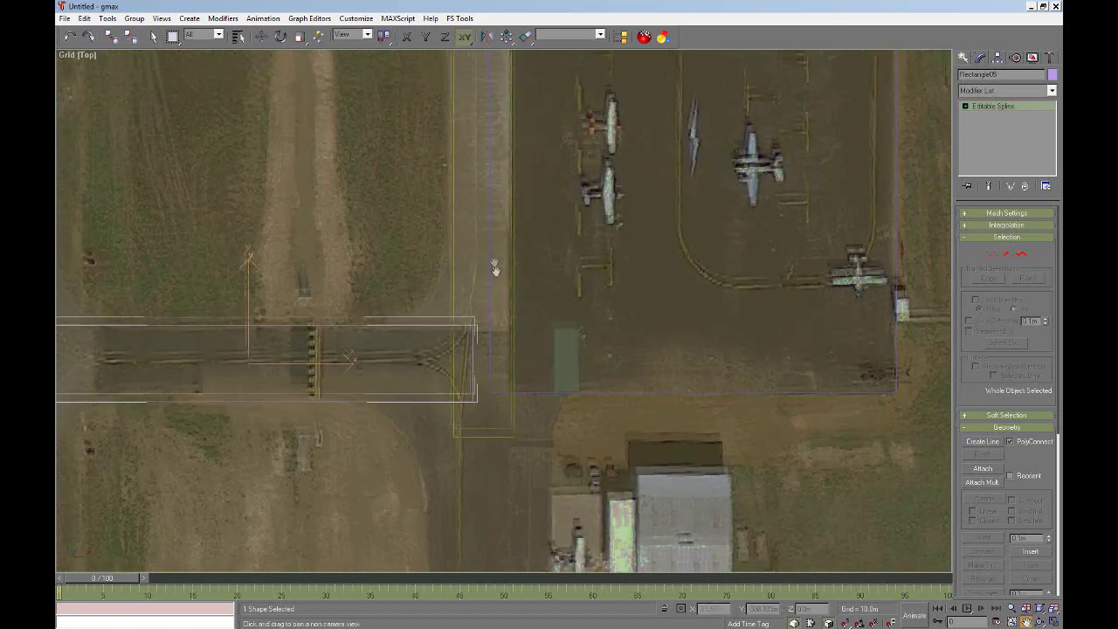
pyautogui.scroll(-4, 510, 310)
pyautogui.scroll(-2, 510, 309)
pyautogui.moveTo(555, 226); pyautogui.dragTo(542, 273)
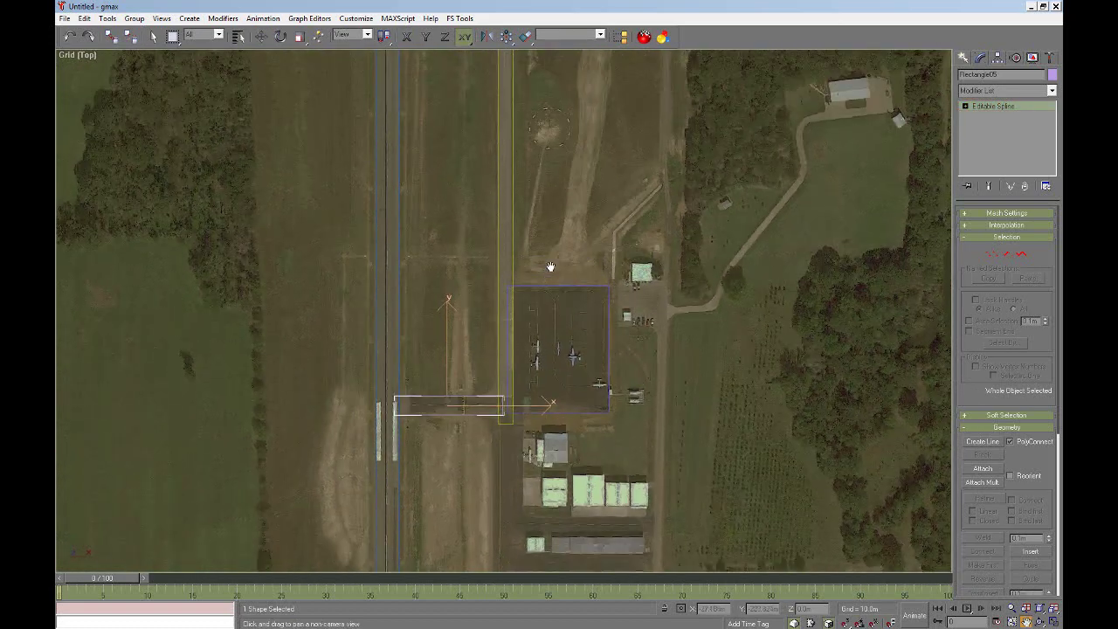
pyautogui.moveTo(547, 180); pyautogui.dragTo(569, 460)
pyautogui.moveTo(552, 245); pyautogui.dragTo(574, 445)
pyautogui.moveTo(587, 217); pyautogui.dragTo(591, 428)
pyautogui.moveTo(789, 192); pyautogui.dragTo(788, 317)
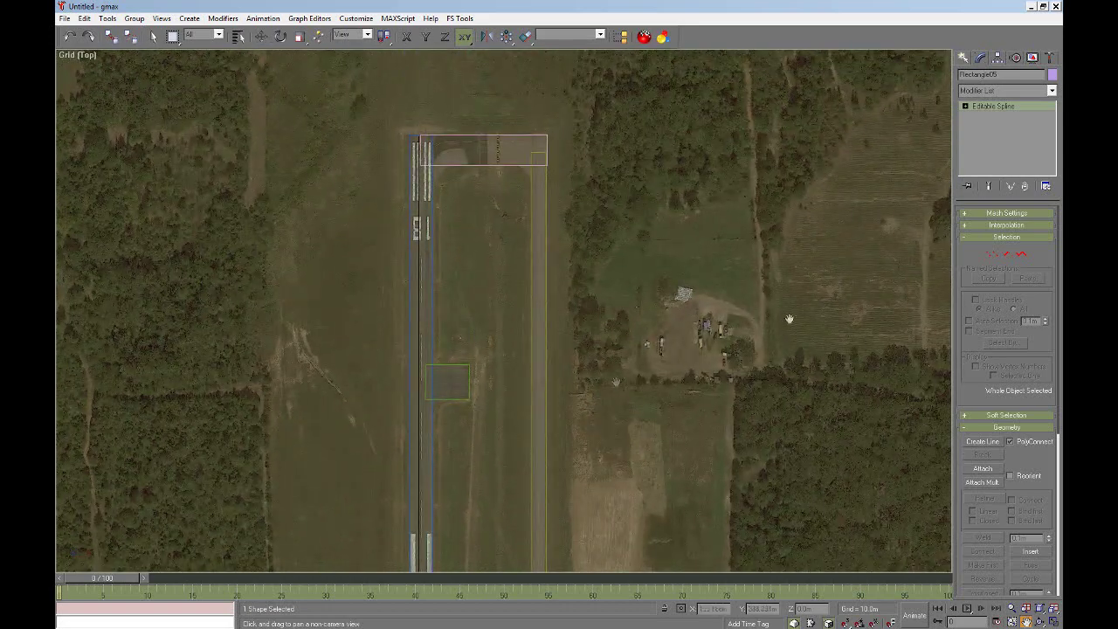
pyautogui.hotkey('alt', 'Tab')
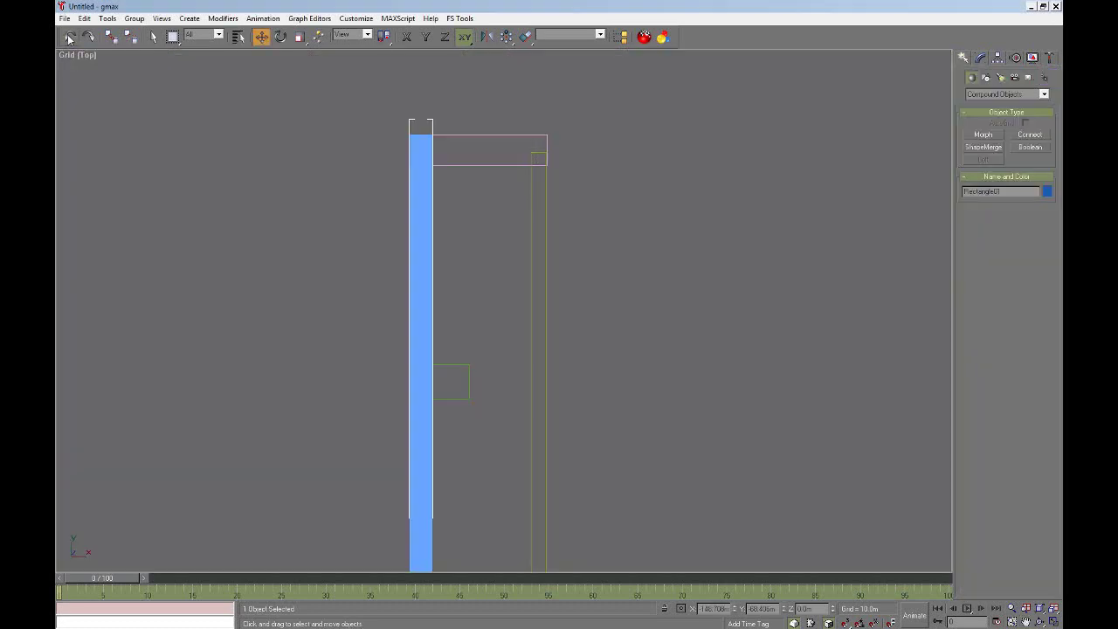
# - Undo the last Boolean operation and attach the north connecting taxiway and parallel taxiway splines to the runway's spline
pyautogui.click(69, 38)
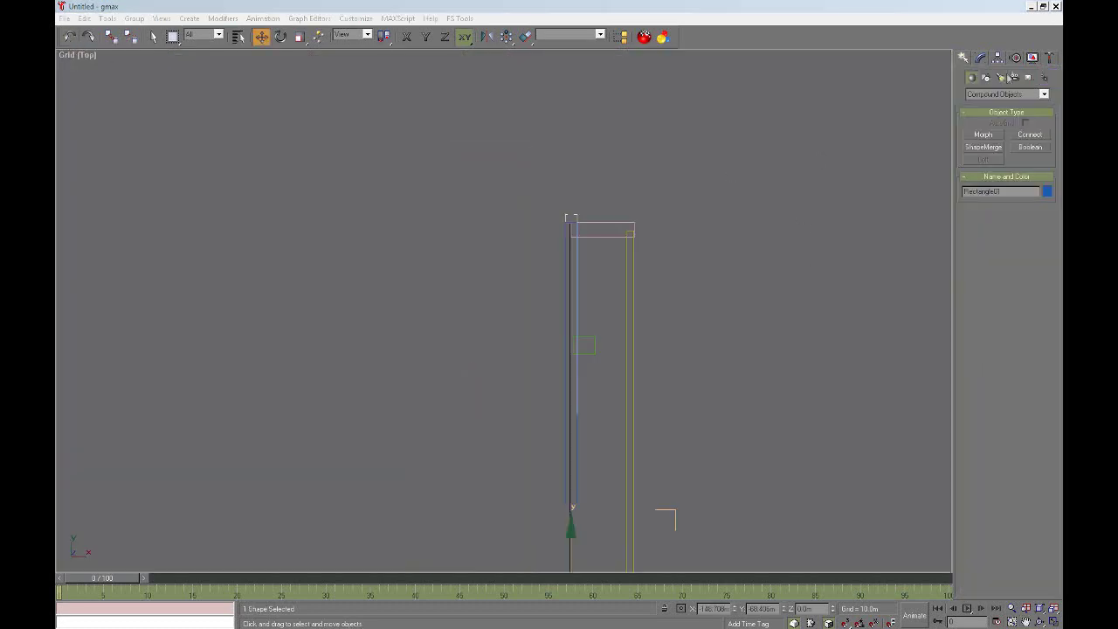
pyautogui.click(981, 58)
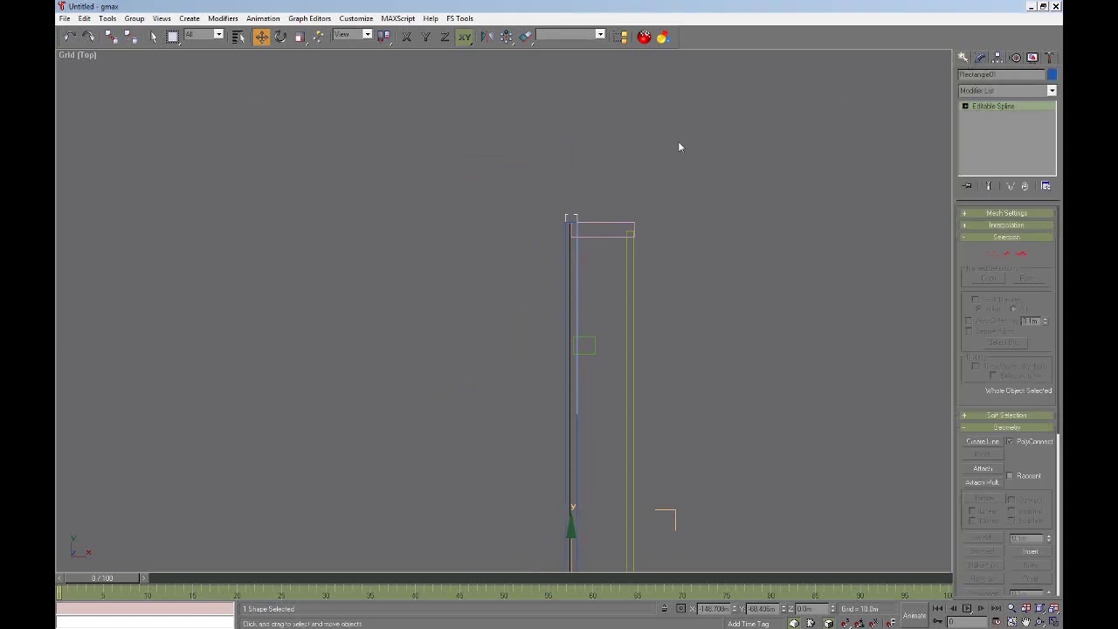
pyautogui.click(983, 468)
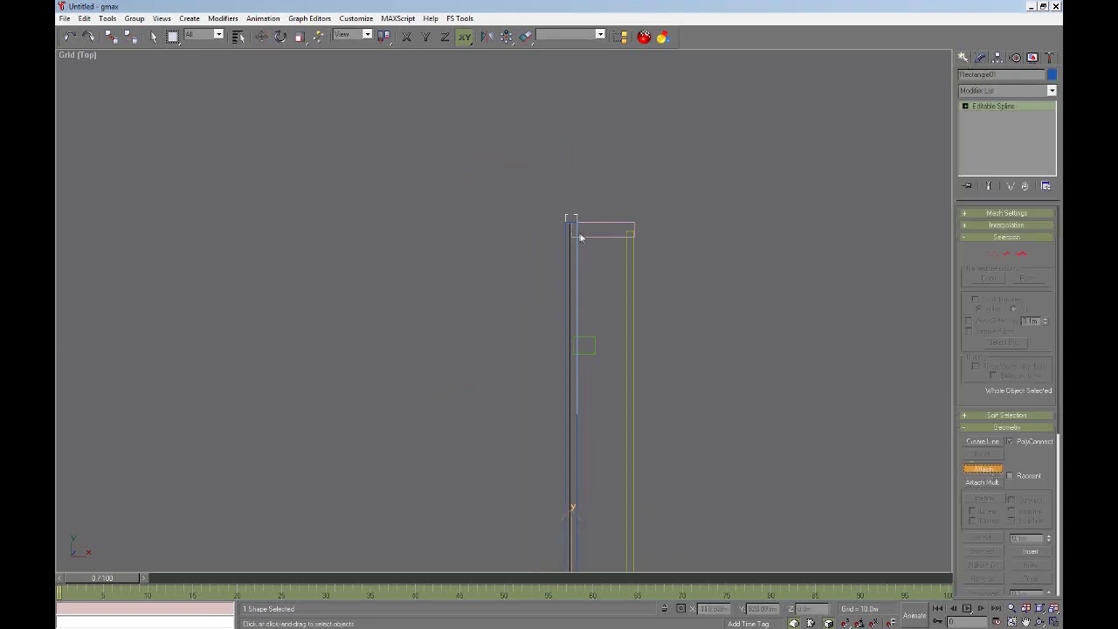
pyautogui.click(627, 246)
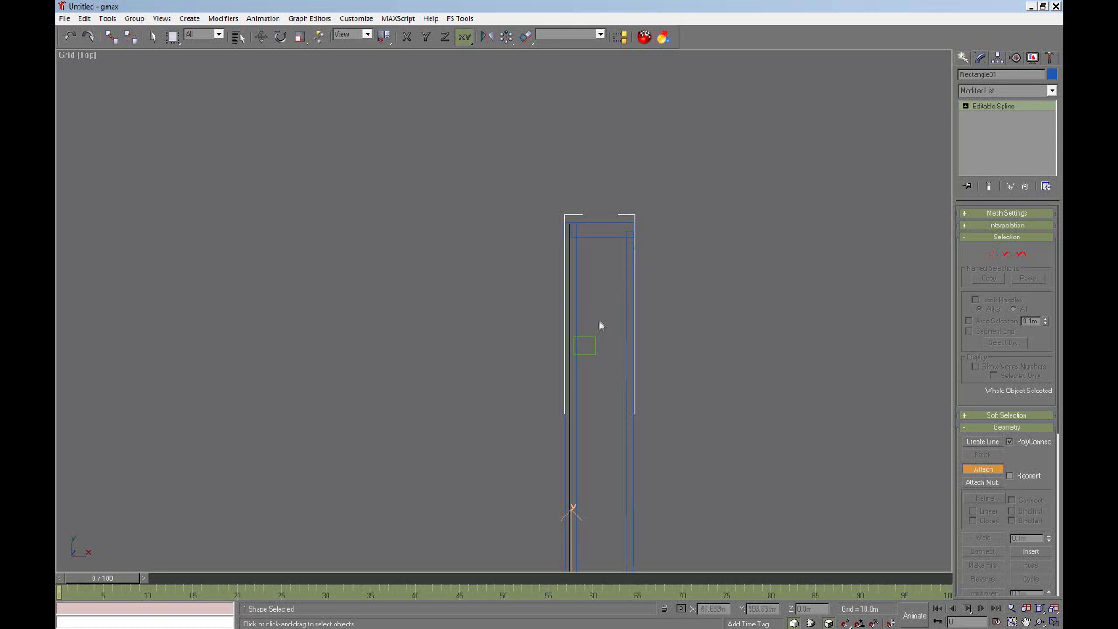
# - Attach the pad, south connecting taxiway and apron splines to the runway's spline and finish attaching
pyautogui.click(1027, 622)
pyautogui.moveTo(734, 277); pyautogui.dragTo(682, 212)
pyautogui.rightClick(676, 262)
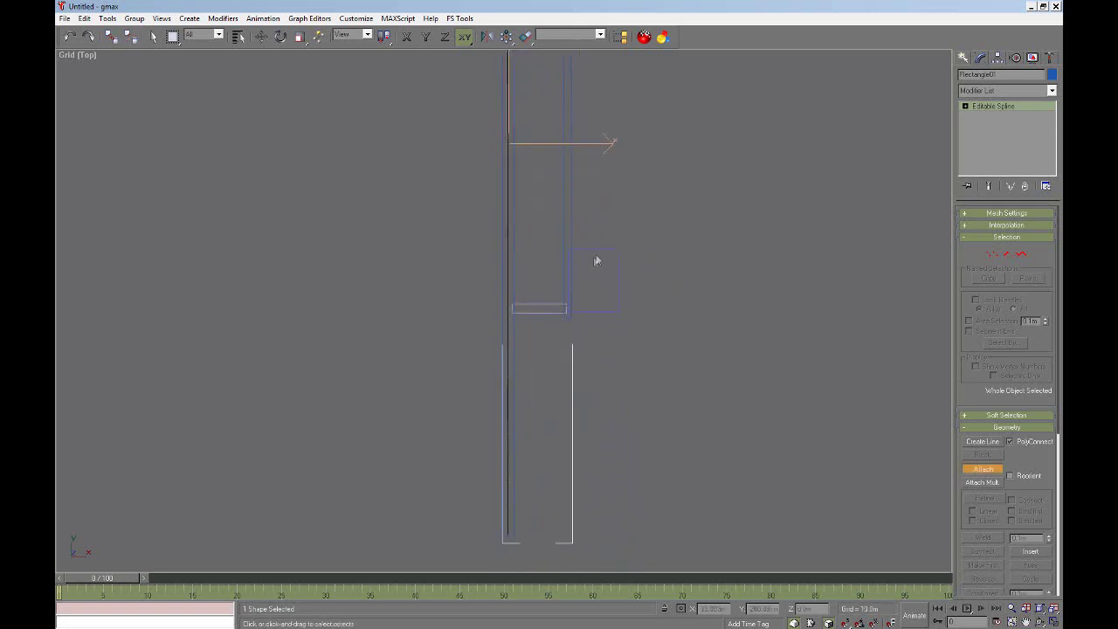
pyautogui.click(547, 306)
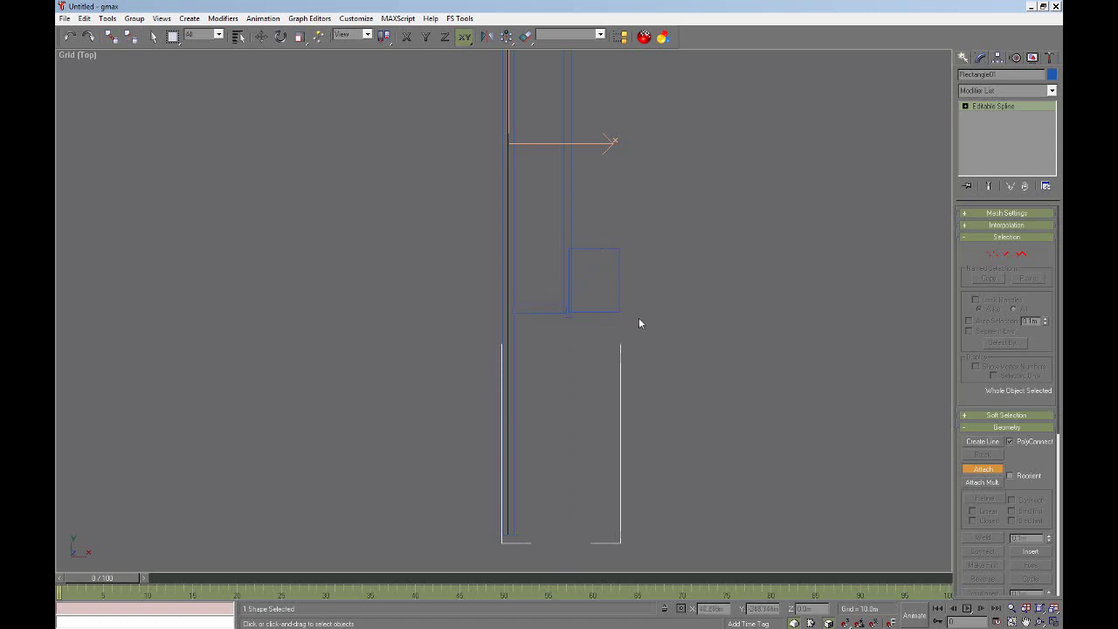
pyautogui.click(987, 469)
pyautogui.click(1028, 622)
pyautogui.moveTo(698, 145); pyautogui.dragTo(726, 262)
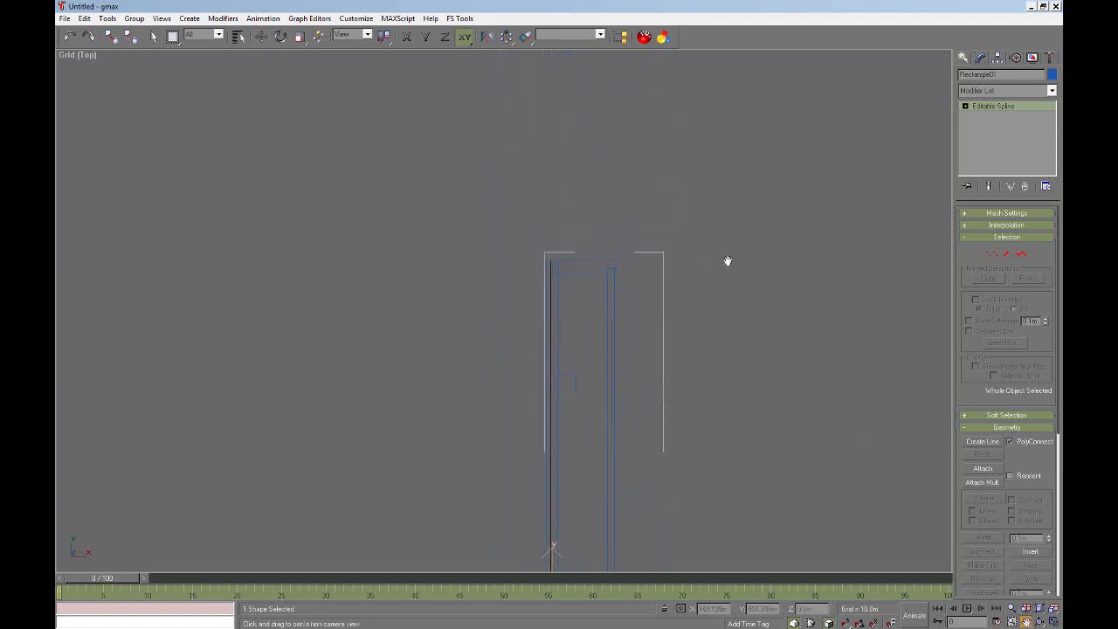
pyautogui.scroll(5, 579, 288)
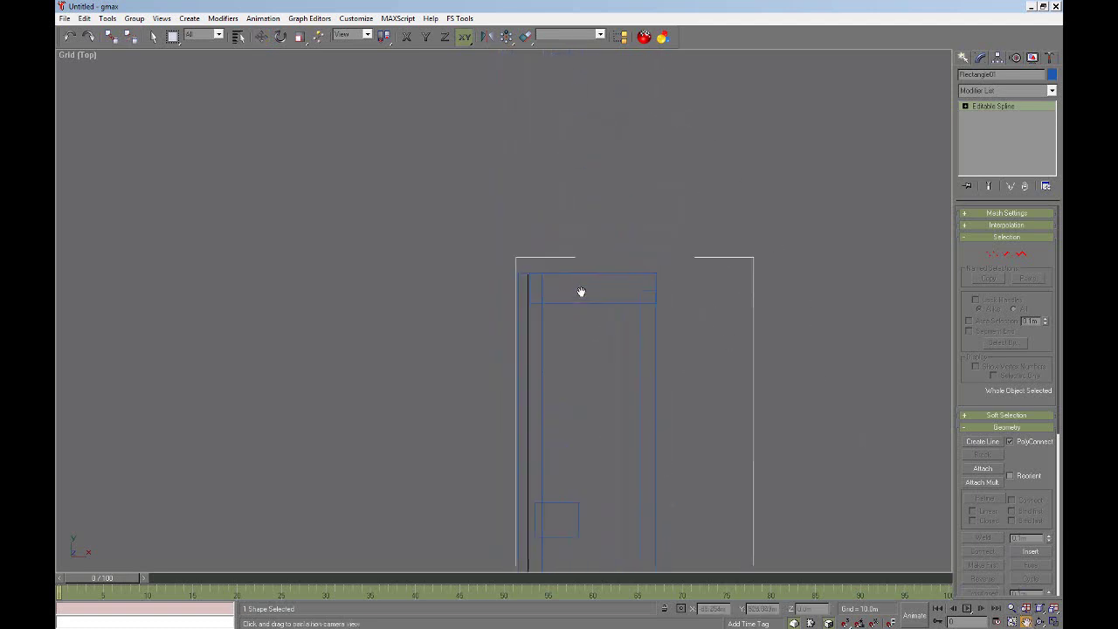
pyautogui.rightClick(523, 338)
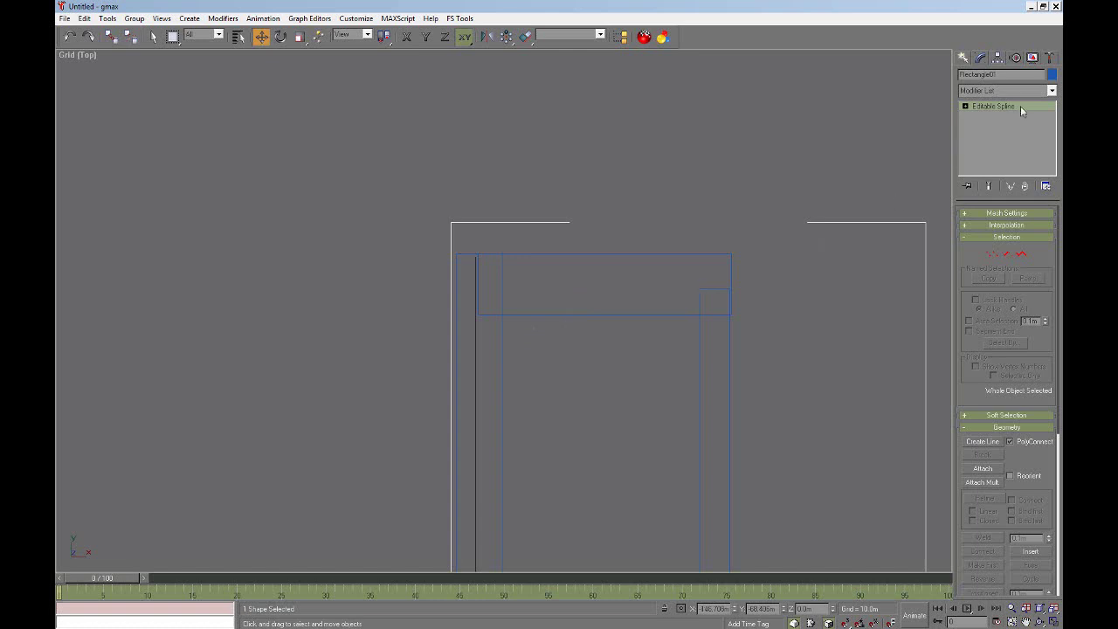
pyautogui.click(965, 57)
pyautogui.click(1031, 147)
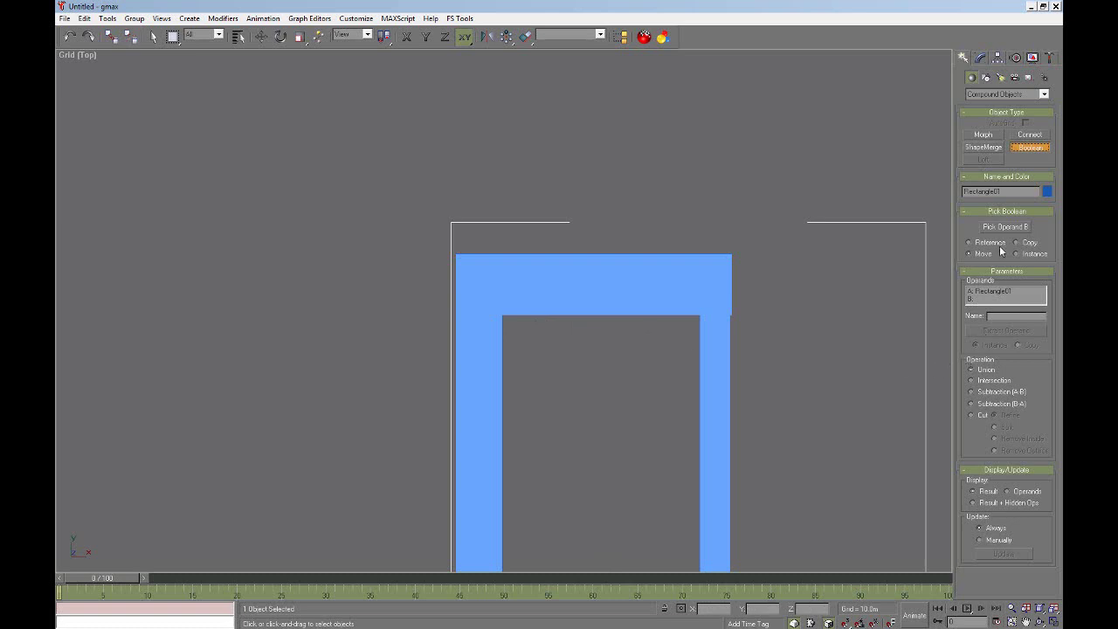
pyautogui.hotkey('ctrl', 'z')
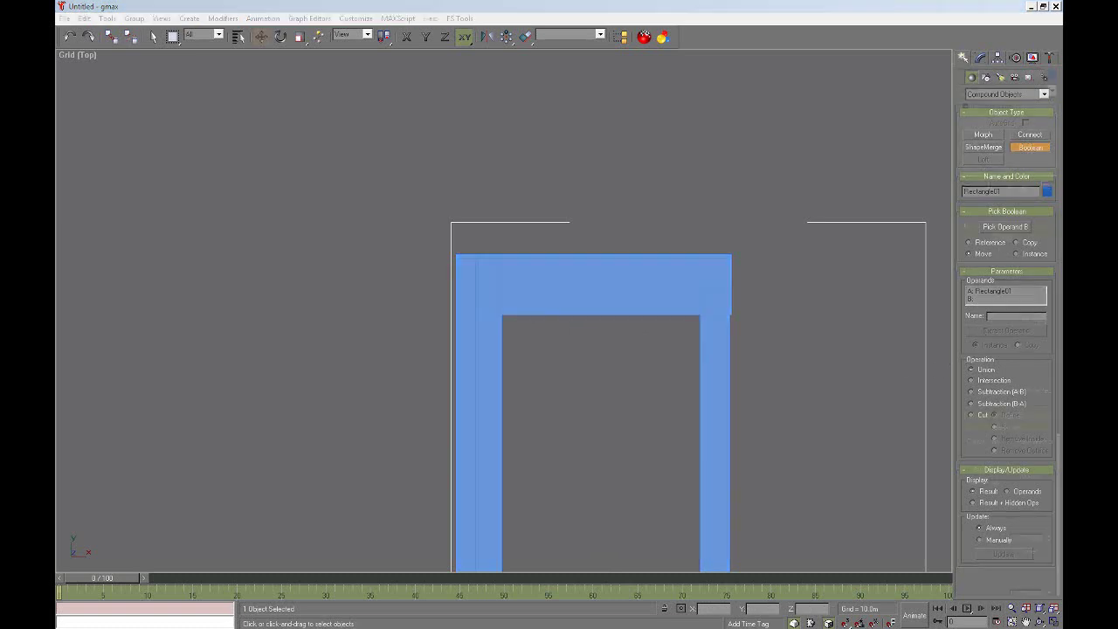
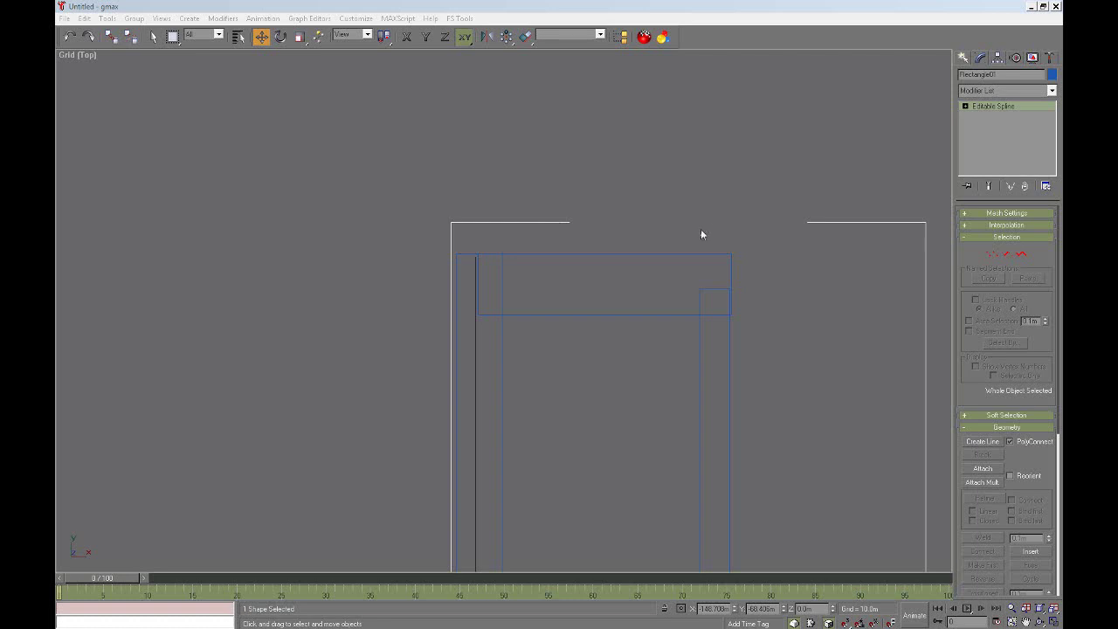
# - At spline level, merge the runway with the north connecting taxiway and the parallel taxiway using a Boolean union
pyautogui.click(1020, 255)
pyautogui.scroll(-5, 1015, 410)
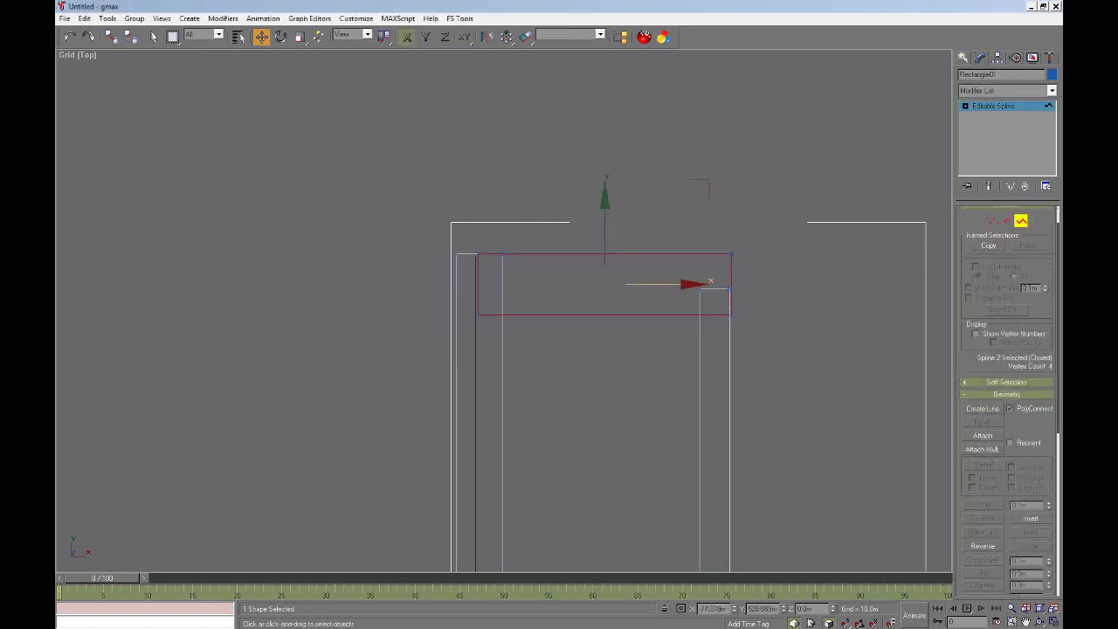
pyautogui.scroll(-4, 1016, 411)
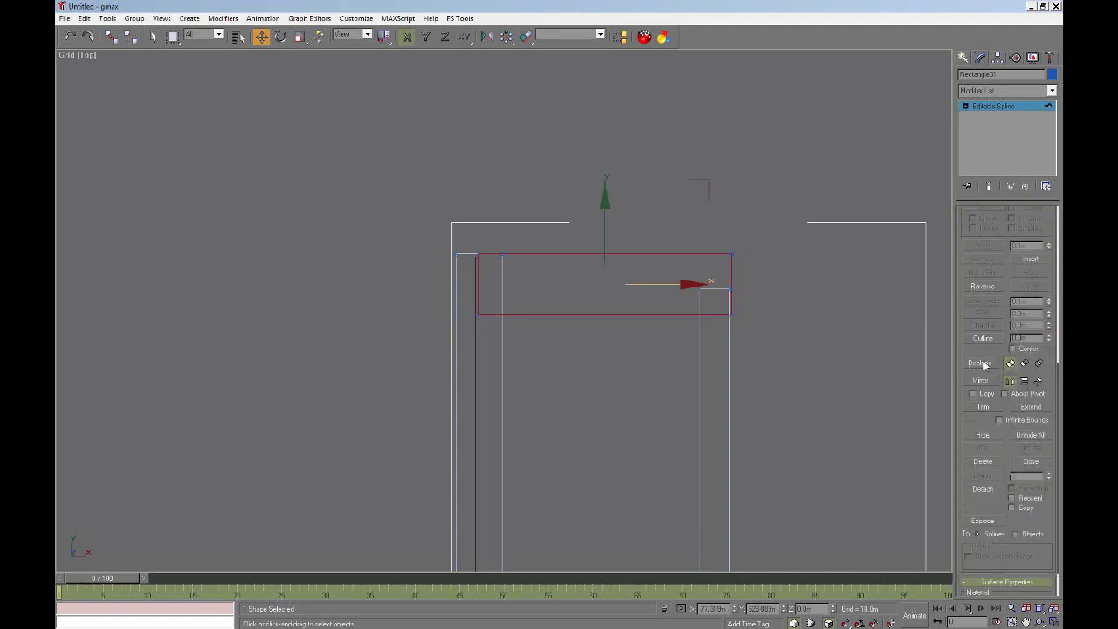
pyautogui.click(501, 327)
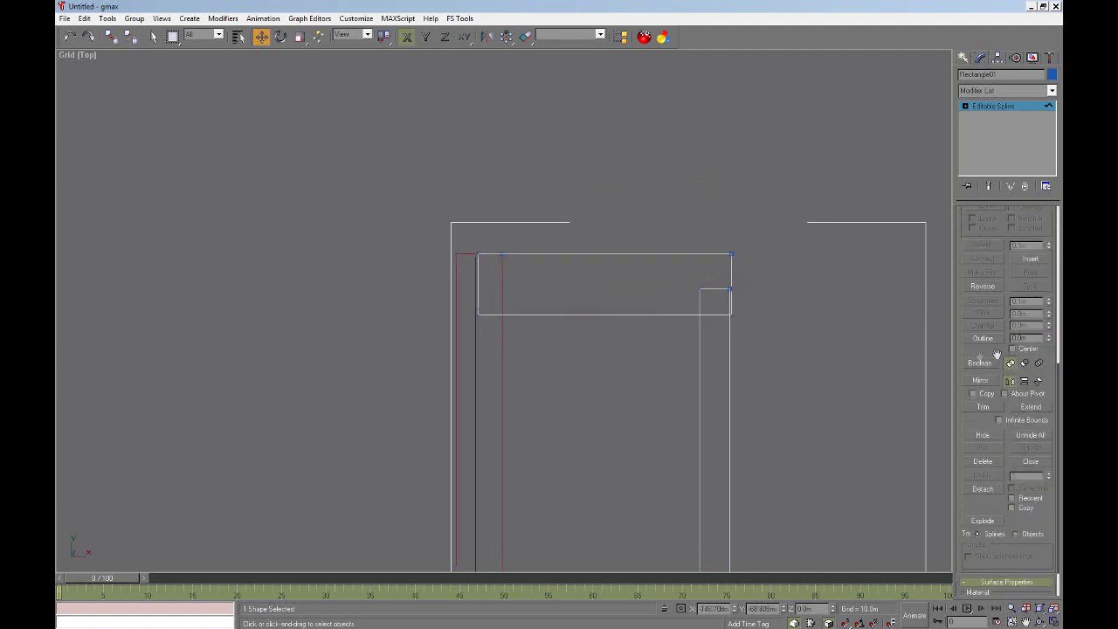
pyautogui.click(980, 363)
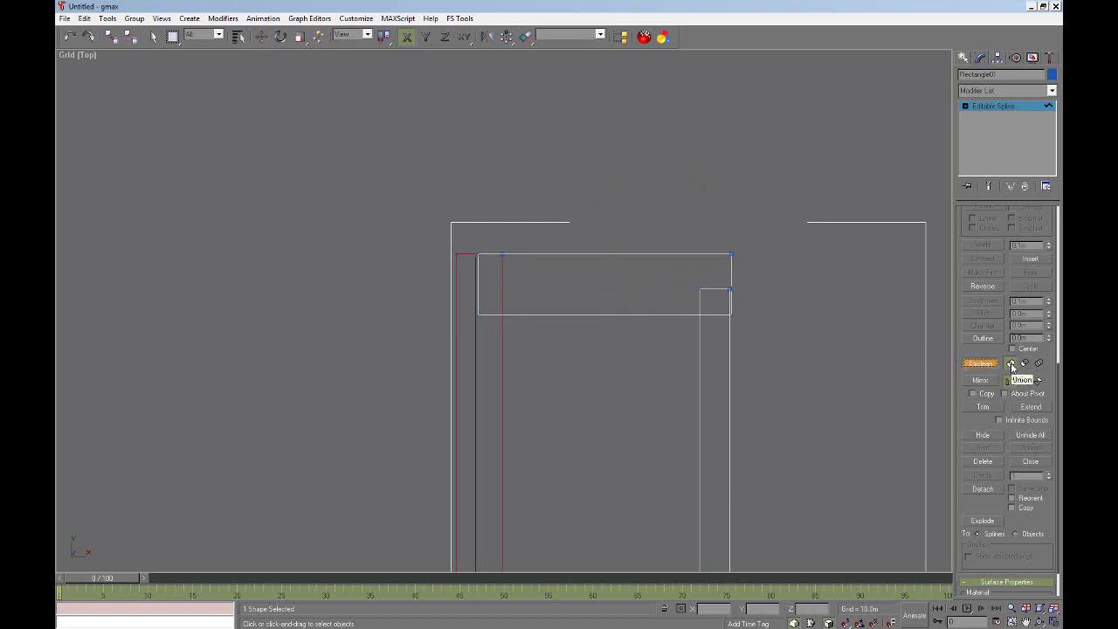
pyautogui.click(478, 282)
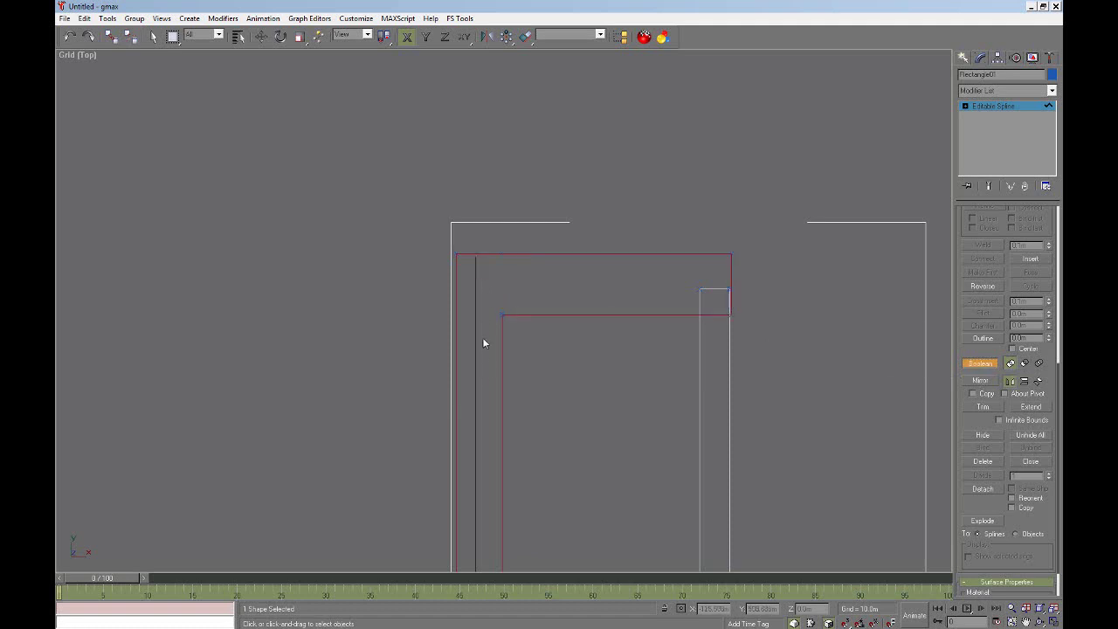
pyautogui.click(718, 286)
# - Merge the small pad beside the runway into the combined outline with a Boolean union
pyautogui.click(1027, 621)
pyautogui.moveTo(814, 414); pyautogui.dragTo(780, 267)
pyautogui.scroll(-5, 789, 358)
pyautogui.scroll(4, 789, 358)
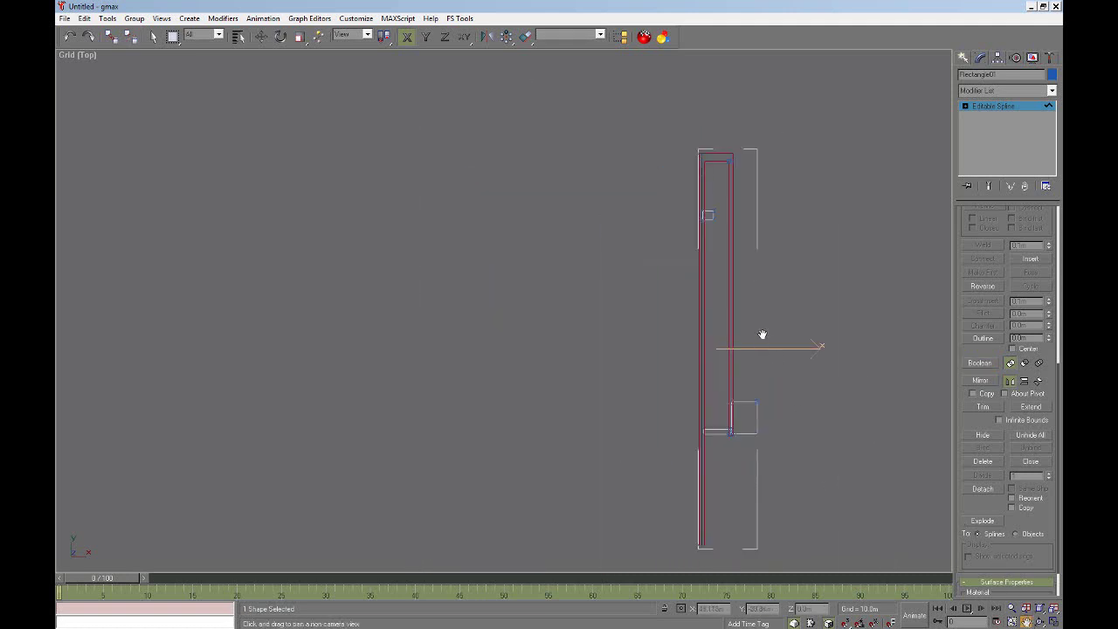
pyautogui.scroll(3, 701, 192)
pyautogui.scroll(3, 718, 204)
pyautogui.rightClick(720, 332)
pyautogui.click(718, 350)
# - Merge the south connecting taxiway into the combined outline with a Boolean union and leave the Boolean tool
pyautogui.click(1026, 621)
pyautogui.moveTo(759, 417); pyautogui.dragTo(647, 195)
pyautogui.moveTo(725, 491); pyautogui.dragTo(658, 212)
pyautogui.moveTo(664, 463); pyautogui.dragTo(673, 194)
pyautogui.scroll(-3, 696, 302)
pyautogui.moveTo(674, 376)
pyautogui.mouseDown()
pyautogui.moveTo(658, 160)
pyautogui.moveTo(640, 109)
pyautogui.mouseUp()
pyautogui.moveTo(662, 349); pyautogui.dragTo(648, 320)
pyautogui.rightClick(635, 334)
pyautogui.scroll(2, 634, 340)
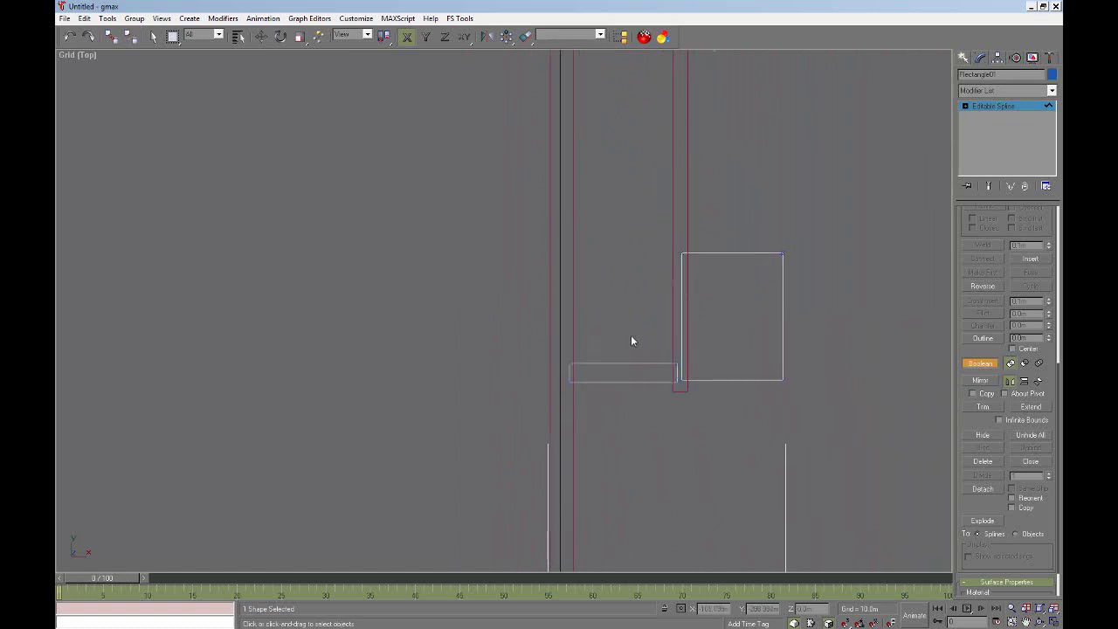
pyautogui.click(568, 374)
pyautogui.press('w')
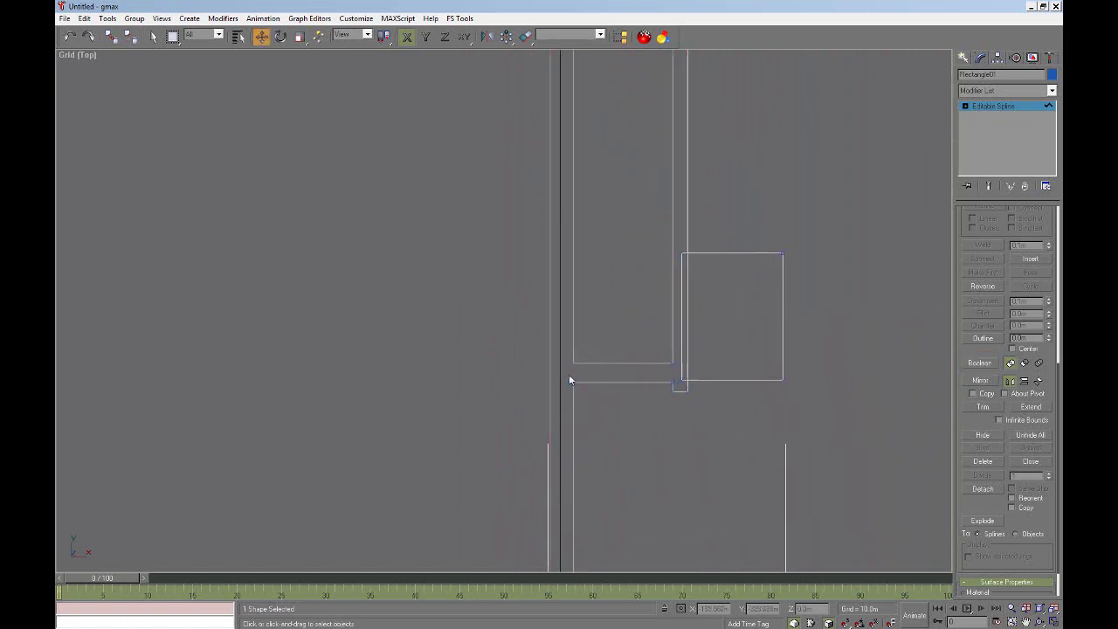
# - Select the outer airport outline and merge the aircraft apron into it with a Boolean union
pyautogui.click(660, 363)
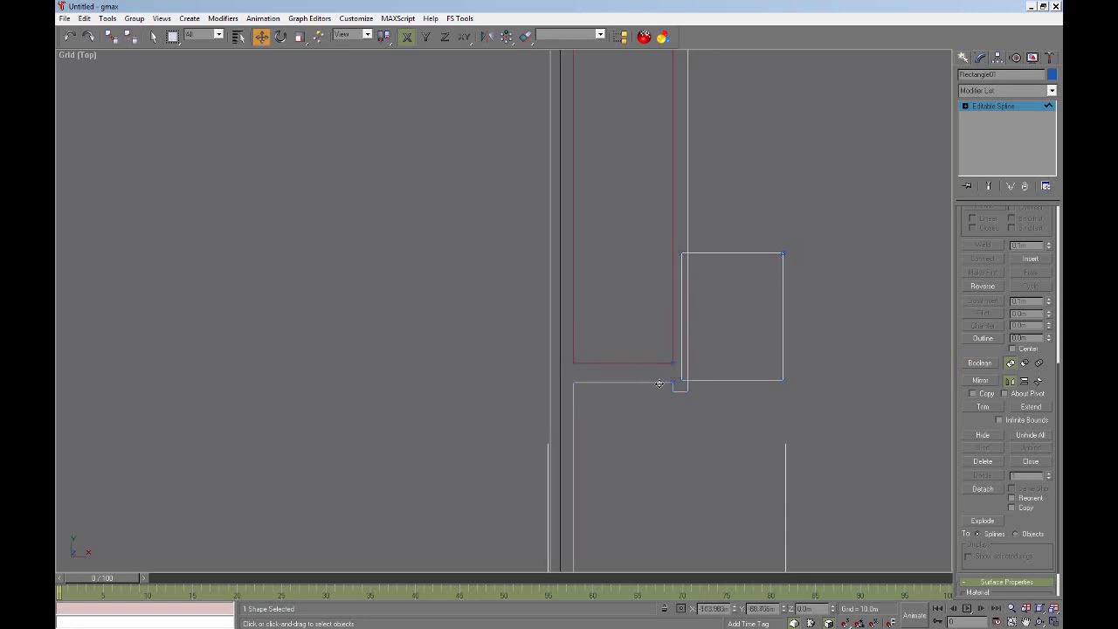
pyautogui.click(694, 380)
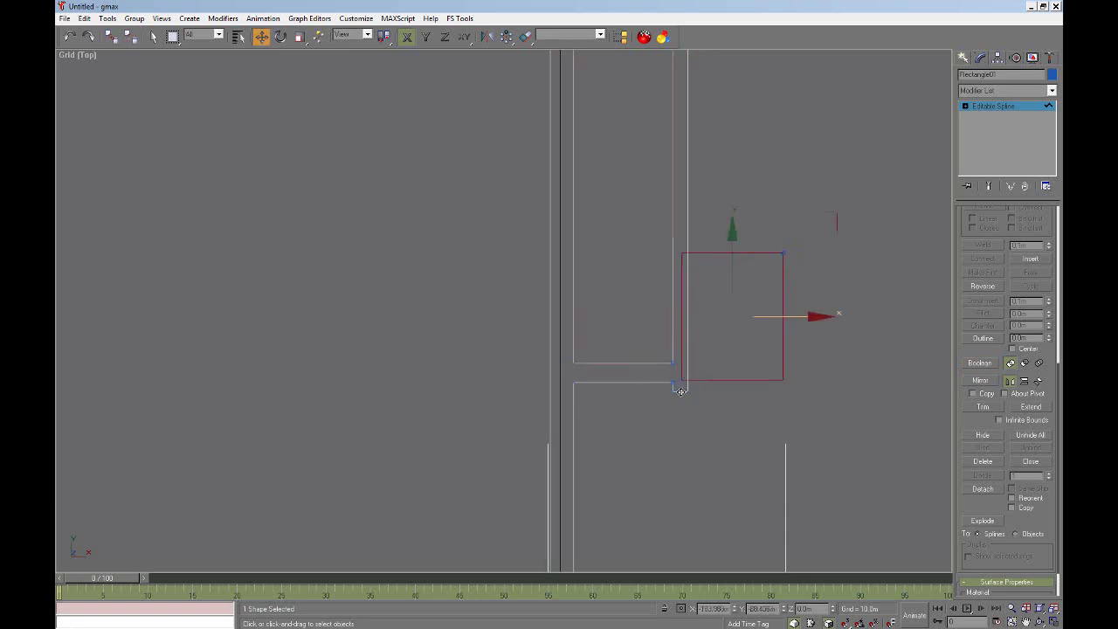
pyautogui.click(678, 403)
pyautogui.click(678, 391)
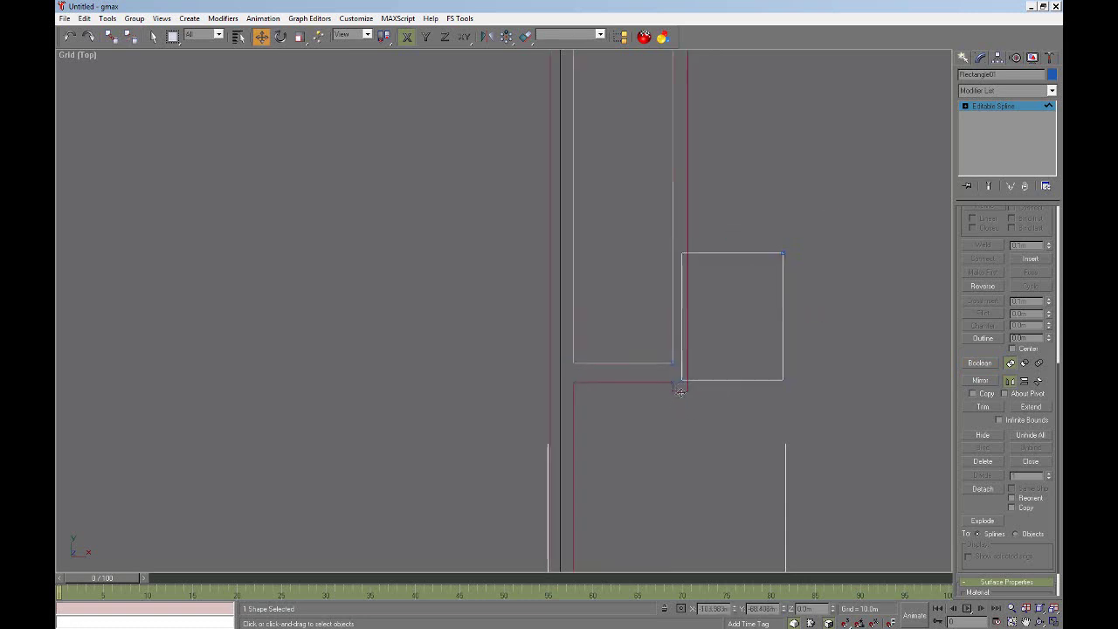
pyautogui.click(979, 364)
pyautogui.click(681, 358)
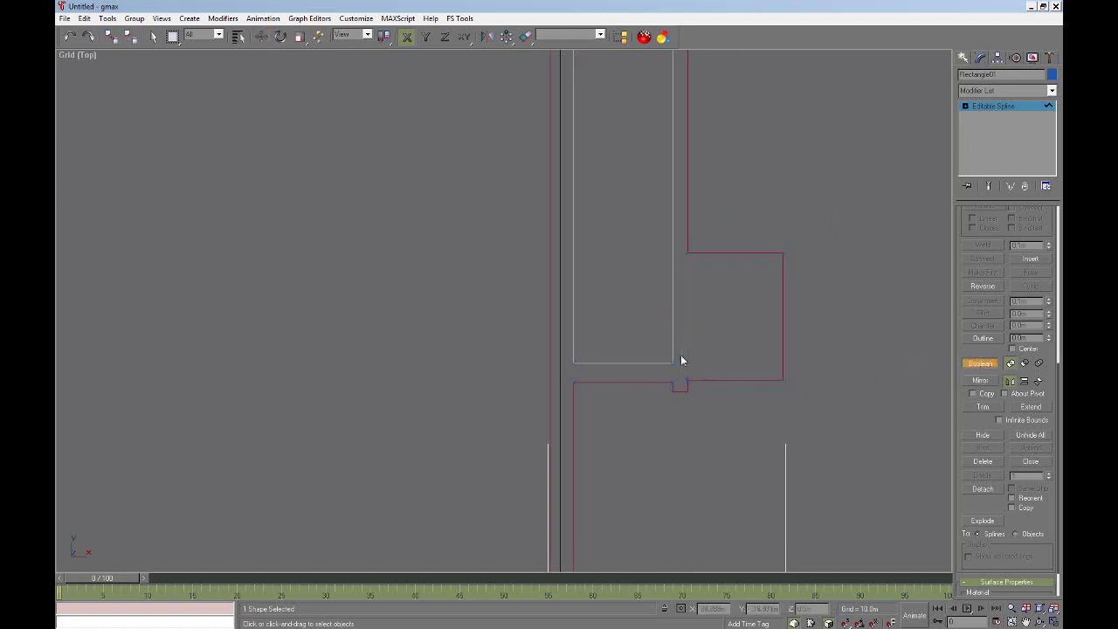
pyautogui.click(977, 365)
# - Check the merged outline from the apron to the runway's north end and finish the spline-level editing
pyautogui.click(1026, 621)
pyautogui.moveTo(778, 381); pyautogui.dragTo(684, 502)
pyautogui.scroll(-3, 695, 485)
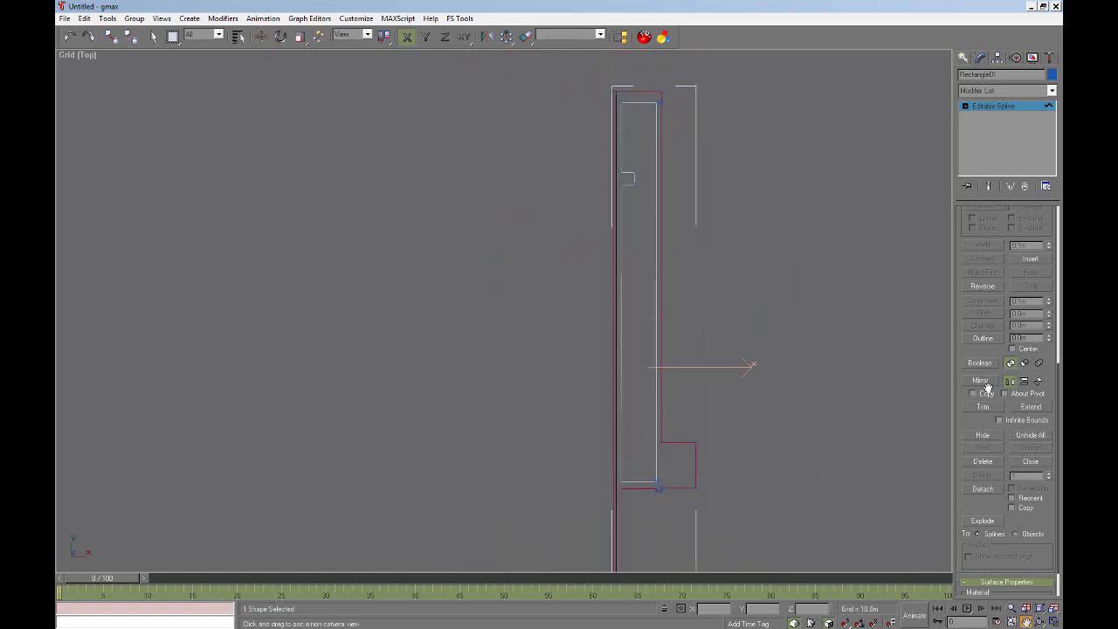
pyautogui.rightClick(819, 252)
pyautogui.rightClick(800, 255)
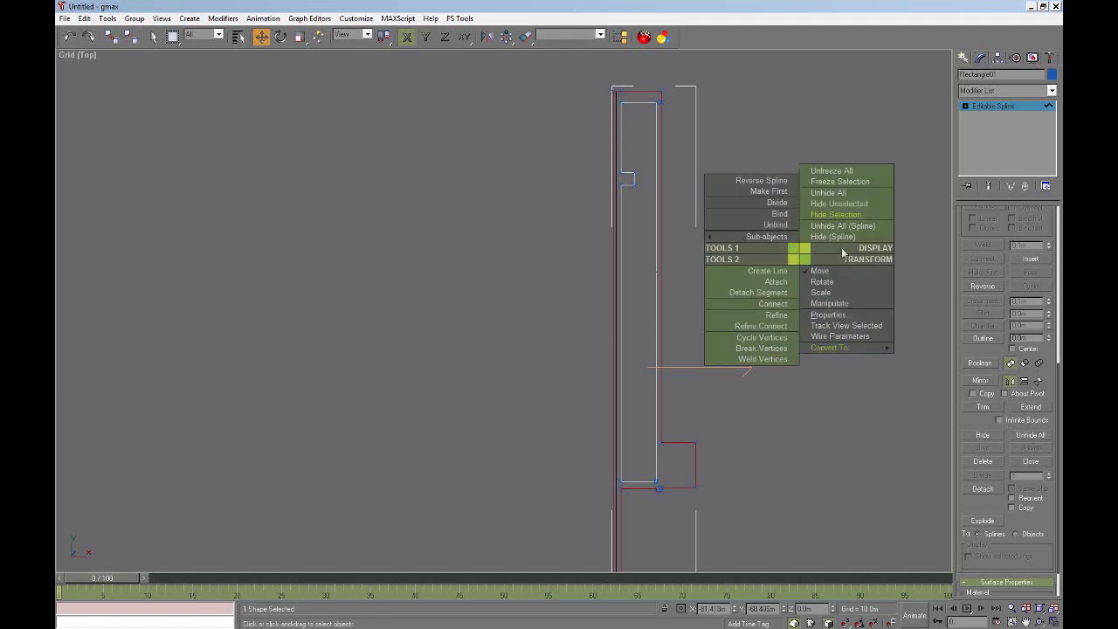
pyautogui.click(1008, 146)
pyautogui.click(1008, 145)
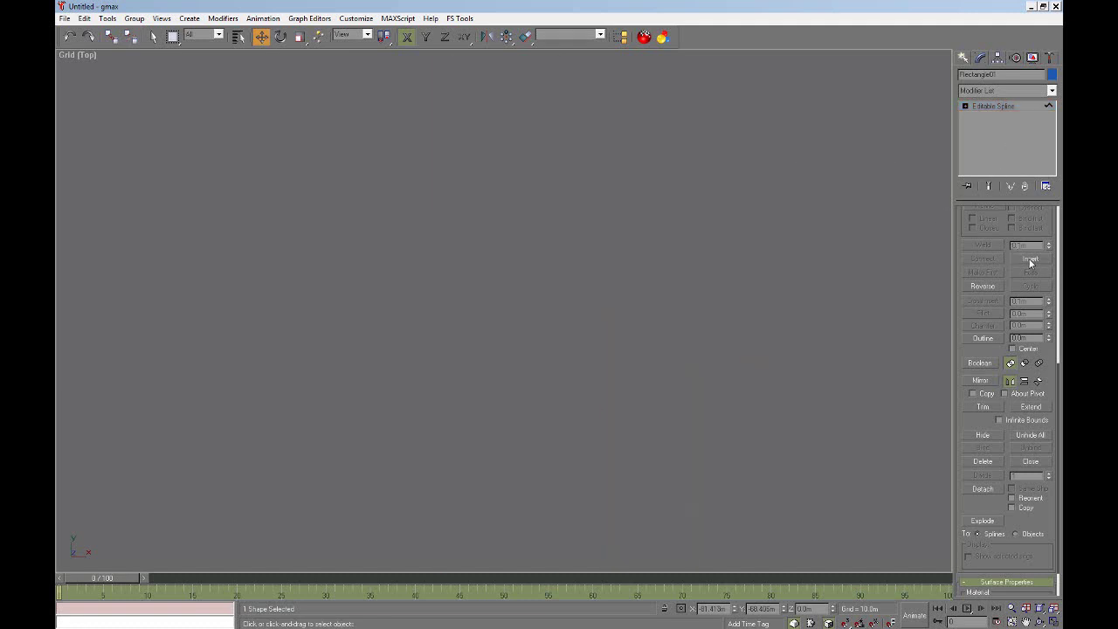
pyautogui.scroll(5, 1024, 301)
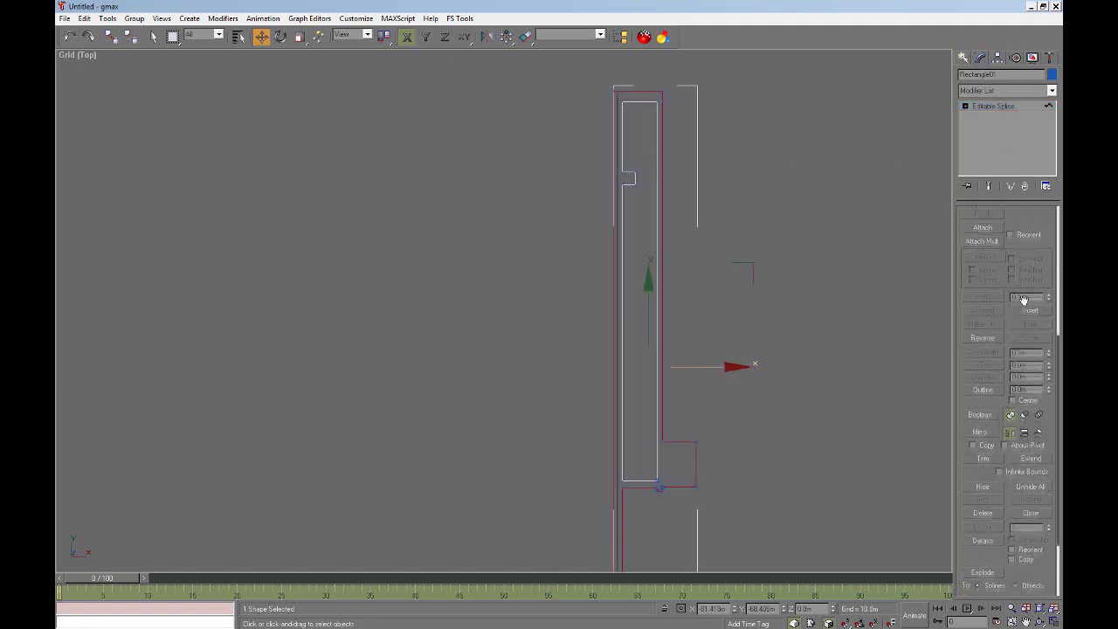
pyautogui.click(1020, 254)
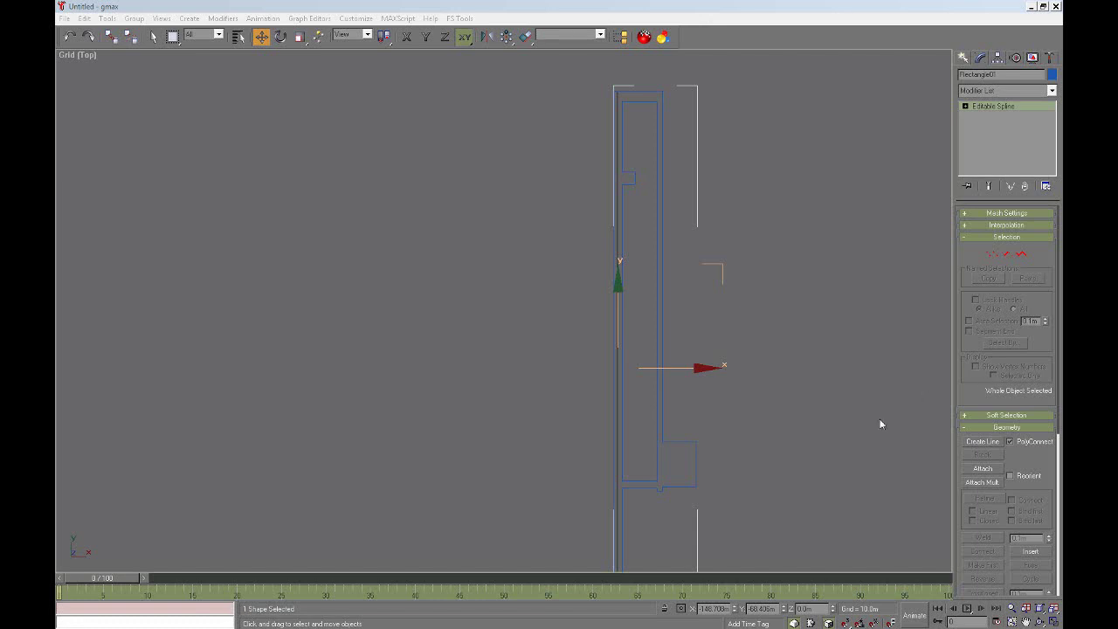
# - Unhide all objects to bring back the aerial photo beneath the merged outline
pyautogui.click(1025, 622)
pyautogui.moveTo(717, 236); pyautogui.dragTo(645, 403)
pyautogui.rightClick(679, 270)
pyautogui.rightClick(671, 252)
pyautogui.click(703, 190)
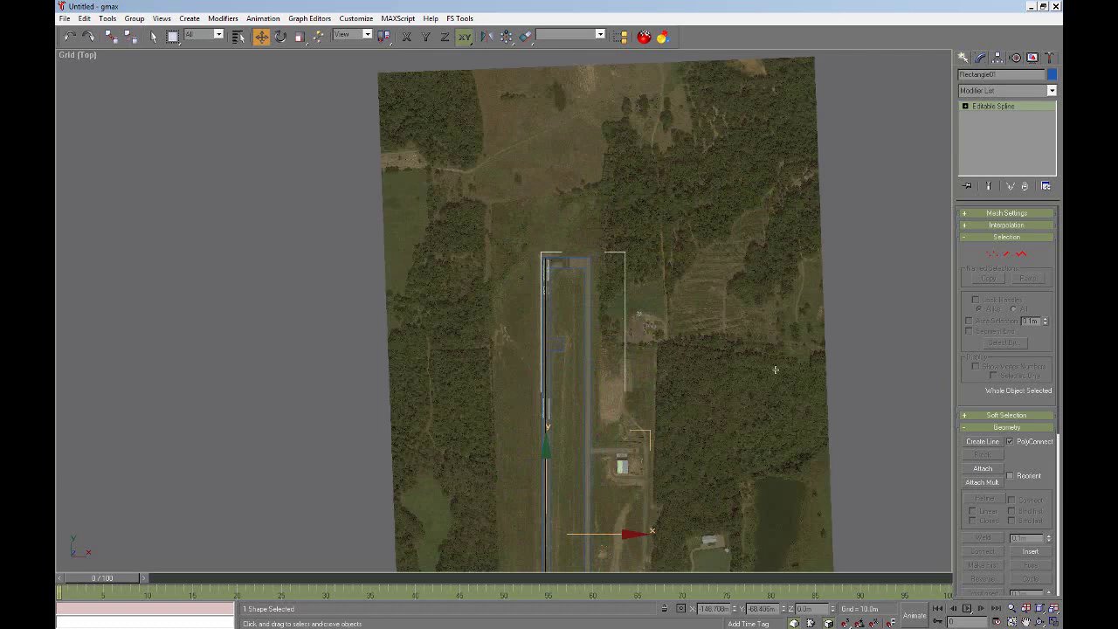
# - Make the inner corner vertex where the runway's east edge meets the north connecting taxiway a Bezier Corner
pyautogui.scroll(10, 602, 297)
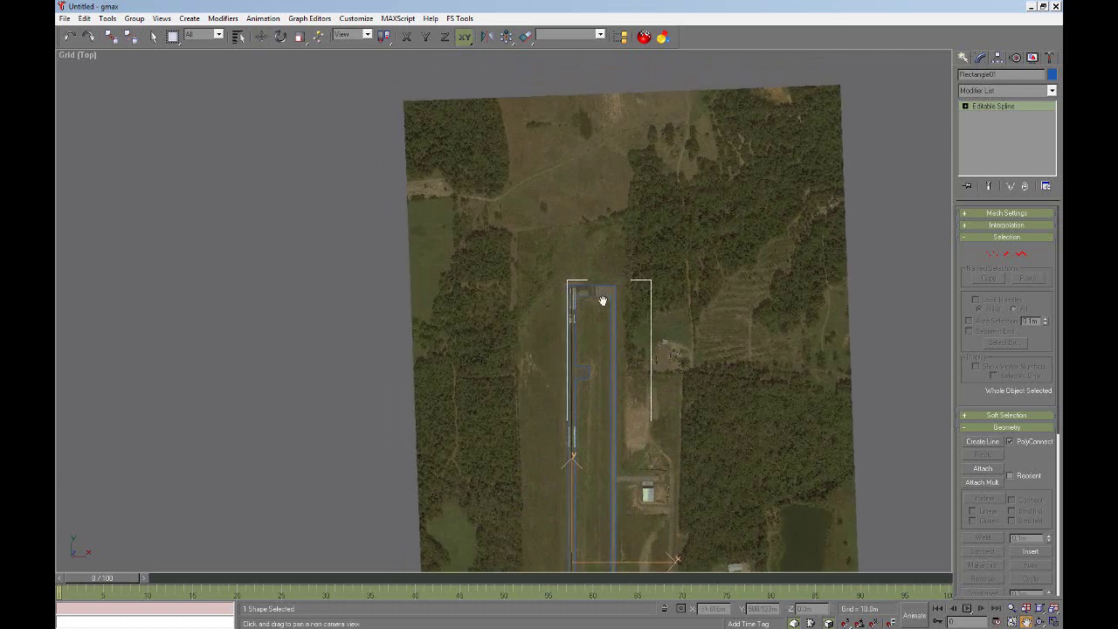
pyautogui.moveTo(641, 306); pyautogui.dragTo(572, 254, button='middle')
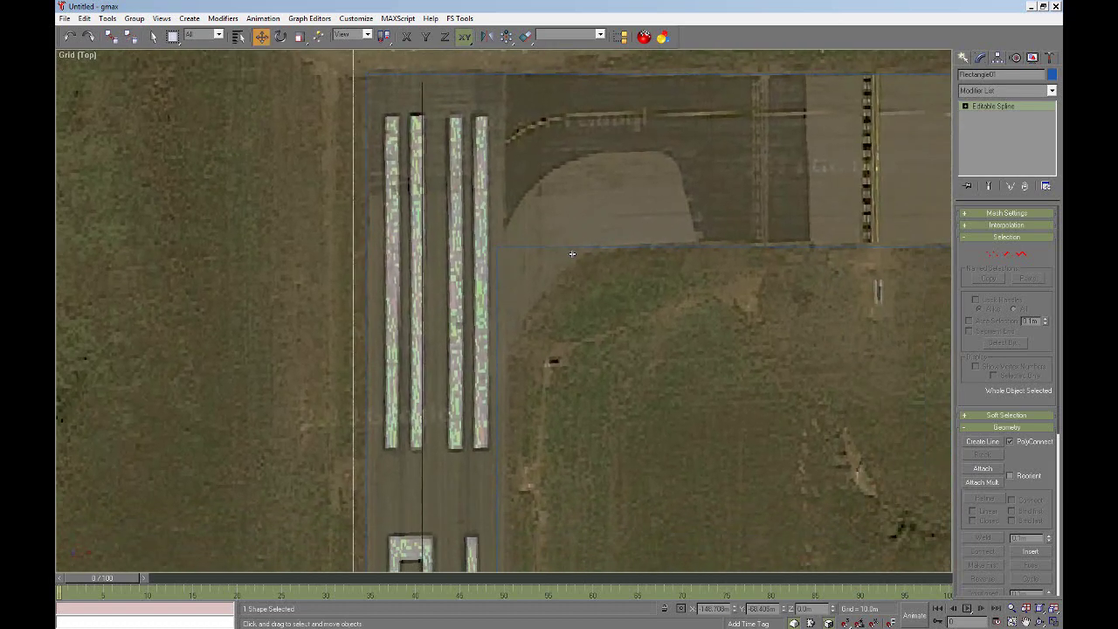
pyautogui.click(991, 254)
pyautogui.click(498, 247)
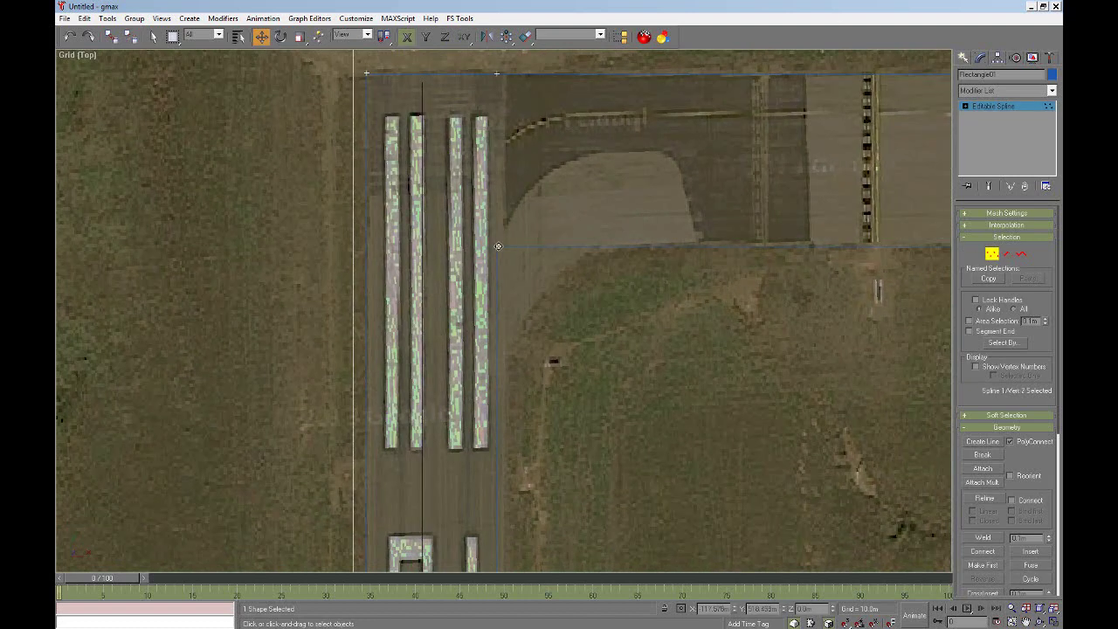
pyautogui.rightClick(498, 247)
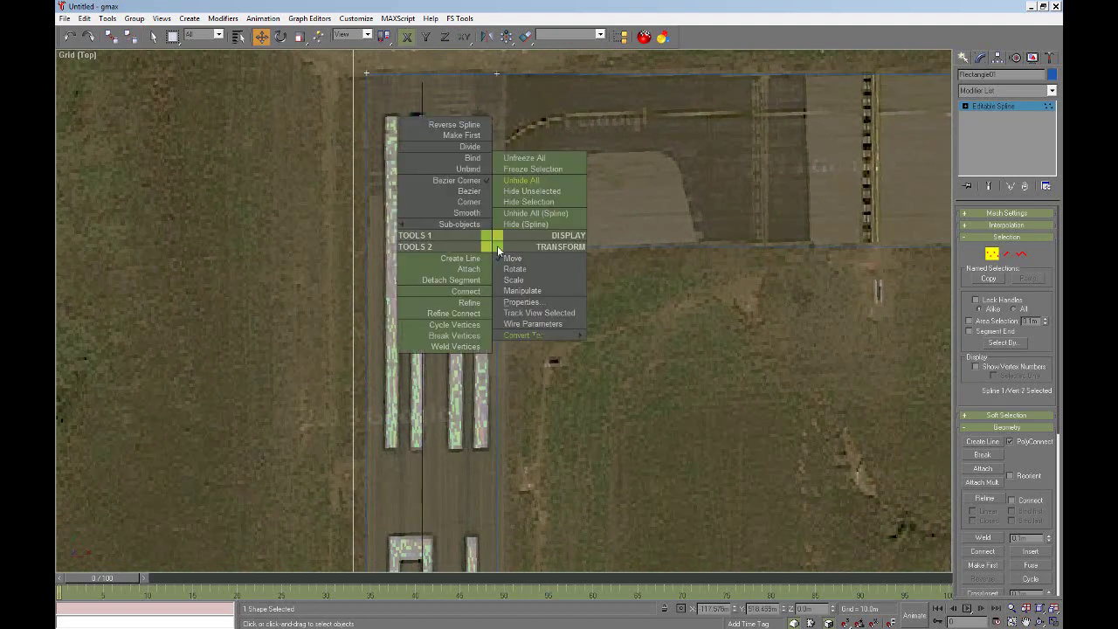
pyautogui.click(470, 181)
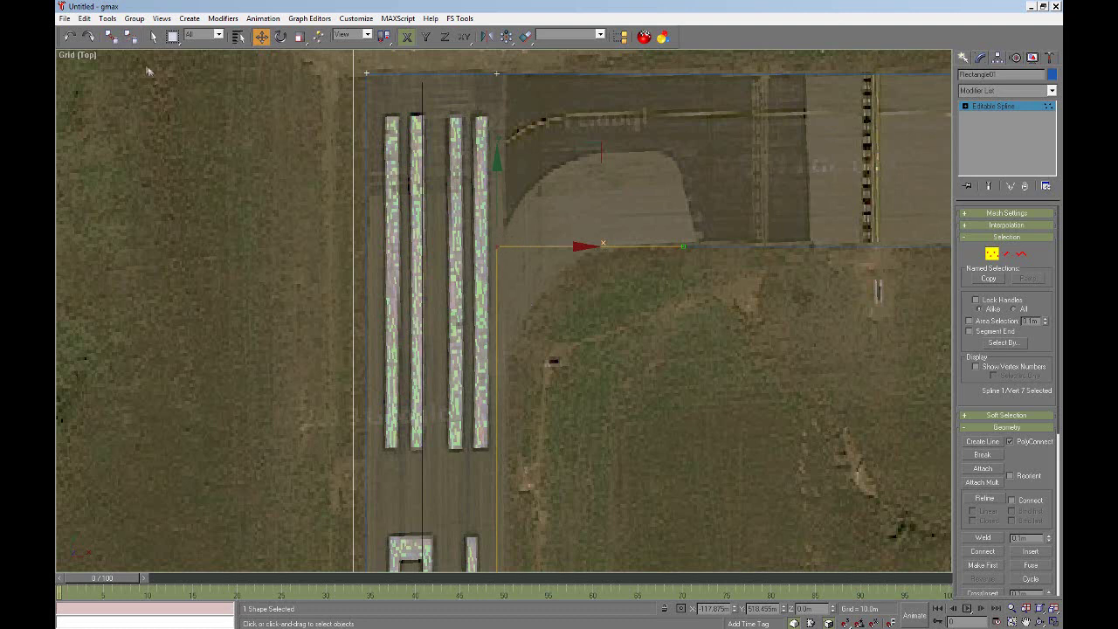
# - Fillet the inner corner where the runway's east edge meets the north connecting taxiway so the arc follows the pavement in the photo
pyautogui.click(991, 253)
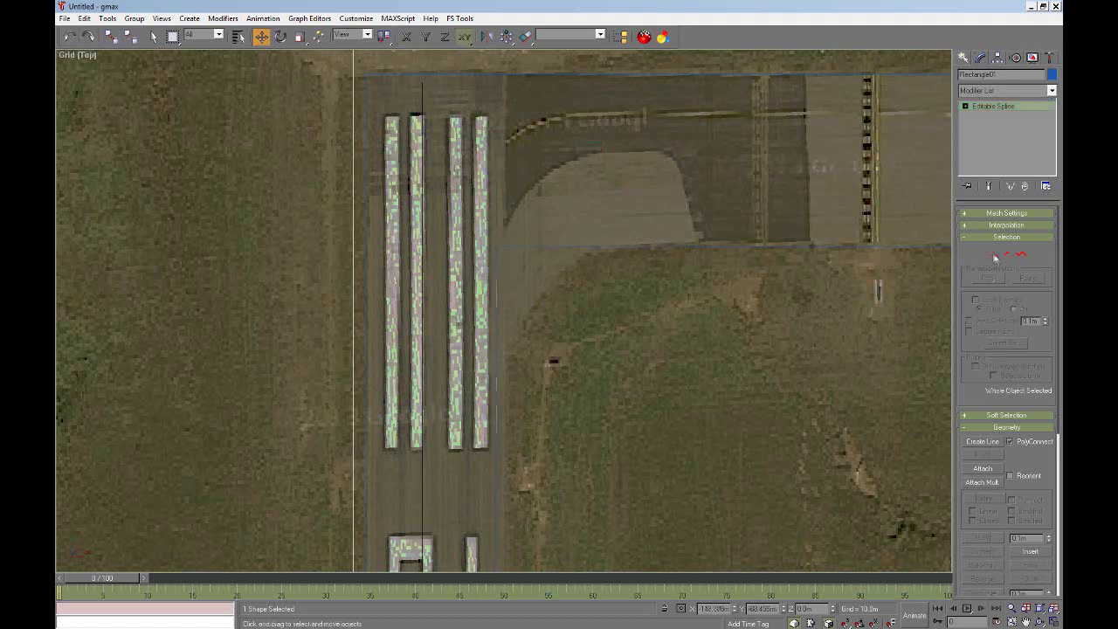
pyautogui.click(991, 253)
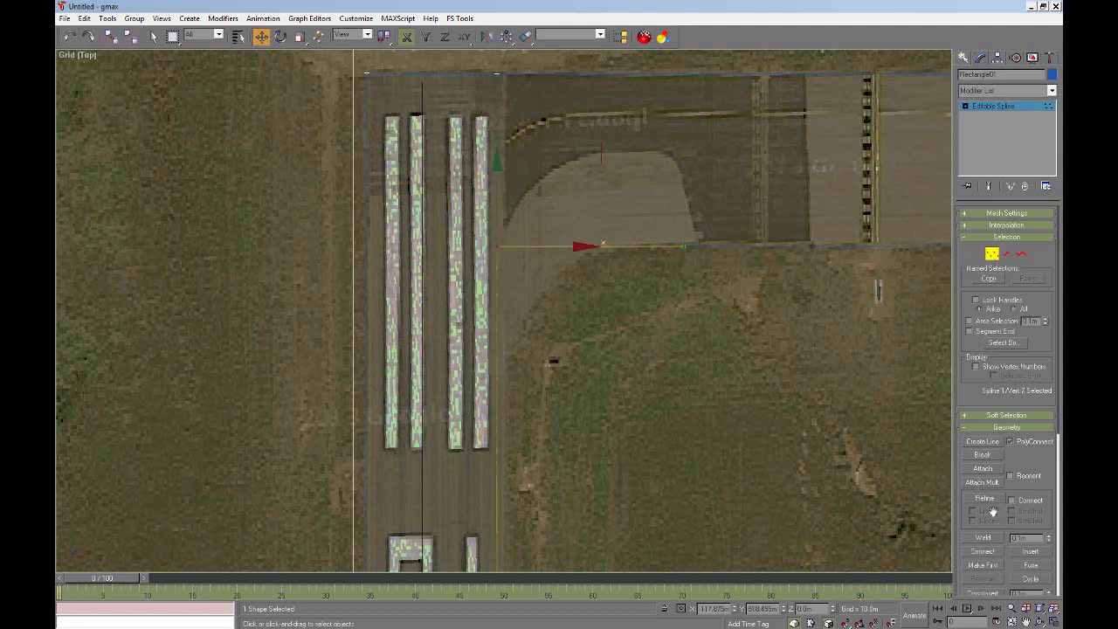
pyautogui.scroll(-5, 990, 512)
pyautogui.click(982, 417)
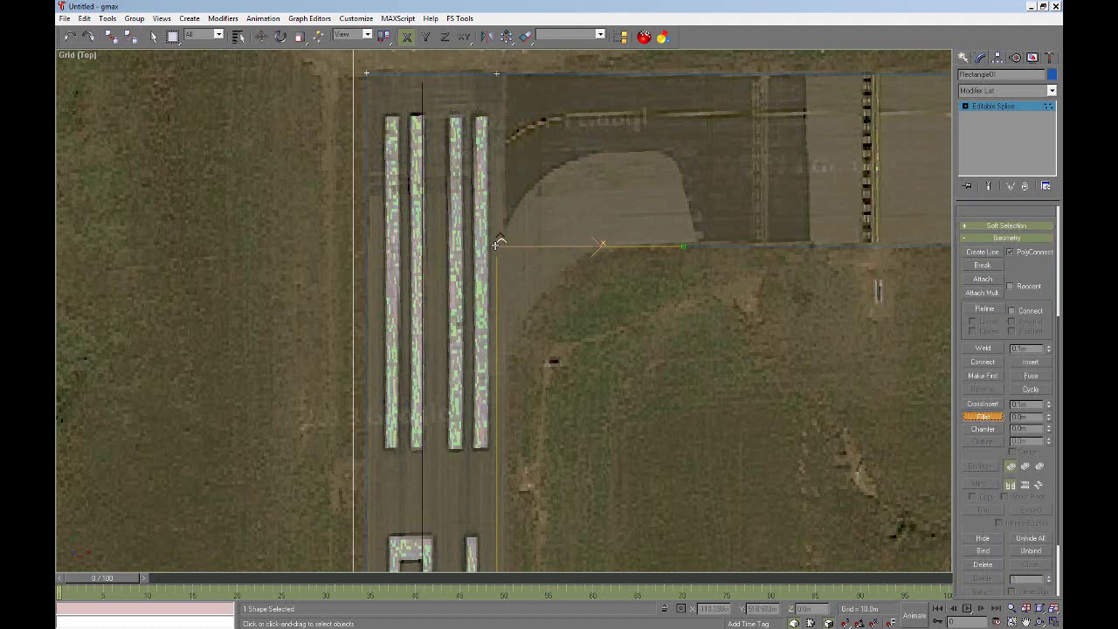
pyautogui.moveTo(497, 245); pyautogui.dragTo(487, 94)
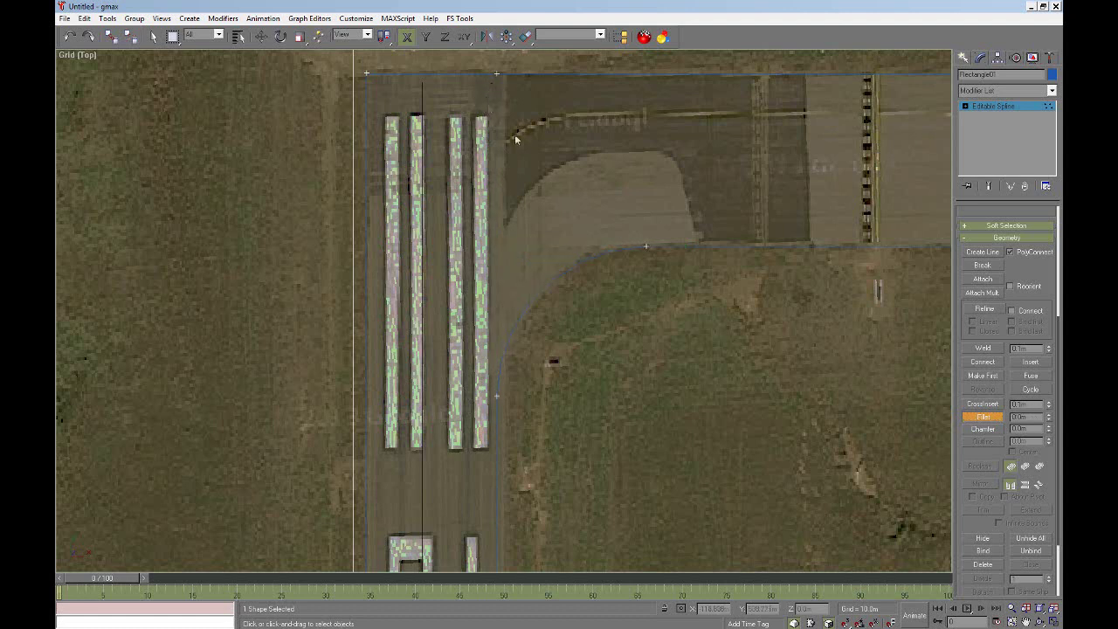
# - Fillet the inner corner where the north connecting taxiway meets the parallel taxiway's west edge
pyautogui.click(1026, 621)
pyautogui.moveTo(789, 358); pyautogui.dragTo(476, 452)
pyautogui.rightClick(730, 393)
pyautogui.moveTo(744, 339); pyautogui.dragTo(727, 231)
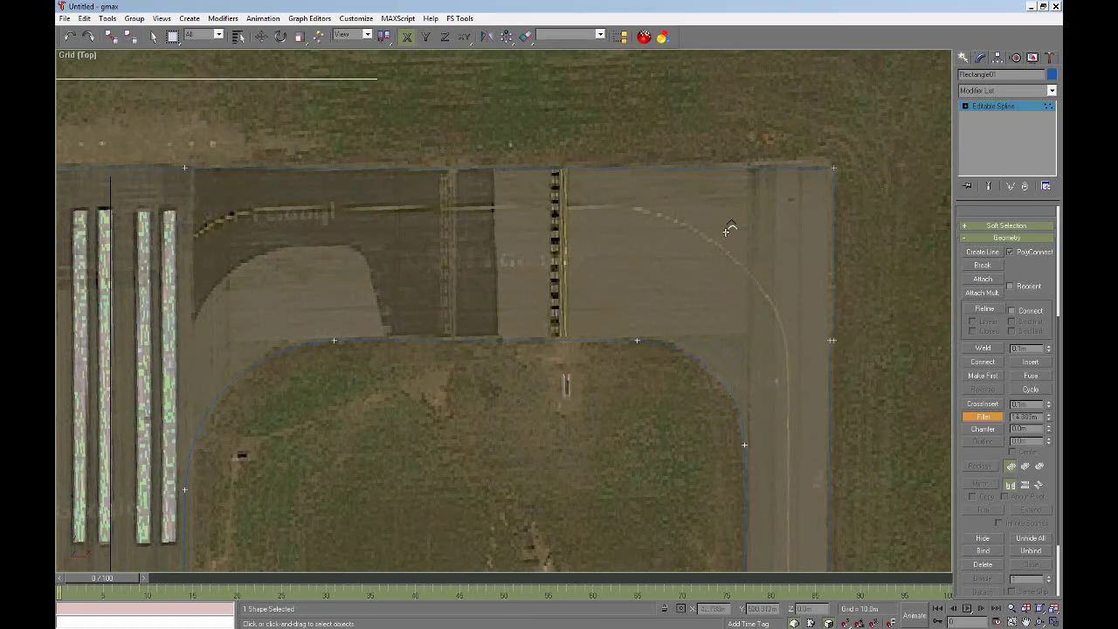
# - Fillet the corner where the south edge of the small pad meets the runway's east edge and leave the Fillet tool
pyautogui.click(1026, 622)
pyautogui.moveTo(726, 436); pyautogui.dragTo(619, 181)
pyautogui.scroll(-5, 702, 423)
pyautogui.moveTo(575, 333); pyautogui.dragTo(540, 115)
pyautogui.scroll(10, 412, 385)
pyautogui.rightClick(438, 254)
pyautogui.moveTo(438, 254); pyautogui.dragTo(426, 72)
pyautogui.click(977, 407)
pyautogui.click(981, 417)
pyautogui.click(982, 417)
# - Fillet the inner corner where the parallel taxiway's west edge meets the north edge of the south connecting taxiway, near the apron
pyautogui.click(1025, 621)
pyautogui.moveTo(862, 515); pyautogui.dragTo(739, 459)
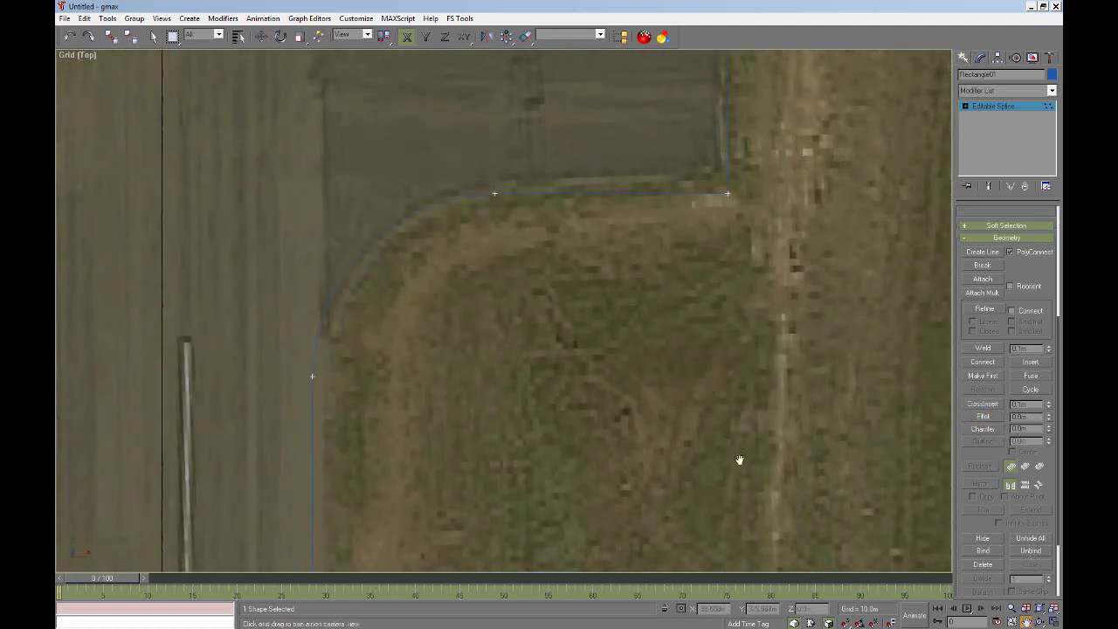
pyautogui.scroll(-5, 741, 460)
pyautogui.moveTo(808, 524); pyautogui.dragTo(690, 341)
pyautogui.moveTo(703, 517); pyautogui.dragTo(619, 200)
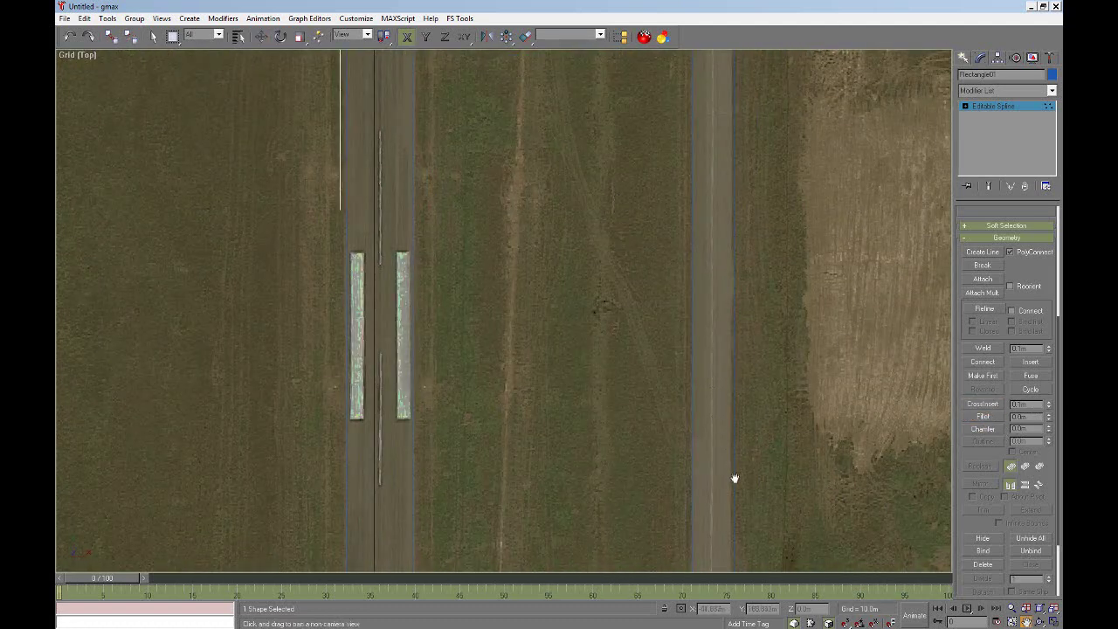
pyautogui.moveTo(711, 529); pyautogui.dragTo(629, 212)
pyautogui.moveTo(613, 395); pyautogui.dragTo(560, 151)
pyautogui.moveTo(540, 459); pyautogui.dragTo(526, 163)
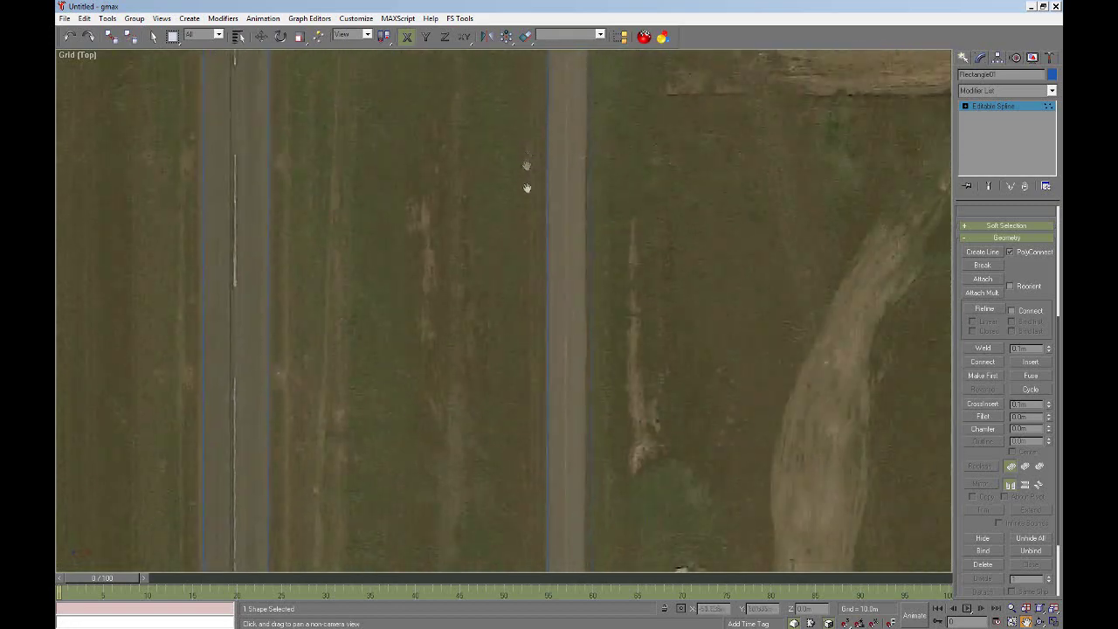
pyautogui.moveTo(479, 471); pyautogui.dragTo(526, 183)
pyautogui.moveTo(543, 321); pyautogui.dragTo(554, 109)
pyautogui.moveTo(568, 336); pyautogui.dragTo(556, 166)
pyautogui.moveTo(572, 459); pyautogui.dragTo(564, 277)
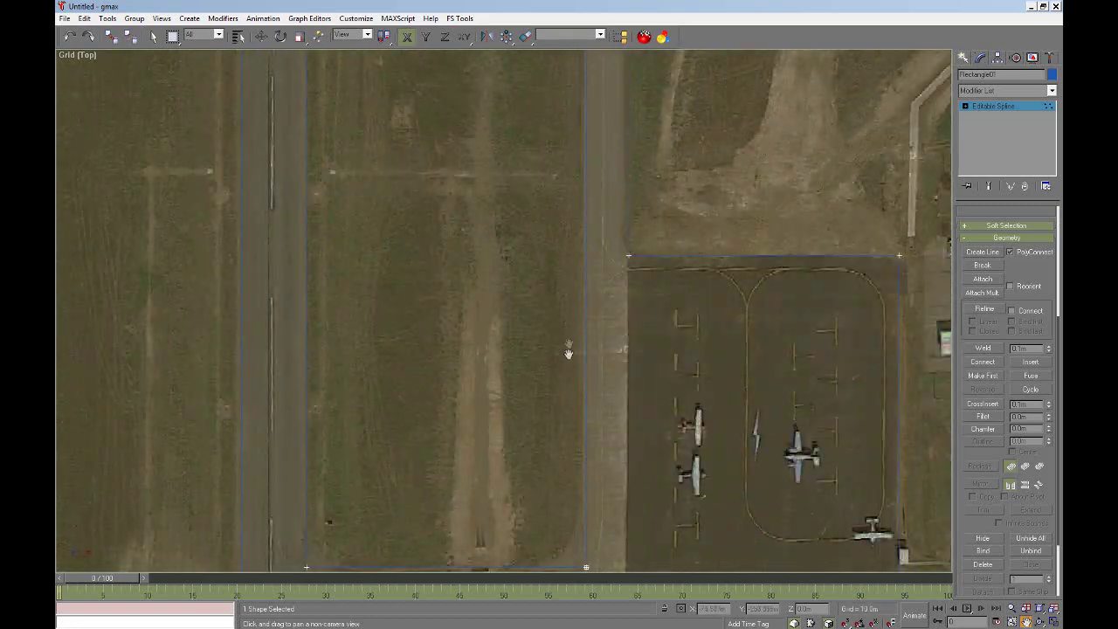
pyautogui.moveTo(568, 341); pyautogui.dragTo(571, 187)
pyautogui.moveTo(550, 345); pyautogui.dragTo(522, 292)
pyautogui.press('w')
pyautogui.click(562, 344)
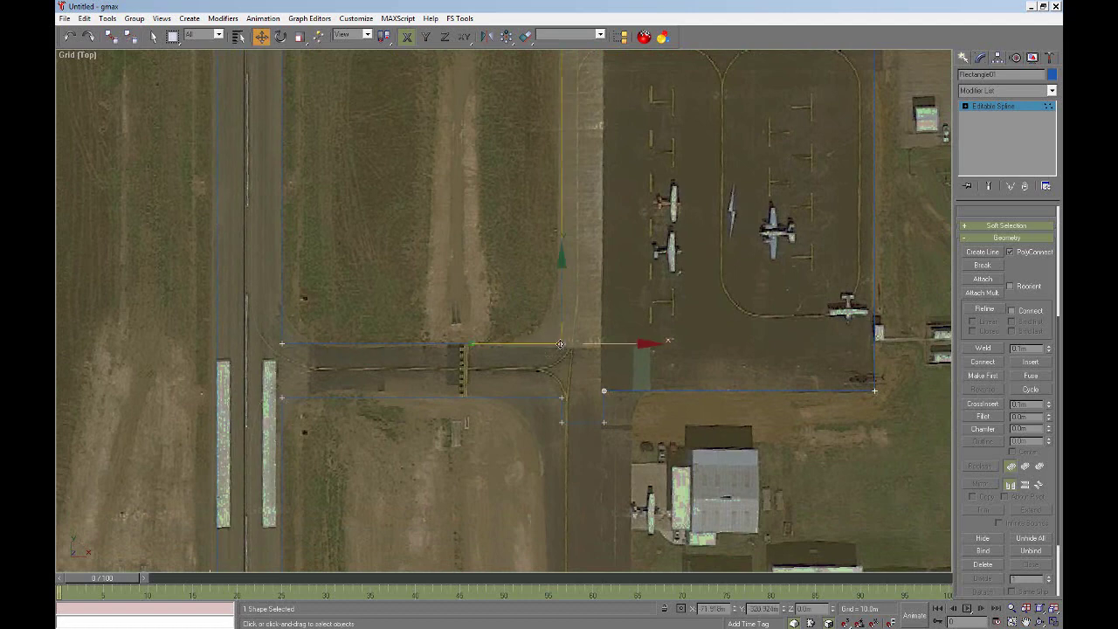
pyautogui.click(983, 417)
pyautogui.moveTo(566, 347); pyautogui.dragTo(569, 282)
pyautogui.click(982, 416)
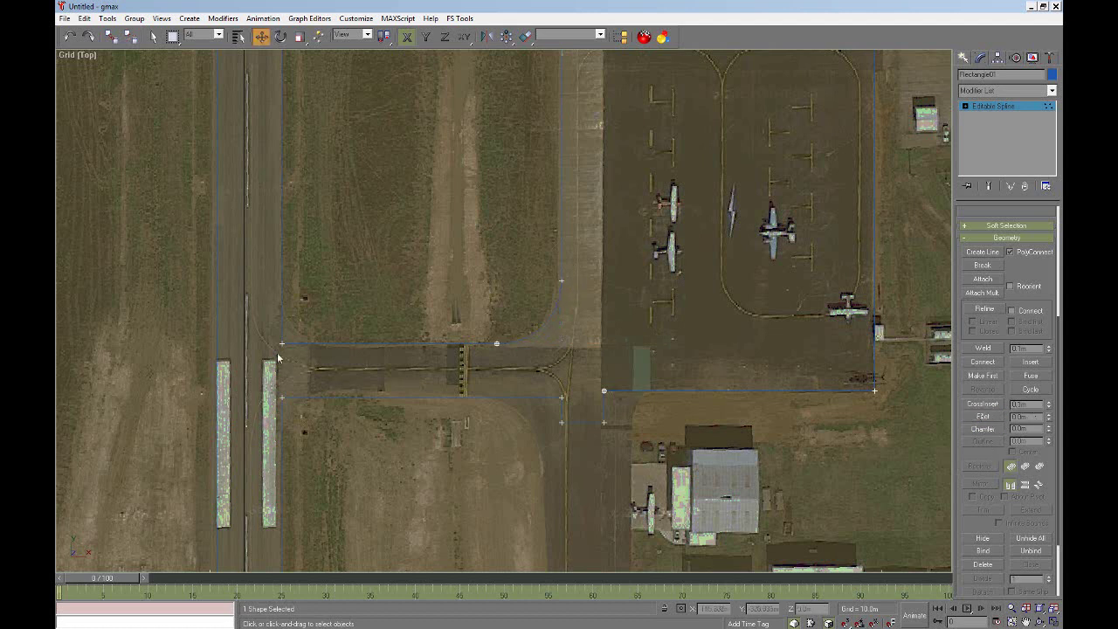
# - Fillet both corners where the south connecting taxiway meets the runway's east edge
pyautogui.click(986, 416)
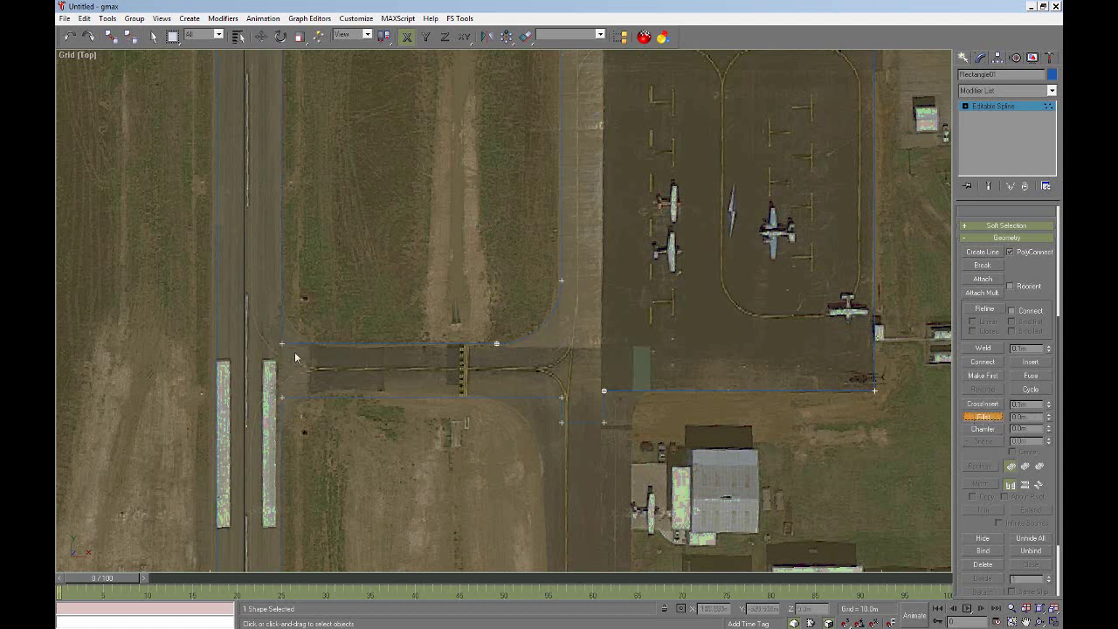
pyautogui.moveTo(283, 344); pyautogui.dragTo(287, 293)
pyautogui.moveTo(283, 398); pyautogui.dragTo(283, 372)
pyautogui.click(994, 420)
# - Shift the vertices at the south connecting taxiway's southeast end westward and fillet the lower one
pyautogui.moveTo(583, 445); pyautogui.dragTo(543, 429)
pyautogui.click(483, 421)
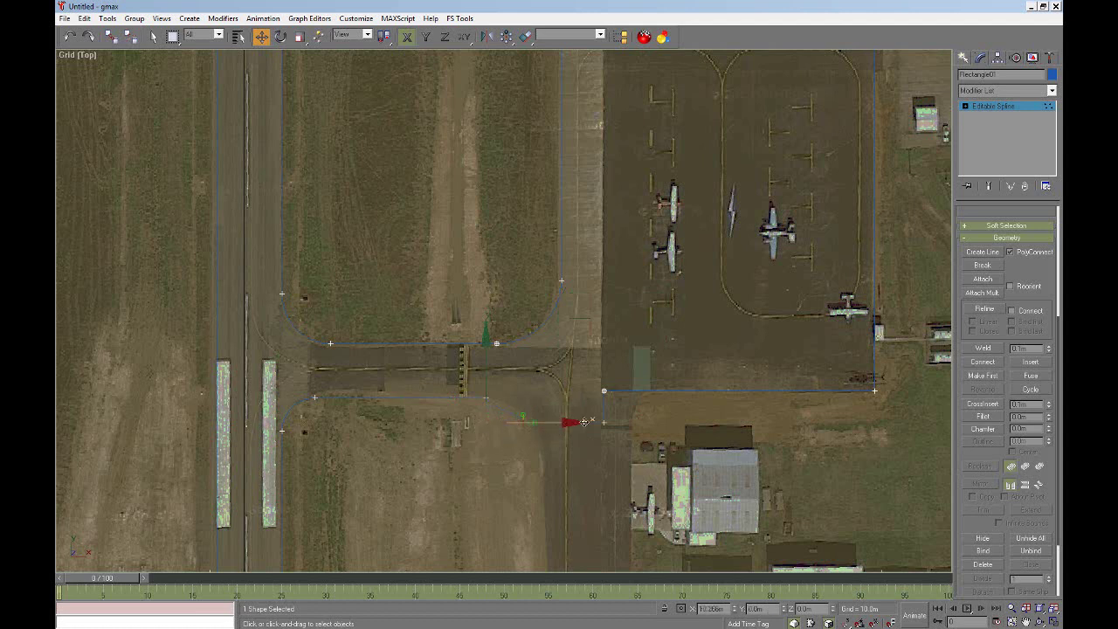
pyautogui.click(984, 418)
pyautogui.moveTo(531, 422)
pyautogui.mouseDown()
pyautogui.moveTo(530, 393)
pyautogui.moveTo(528, 406)
pyautogui.mouseUp()
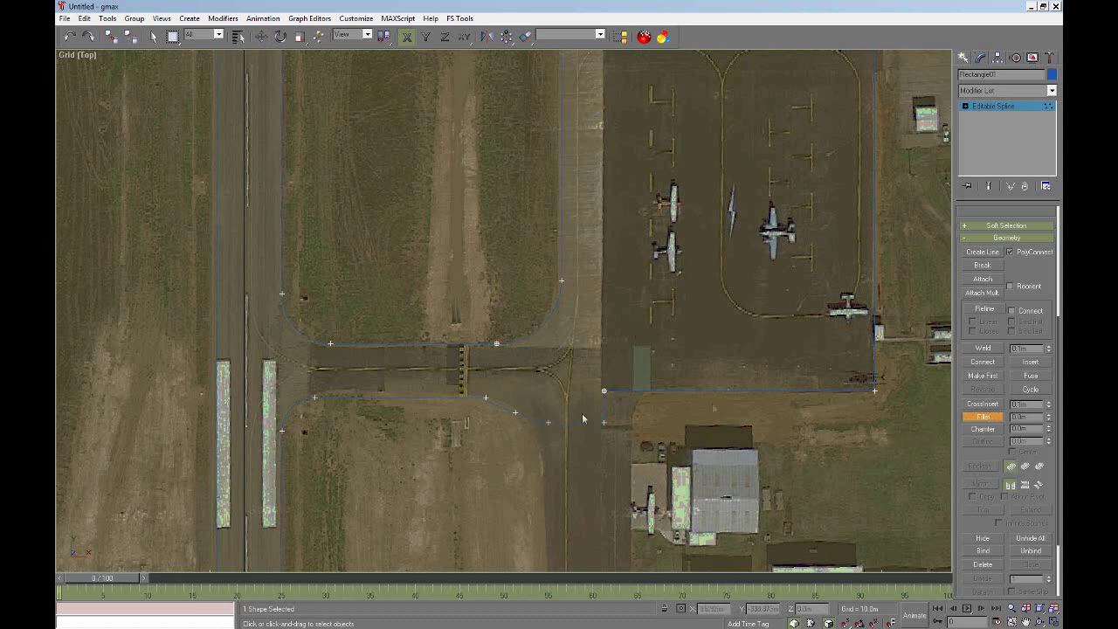
# - Free the movement to both axes and adjust the new fillet's western vertex and tangent handles to follow the pavement edge
pyautogui.press('w')
pyautogui.click(515, 413)
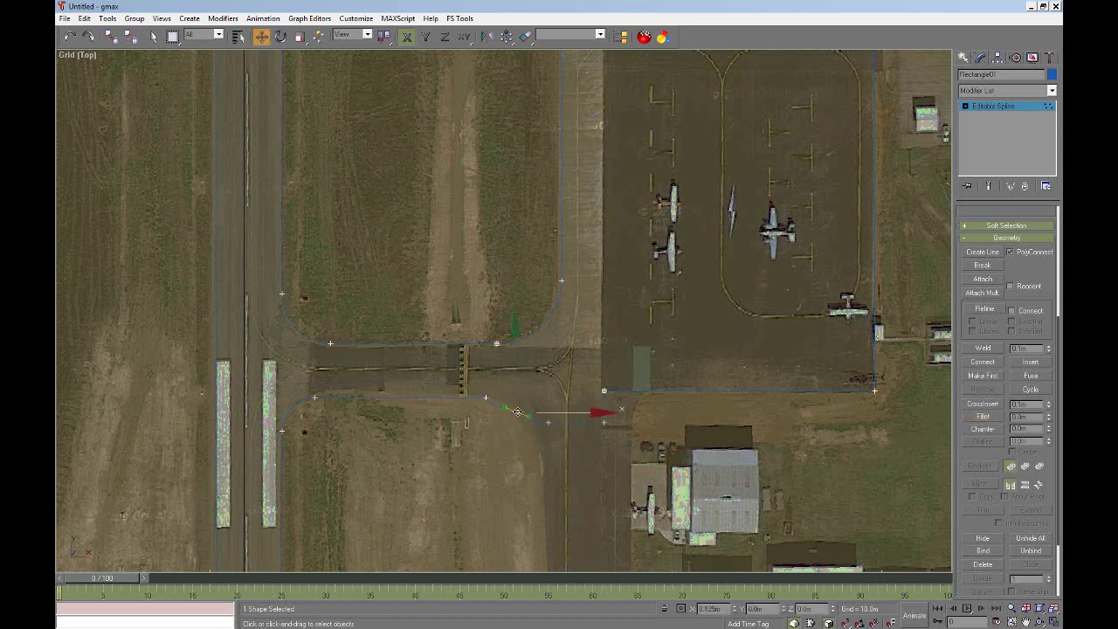
pyautogui.press('F8')
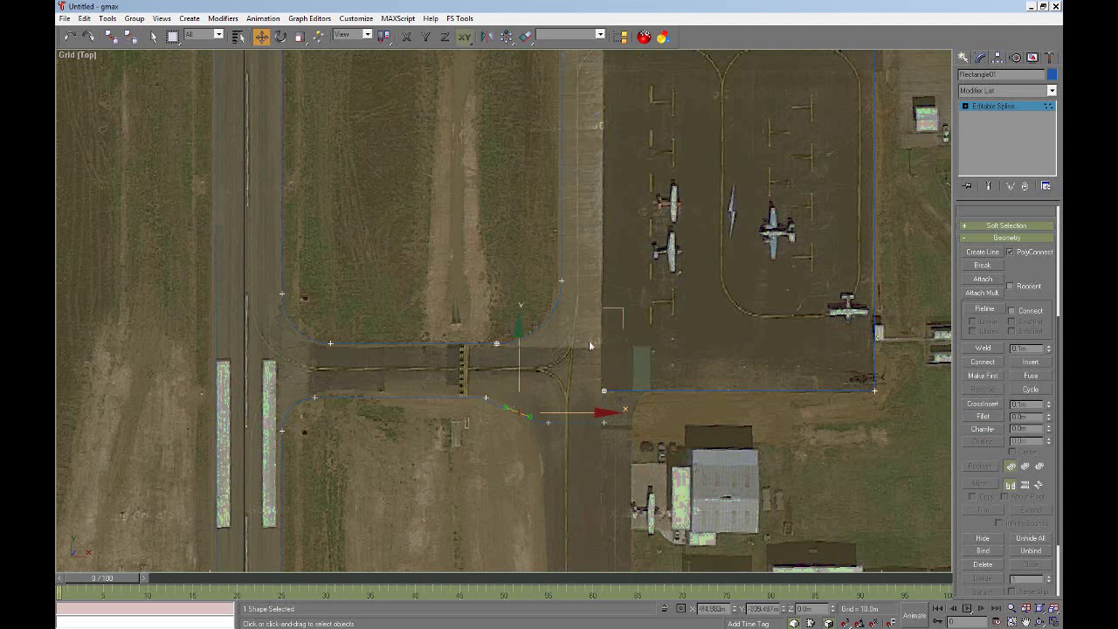
pyautogui.moveTo(517, 411); pyautogui.dragTo(505, 393)
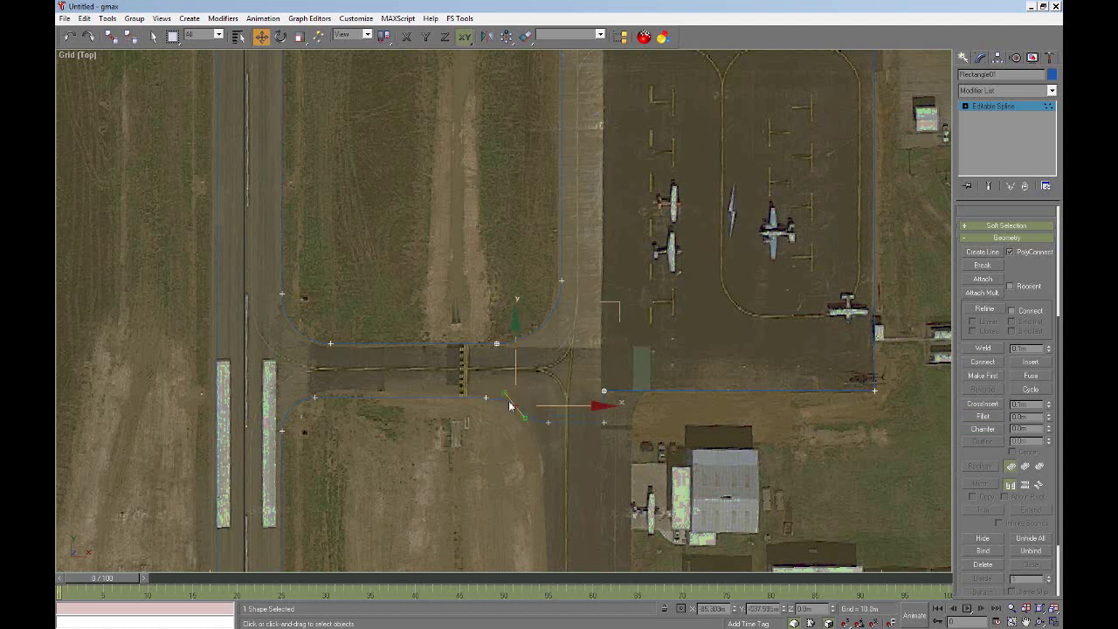
pyautogui.click(516, 444)
# - Leave vertex editing on the outline, select the aerial photo plane and hide it
pyautogui.click(1027, 621)
pyautogui.scroll(-8, 604, 420)
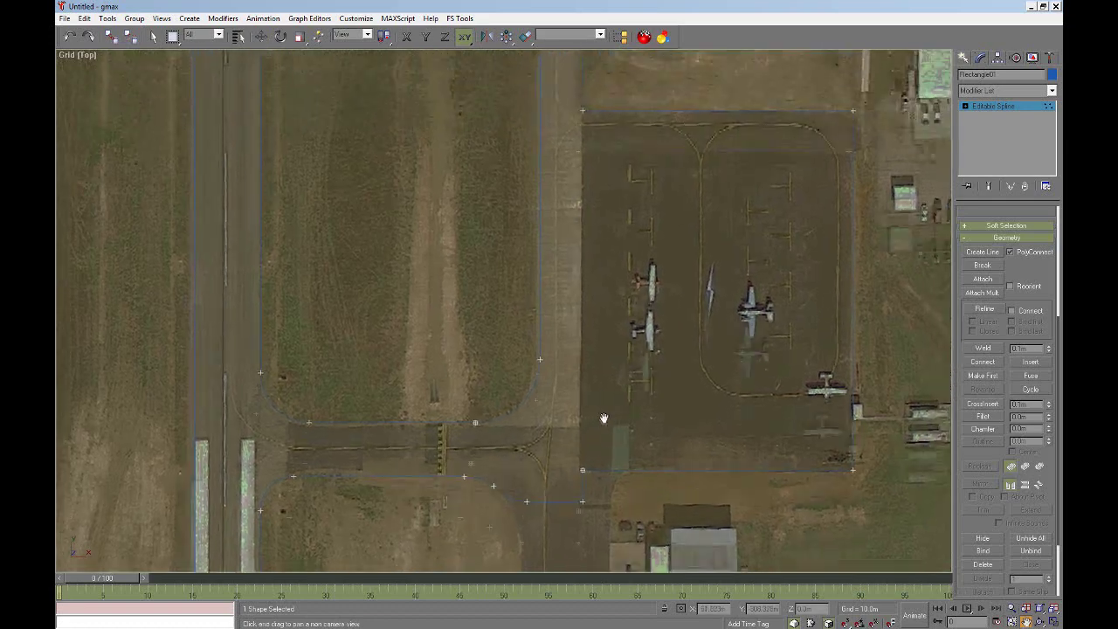
pyautogui.rightClick(590, 289)
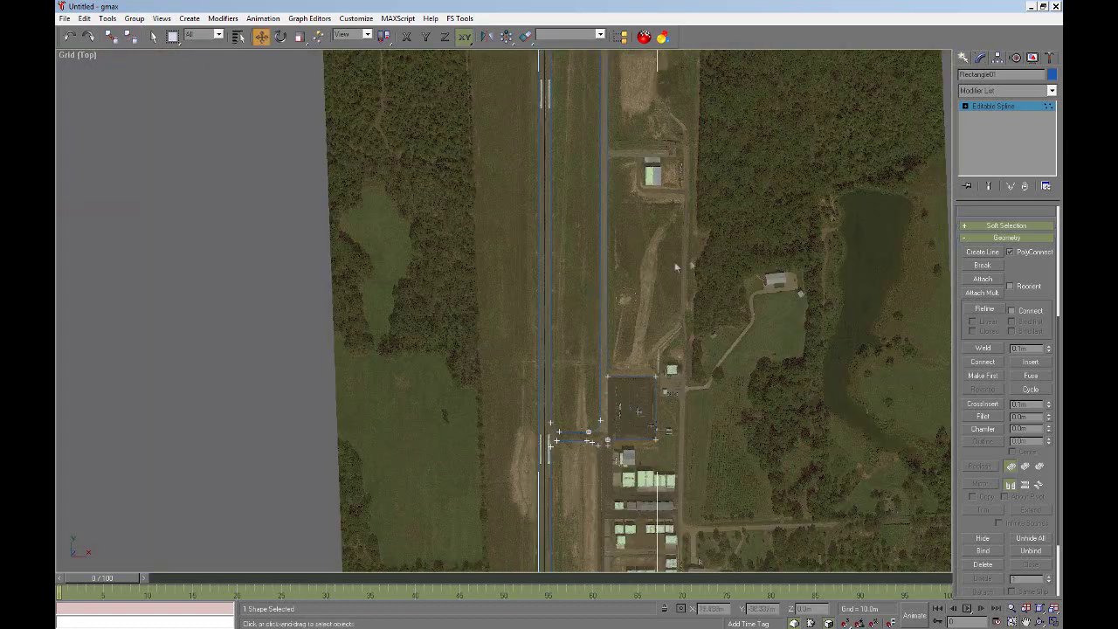
pyautogui.rightClick(699, 253)
pyautogui.rightClick(383, 335)
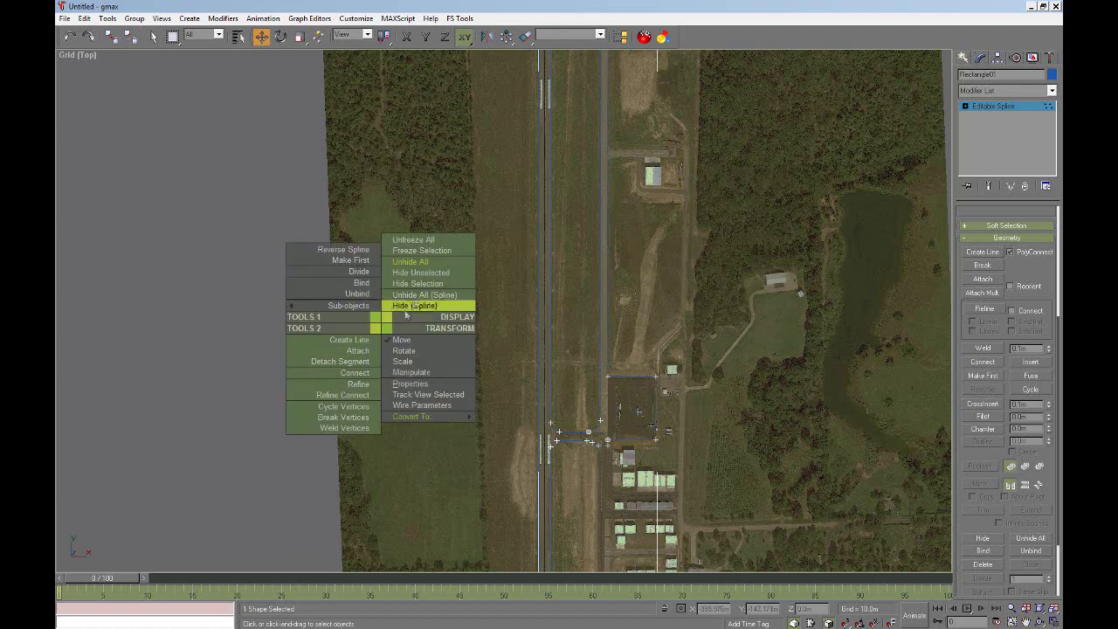
pyautogui.moveTo(1045, 274); pyautogui.dragTo(1054, 466)
pyautogui.click(992, 254)
pyautogui.rightClick(410, 290)
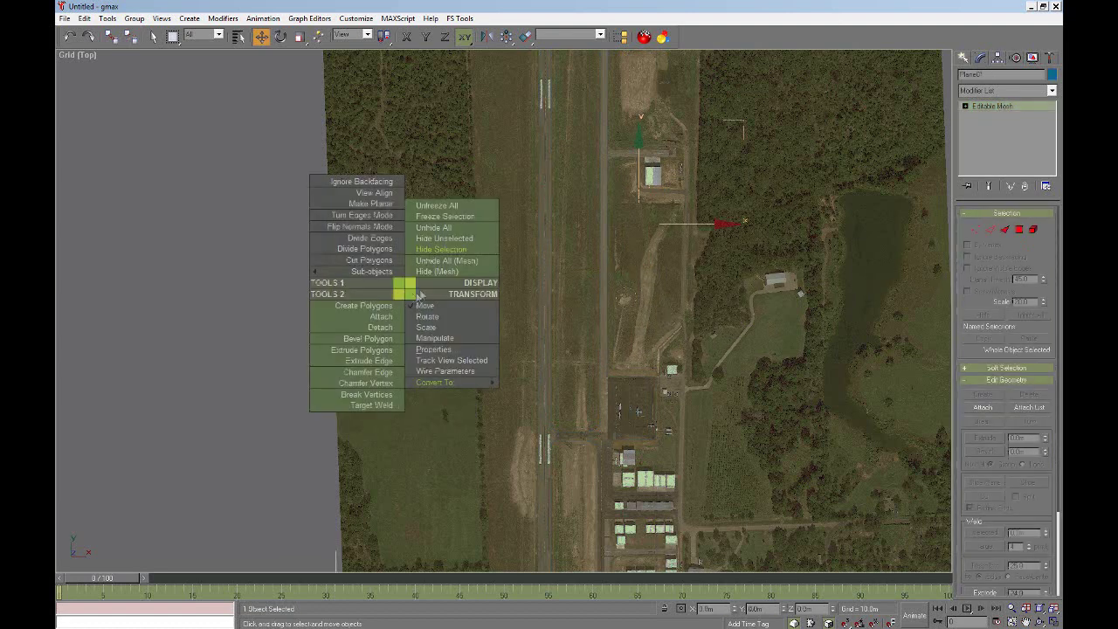
pyautogui.click(449, 251)
# - Select the airport outline and convert it to an Editable Poly
pyautogui.click(1025, 621)
pyautogui.moveTo(856, 454); pyautogui.dragTo(636, 343)
pyautogui.press('w')
pyautogui.moveTo(624, 222); pyautogui.dragTo(587, 271)
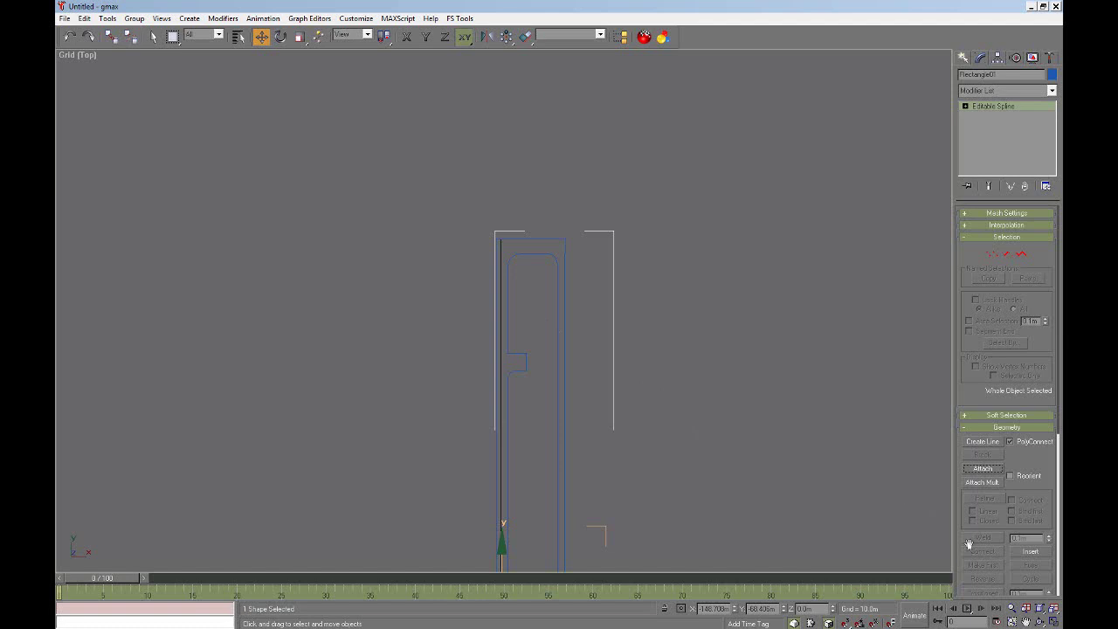
pyautogui.click(1026, 621)
pyautogui.moveTo(811, 524); pyautogui.dragTo(685, 563)
pyautogui.moveTo(676, 185); pyautogui.dragTo(699, 391)
pyautogui.rightClick(594, 221)
pyautogui.rightClick(588, 216)
pyautogui.moveTo(629, 310)
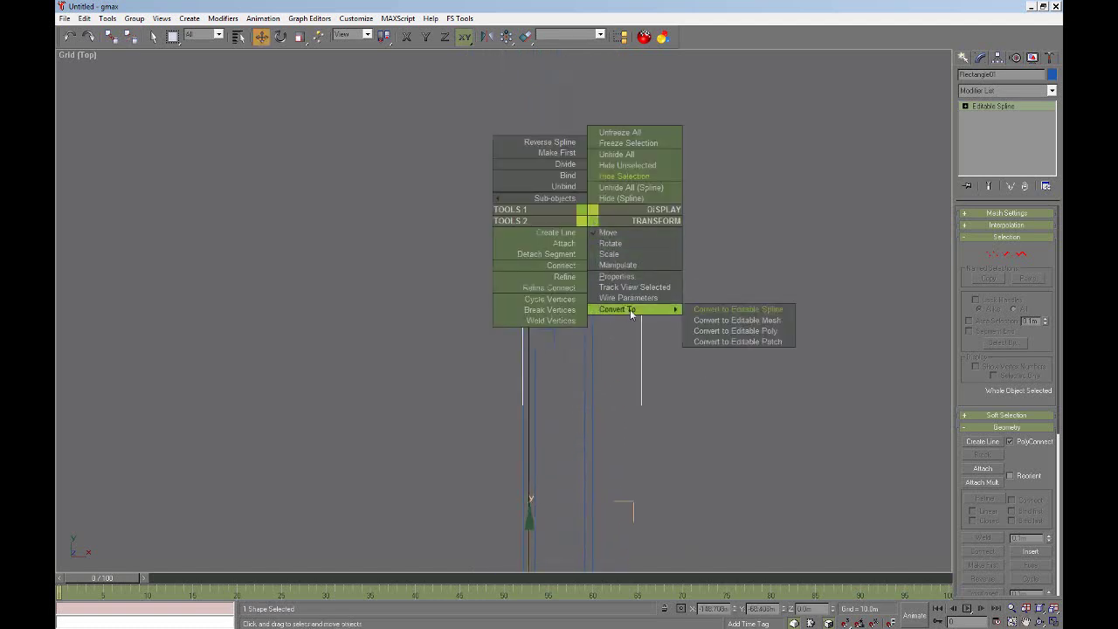
pyautogui.click(742, 331)
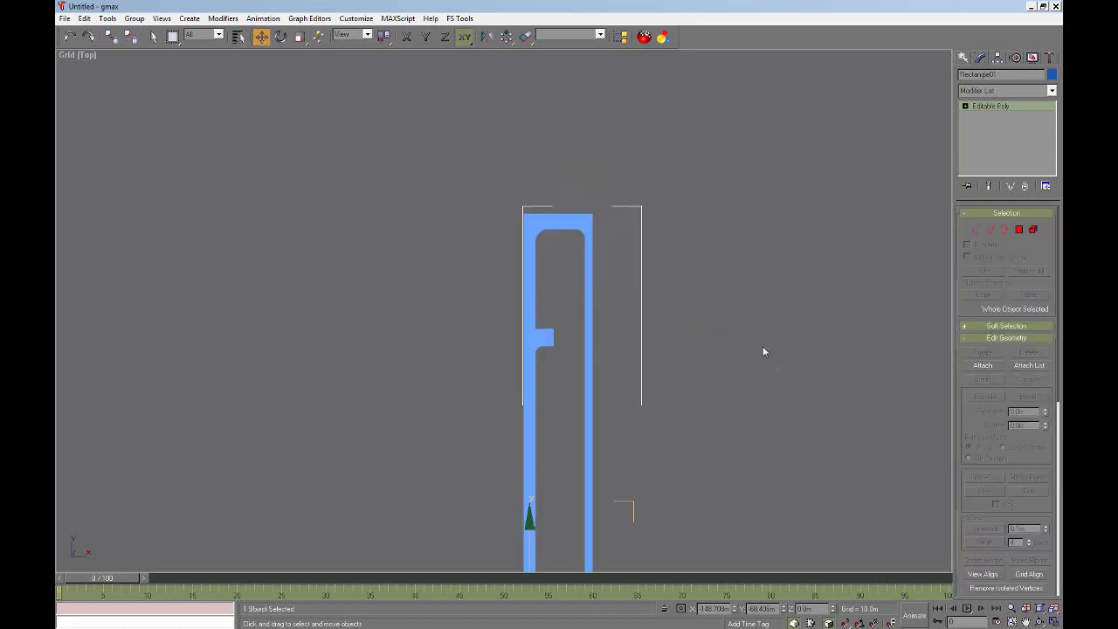
# - Inspect the whole airport polygon from above and at an angle in the Perspective view
pyautogui.click(1027, 621)
pyautogui.moveTo(751, 433); pyautogui.dragTo(672, 156)
pyautogui.moveTo(662, 443); pyautogui.dragTo(654, 384)
pyautogui.scroll(-5, 673, 402)
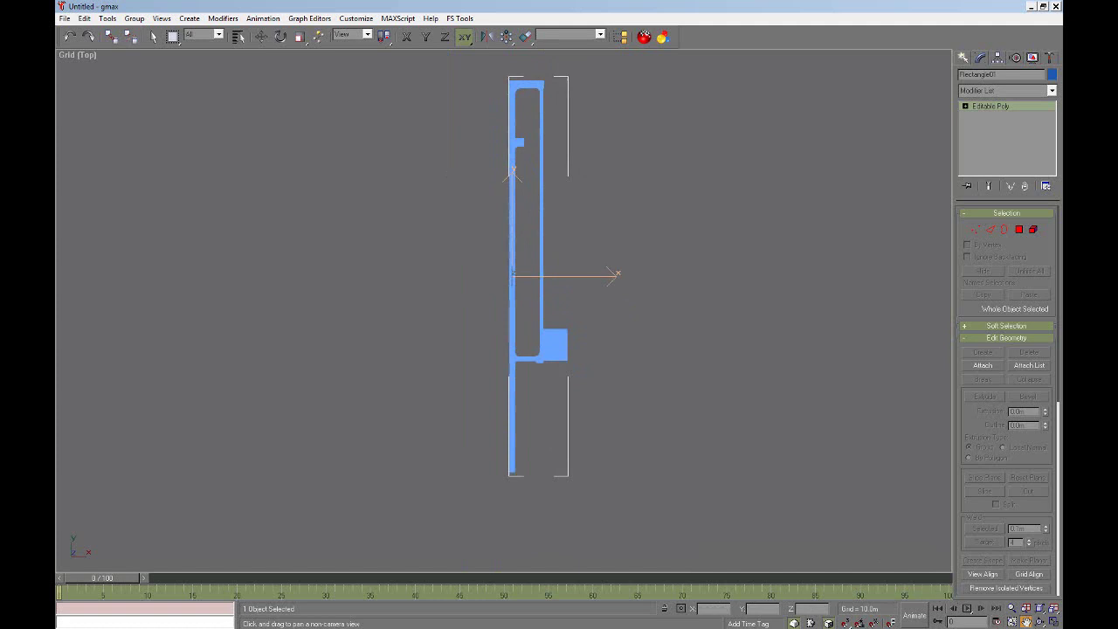
pyautogui.click(1054, 621)
pyautogui.press('w')
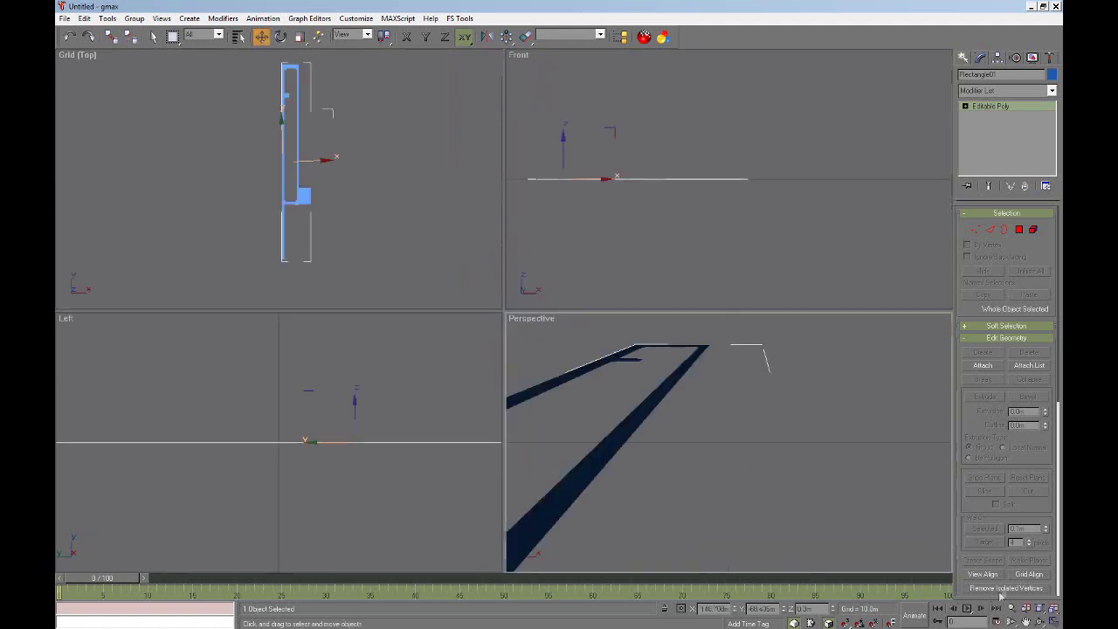
pyautogui.click(1054, 621)
pyautogui.click(1040, 621)
pyautogui.moveTo(556, 302); pyautogui.dragTo(392, 357)
pyautogui.press('w')
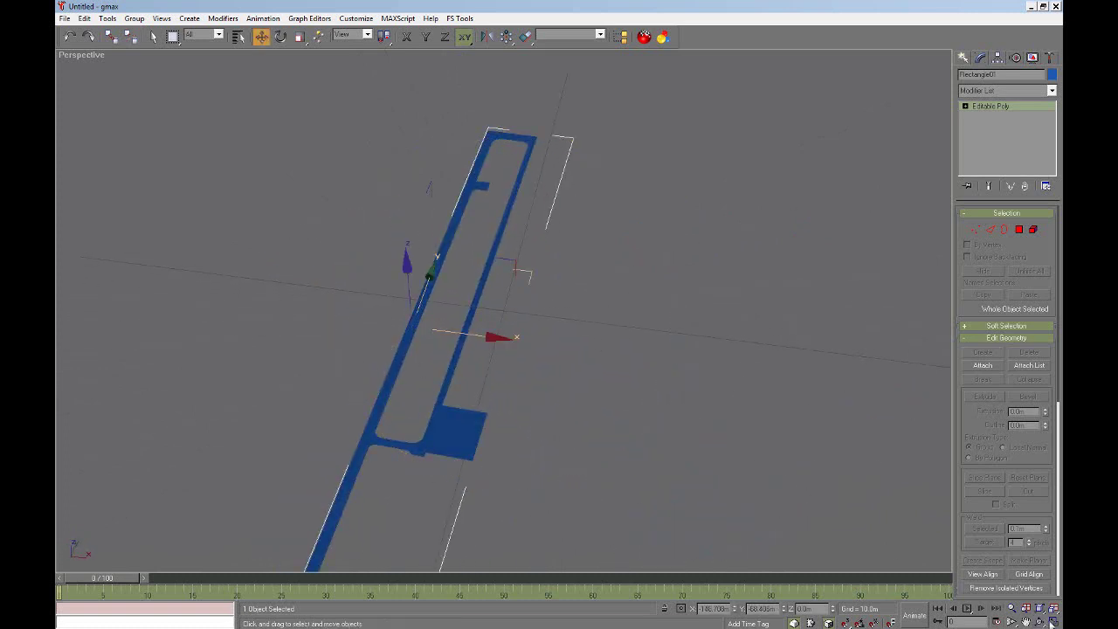
pyautogui.click(1053, 621)
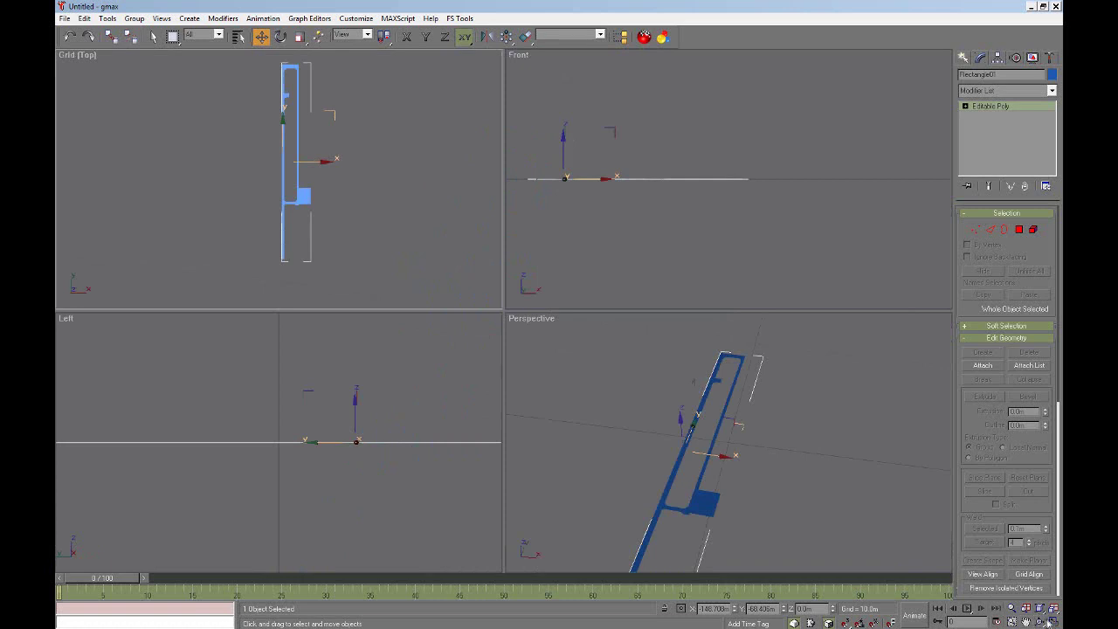
pyautogui.click(1051, 621)
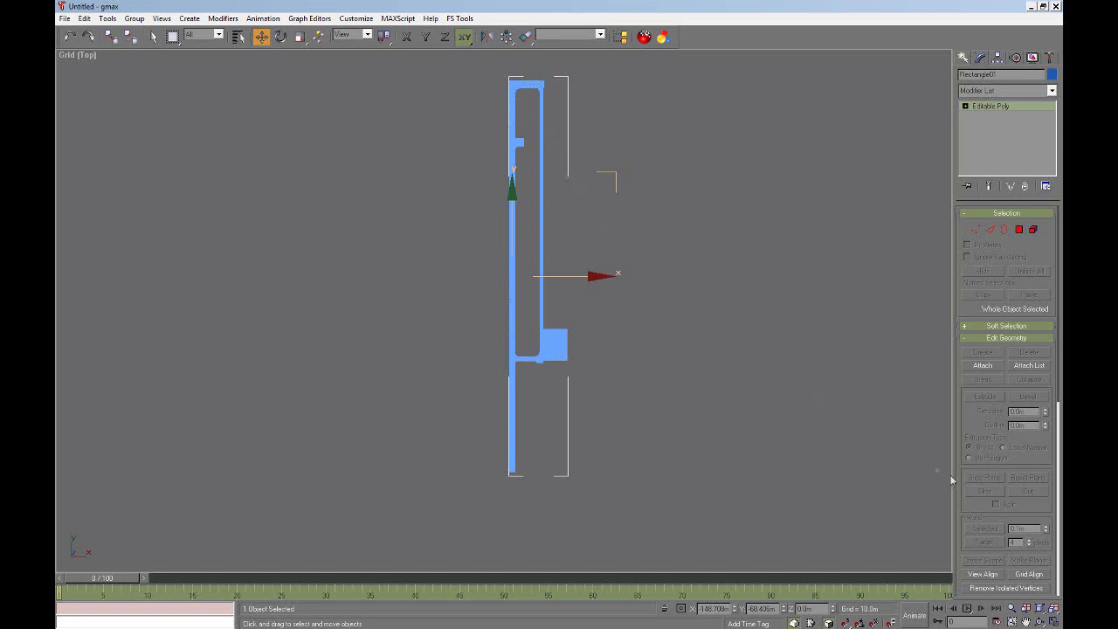
# - Examine the polygon's north end and the small pad up close in the top view
pyautogui.click(1026, 620)
pyautogui.moveTo(723, 330); pyautogui.dragTo(741, 501)
pyautogui.moveTo(515, 241); pyautogui.dragTo(515, 299)
pyautogui.scroll(10, 587, 317)
pyautogui.rightClick(584, 226)
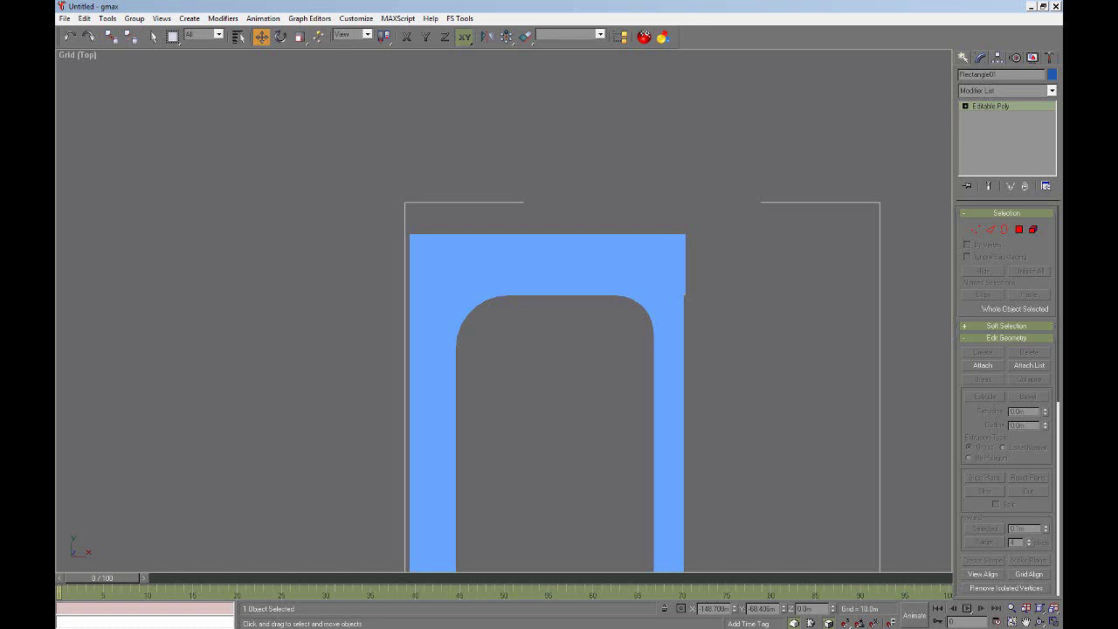
pyautogui.moveTo(756, 428); pyautogui.dragTo(667, 390, button='middle')
pyautogui.scroll(-3, 667, 389)
pyautogui.moveTo(691, 430); pyautogui.dragTo(638, 272, button='middle')
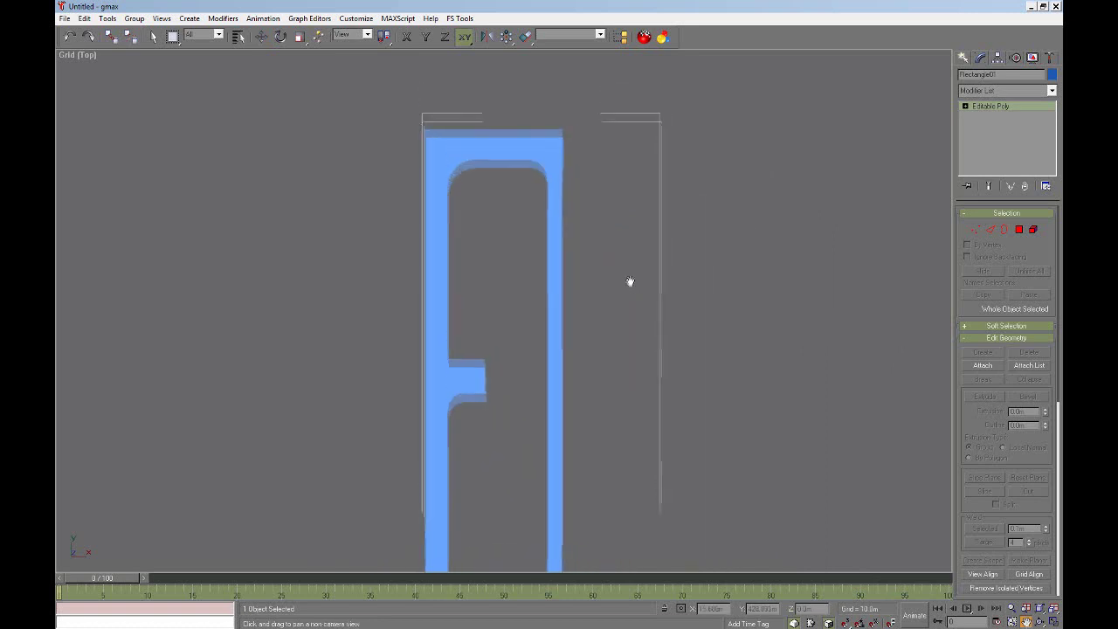
pyautogui.moveTo(567, 125); pyautogui.dragTo(554, 280)
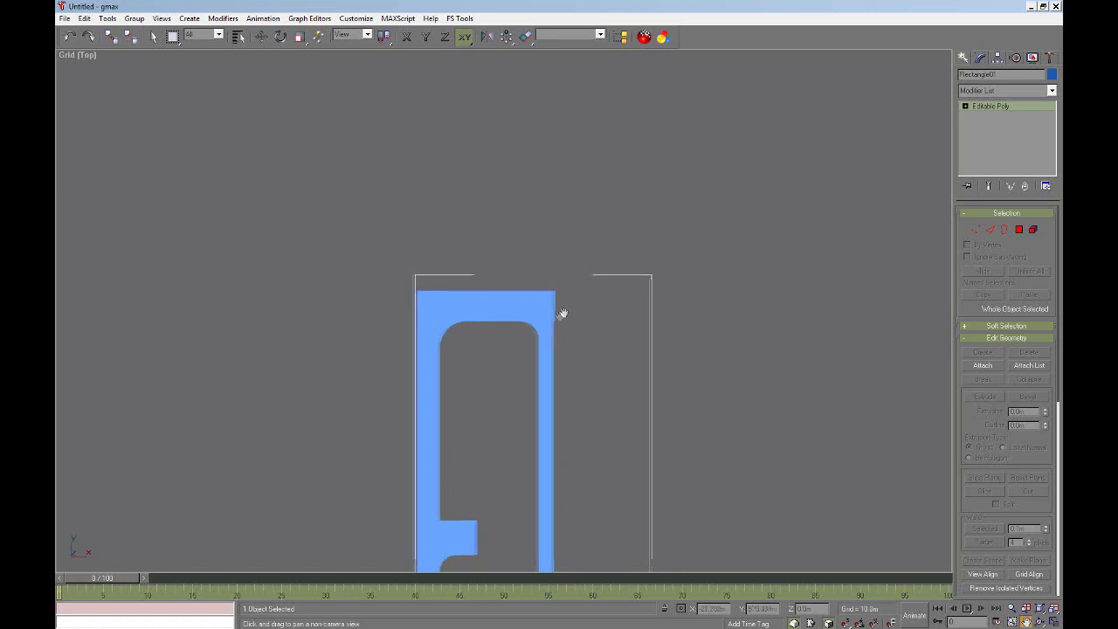
pyautogui.moveTo(559, 314); pyautogui.dragTo(588, 288)
pyautogui.press('w')
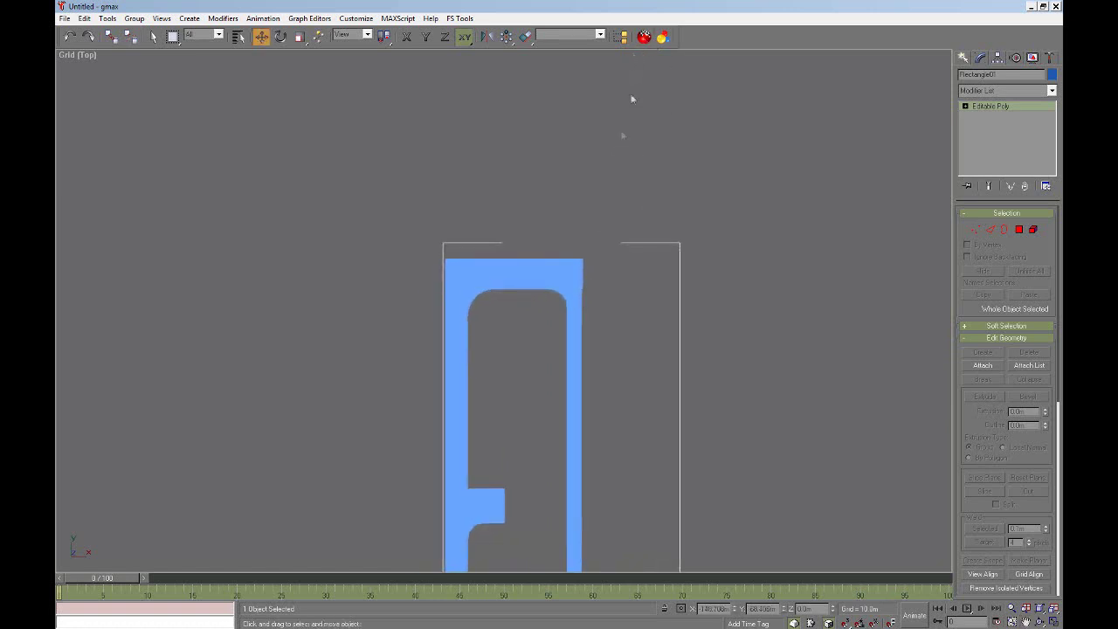
# - Create a new material in the Material Editor for the airport polygon
pyautogui.click(643, 37)
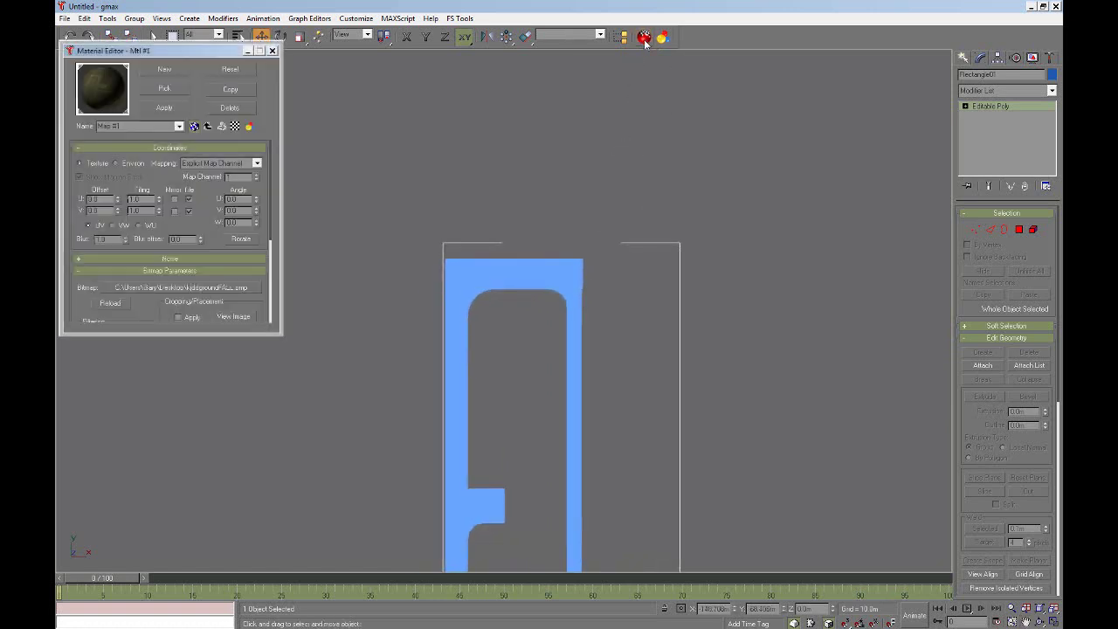
pyautogui.click(172, 69)
pyautogui.click(523, 287)
pyautogui.click(531, 359)
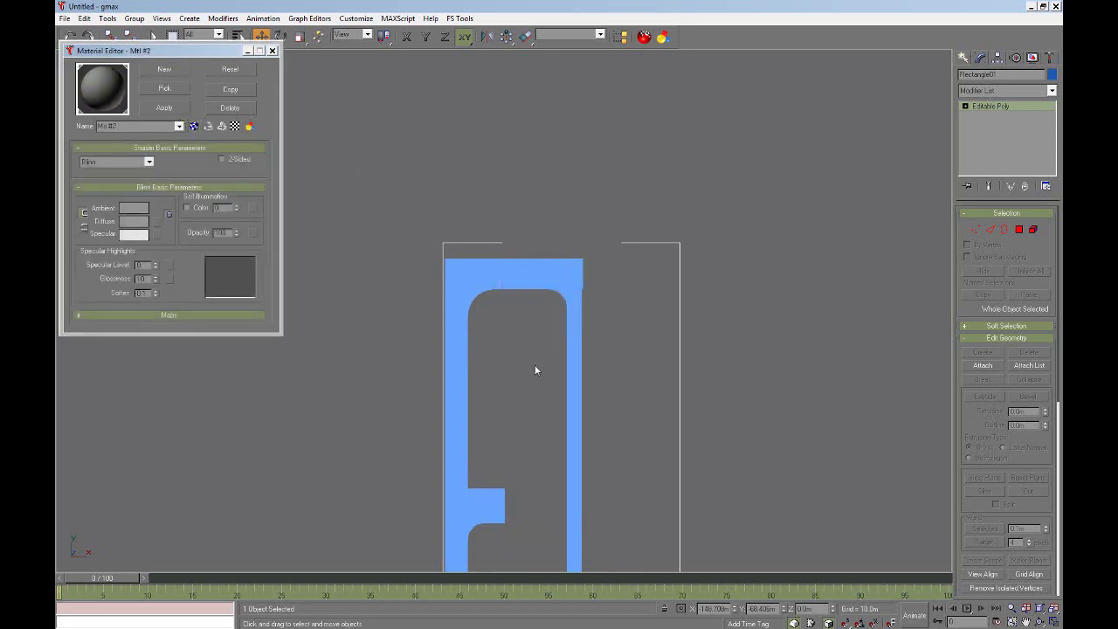
# - Begin assigning a bitmap to the material's diffuse channel and browse to the My Book (H:) drive
pyautogui.click(159, 226)
pyautogui.doubleClick(542, 208)
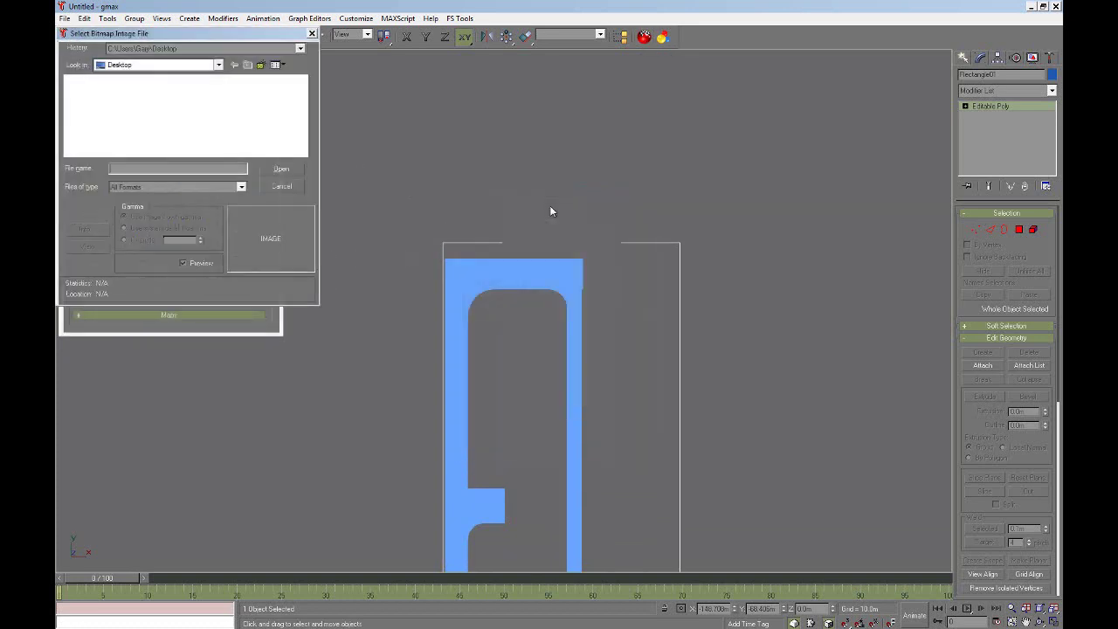
pyautogui.click(218, 65)
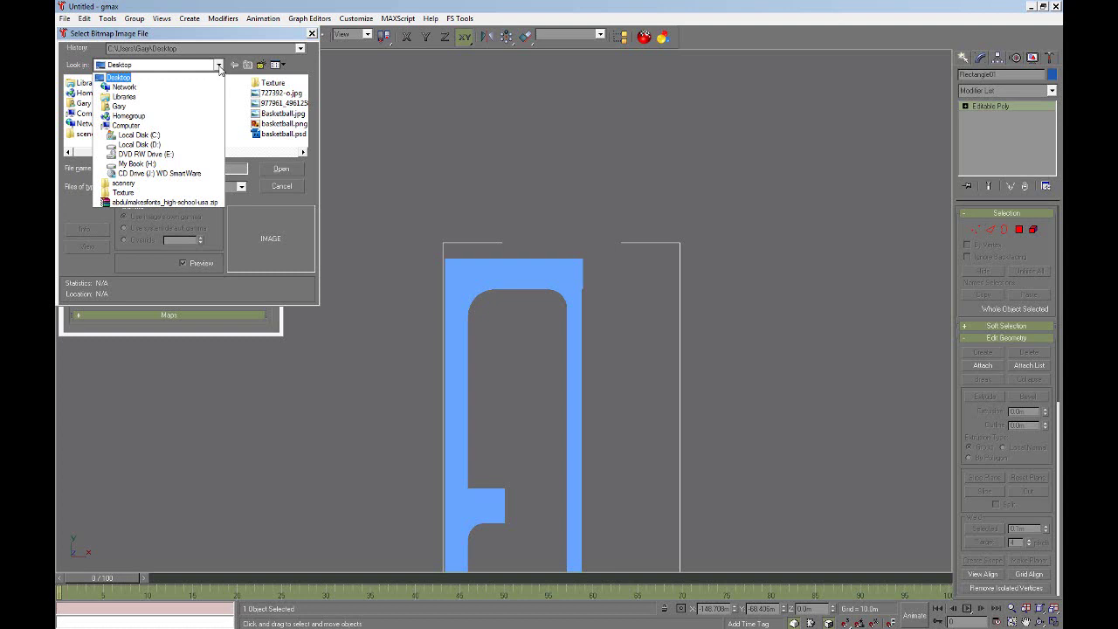
pyautogui.click(140, 163)
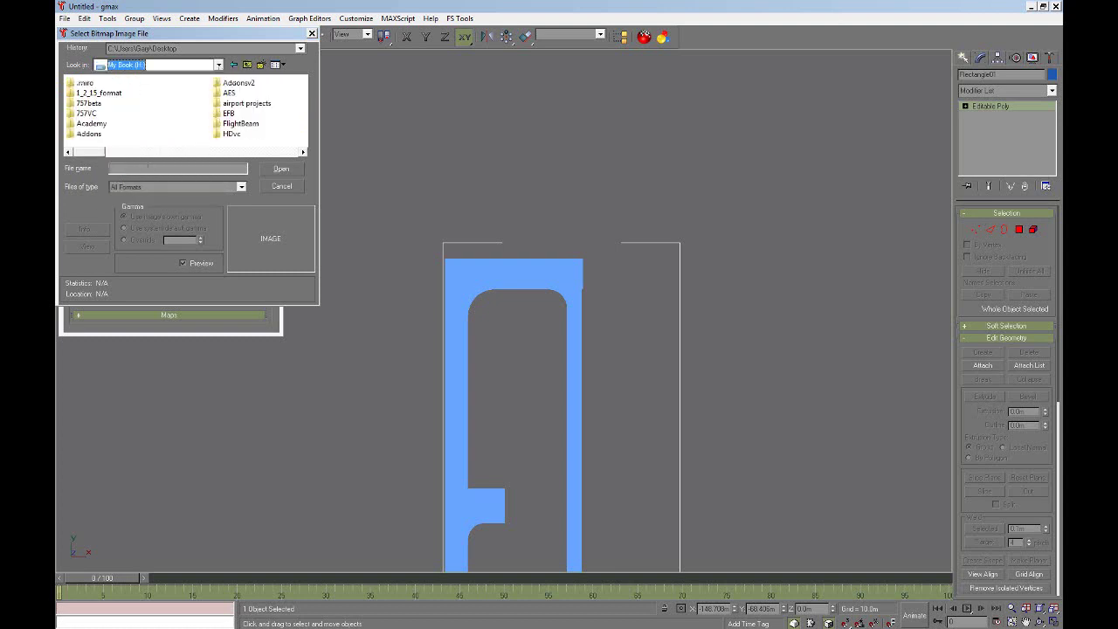
# - Open the WoodCounty folder on drive H: in Windows Explorer and preview Seamless-and-tileable-asphalt-texture.jpg
pyautogui.click(70, 620)
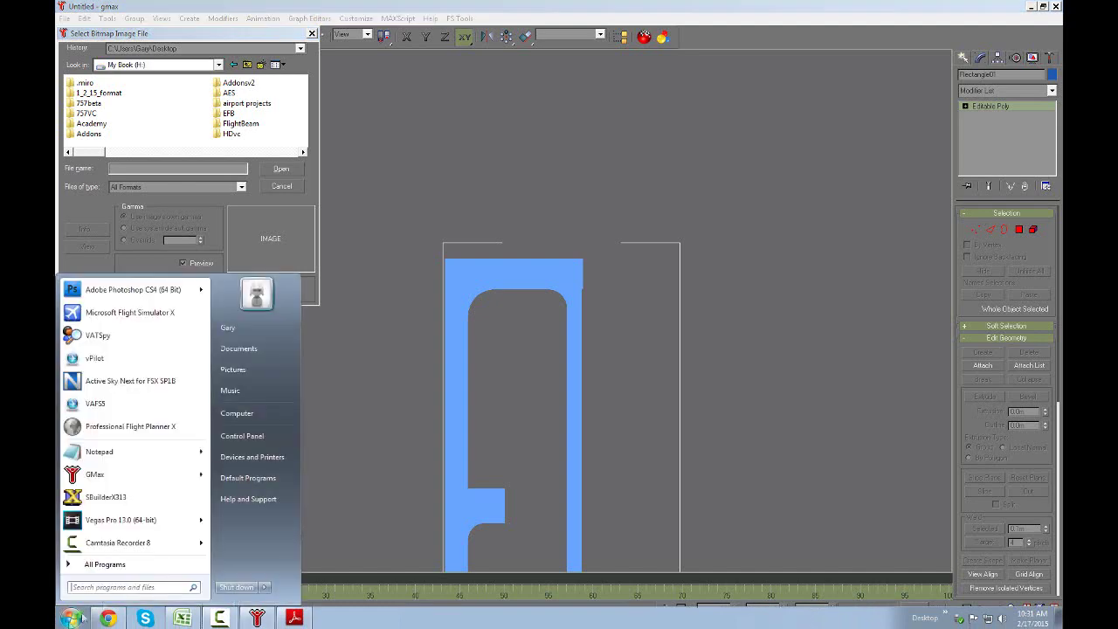
pyautogui.click(240, 408)
pyautogui.doubleClick(729, 188)
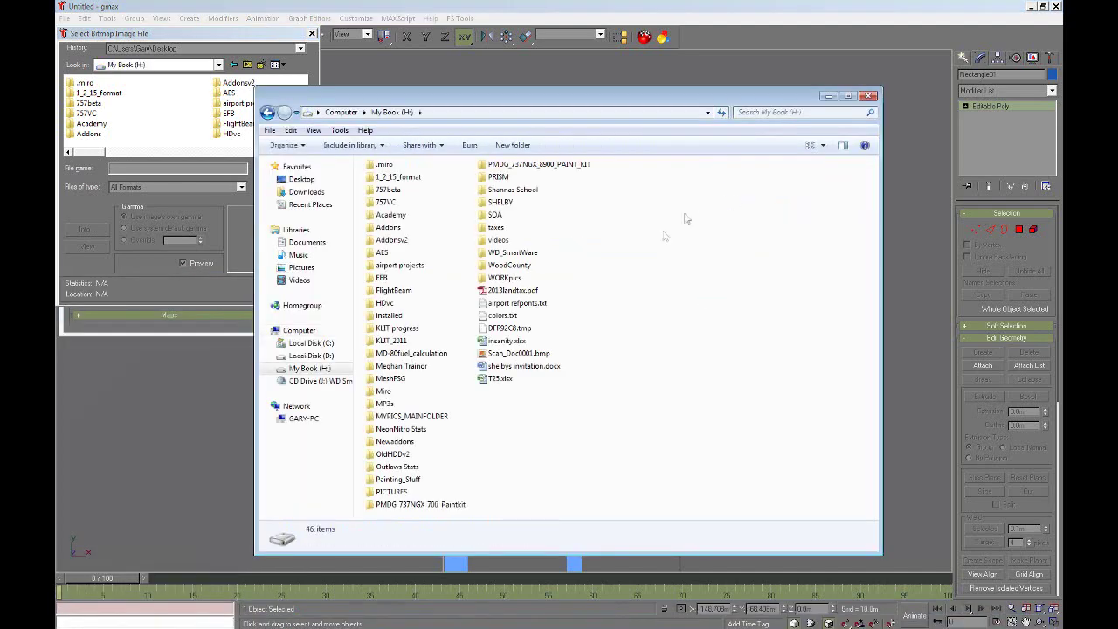
pyautogui.doubleClick(512, 266)
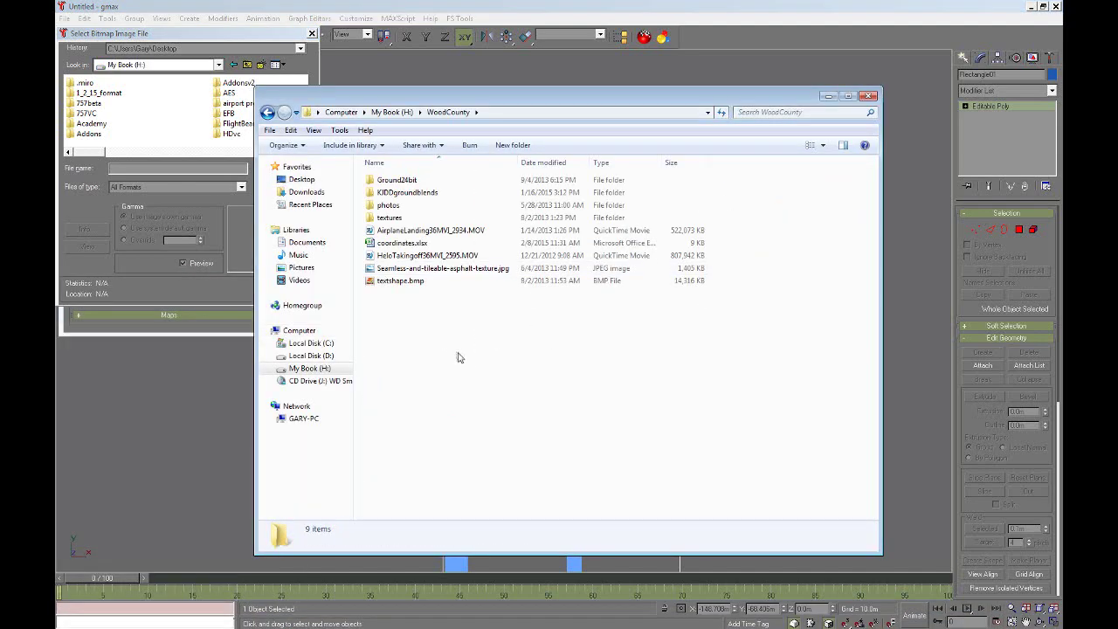
pyautogui.click(441, 269)
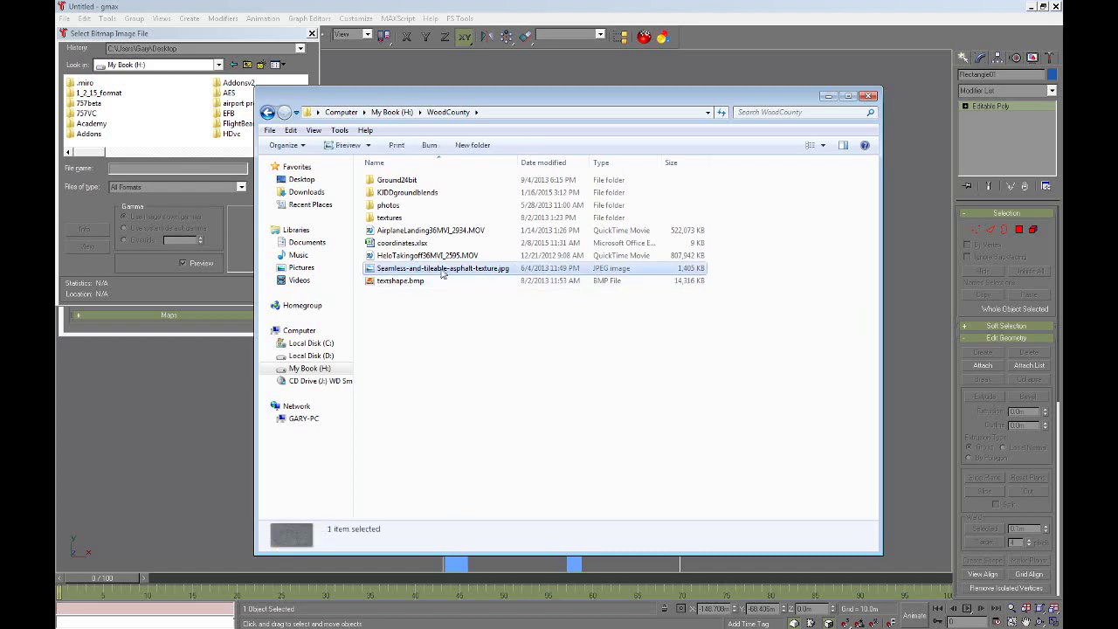
pyautogui.doubleClick(443, 271)
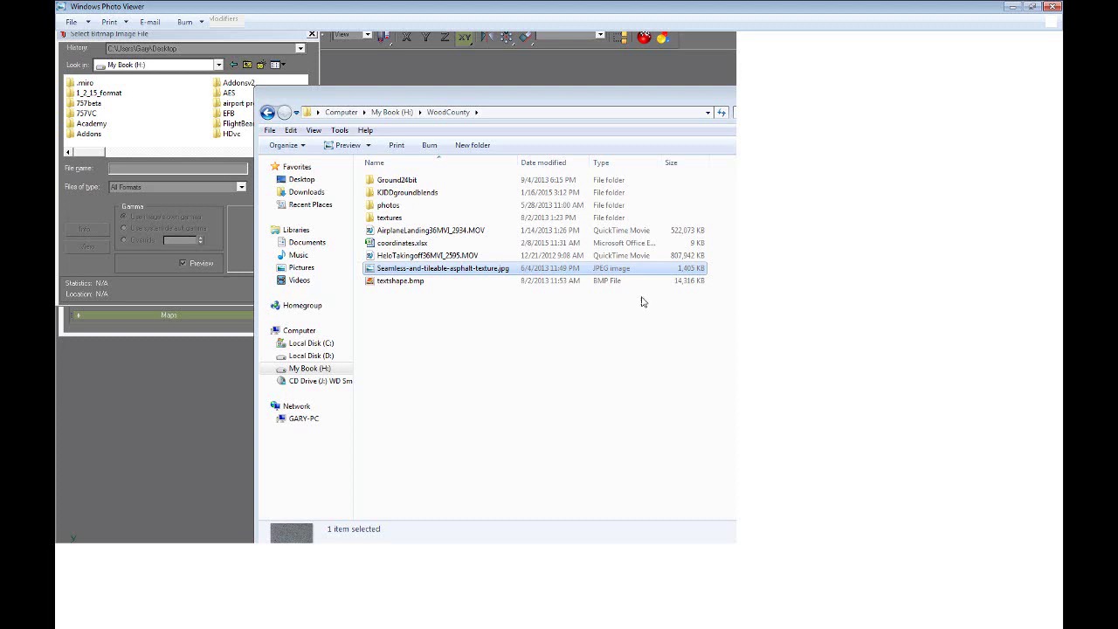
pyautogui.moveTo(330, 625)
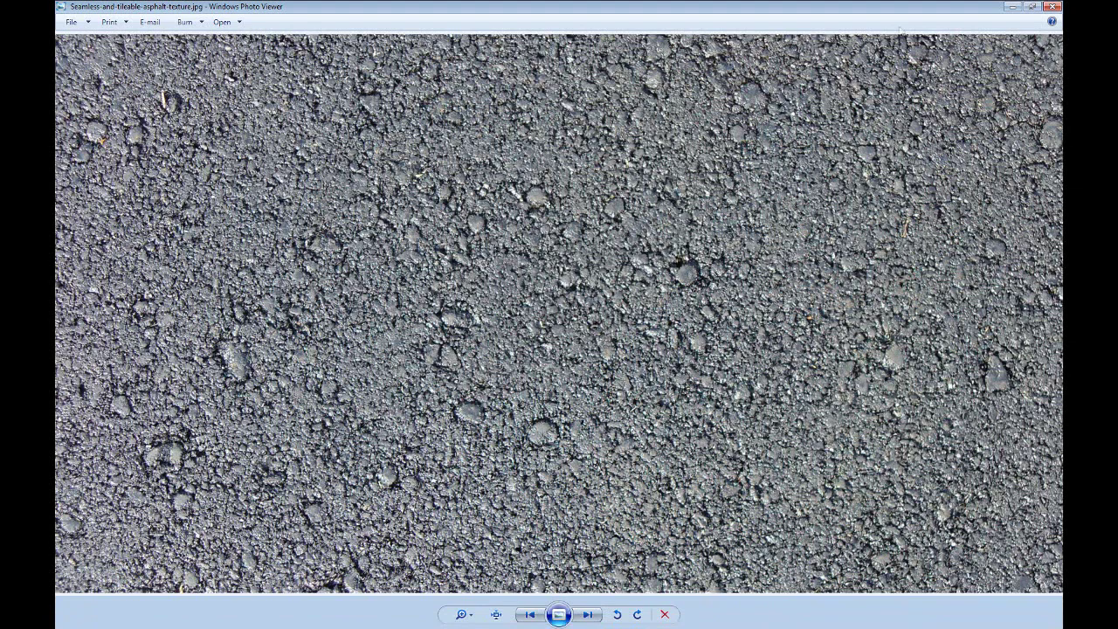
pyautogui.click(1053, 6)
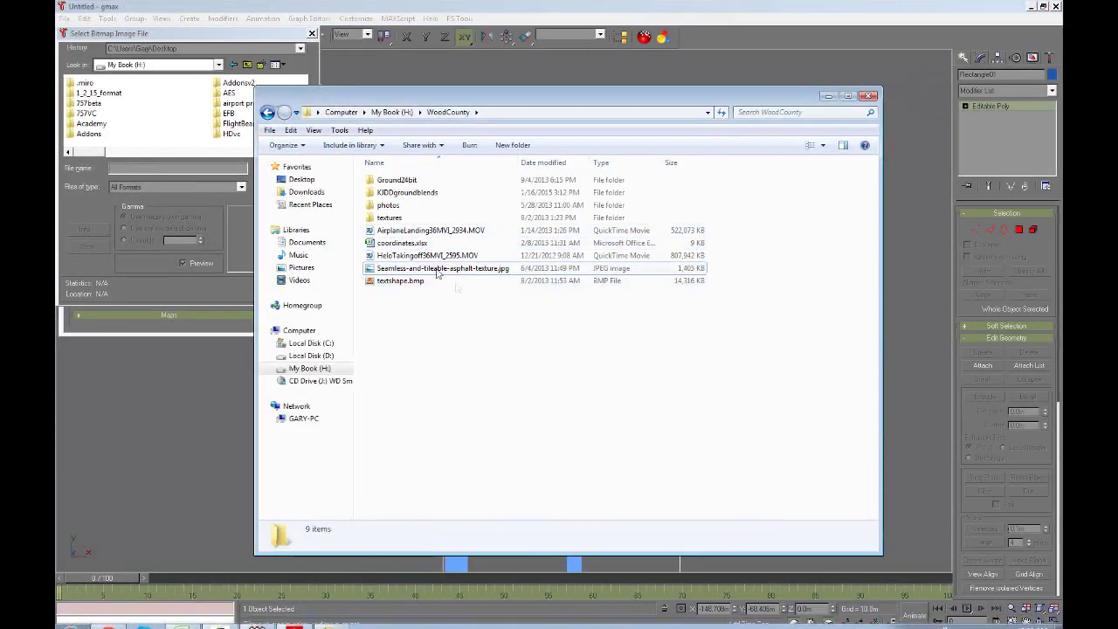
# - Look through WoodCounty's textures and Ground24bit folders and preview apron.bmp in Ground24bit
pyautogui.doubleClick(389, 218)
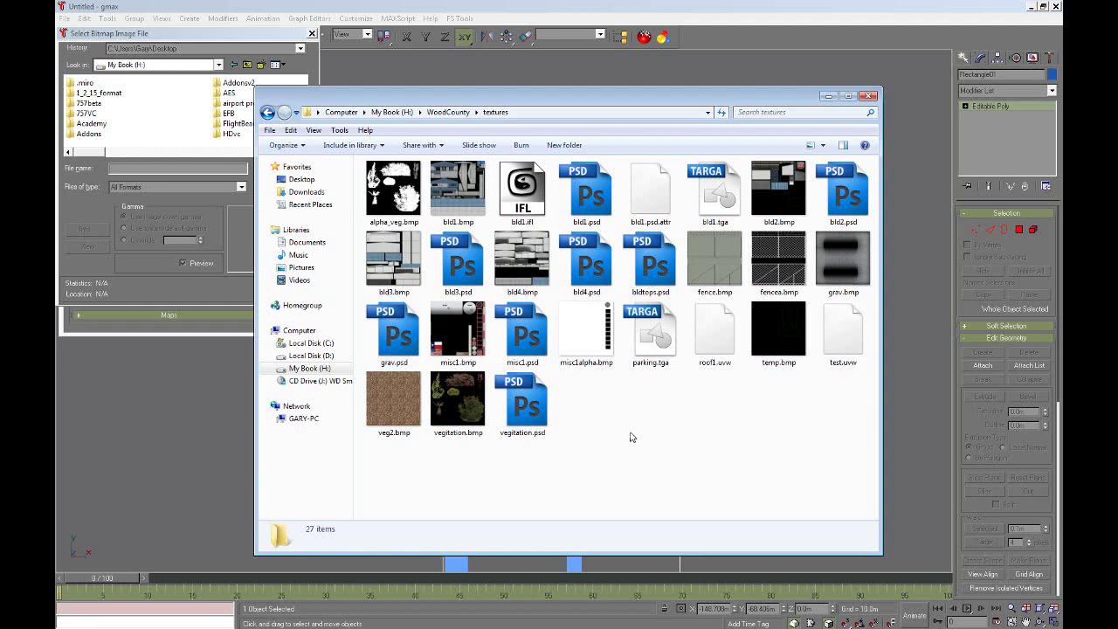
pyautogui.click(268, 112)
pyautogui.click(388, 181)
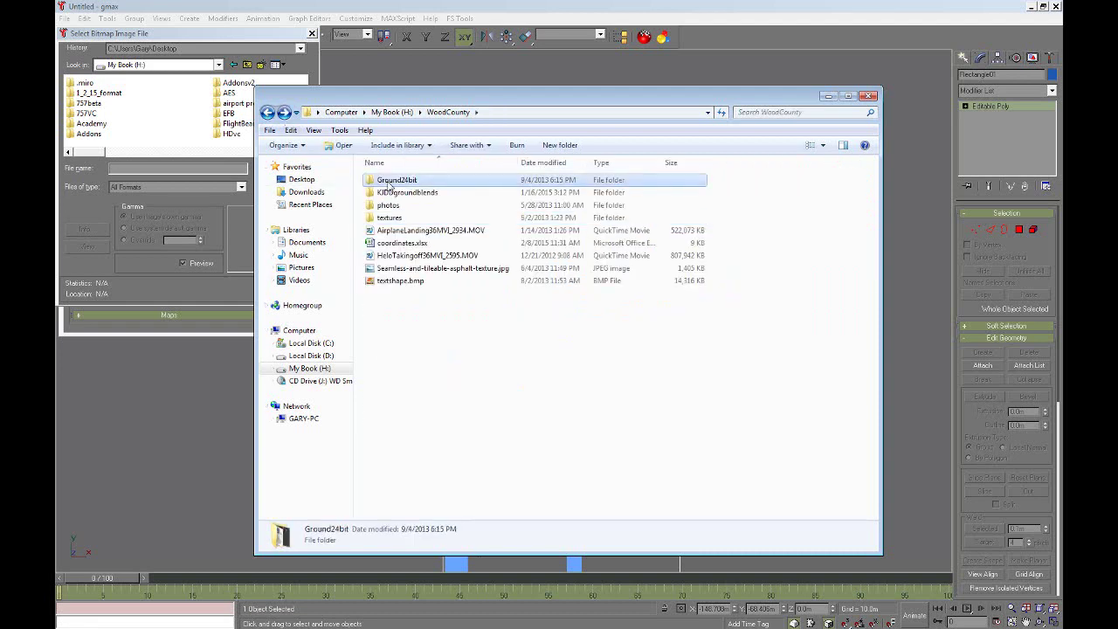
pyautogui.doubleClick(388, 181)
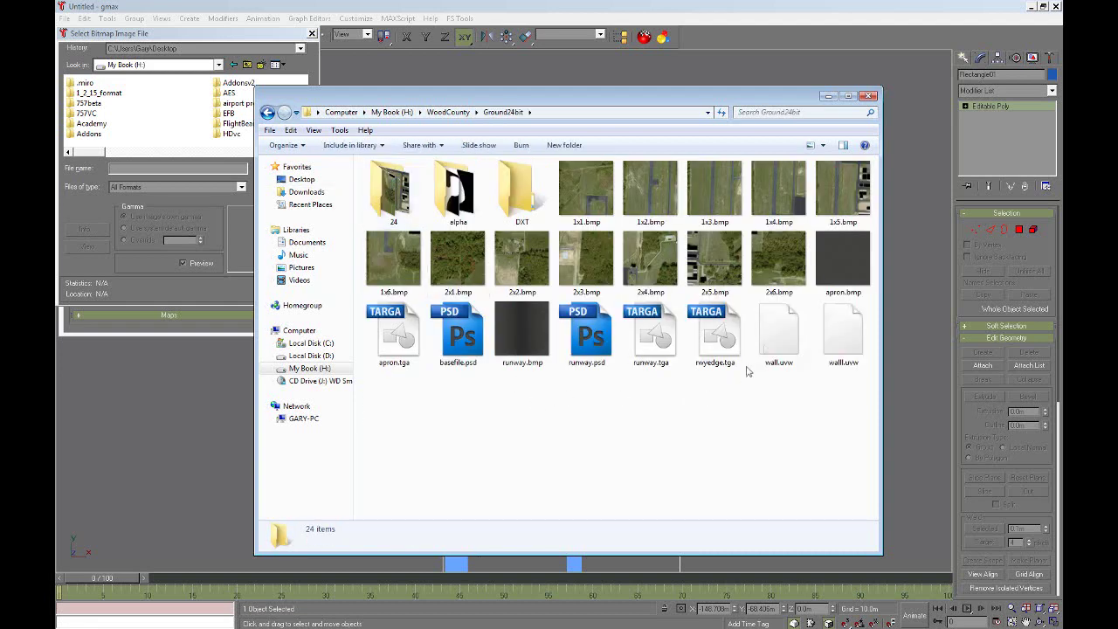
pyautogui.doubleClick(853, 264)
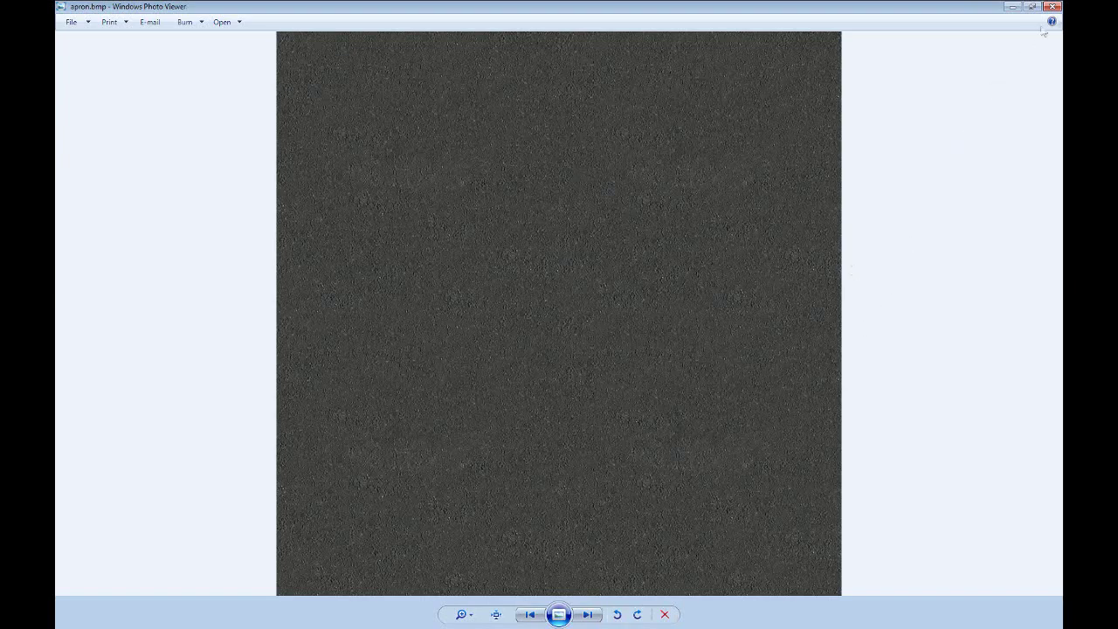
pyautogui.click(1053, 7)
pyautogui.click(873, 102)
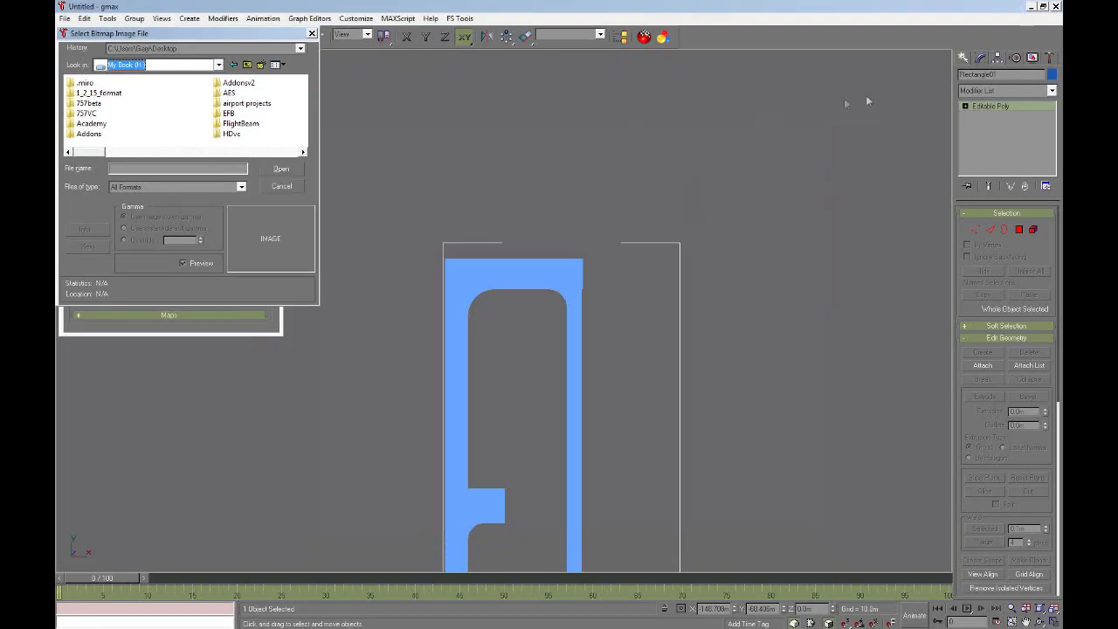
# - Load apron.bmp from WoodCounty's Ground24bit folder as the material's diffuse bitmap
pyautogui.click(136, 103)
pyautogui.scroll(-5, 192, 110)
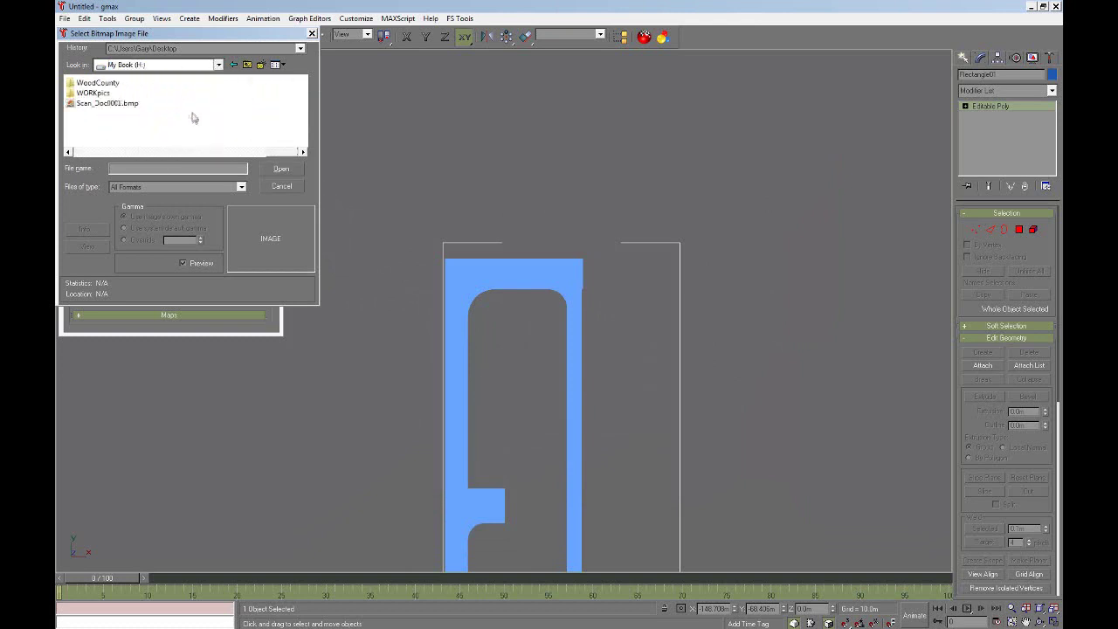
pyautogui.scroll(2, 176, 124)
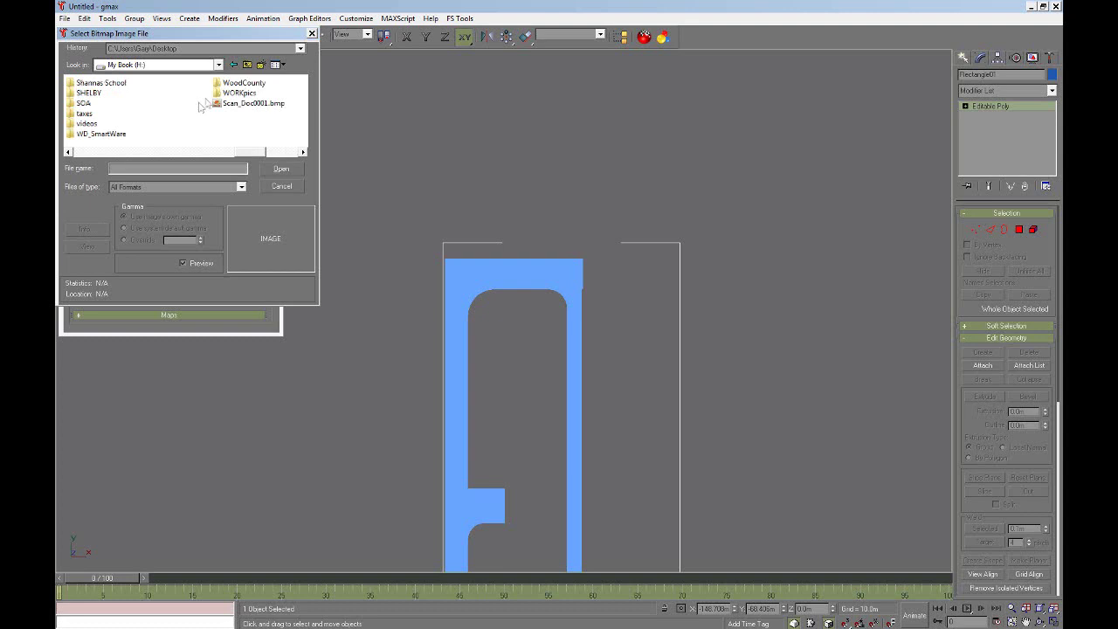
pyautogui.doubleClick(229, 82)
pyautogui.doubleClick(93, 82)
pyautogui.moveTo(304, 90); pyautogui.dragTo(305, 128)
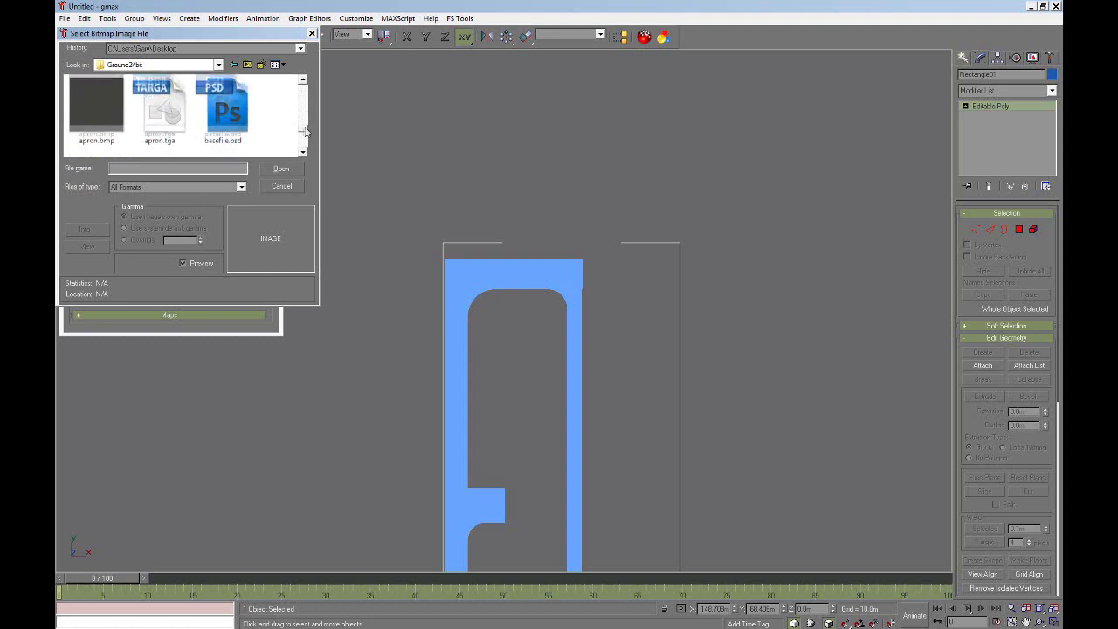
pyautogui.click(96, 105)
pyautogui.click(281, 169)
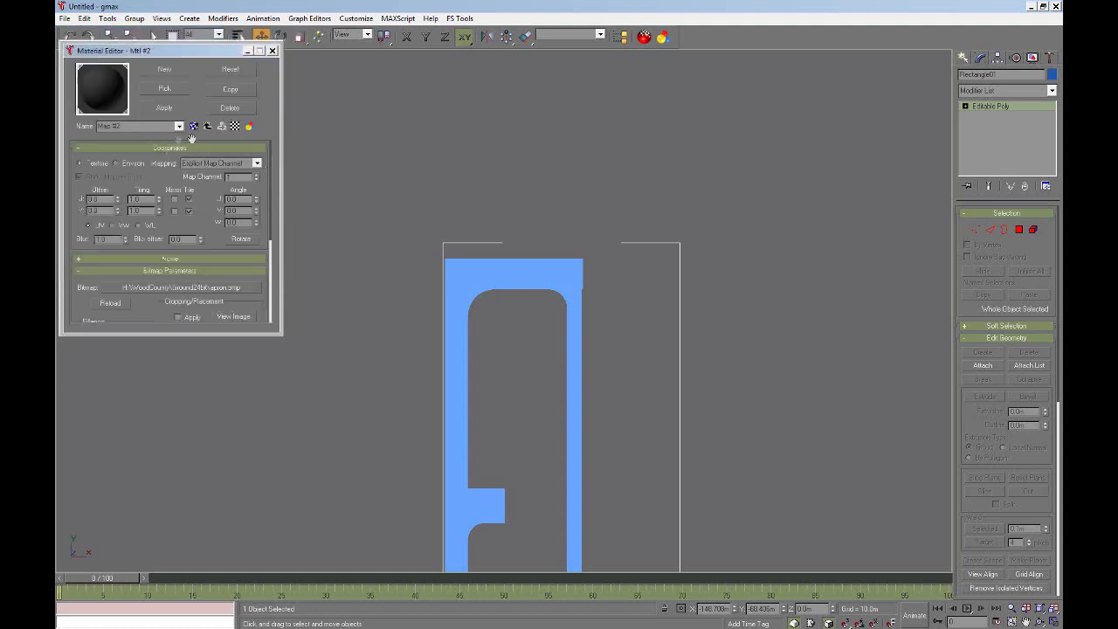
# - Assign the apron.bmp material to the airport polygon and add a UVW Map modifier to it
pyautogui.moveTo(108, 99); pyautogui.dragTo(456, 277)
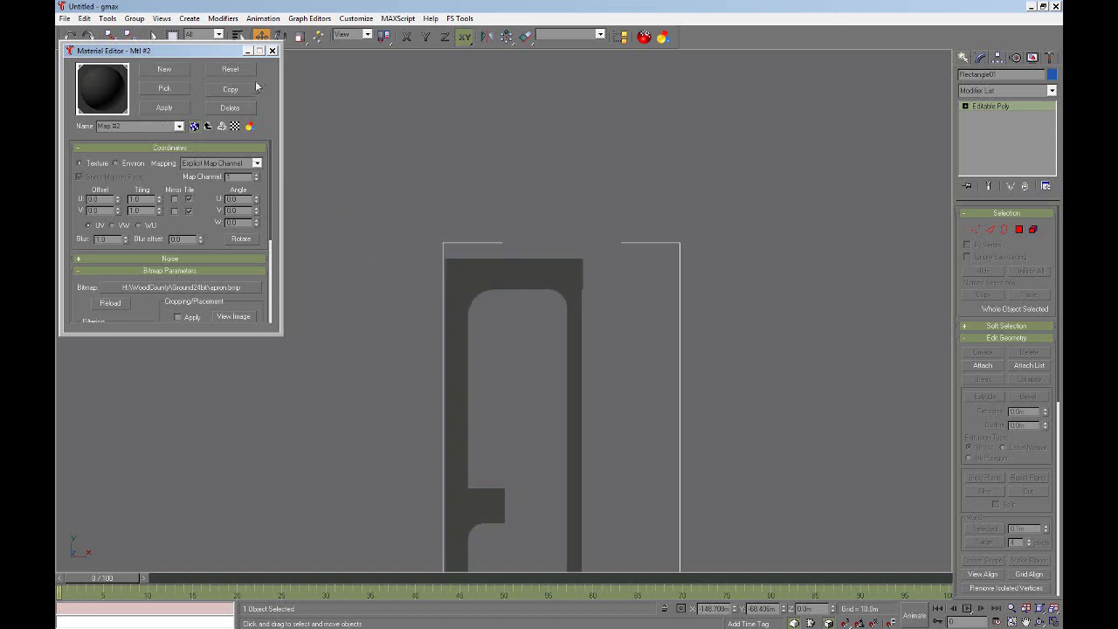
pyautogui.click(272, 51)
pyautogui.click(1052, 90)
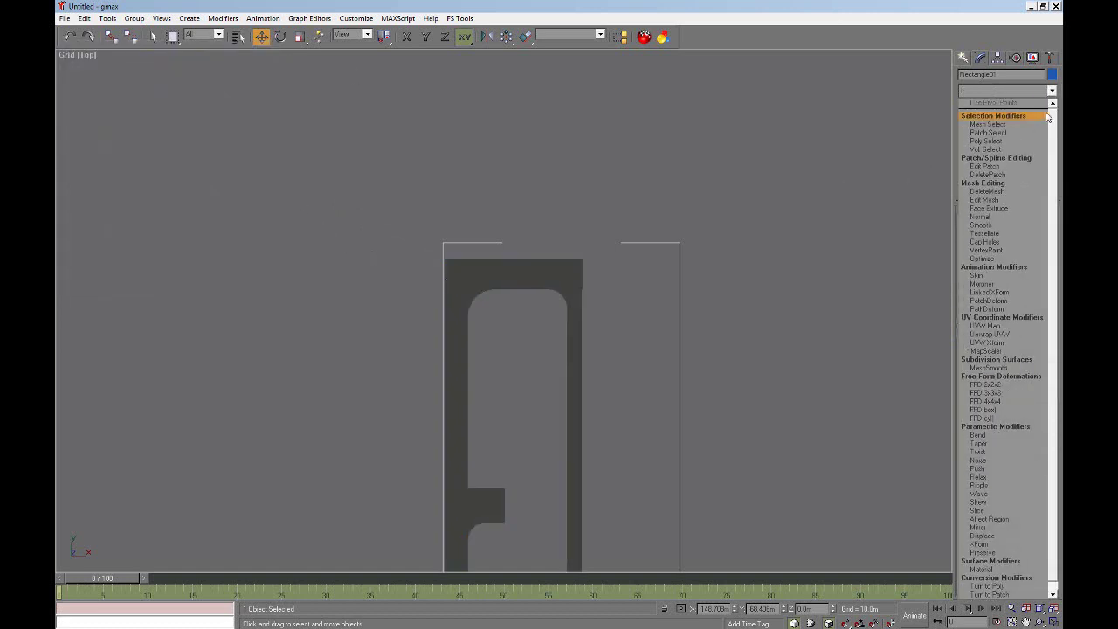
pyautogui.click(991, 326)
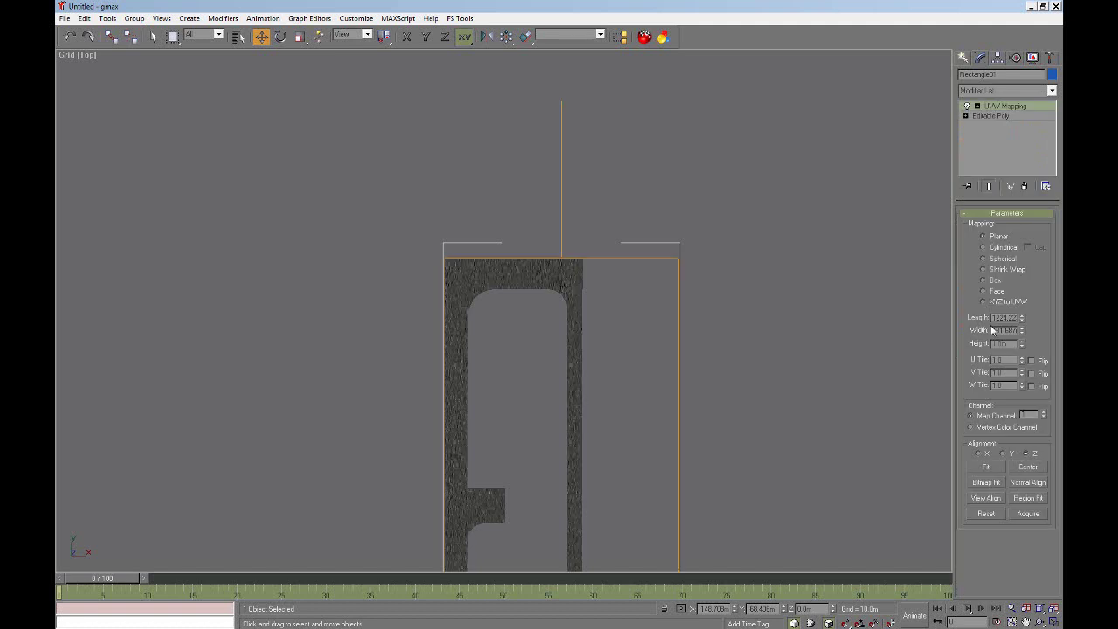
# - Examine the texture mapping up close on the apron and at the airport polygon's north end
pyautogui.click(1025, 621)
pyautogui.moveTo(769, 399); pyautogui.dragTo(658, 165)
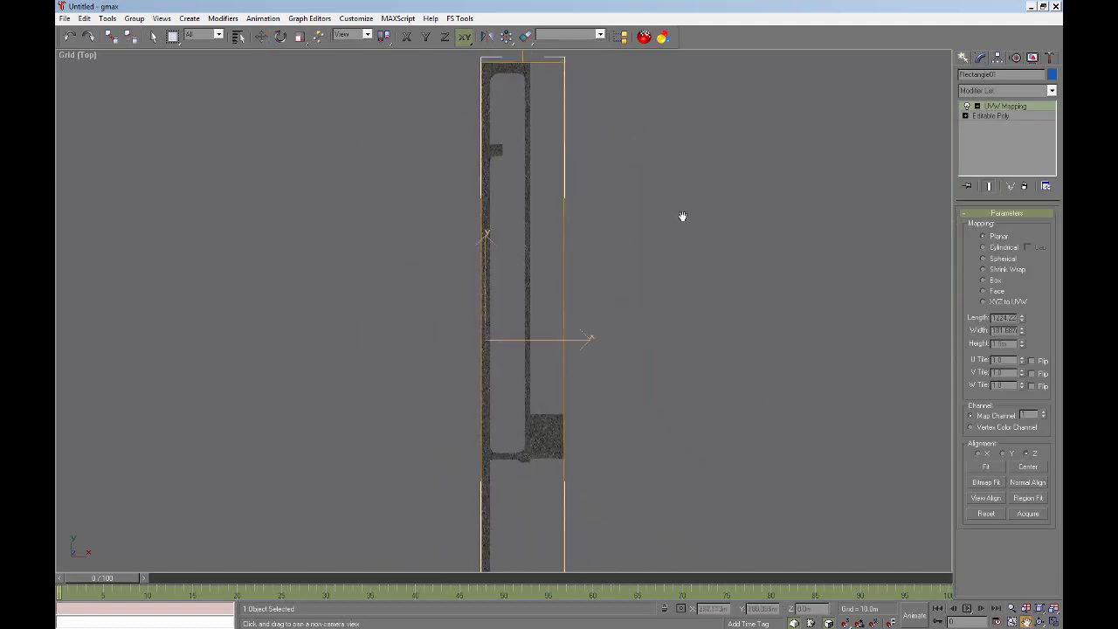
pyautogui.moveTo(697, 261); pyautogui.dragTo(669, 244)
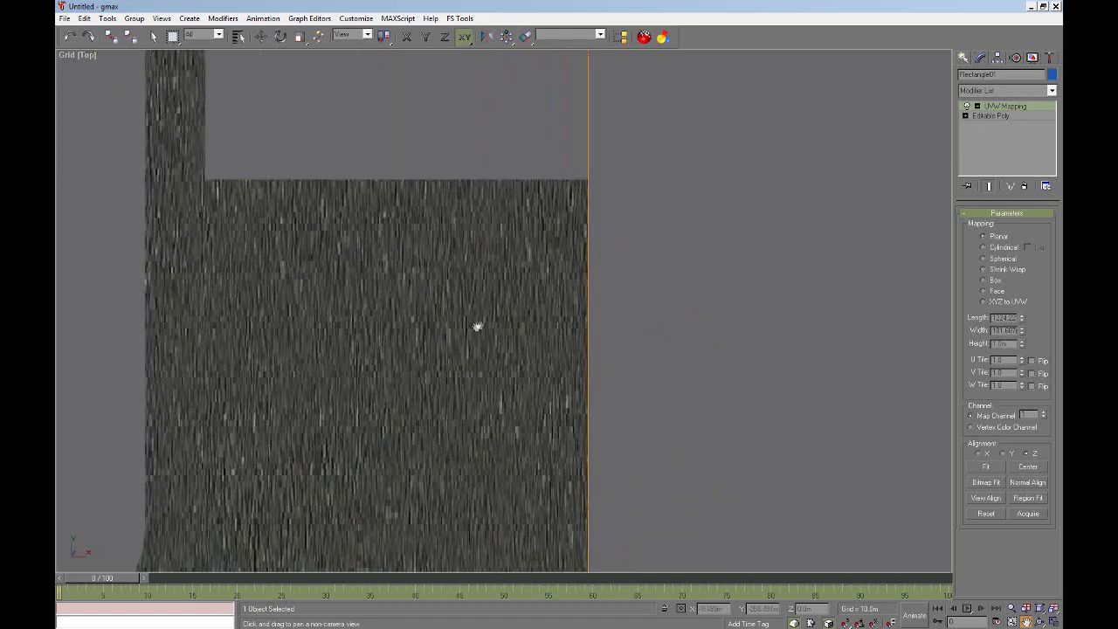
pyautogui.moveTo(314, 274); pyautogui.dragTo(734, 332)
pyautogui.scroll(-5, 736, 332)
pyautogui.moveTo(772, 244); pyautogui.dragTo(708, 408)
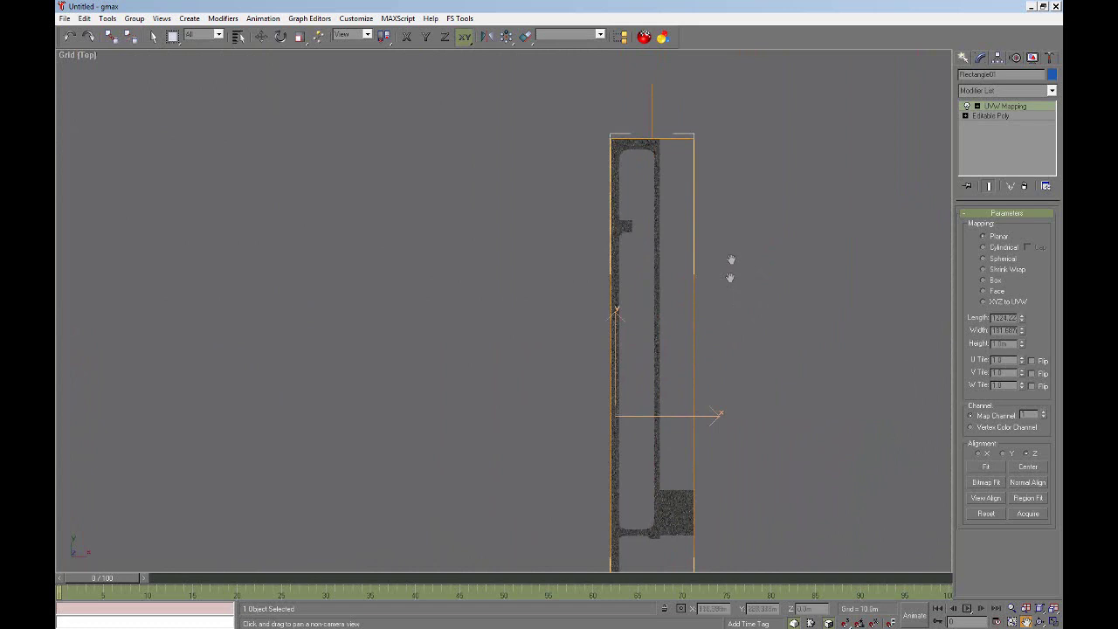
pyautogui.moveTo(686, 145); pyautogui.dragTo(636, 275)
pyautogui.scroll(5, 587, 271)
pyautogui.scroll(2, 611, 275)
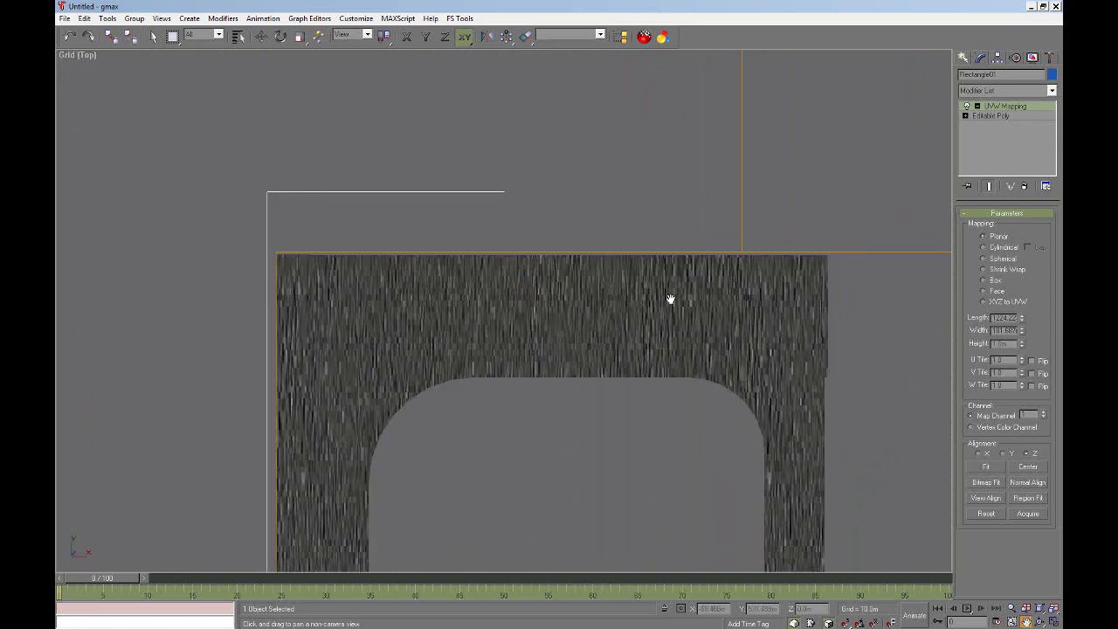
pyautogui.scroll(-4, 794, 322)
pyautogui.scroll(-3, 790, 323)
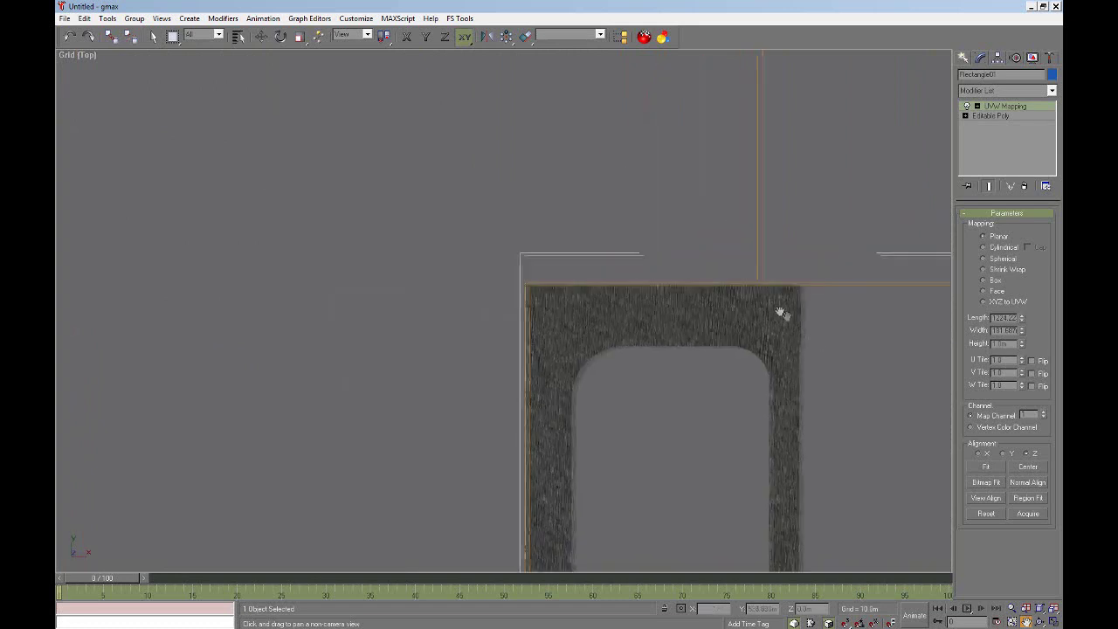
pyautogui.rightClick(831, 322)
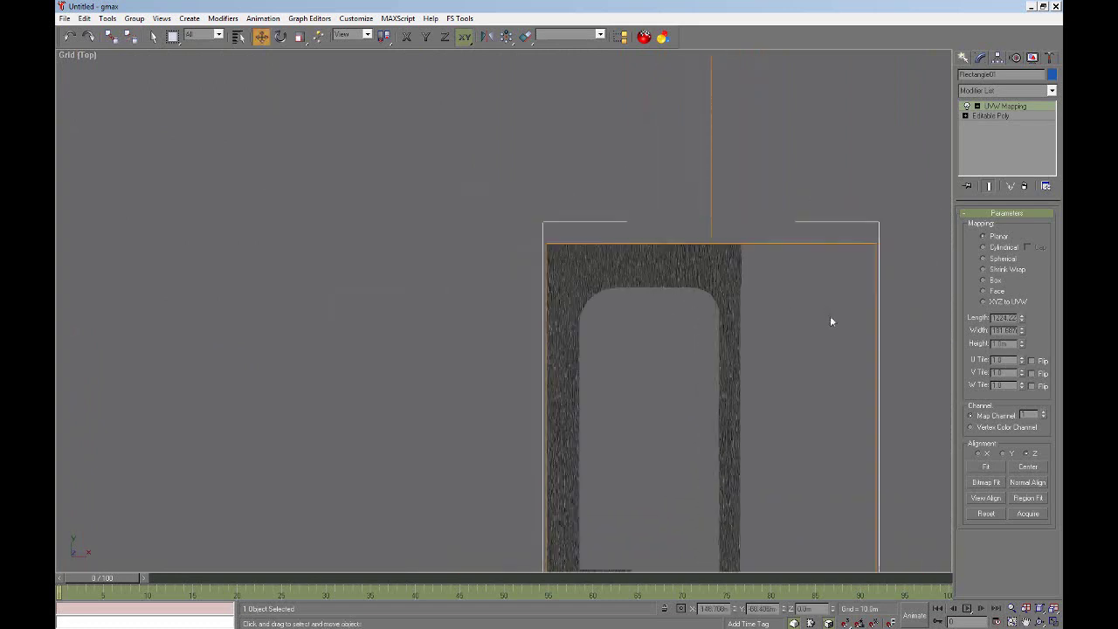
# - Try reducing the UVW mapping length on the airport polygon, and undo the change
pyautogui.click(1052, 92)
pyautogui.scroll(-1, 1055, 138)
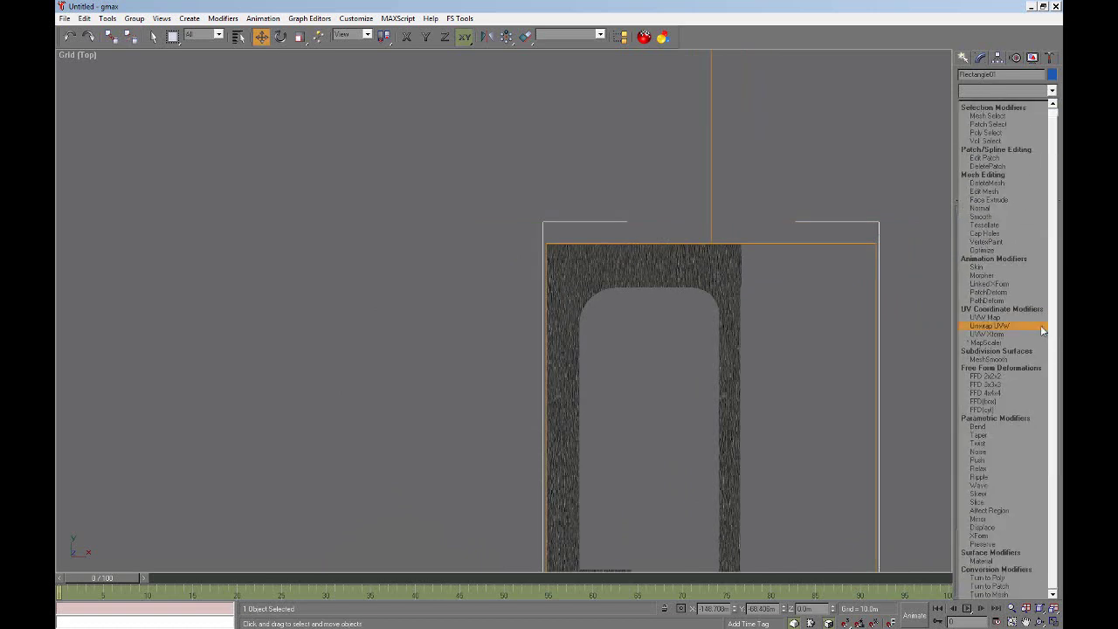
pyautogui.click(1056, 98)
pyautogui.moveTo(1024, 320); pyautogui.dragTo(1036, 366)
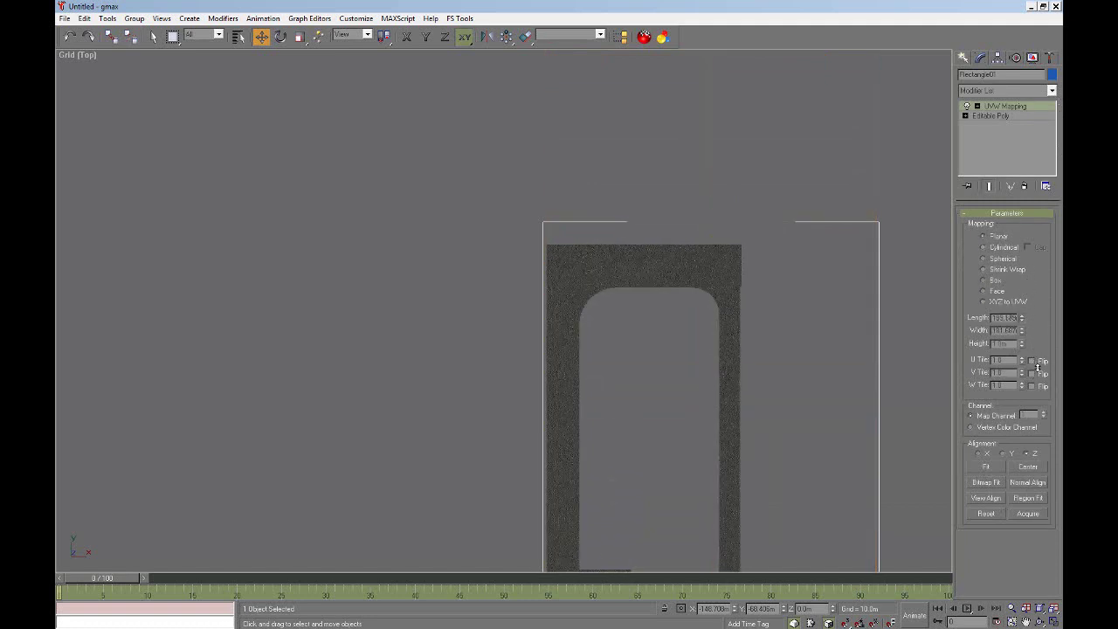
pyautogui.click(70, 38)
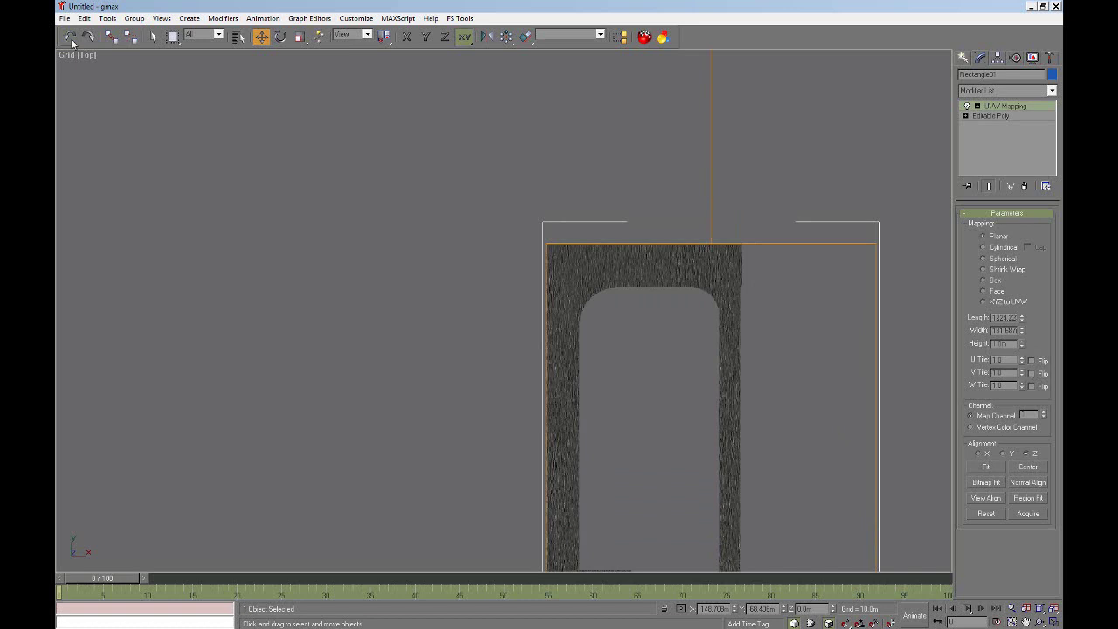
# - Add an Unwrap UVW modifier to the airport polygon and open its UV editor with Map #2 as background
pyautogui.click(1051, 92)
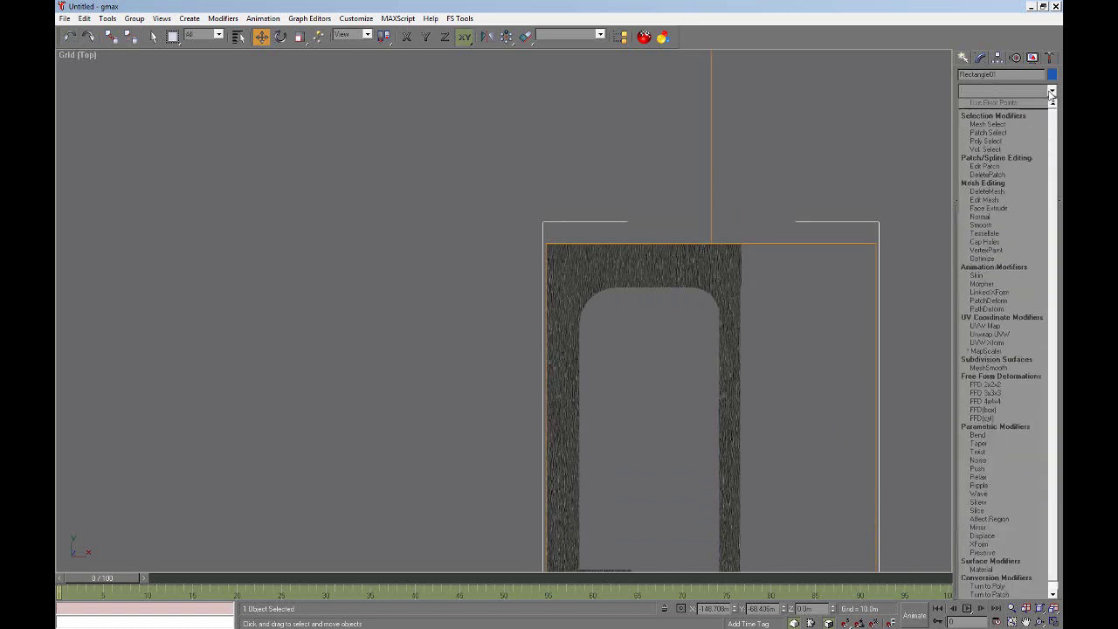
pyautogui.click(989, 335)
pyautogui.click(1002, 230)
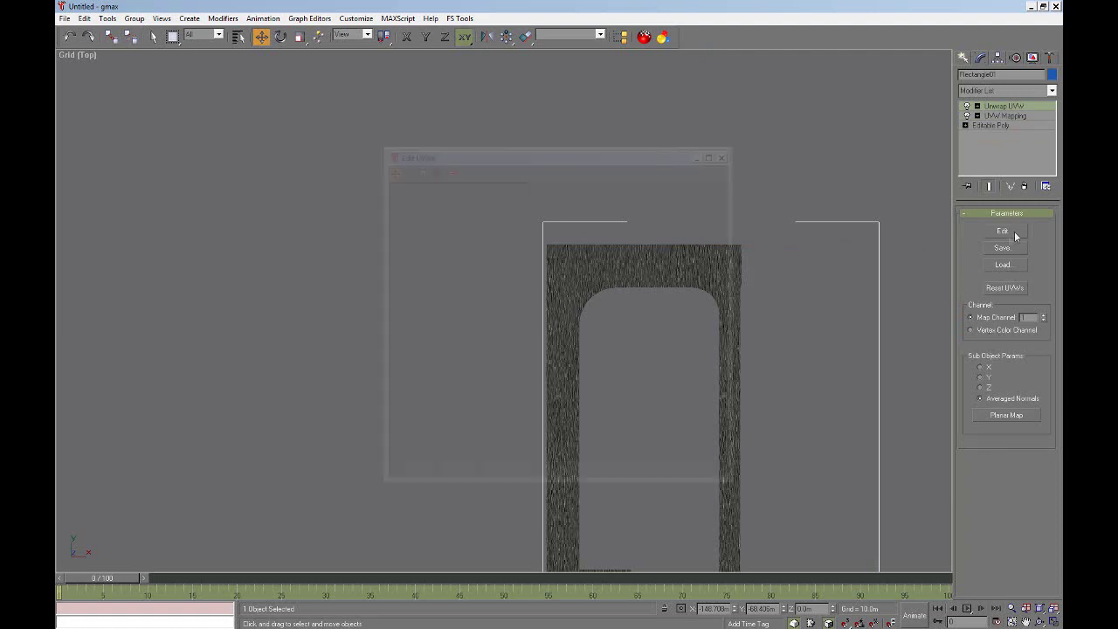
pyautogui.moveTo(624, 154); pyautogui.dragTo(355, 95)
pyautogui.click(455, 115)
pyautogui.click(435, 127)
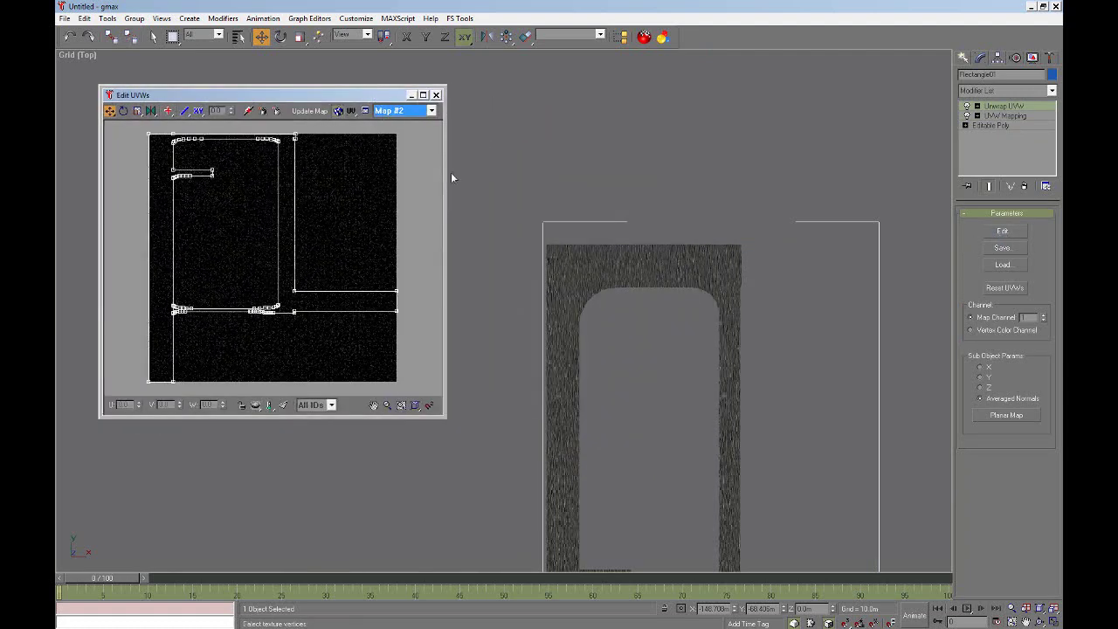
# - Select all UV vertices of the airport polygon and scale them narrower horizontally to remove the texture's vertical stretching
pyautogui.moveTo(128, 120); pyautogui.dragTo(425, 368)
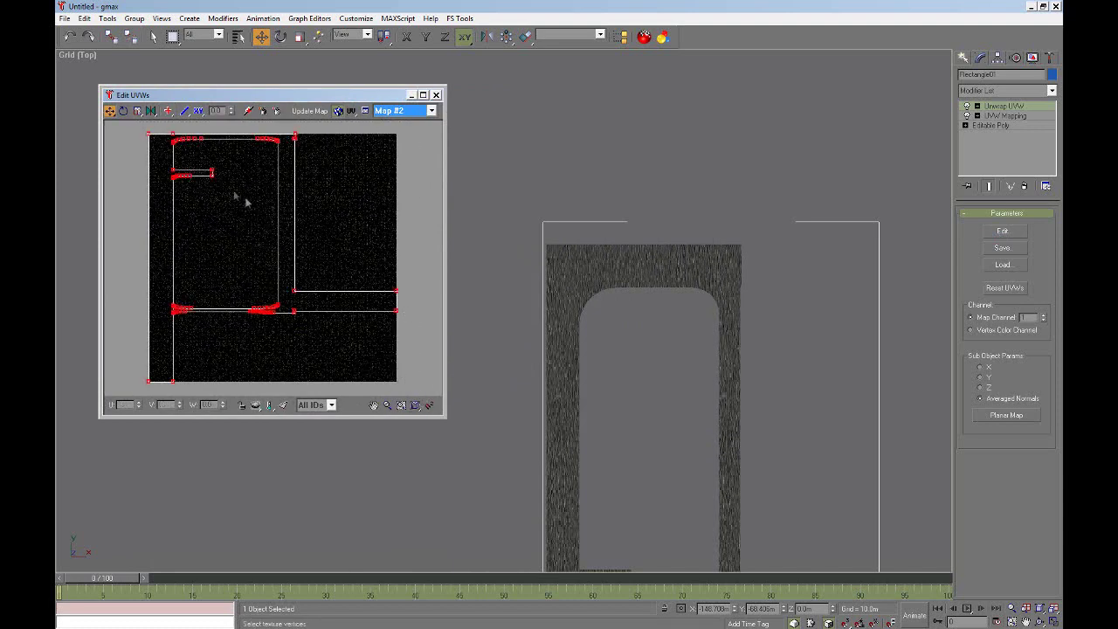
pyautogui.click(137, 112)
pyautogui.moveTo(174, 177); pyautogui.dragTo(292, 195)
pyautogui.moveTo(213, 178); pyautogui.dragTo(262, 186)
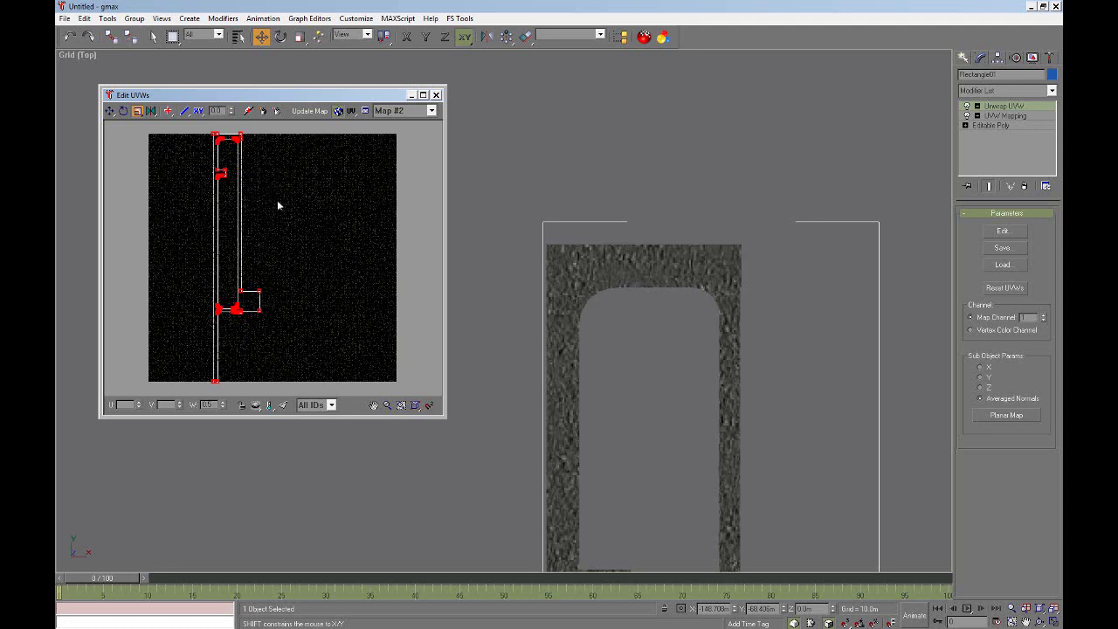
# - Scale the whole UV layout up well beyond the map tile and check the texture at the polygon's north end
pyautogui.scroll(-8, 222, 179)
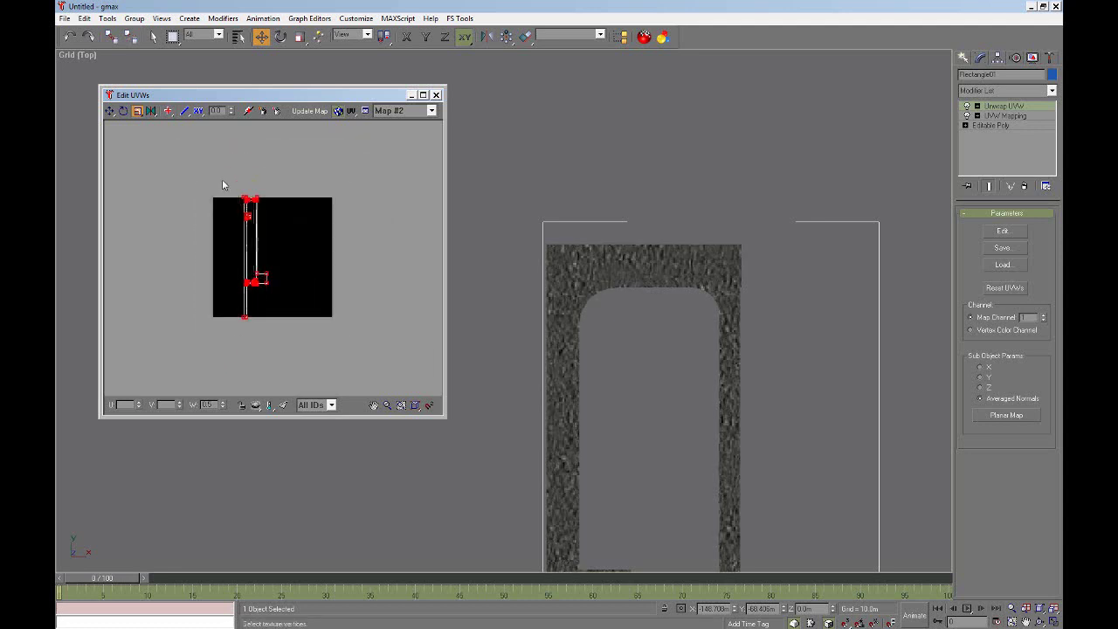
pyautogui.moveTo(248, 196); pyautogui.dragTo(196, 3)
pyautogui.moveTo(751, 348); pyautogui.dragTo(761, 385, button='middle')
pyautogui.scroll(4, 594, 277)
pyautogui.moveTo(583, 301); pyautogui.dragTo(614, 267)
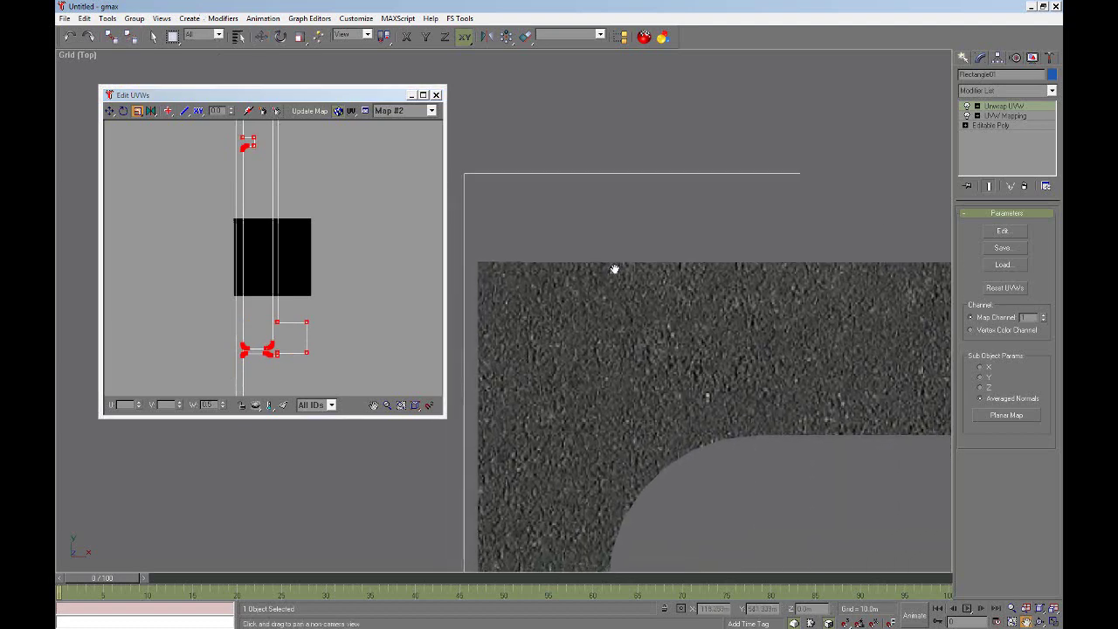
pyautogui.scroll(4, 594, 303)
pyautogui.scroll(-2, 594, 302)
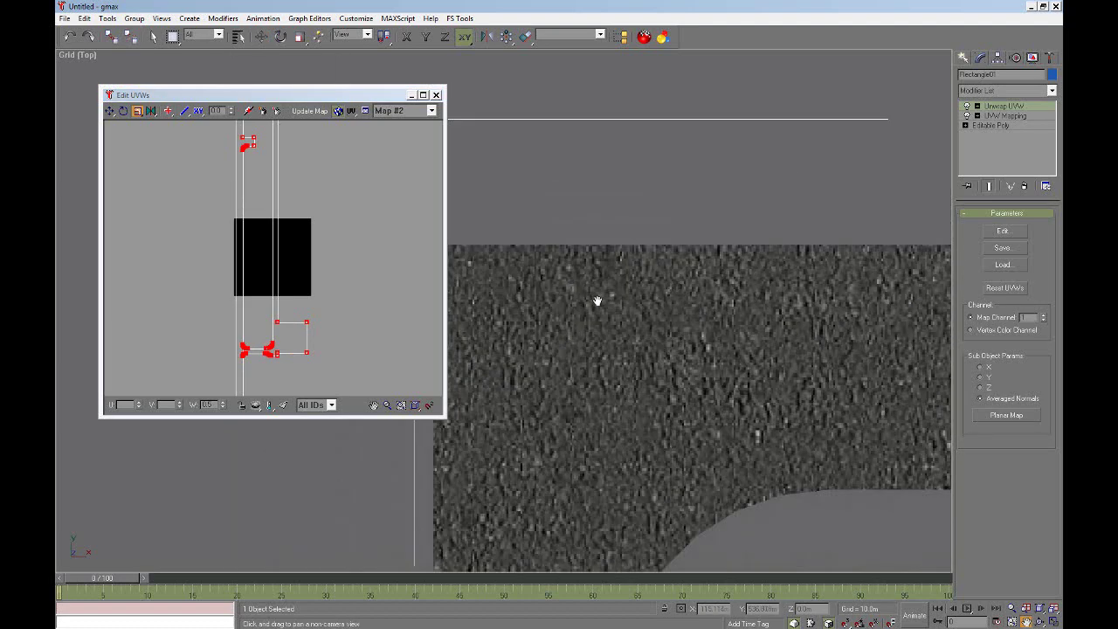
# - Enlarge the UV layout further for a finer asphalt grain and inspect the texture at the north-west corner
pyautogui.moveTo(262, 350); pyautogui.dragTo(391, 323)
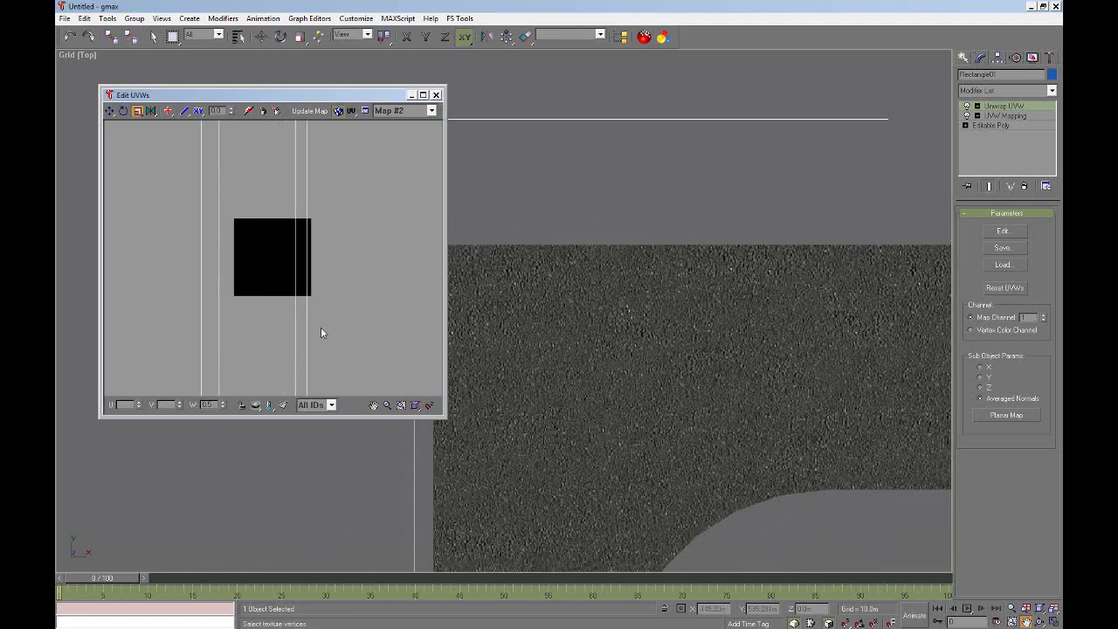
pyautogui.click(415, 404)
pyautogui.moveTo(265, 309); pyautogui.dragTo(255, 231)
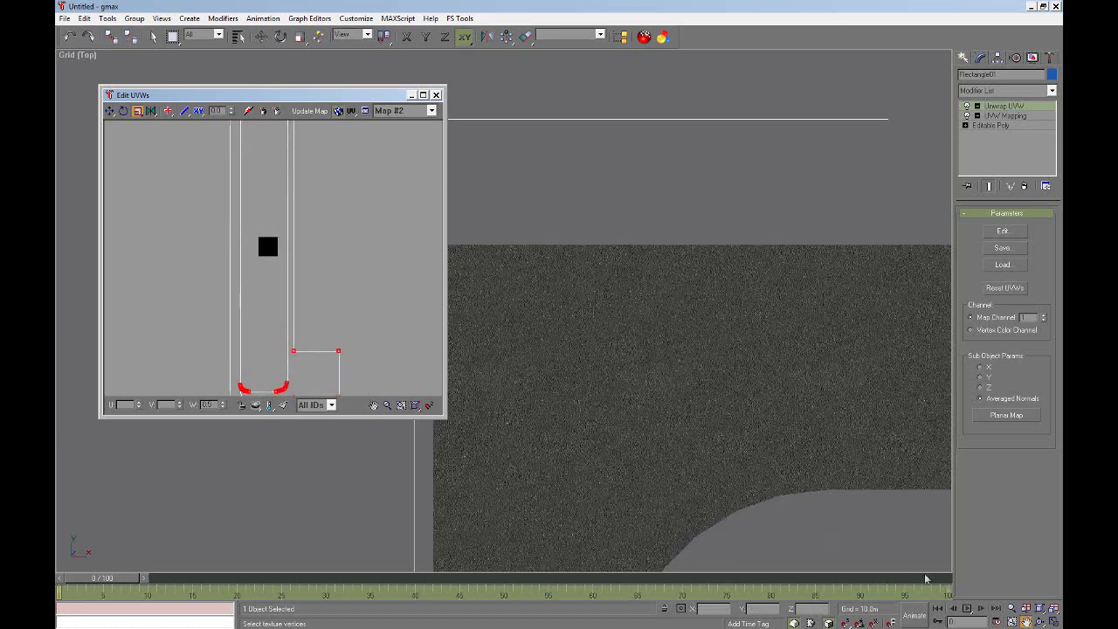
pyautogui.scroll(-1, 766, 402)
pyautogui.scroll(5, 570, 311)
pyautogui.scroll(2, 570, 311)
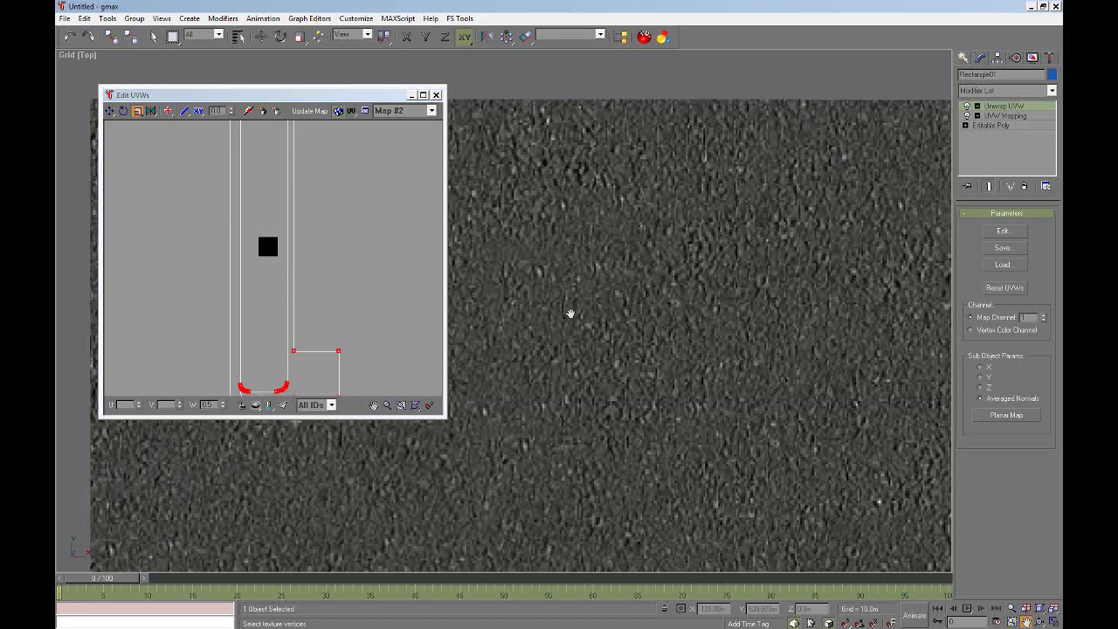
pyautogui.moveTo(571, 313); pyautogui.dragTo(826, 371)
pyautogui.scroll(-1, 617, 333)
pyautogui.moveTo(578, 294); pyautogui.dragTo(589, 270)
# - Scale the UV layout up once more for an even finer grain and close the UV editor
pyautogui.rightClick(319, 287)
pyautogui.click(285, 387)
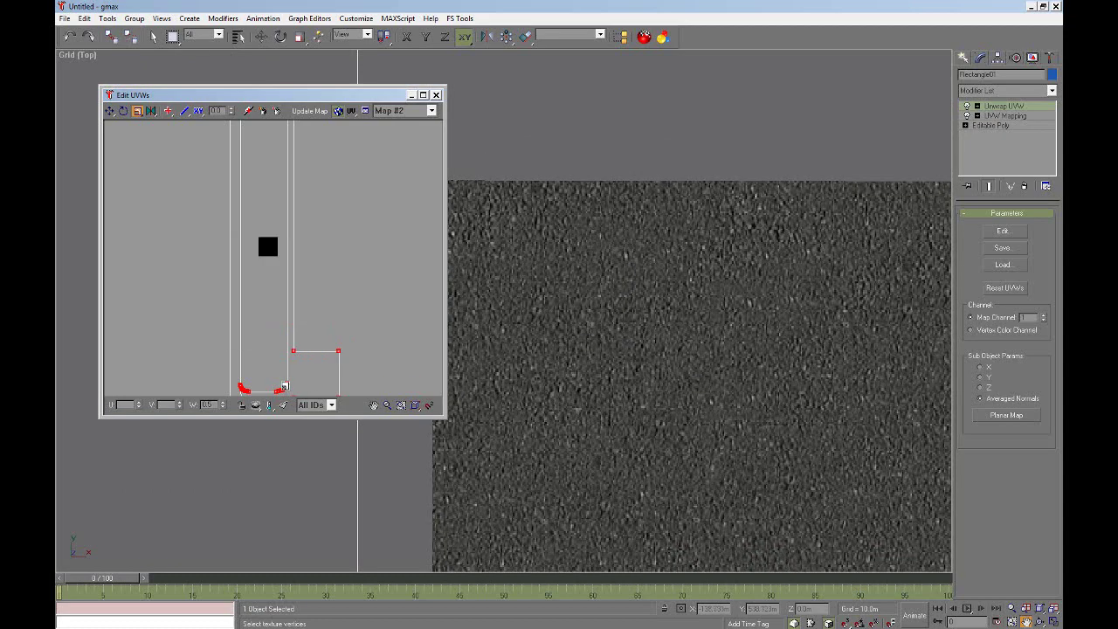
pyautogui.moveTo(284, 385); pyautogui.dragTo(278, 293)
pyautogui.click(415, 405)
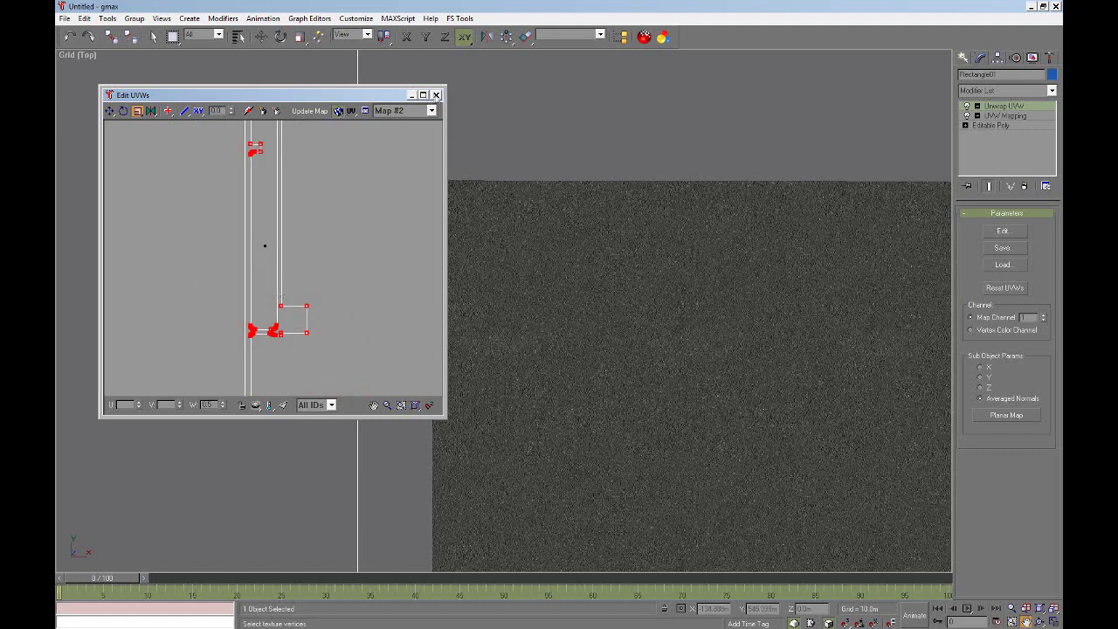
pyautogui.click(436, 95)
# - Check the finished texture up close, and collapse the airport polygon's whole modifier stack
pyautogui.click(1040, 619)
pyautogui.moveTo(581, 333); pyautogui.dragTo(593, 368)
pyautogui.scroll(10, 545, 418)
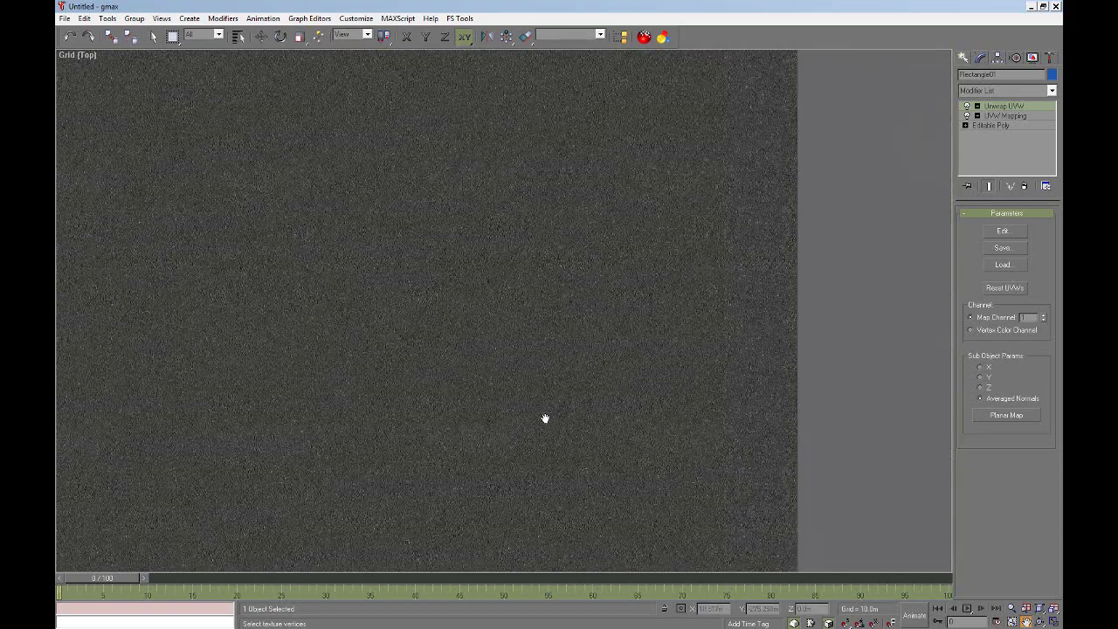
pyautogui.scroll(-10, 545, 418)
pyautogui.press('w')
pyautogui.rightClick(976, 151)
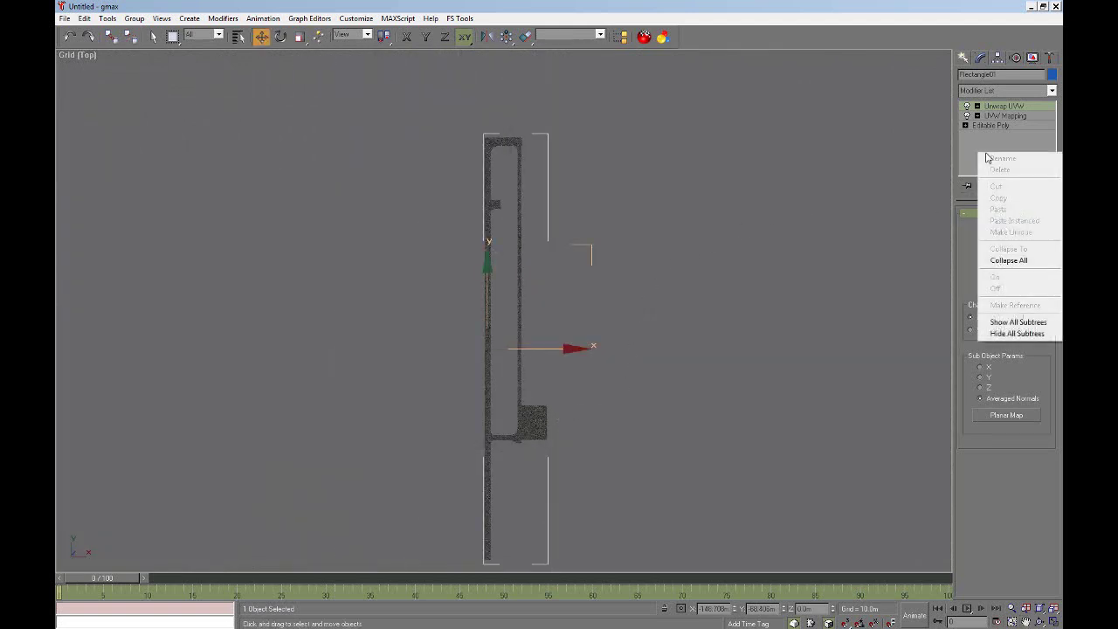
pyautogui.click(1005, 257)
# - Unhide the aerial photo beneath the textured airport polygon
pyautogui.click(1026, 621)
pyautogui.moveTo(551, 347); pyautogui.dragTo(535, 389)
pyautogui.moveTo(577, 203); pyautogui.dragTo(569, 282)
pyautogui.scroll(5, 499, 249)
pyautogui.press('w')
pyautogui.rightClick(611, 264)
pyautogui.click(640, 203)
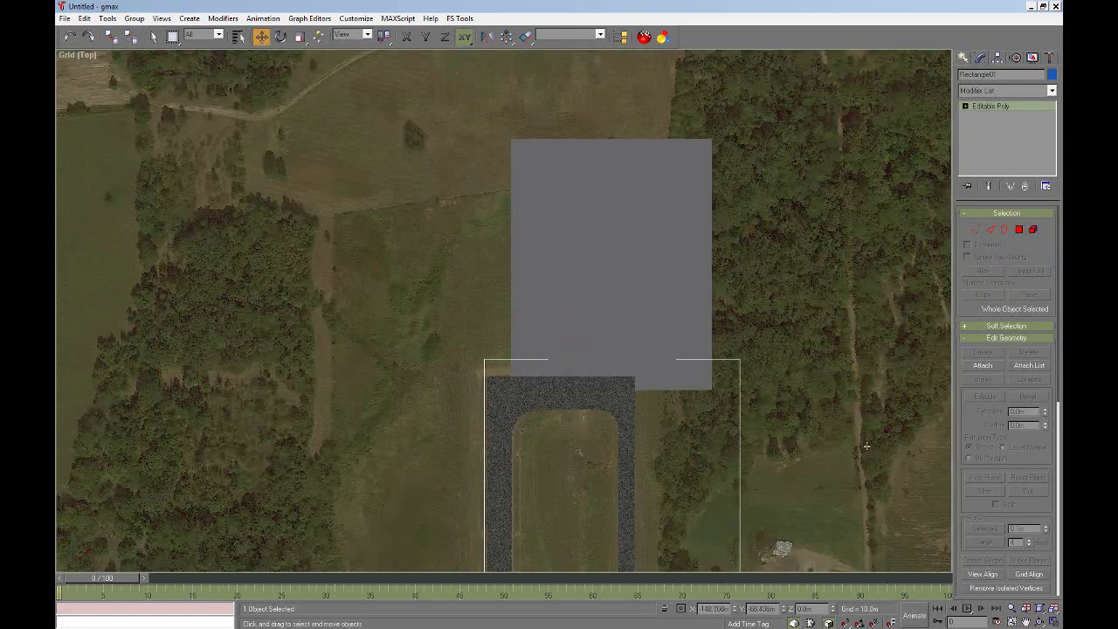
# - Examine how the textured pavement fits the aerial photo along the runway, taxiway and apron, from north end to south end
pyautogui.click(1026, 621)
pyautogui.moveTo(789, 468); pyautogui.dragTo(653, 242)
pyautogui.scroll(-2, 663, 328)
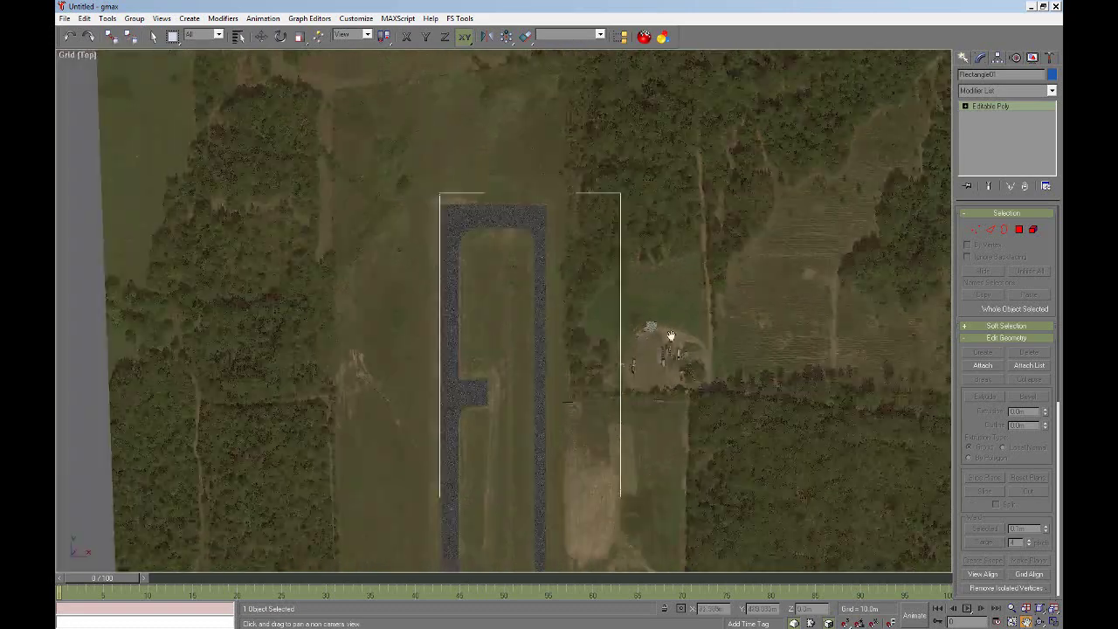
pyautogui.moveTo(688, 401); pyautogui.dragTo(602, 163)
pyautogui.scroll(-4, 621, 339)
pyautogui.moveTo(678, 365); pyautogui.dragTo(669, 308)
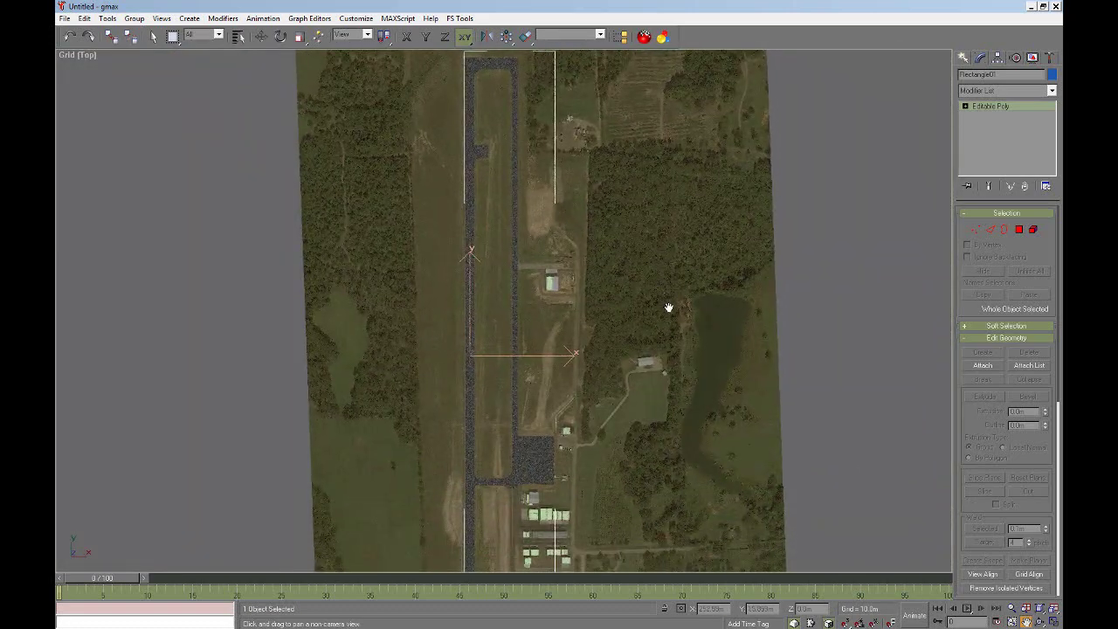
pyautogui.moveTo(670, 247)
pyautogui.mouseDown()
pyautogui.moveTo(671, 275)
pyautogui.moveTo(656, 262)
pyautogui.mouseUp()
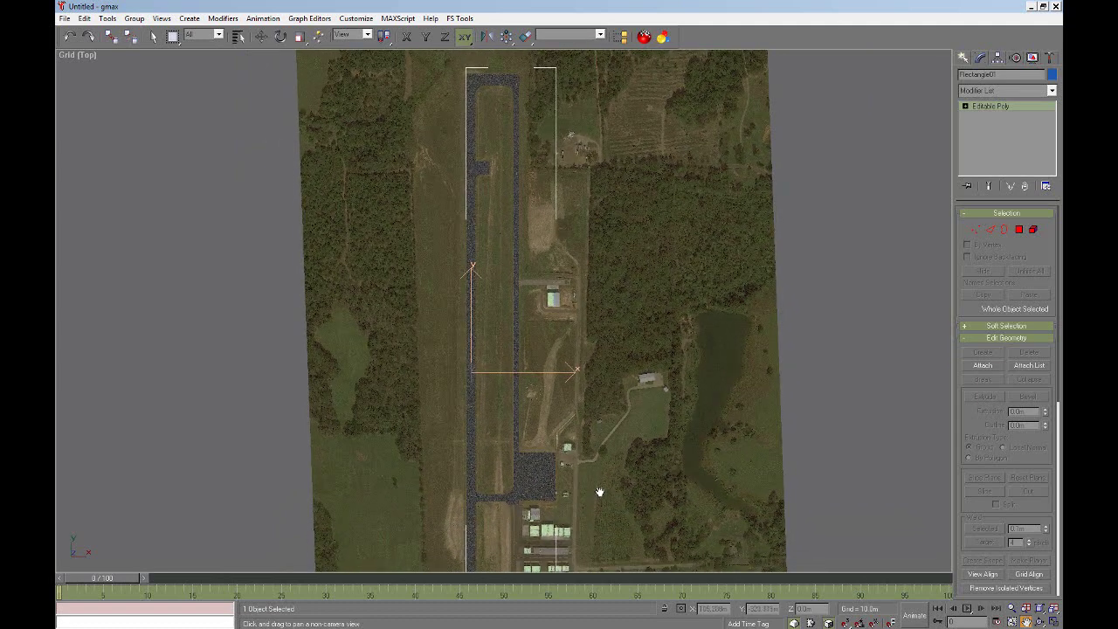
pyautogui.moveTo(552, 535); pyautogui.dragTo(535, 296)
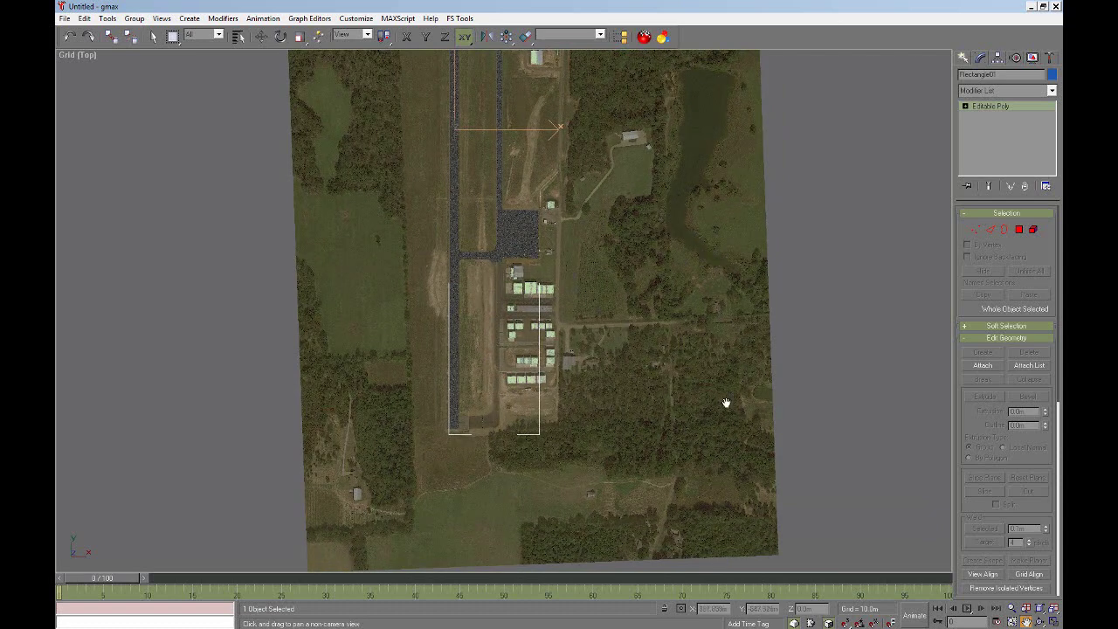
pyautogui.moveTo(634, 253)
pyautogui.mouseDown()
pyautogui.moveTo(634, 412)
pyautogui.moveTo(650, 501)
pyautogui.moveTo(616, 402)
pyautogui.mouseUp()
pyautogui.moveTo(599, 297); pyautogui.dragTo(613, 327)
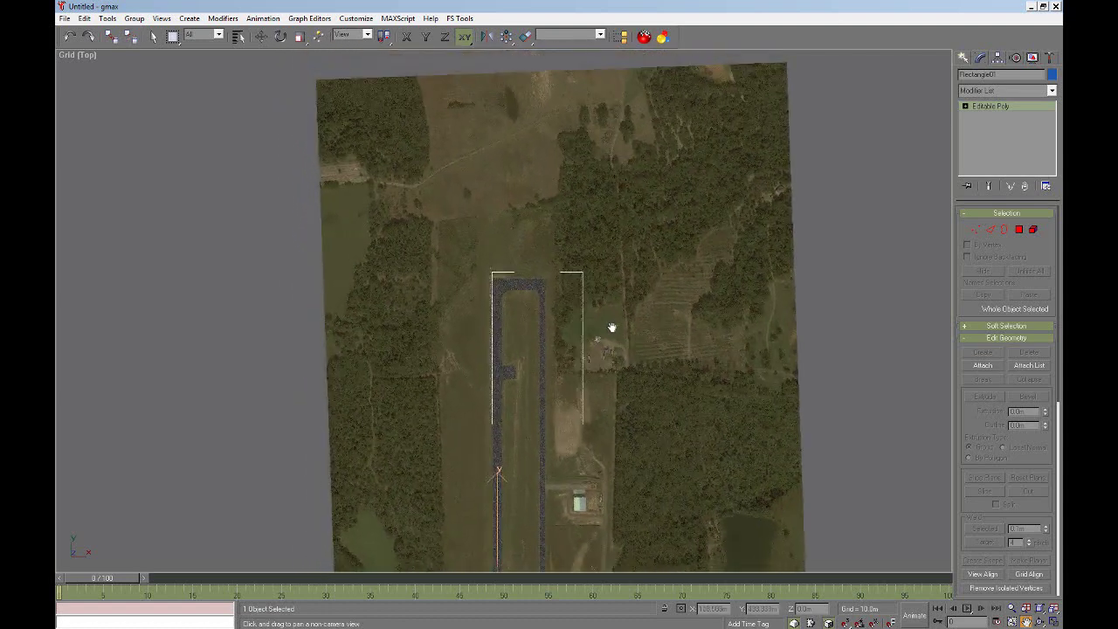
pyautogui.moveTo(502, 285); pyautogui.dragTo(512, 312)
pyautogui.scroll(10, 515, 315)
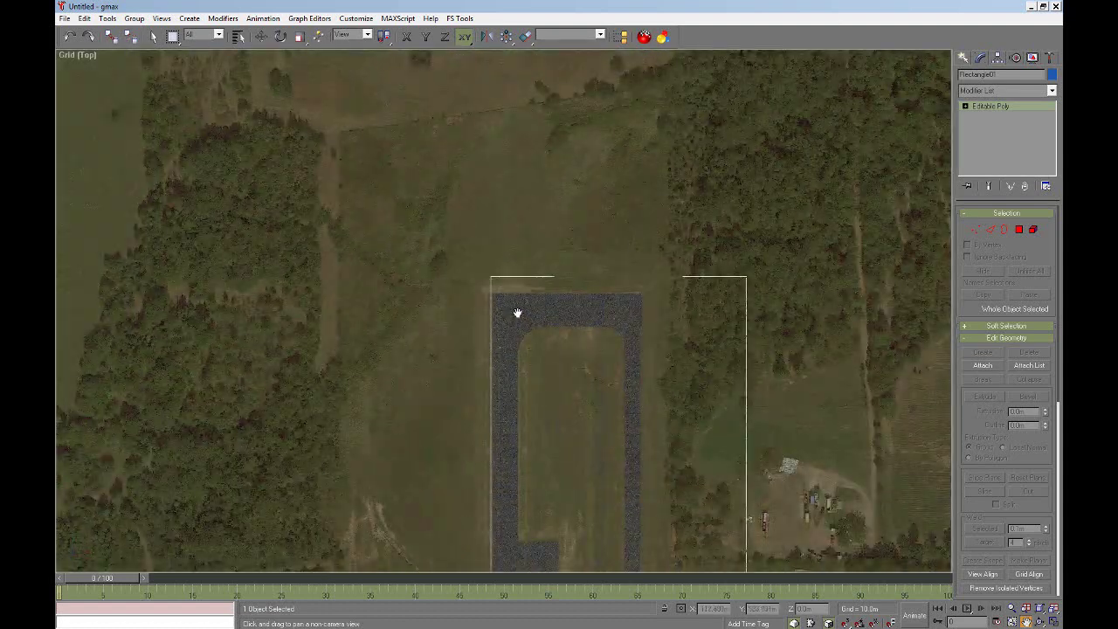
pyautogui.scroll(-8, 532, 316)
pyautogui.scroll(-2, 687, 392)
pyautogui.moveTo(686, 392); pyautogui.dragTo(620, 316)
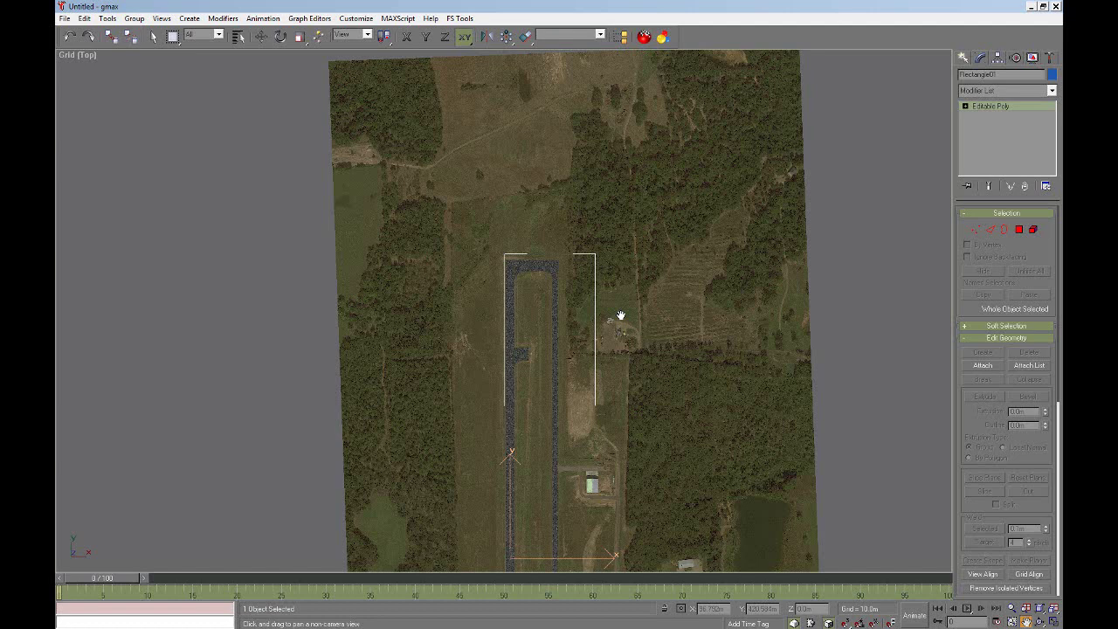
pyautogui.moveTo(654, 317); pyautogui.dragTo(584, 185)
pyautogui.moveTo(618, 298); pyautogui.dragTo(588, 208)
pyautogui.moveTo(587, 317); pyautogui.dragTo(609, 442)
pyautogui.moveTo(579, 243); pyautogui.dragTo(604, 332)
pyautogui.scroll(5, 521, 295)
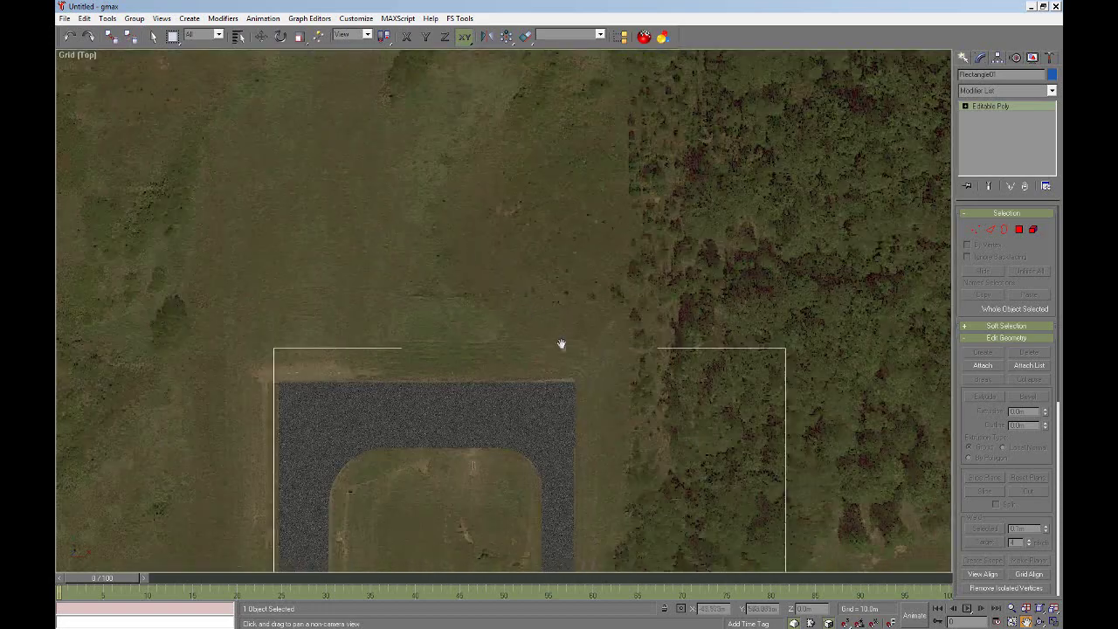
pyautogui.scroll(-3, 593, 376)
pyautogui.moveTo(689, 419); pyautogui.dragTo(589, 250)
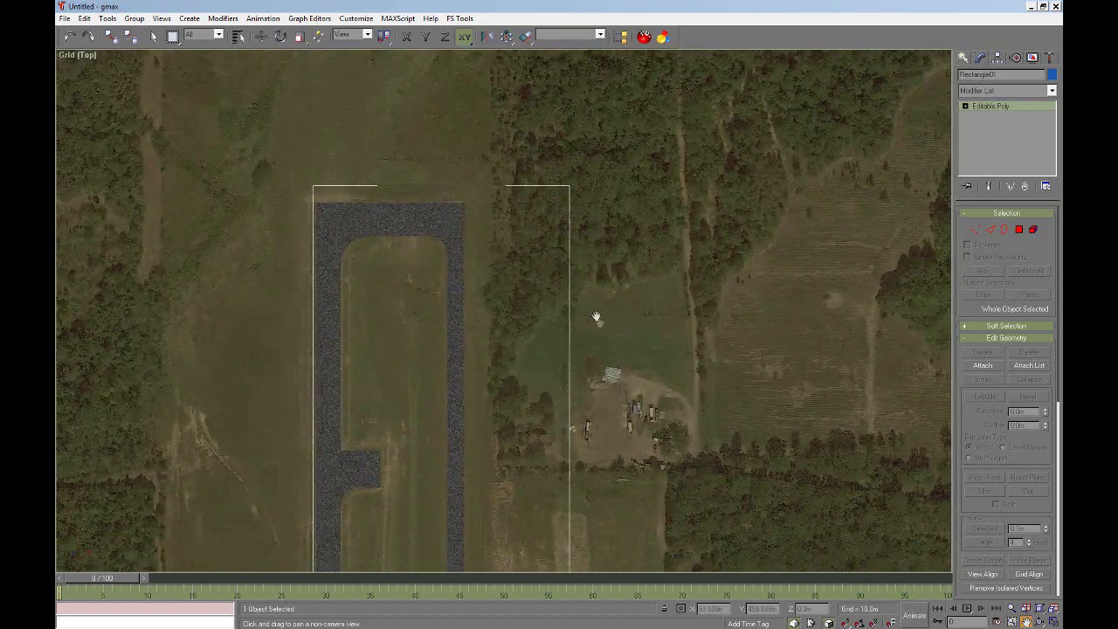
pyautogui.scroll(-4, 607, 335)
pyautogui.moveTo(607, 334); pyautogui.dragTo(590, 273)
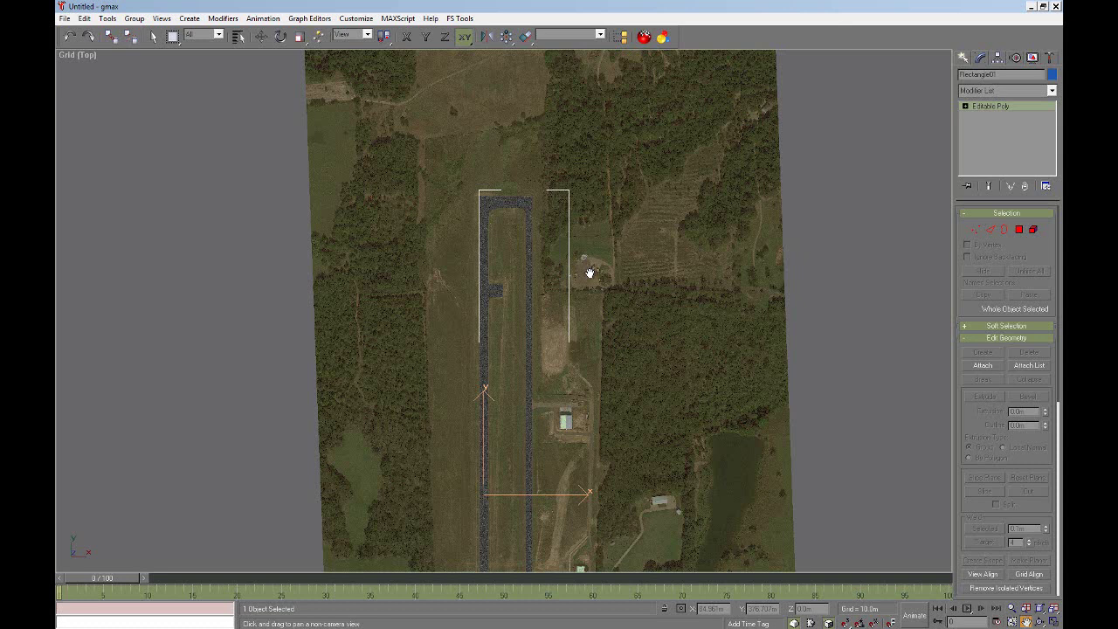
pyautogui.moveTo(594, 345); pyautogui.dragTo(593, 232)
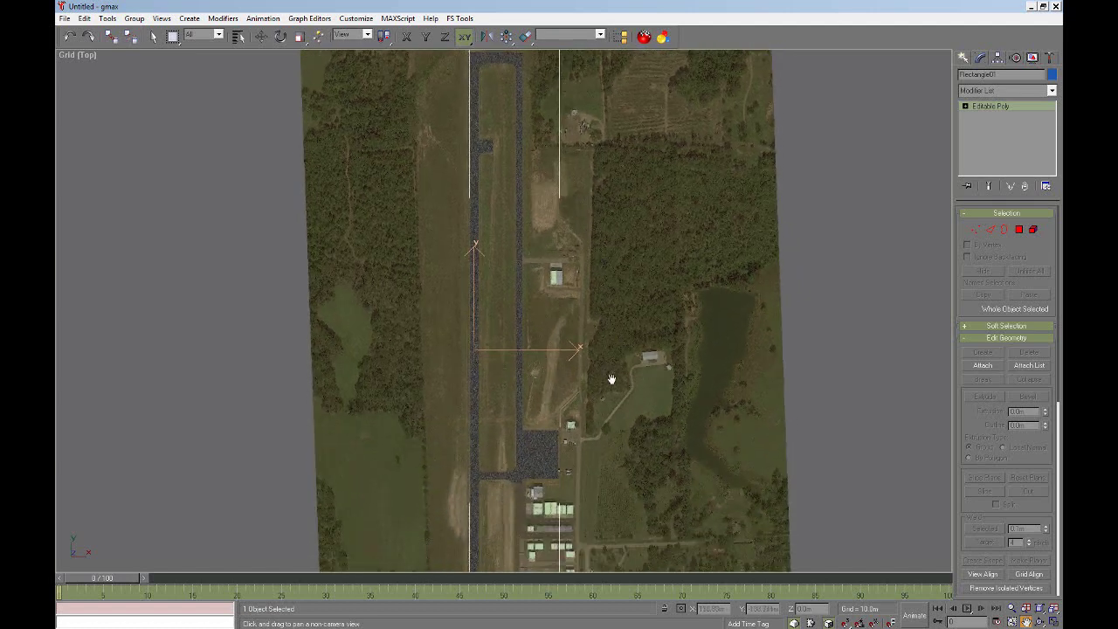
pyautogui.moveTo(613, 377); pyautogui.dragTo(585, 239)
pyautogui.moveTo(609, 338)
pyautogui.mouseDown()
pyautogui.moveTo(621, 282)
pyautogui.moveTo(615, 351)
pyautogui.moveTo(629, 407)
pyautogui.mouseUp()
pyautogui.moveTo(638, 206); pyautogui.dragTo(631, 319)
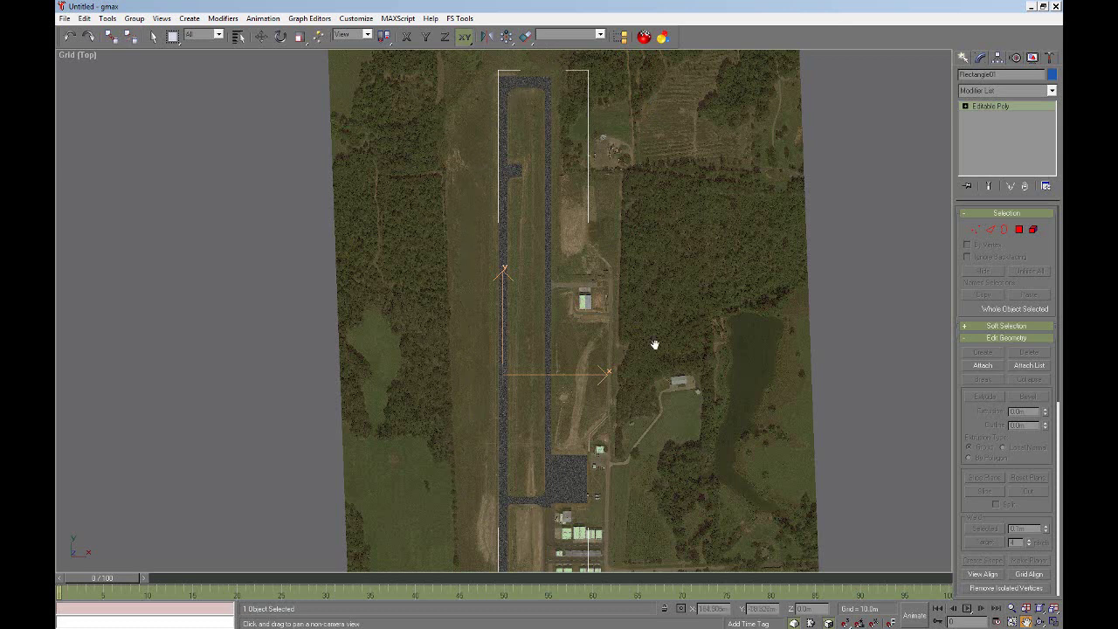
pyautogui.moveTo(695, 384); pyautogui.dragTo(660, 218)
pyautogui.moveTo(616, 392)
pyautogui.mouseDown()
pyautogui.moveTo(633, 354)
pyautogui.moveTo(620, 460)
pyautogui.mouseUp()
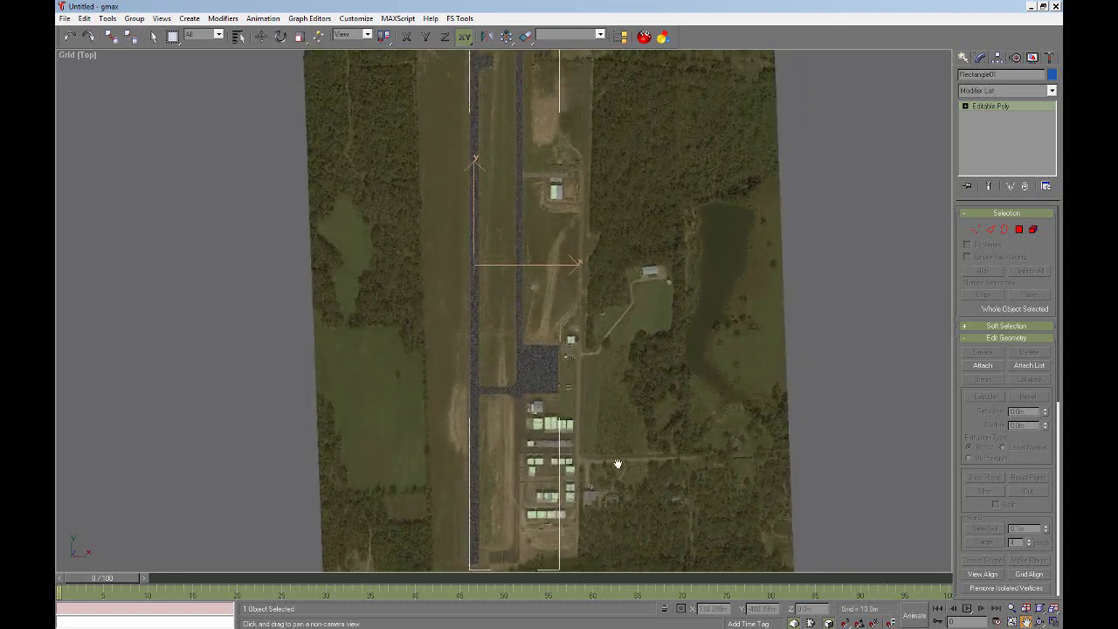
pyautogui.moveTo(628, 286); pyautogui.dragTo(622, 419)
pyautogui.moveTo(623, 380); pyautogui.dragTo(609, 457)
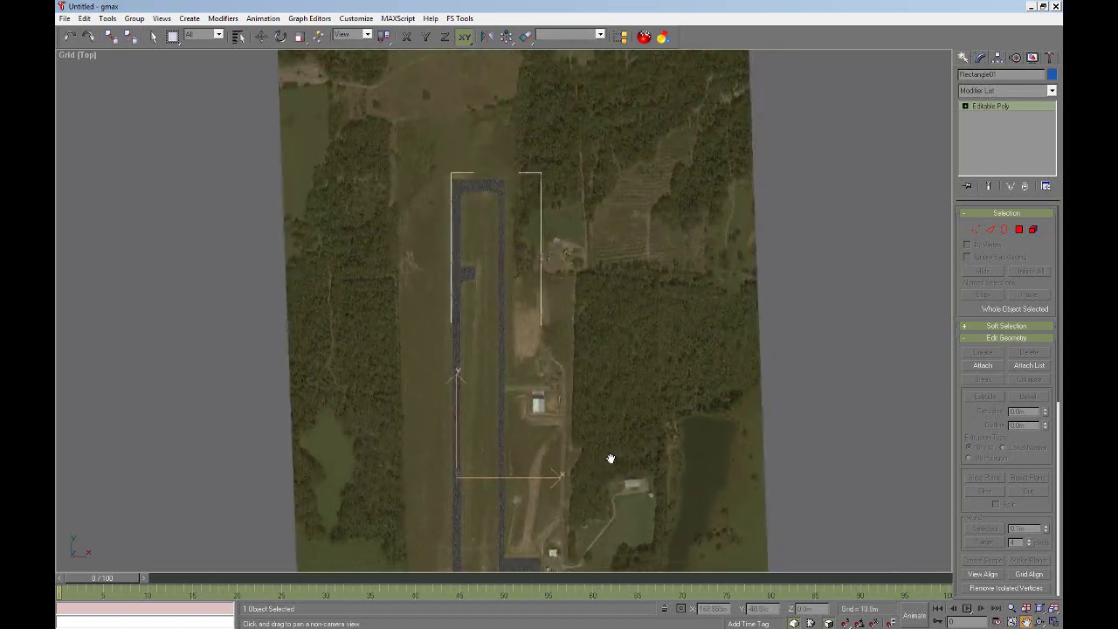
pyautogui.moveTo(599, 407); pyautogui.dragTo(600, 463)
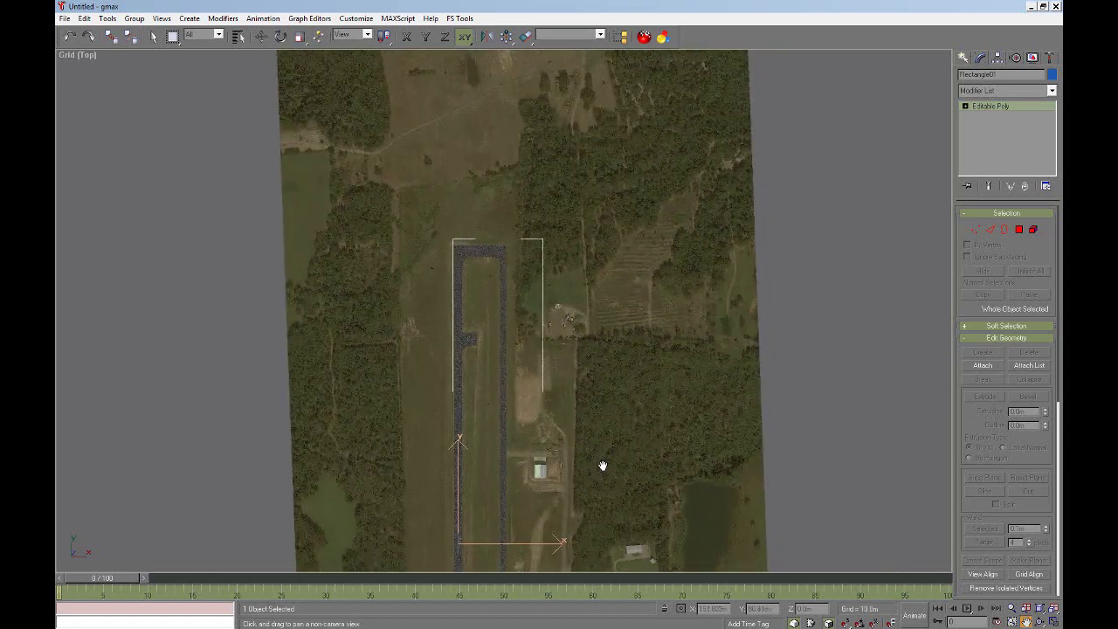
pyautogui.moveTo(625, 439); pyautogui.dragTo(675, 264)
# - Deselect the airport polygon and frame the whole runway with its surroundings in the Top view
pyautogui.click(261, 36)
pyautogui.click(280, 289)
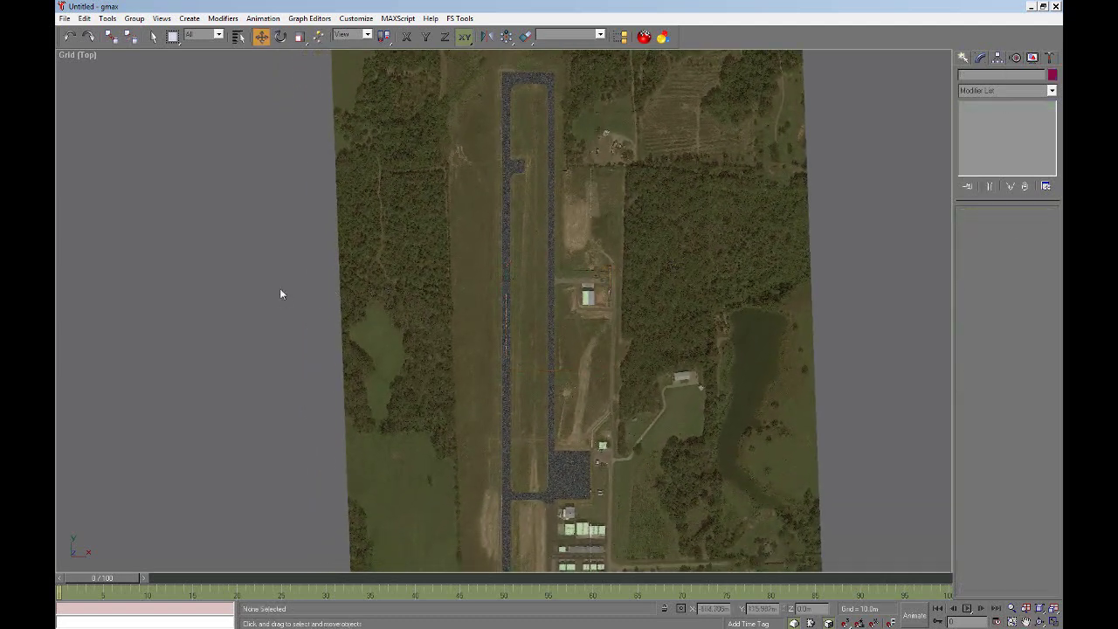
pyautogui.click(1025, 620)
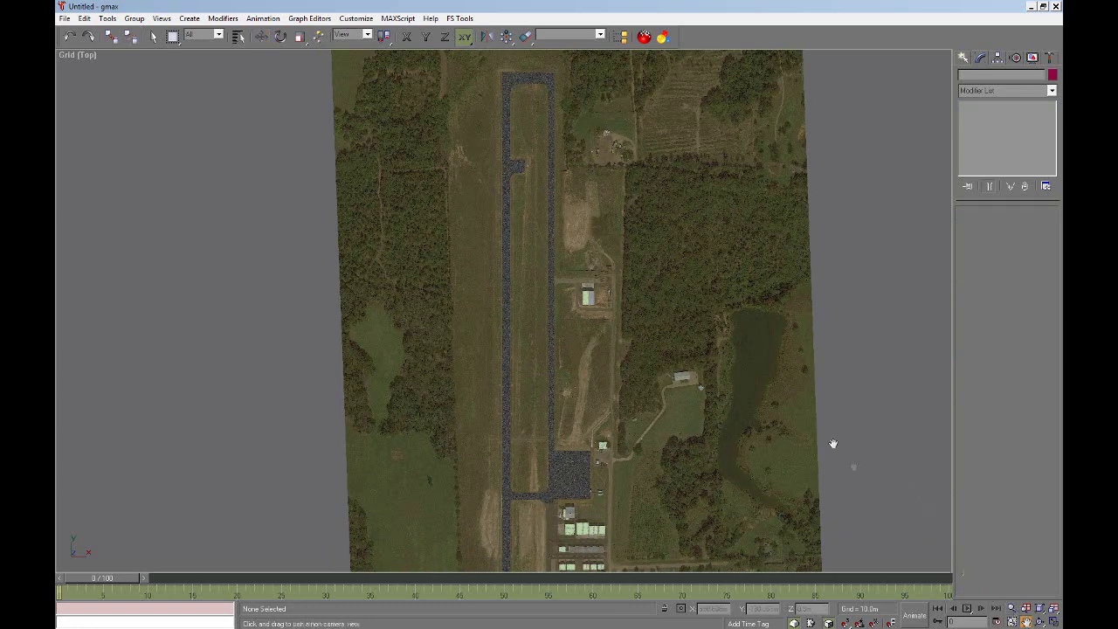
pyautogui.scroll(-2, 731, 394)
pyautogui.scroll(-2, 703, 402)
pyautogui.moveTo(701, 414); pyautogui.dragTo(621, 320)
pyautogui.rightClick(621, 320)
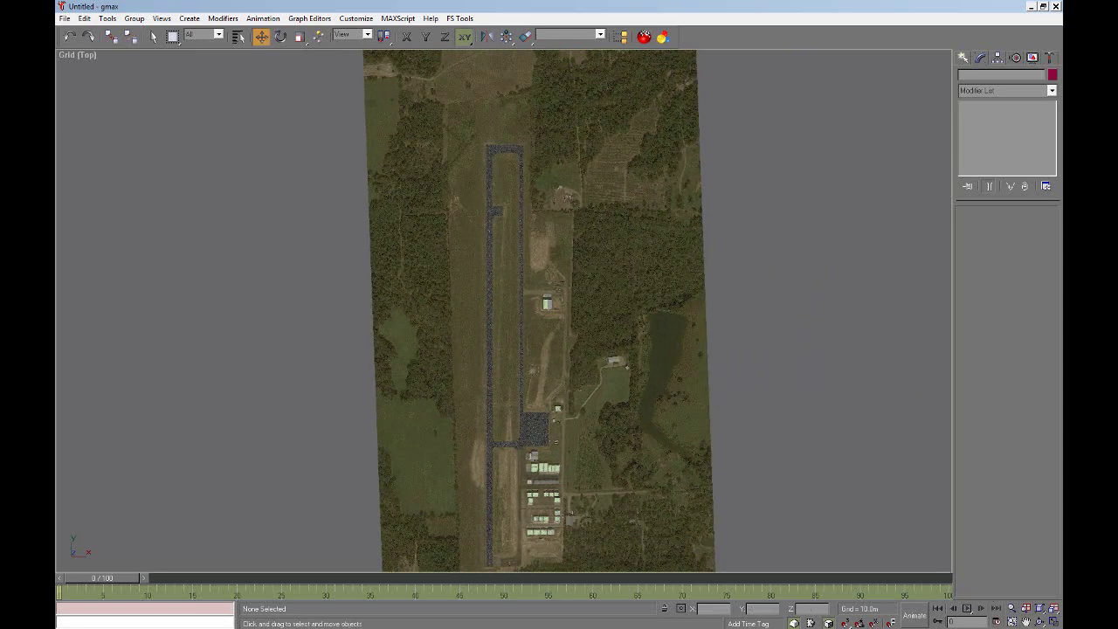